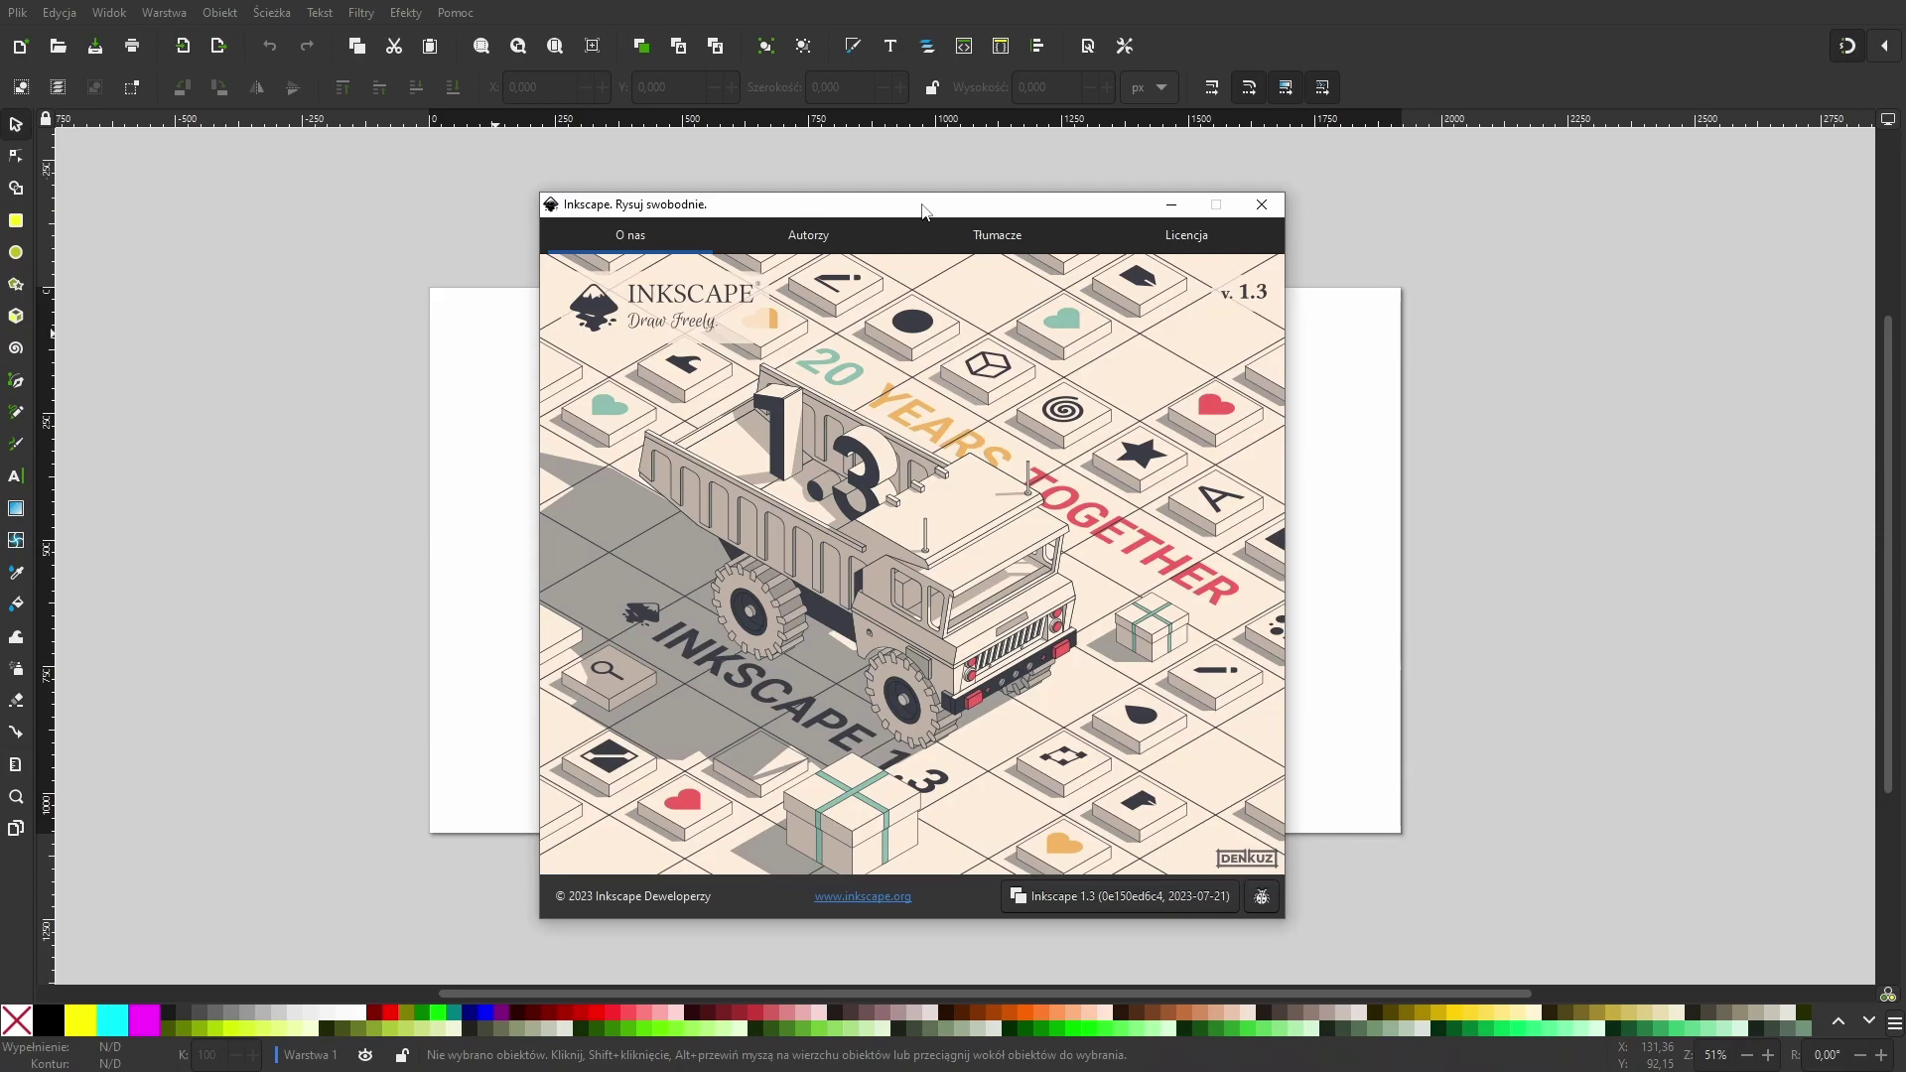
Step: Show the Tłumacze (Translators) list in the About Inkscape window
click(988, 236)
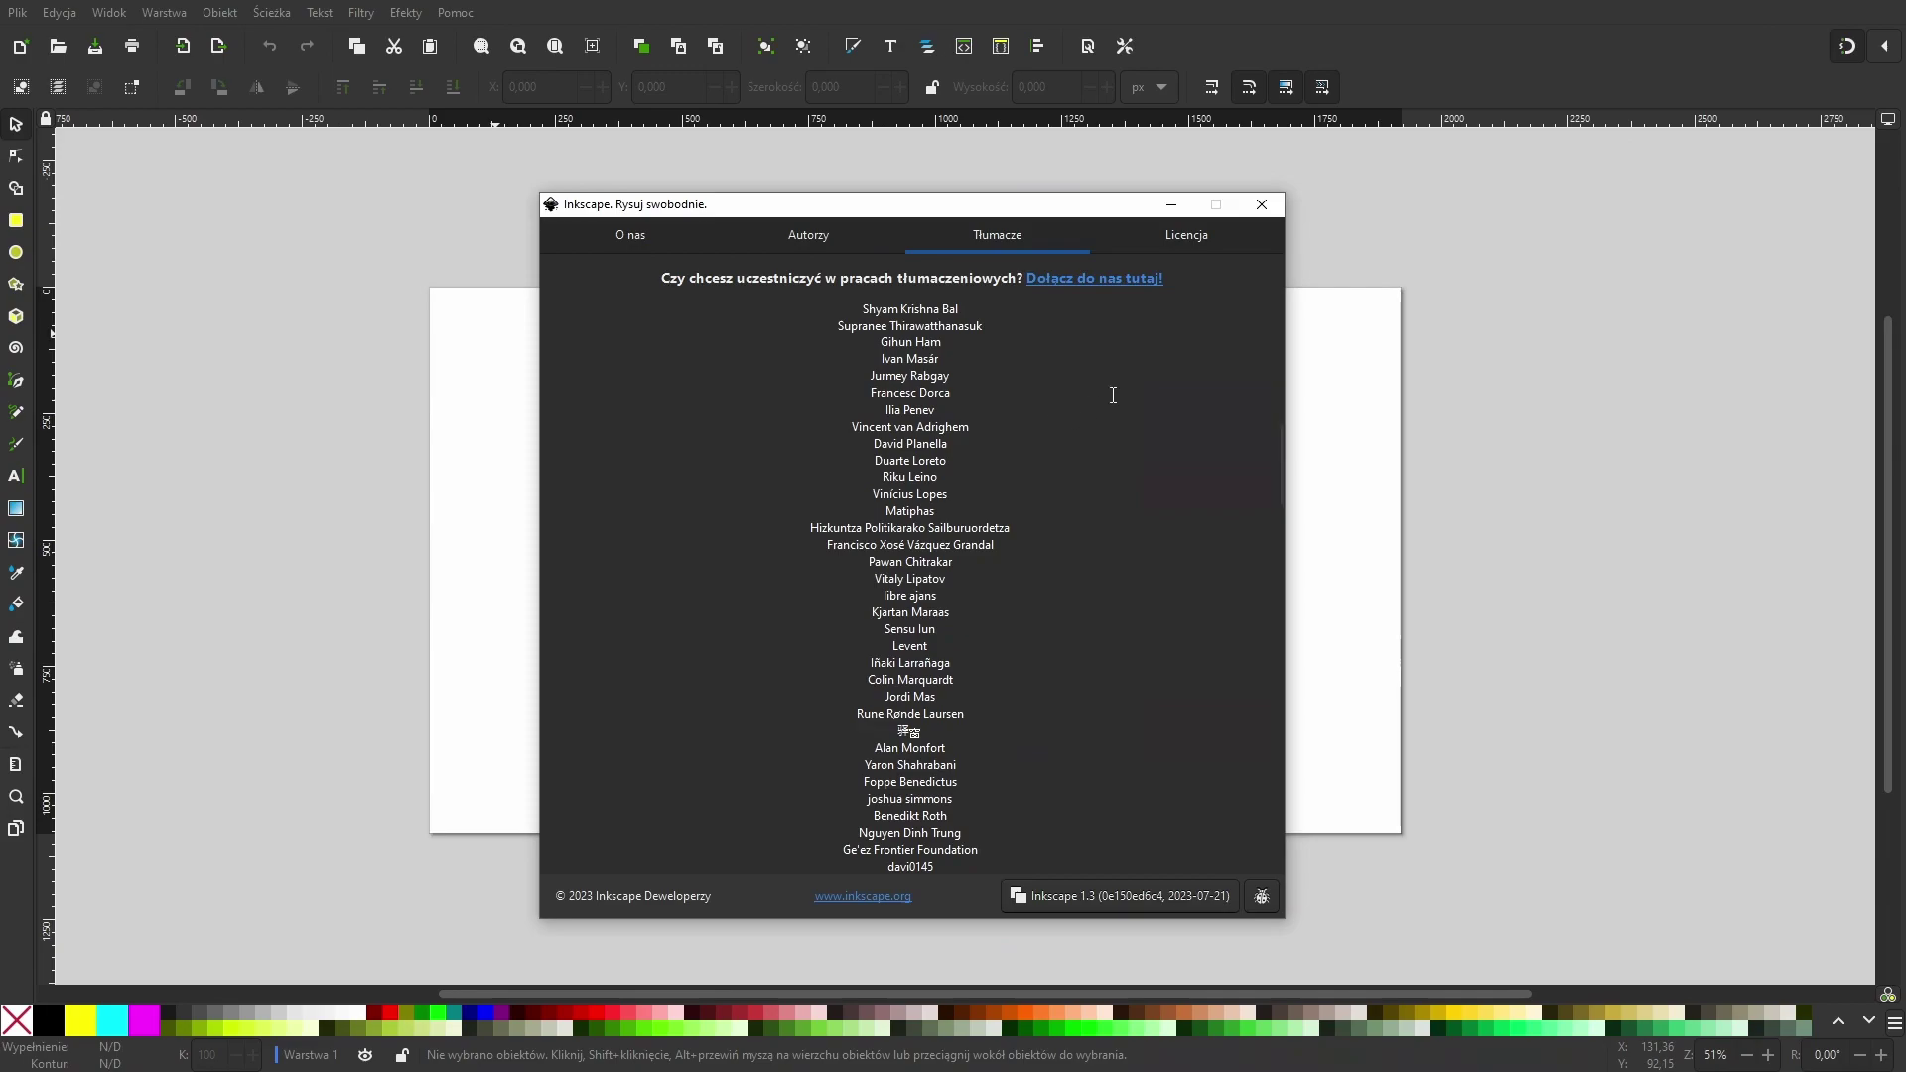
Step: Close the About window and unpin black, yellow, cyan and magenta from the palette
click(1260, 203)
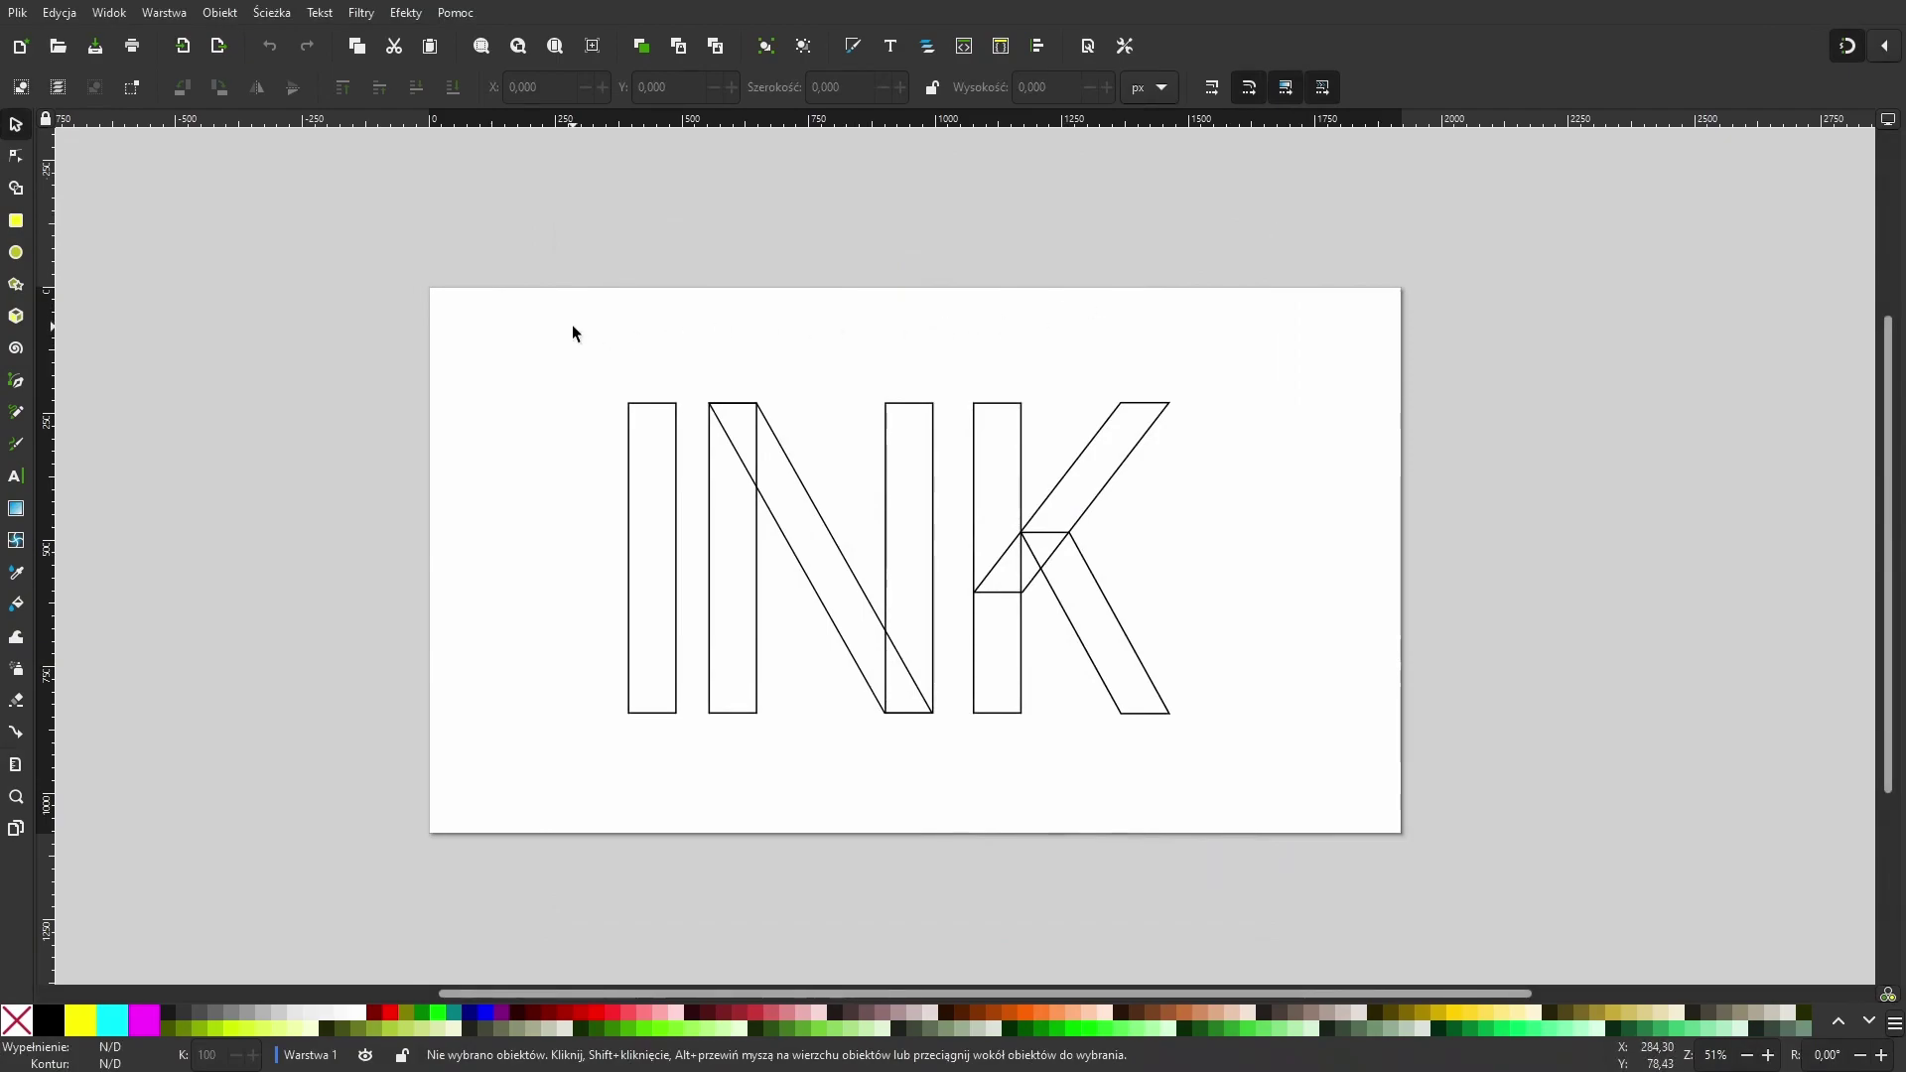
drag(572, 325, 491, 272)
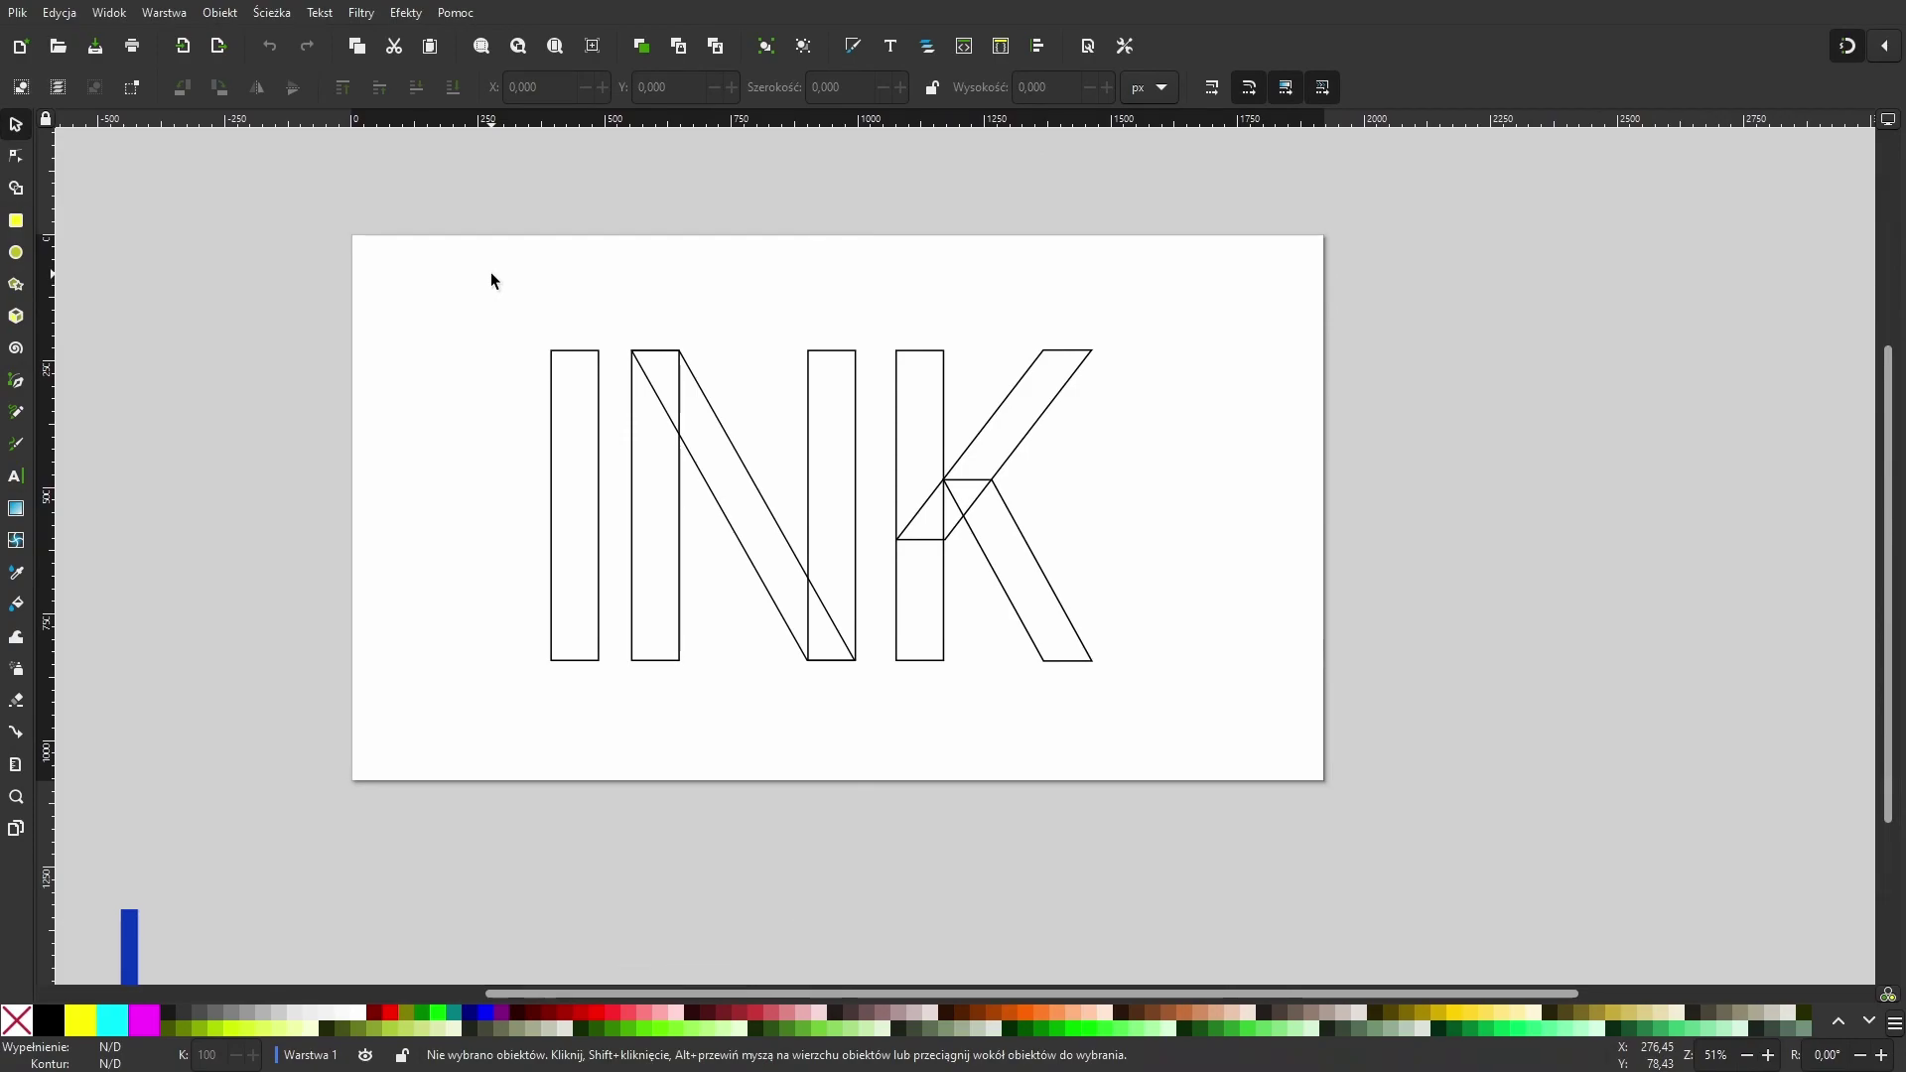
right_click(58, 1024)
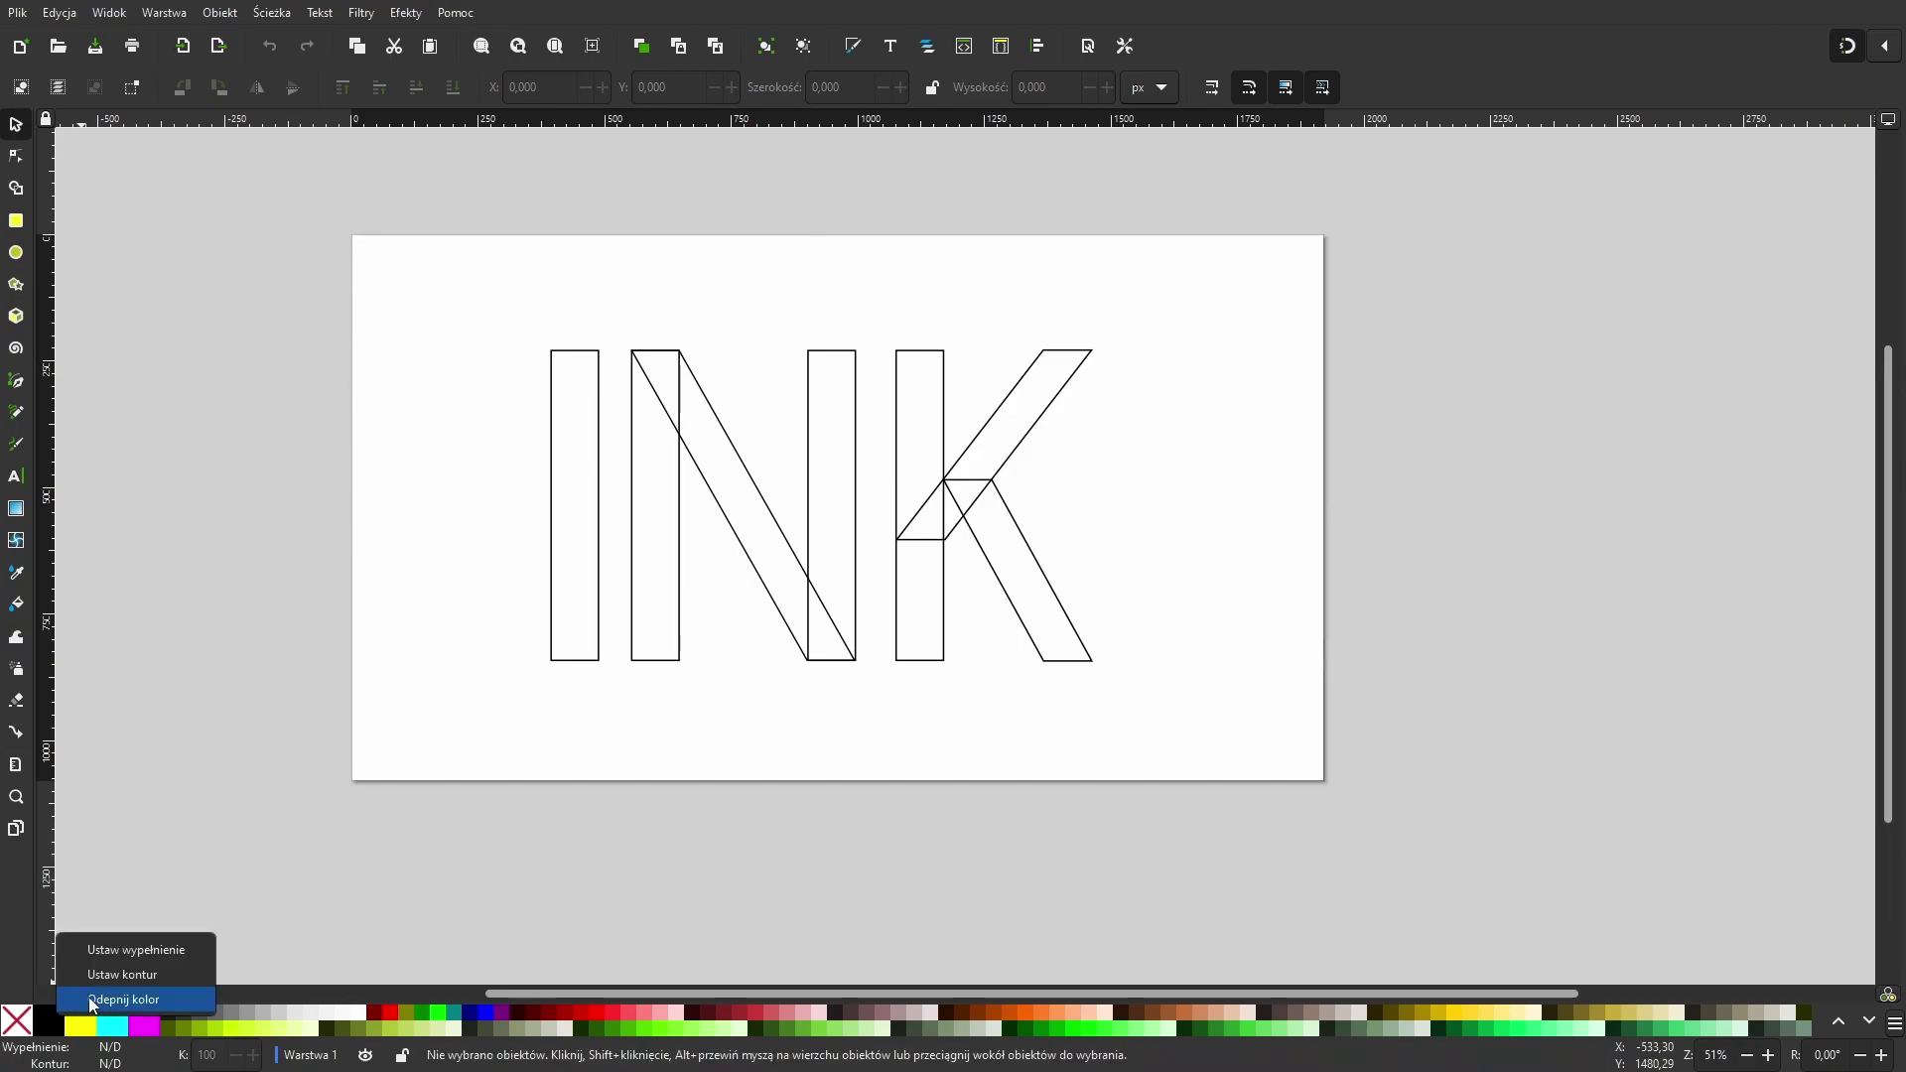
click(94, 996)
right_click(45, 1021)
click(80, 1005)
right_click(45, 1021)
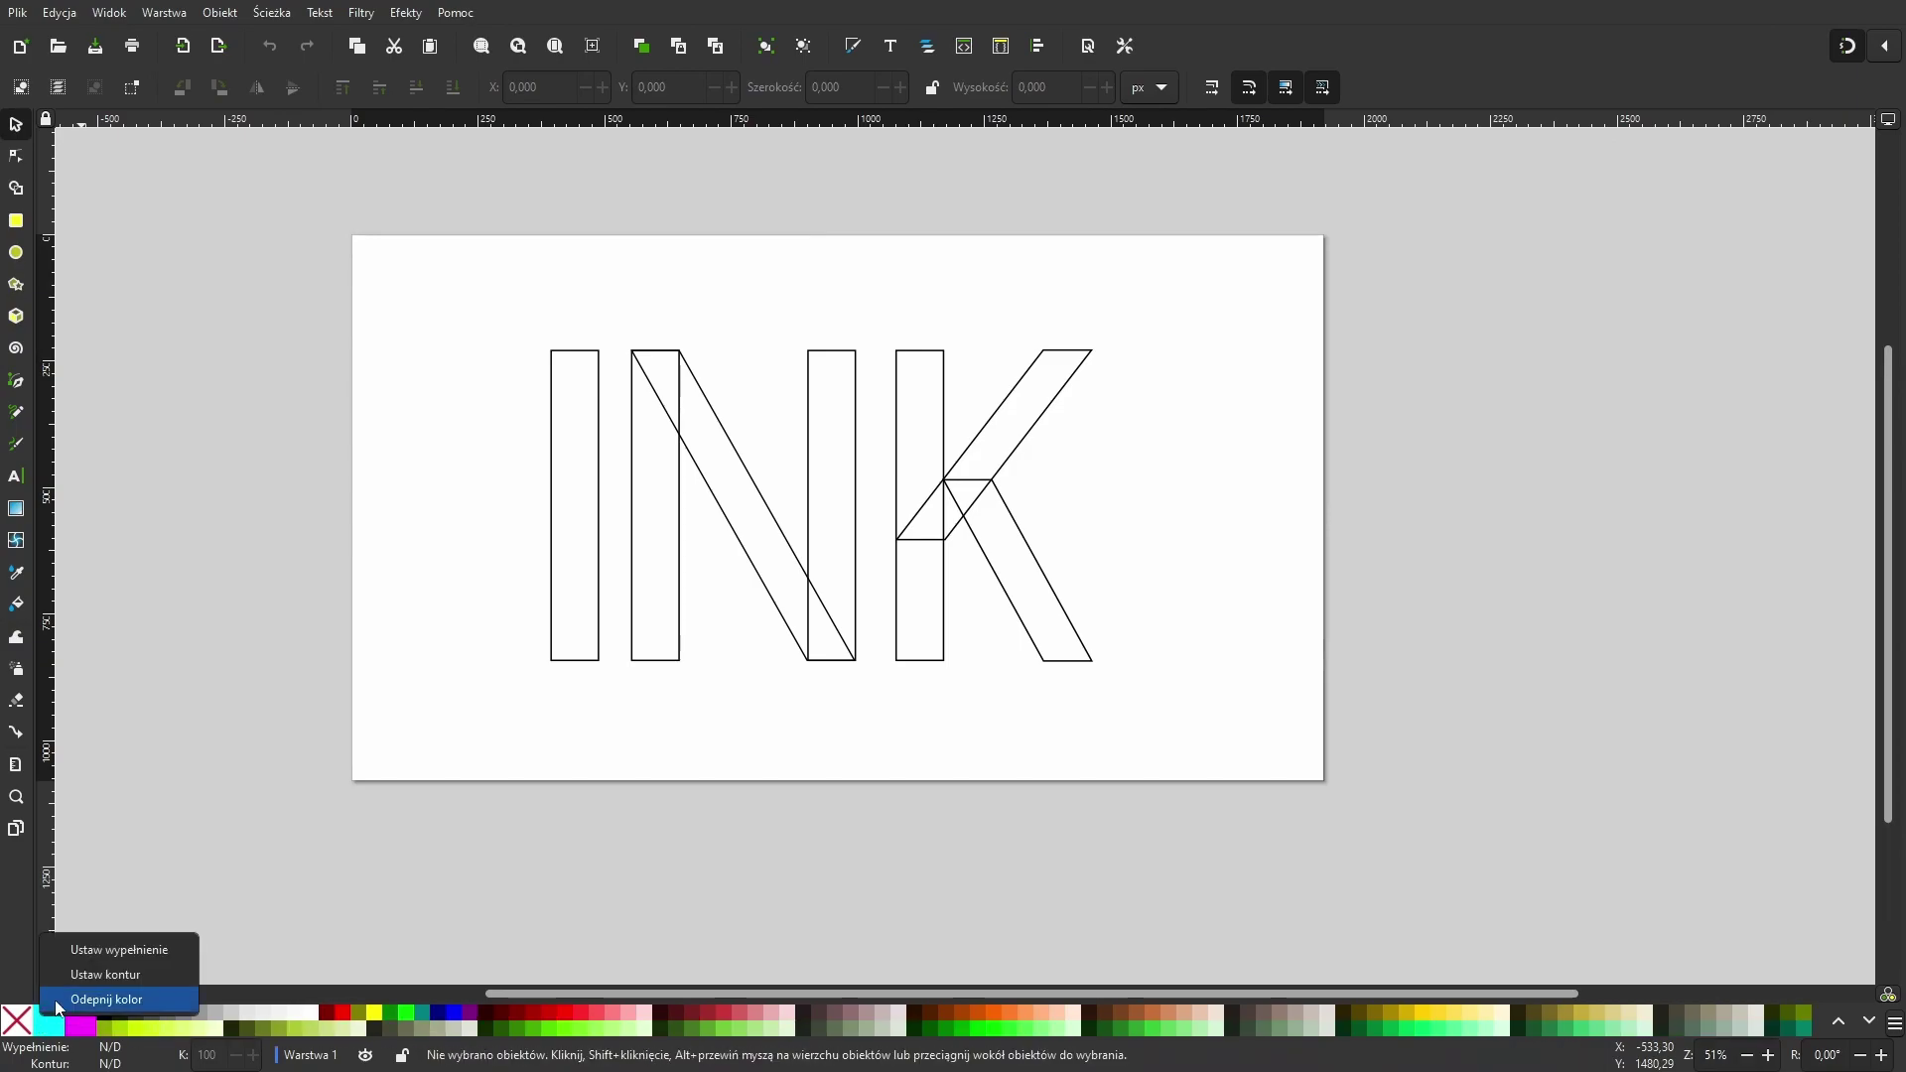
click(69, 1001)
right_click(50, 1019)
click(73, 998)
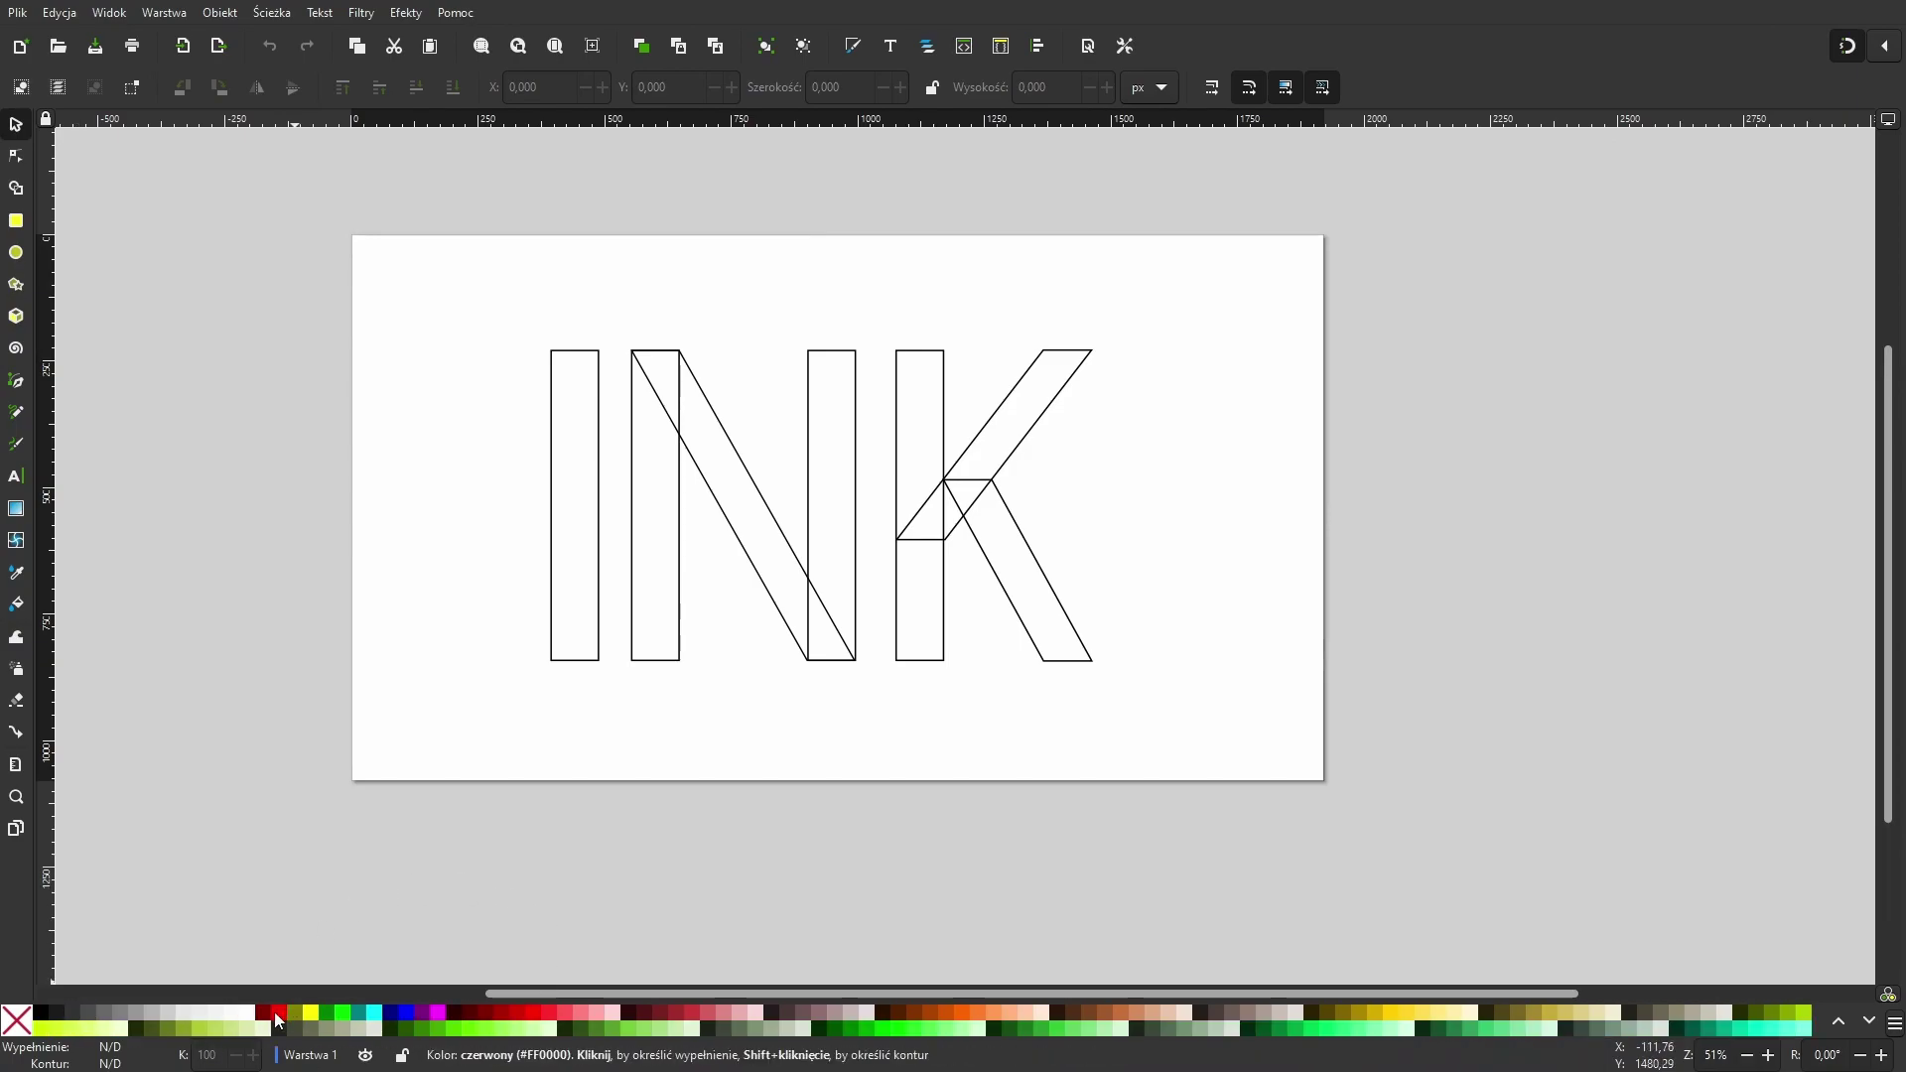
Step: Pin red, lime green and blue to the start of the colour palette
right_click(281, 1016)
click(320, 996)
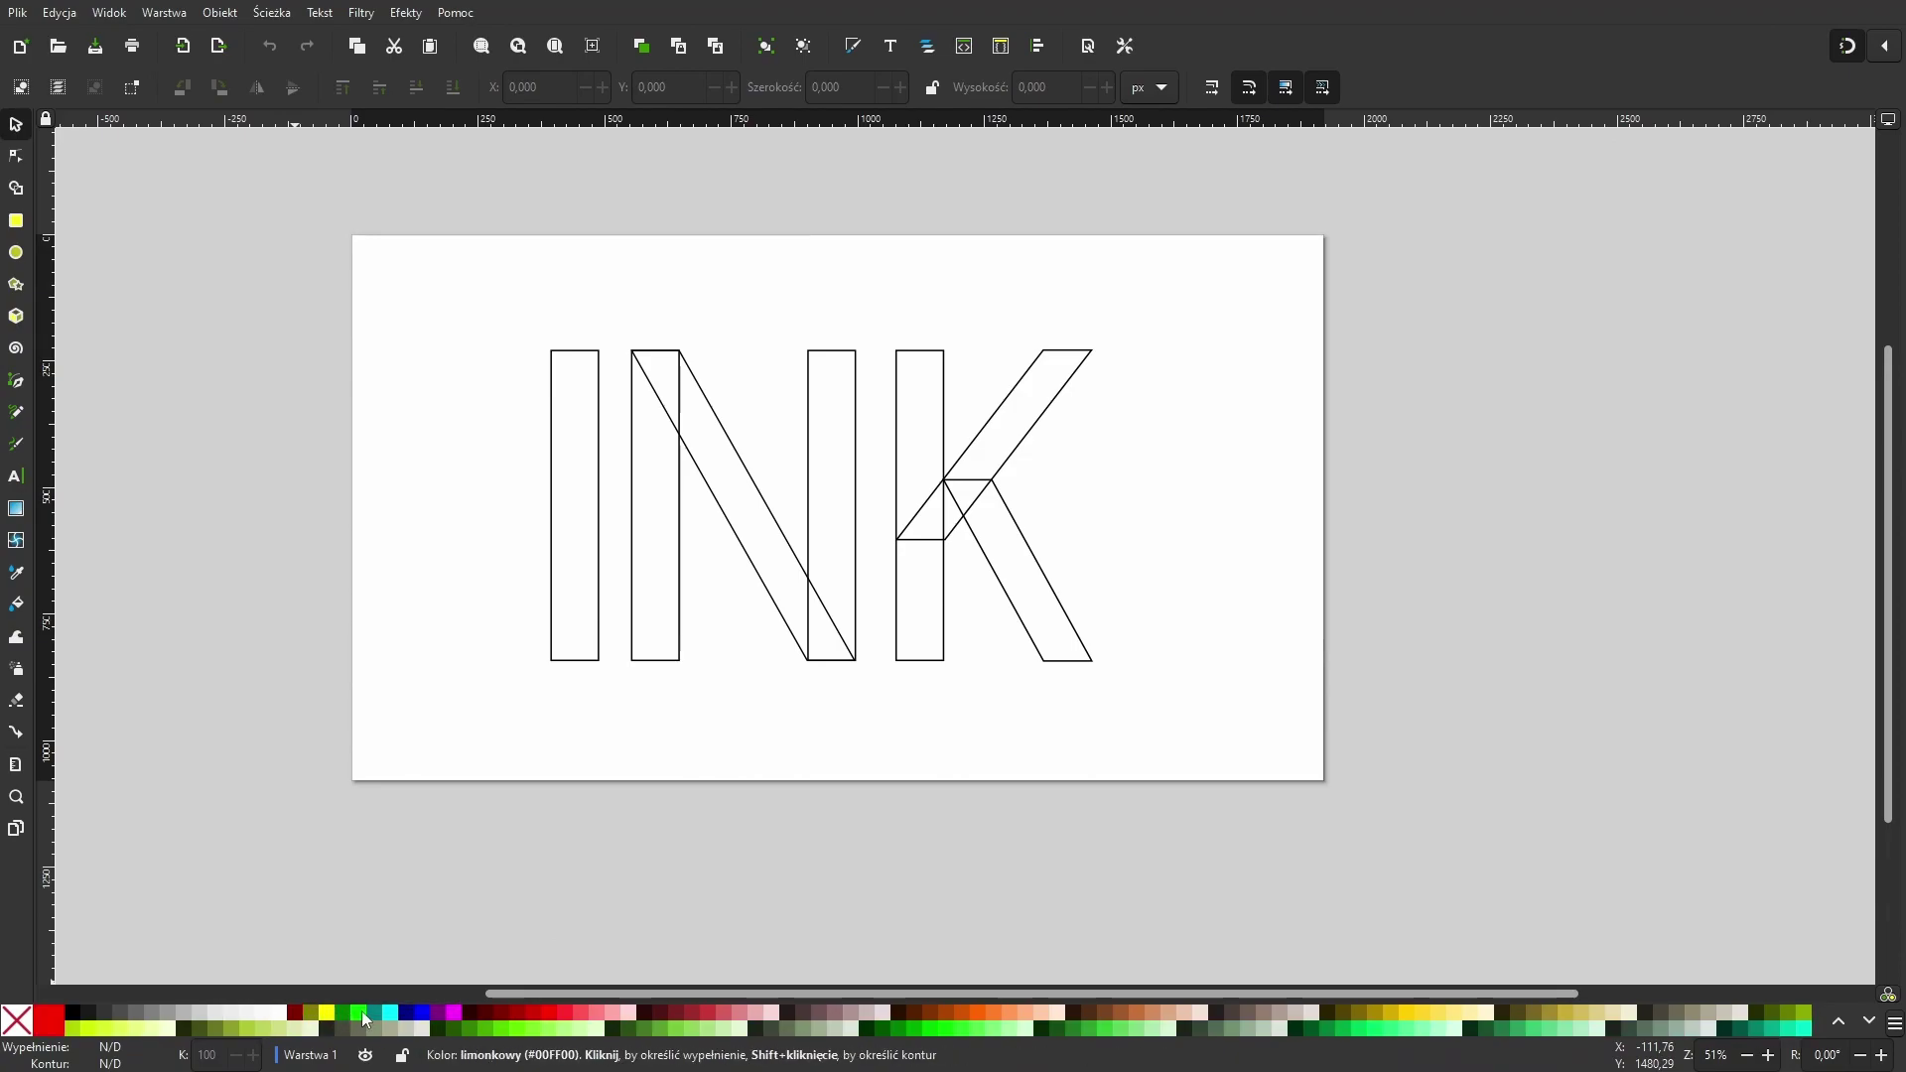
right_click(365, 1020)
click(397, 977)
right_click(439, 1018)
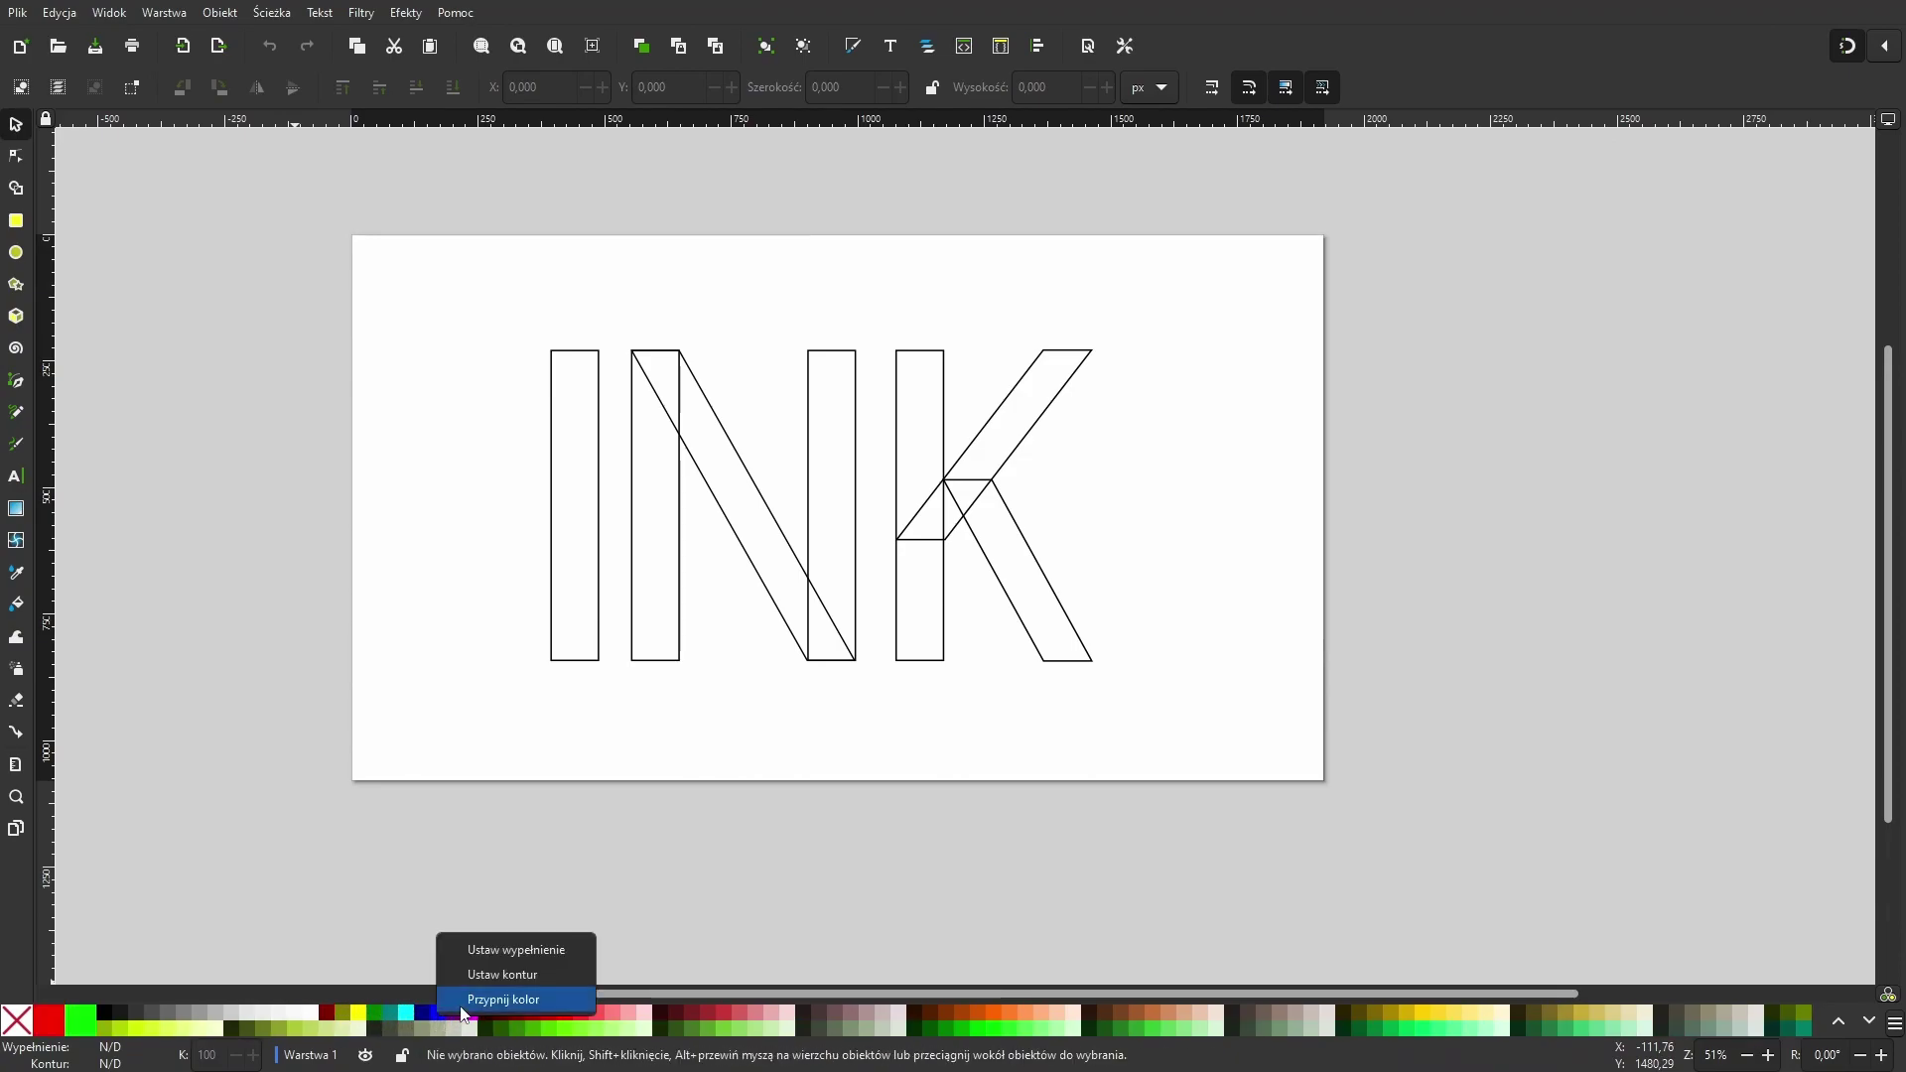
click(476, 997)
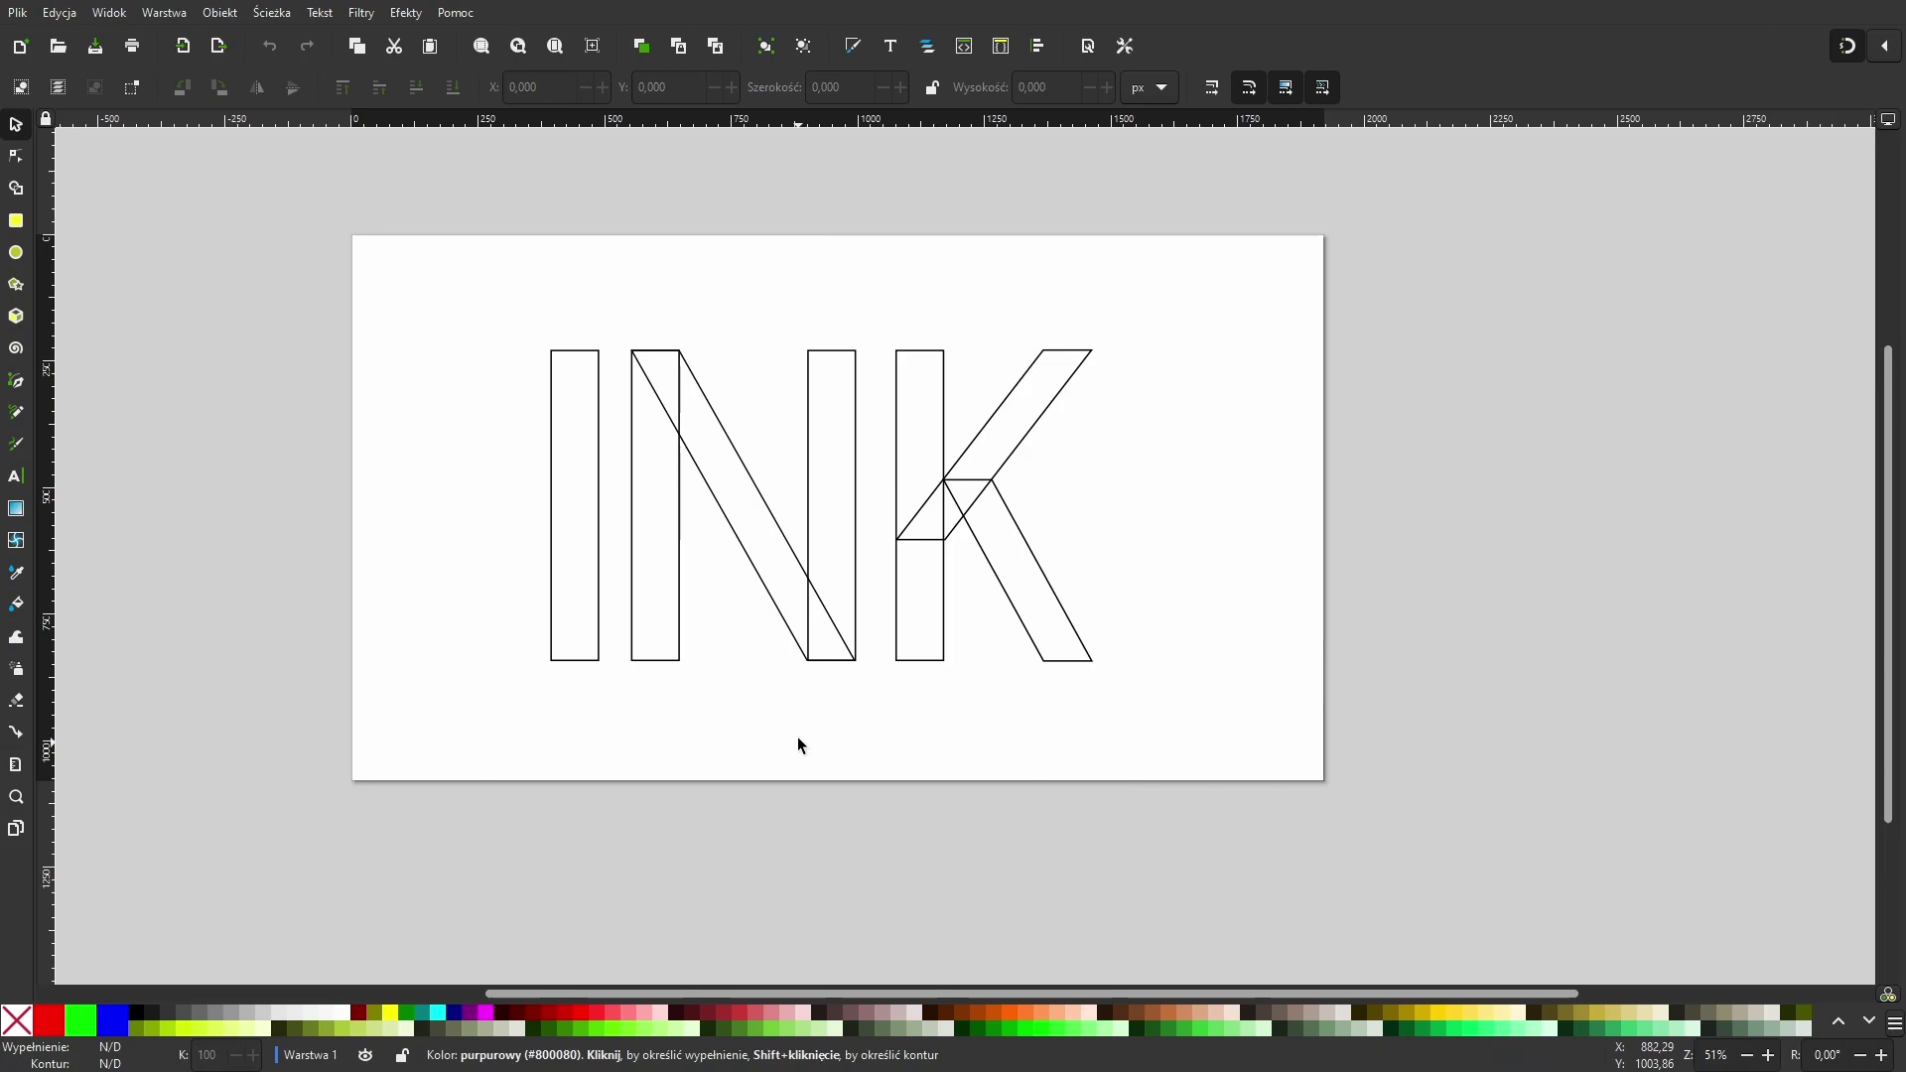
drag(492, 314, 1314, 777)
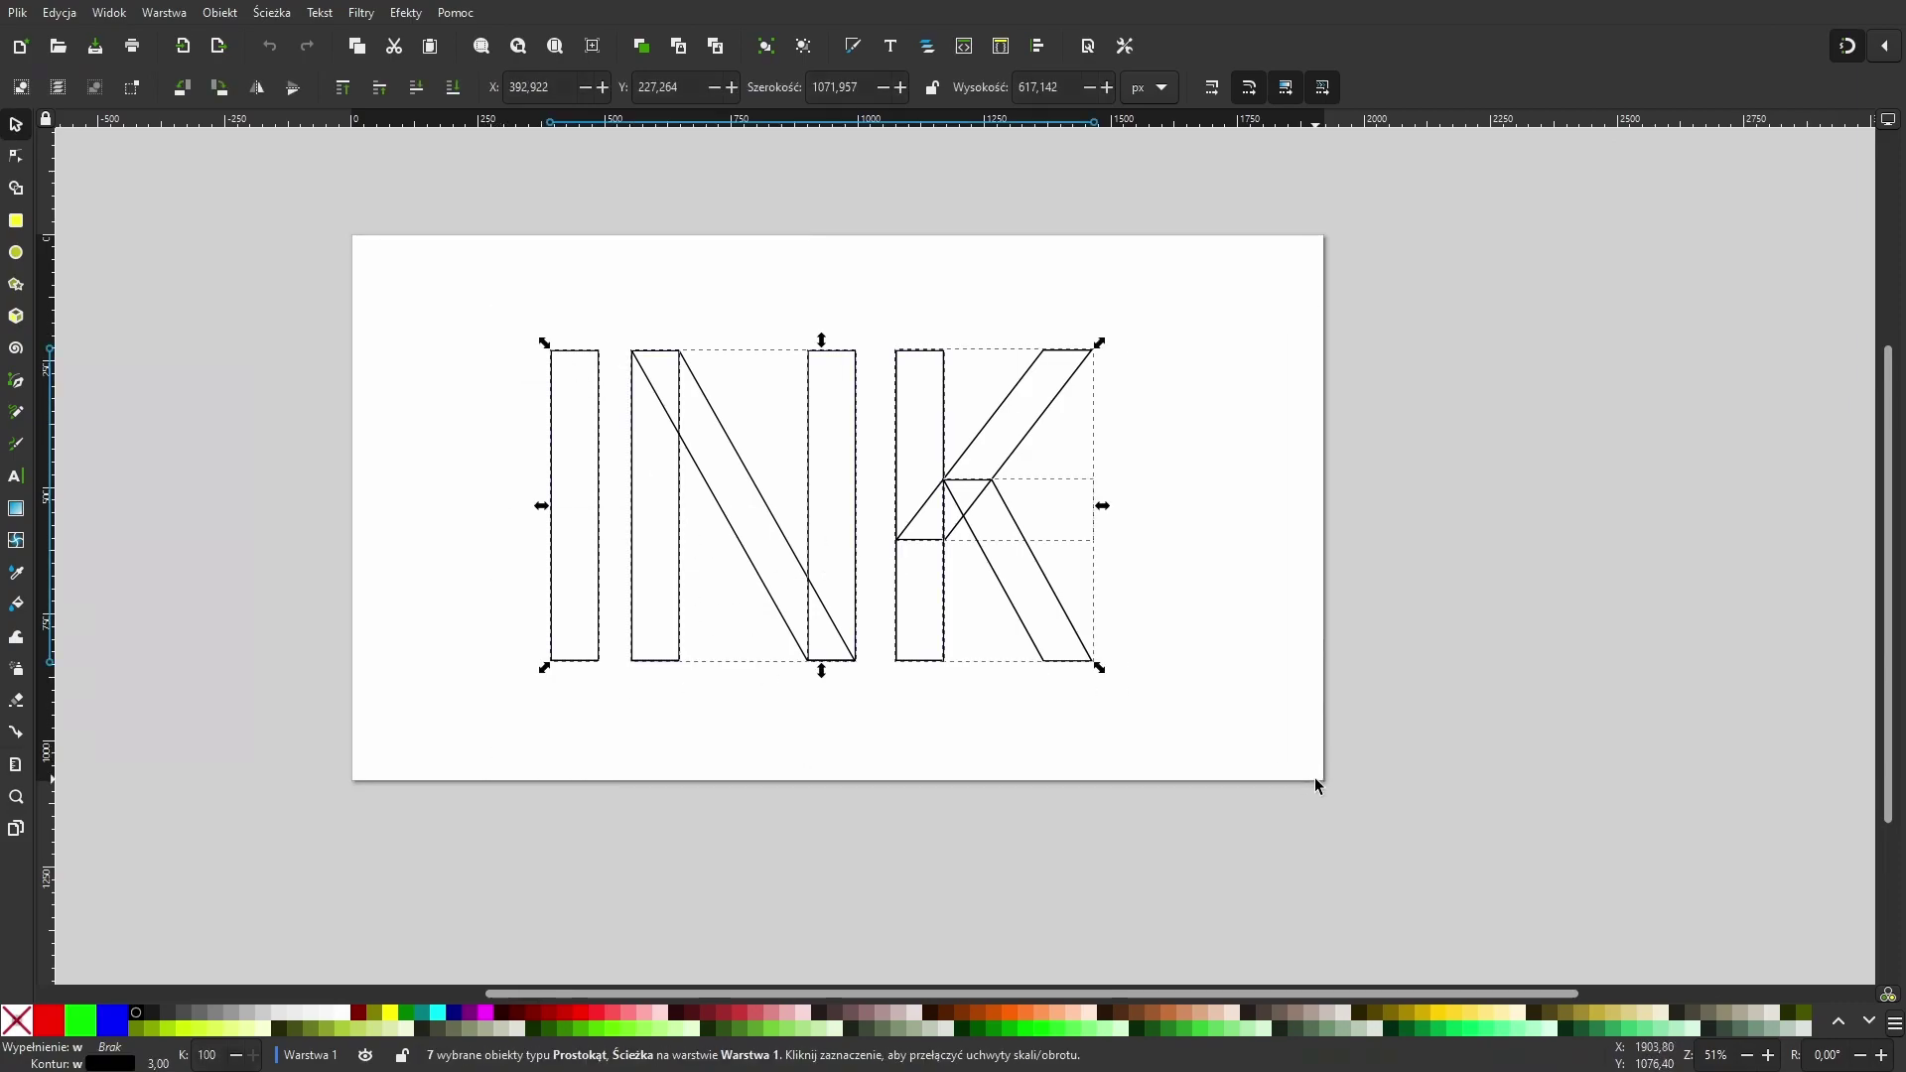
click(81, 1020)
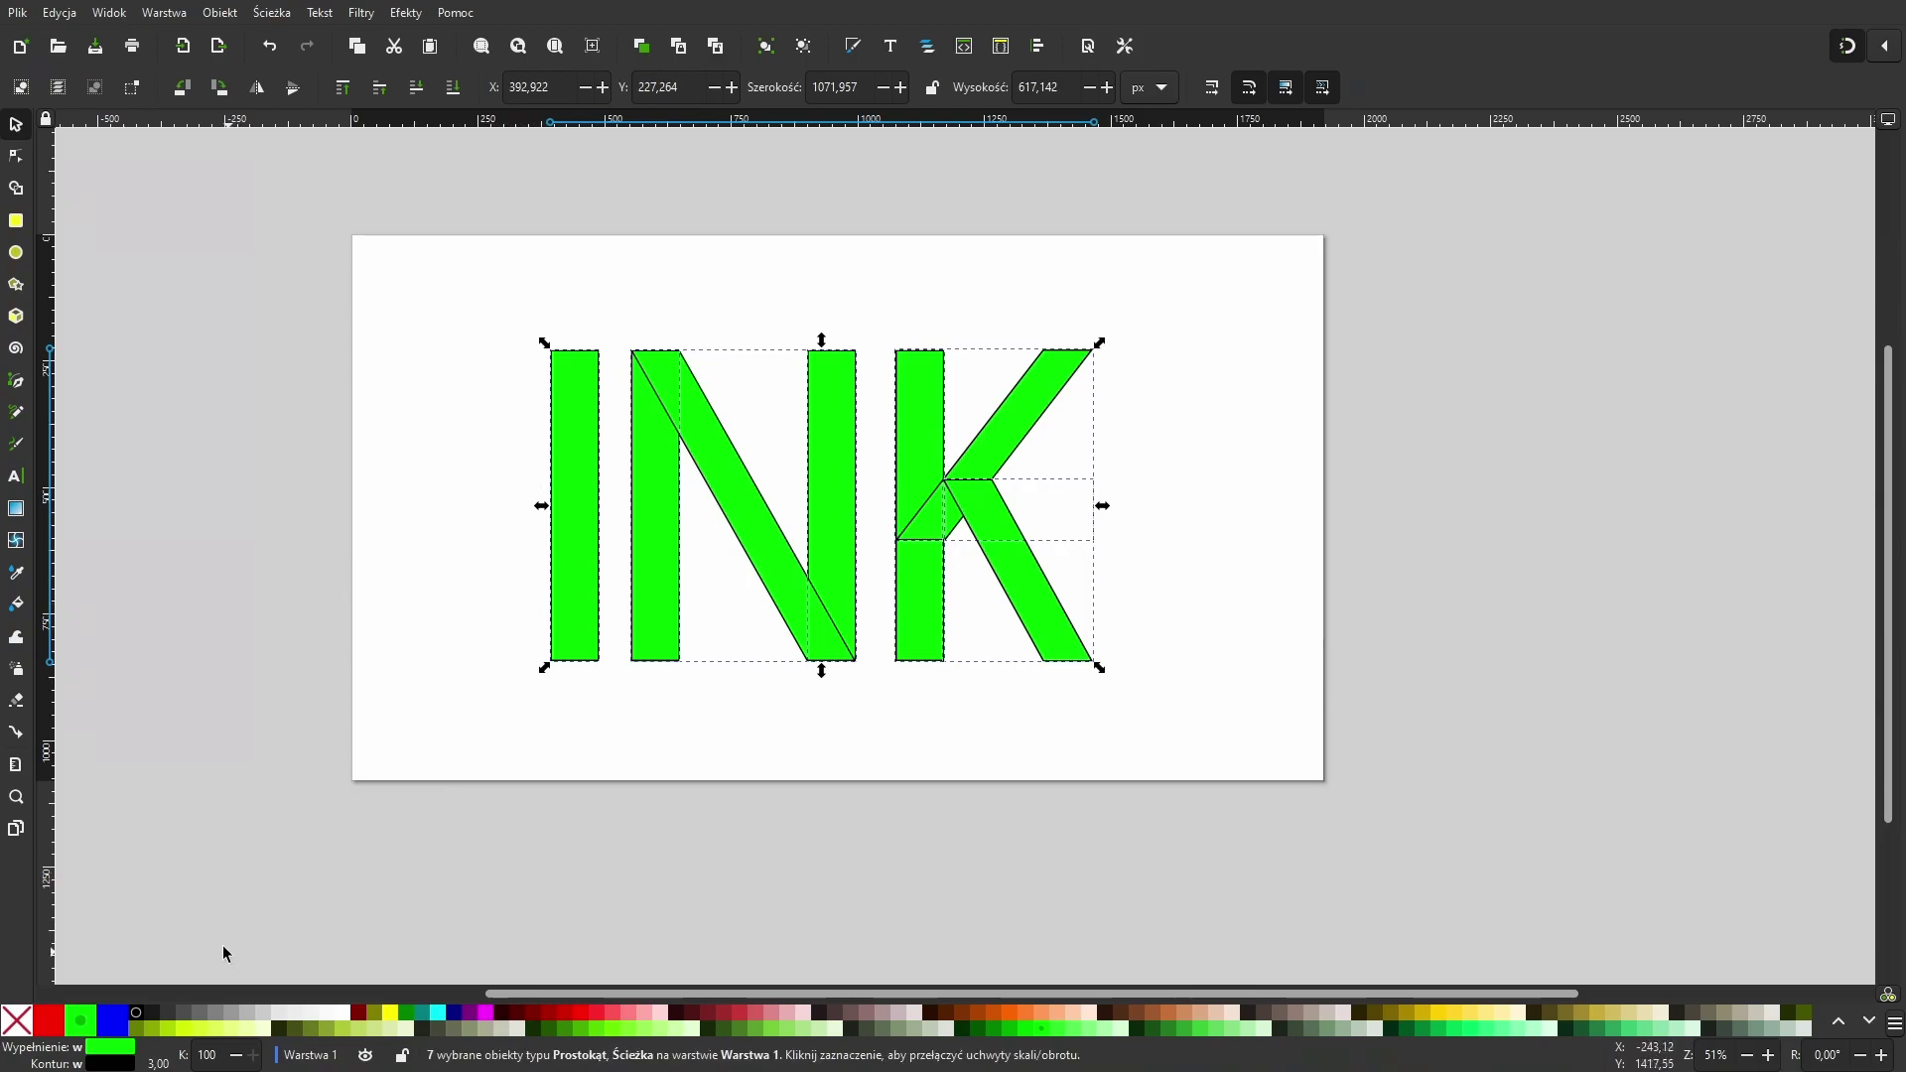
shift+click(50, 1022)
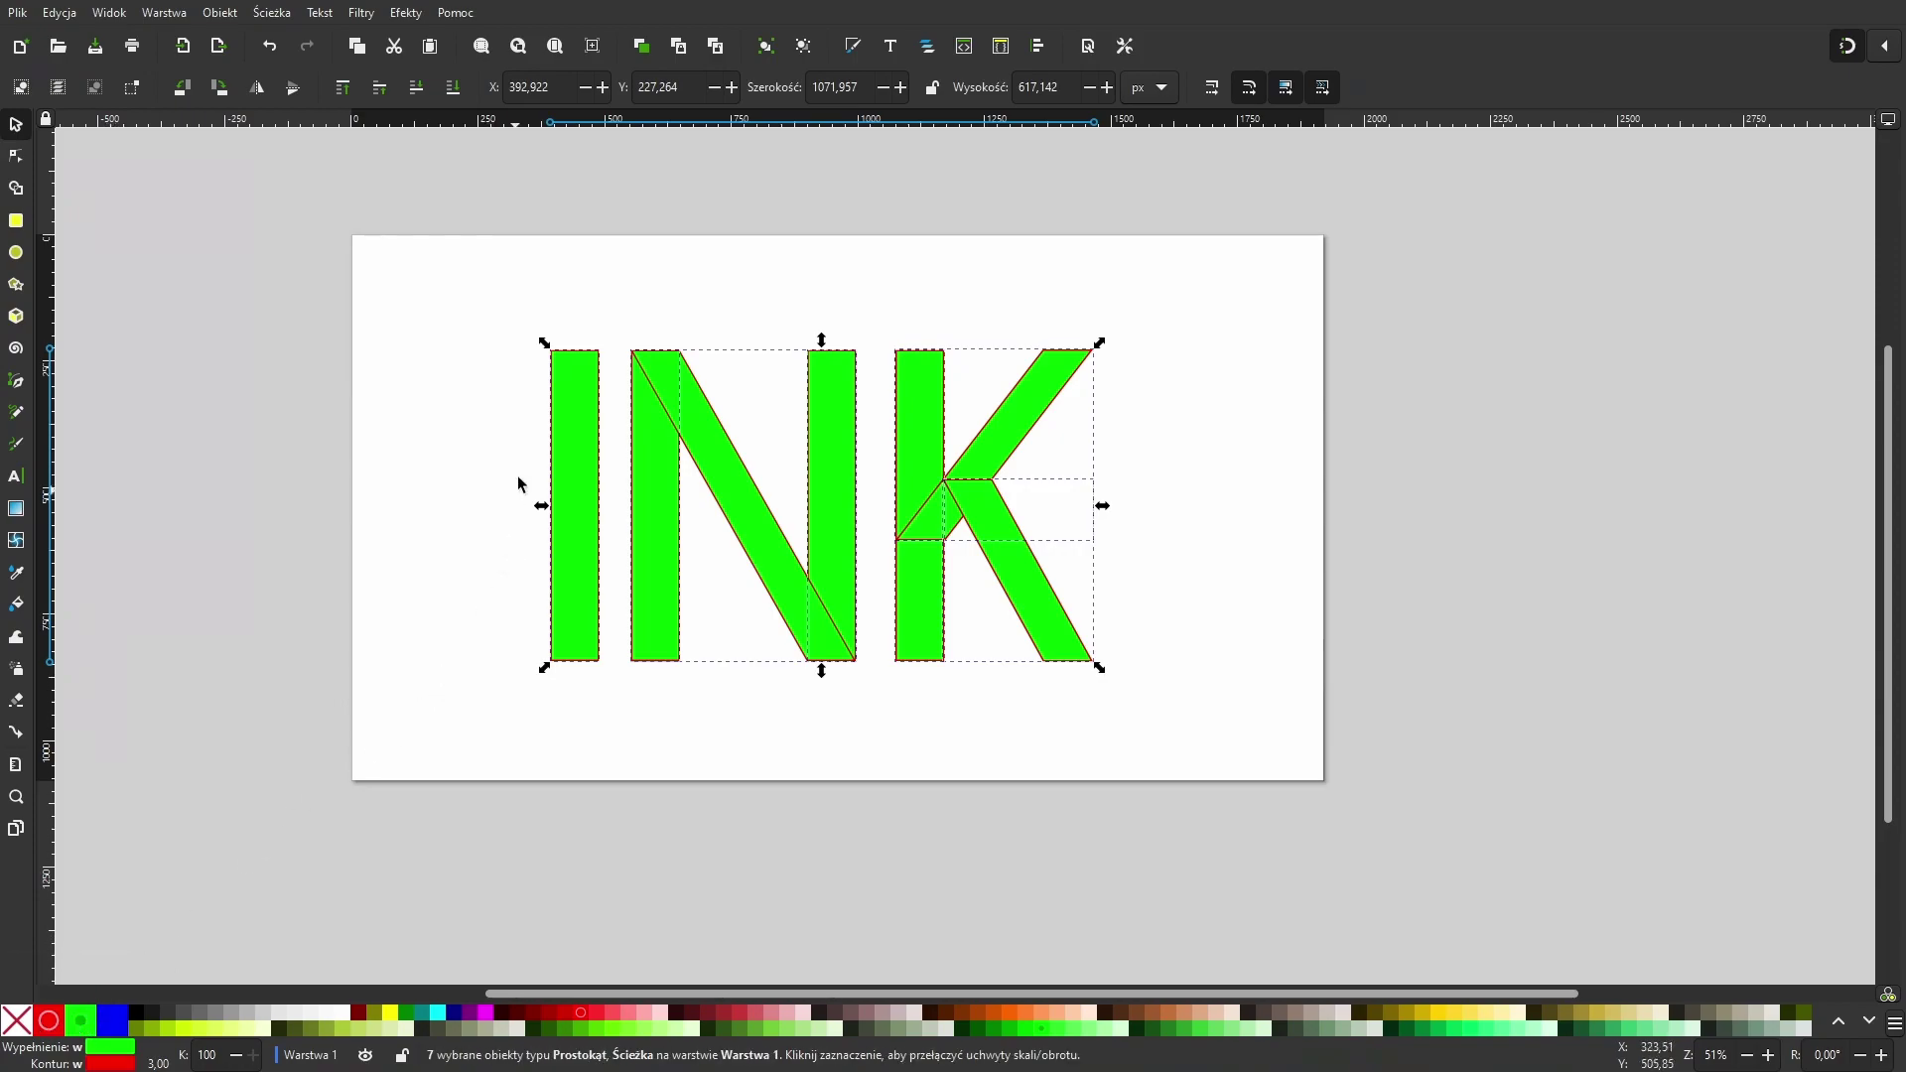
shift+click(140, 1019)
click(19, 1022)
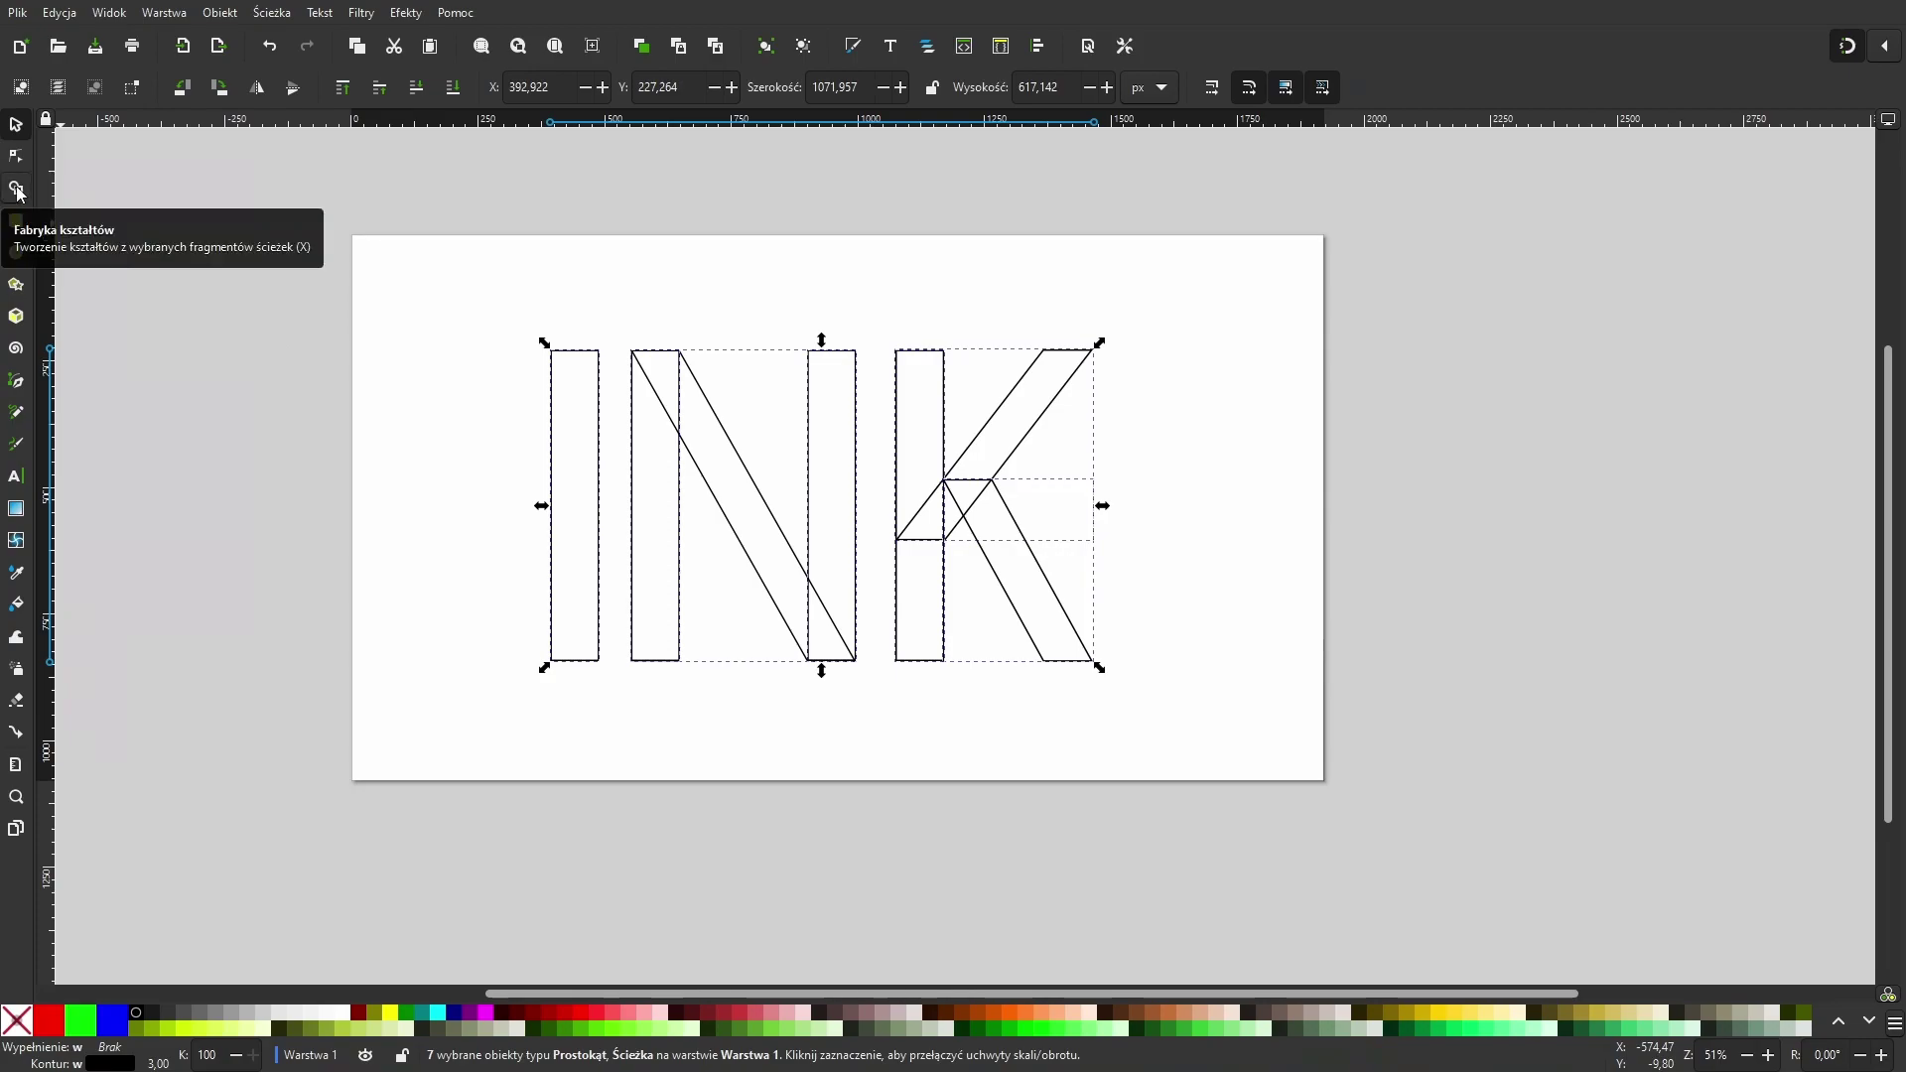
Step: Reselect the letter pieces and unite the I, N and K fragments with Shape Builder
click(397, 260)
mouse_move(458, 306)
mouse_down()
mouse_move(1313, 706)
mouse_move(1317, 739)
mouse_up()
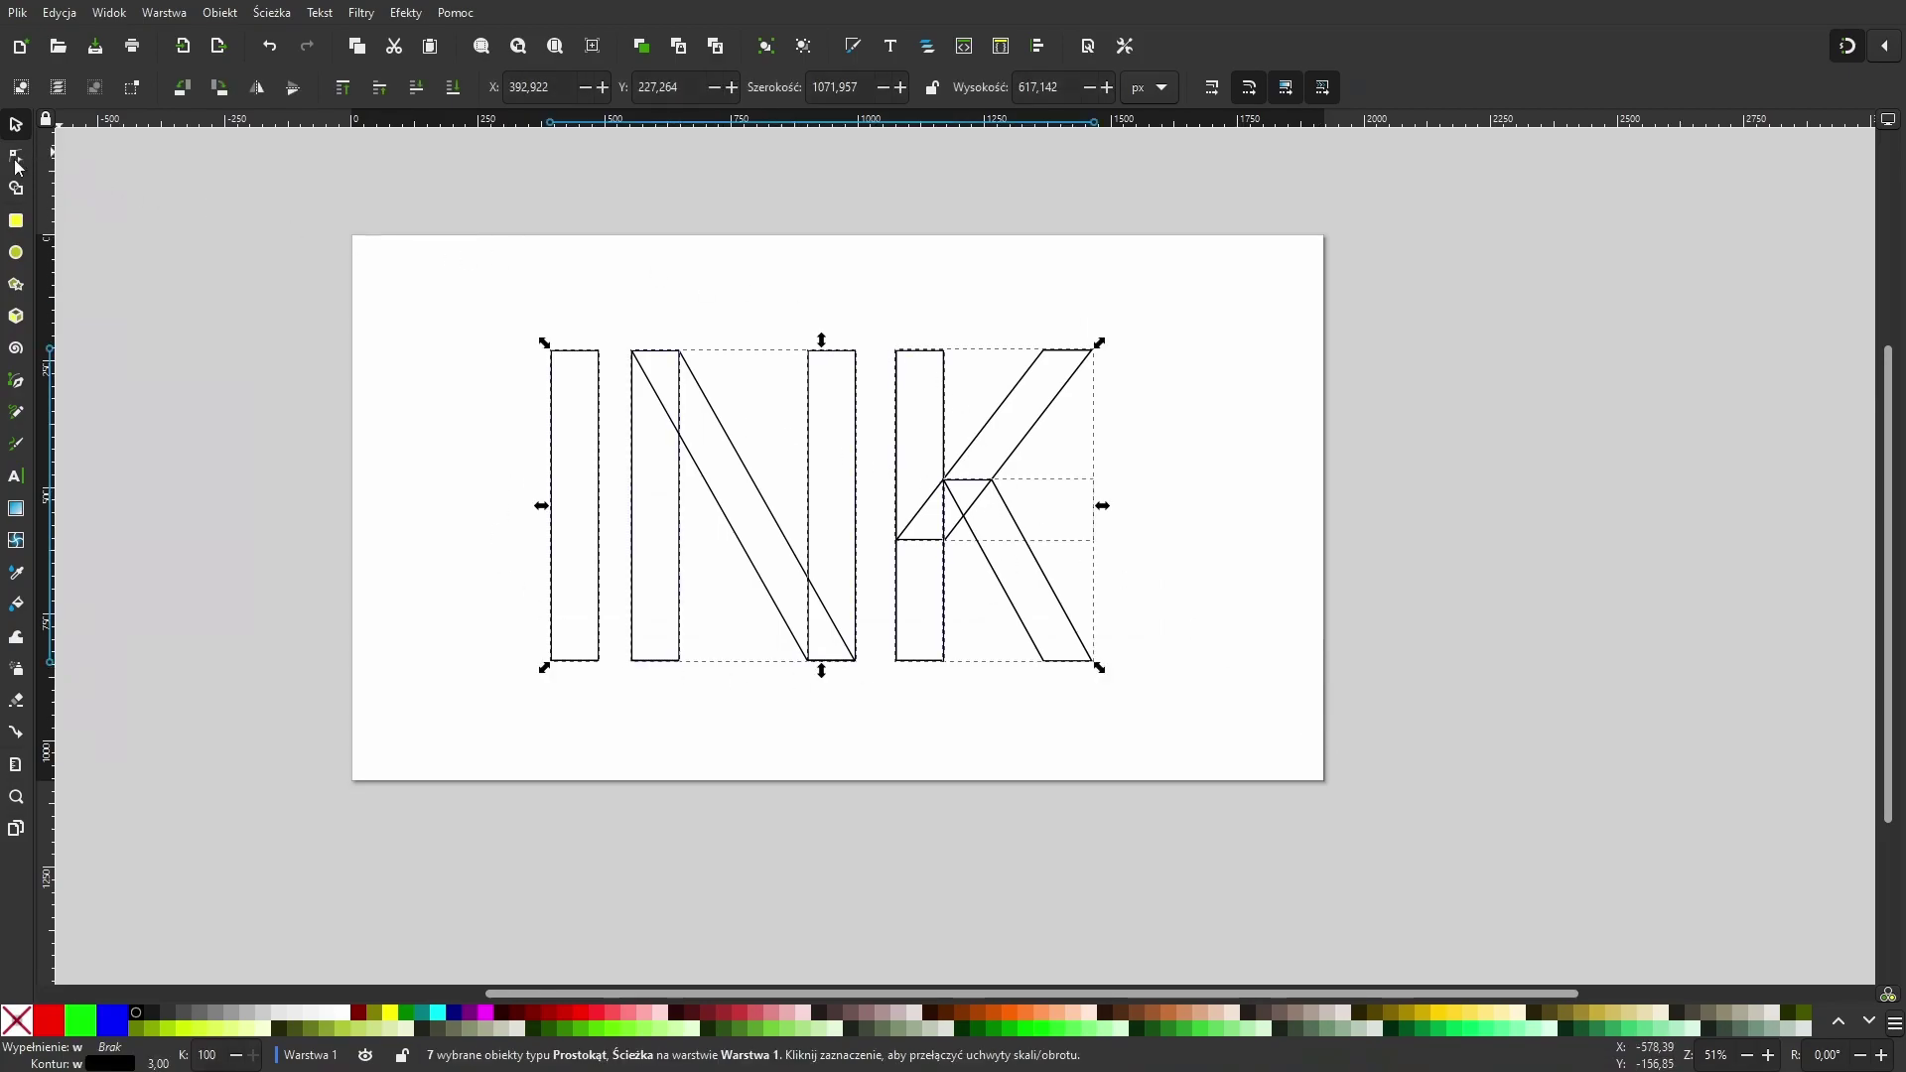
click(15, 191)
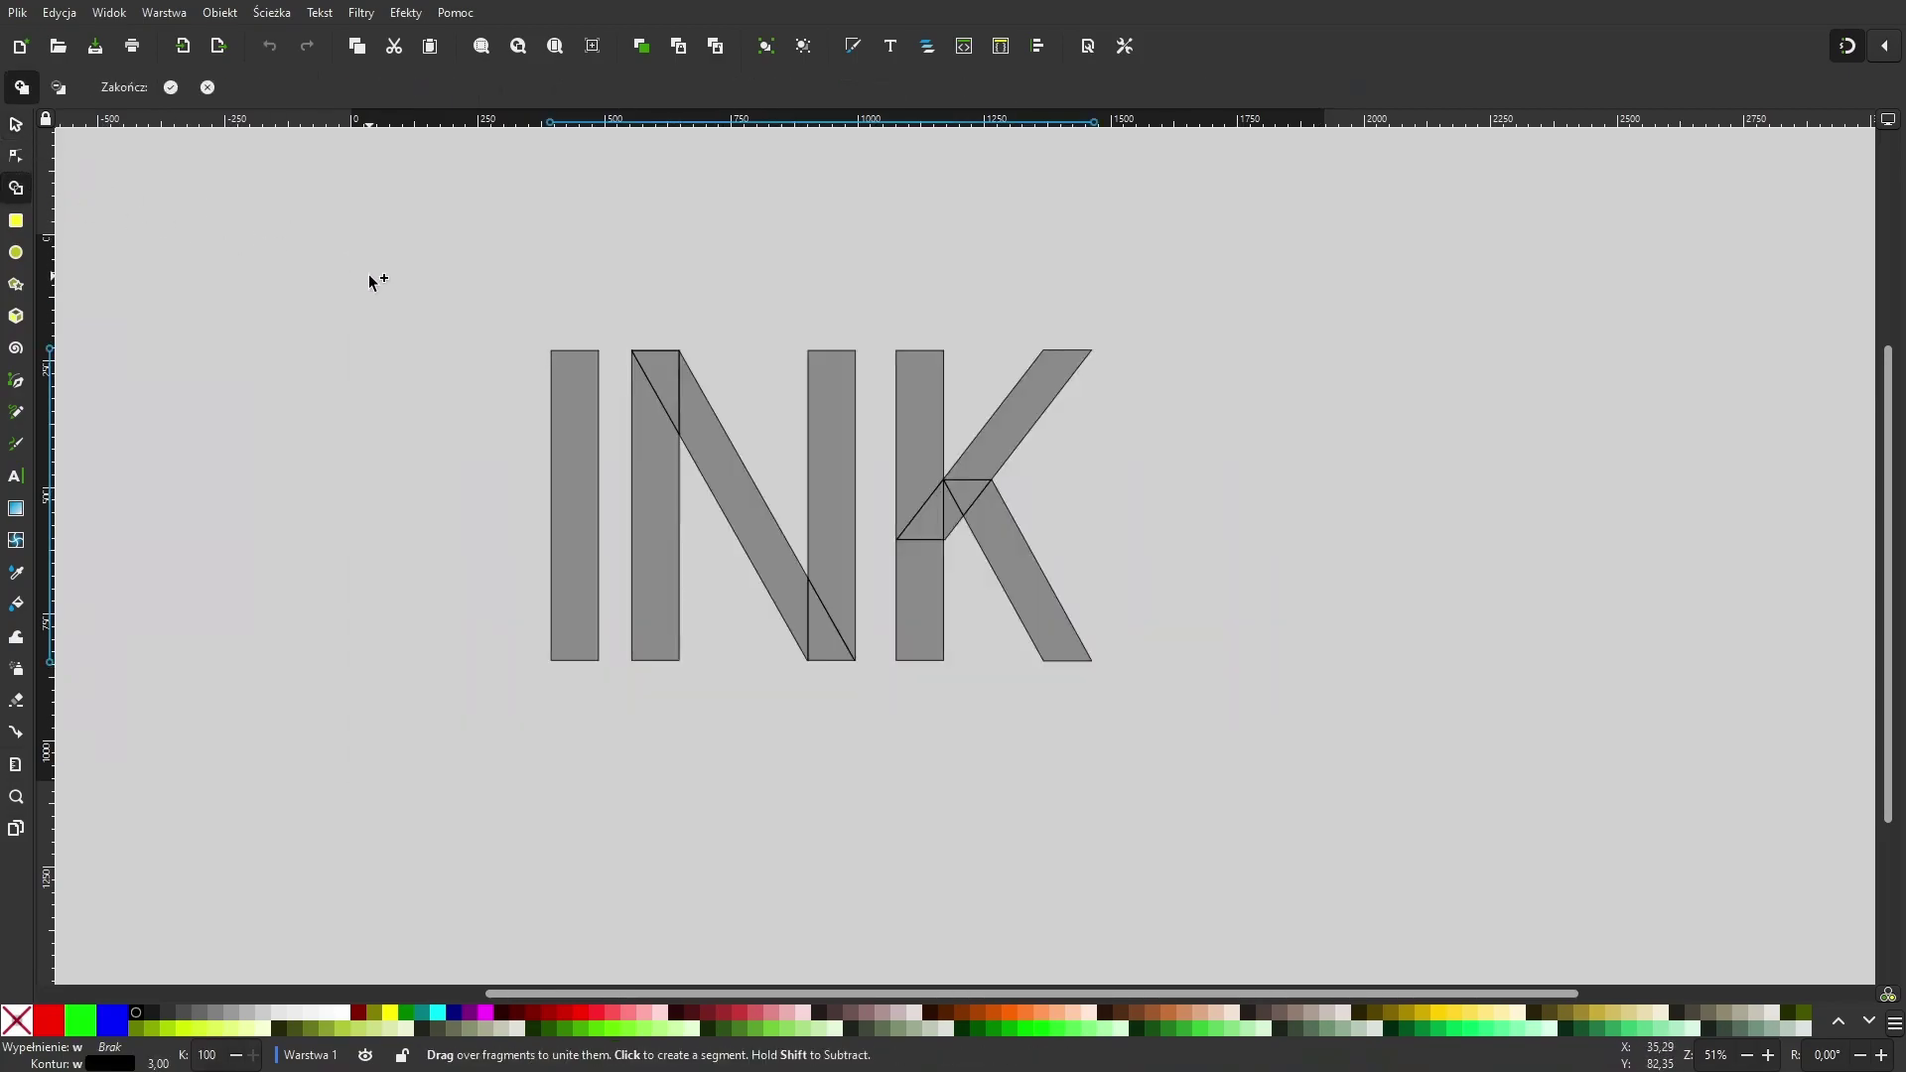
drag(561, 441, 705, 444)
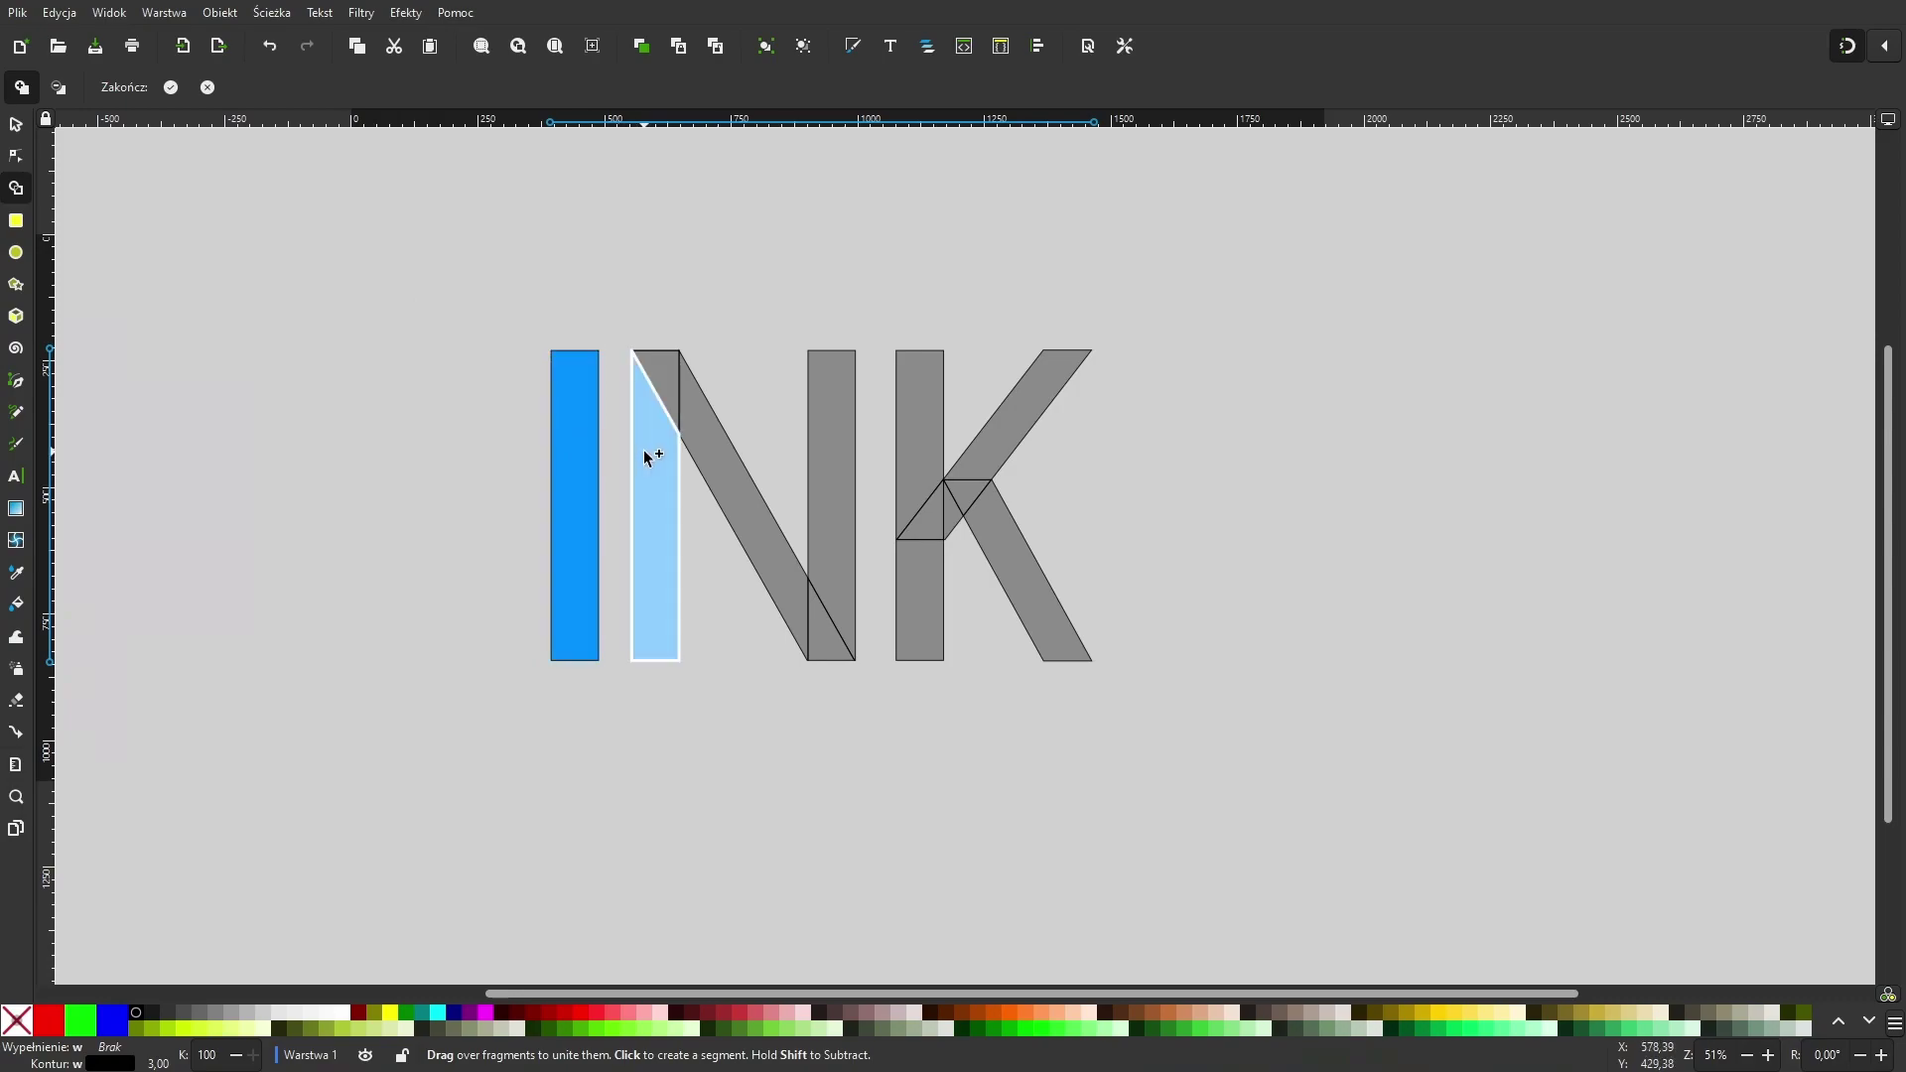
drag(812, 599, 816, 607)
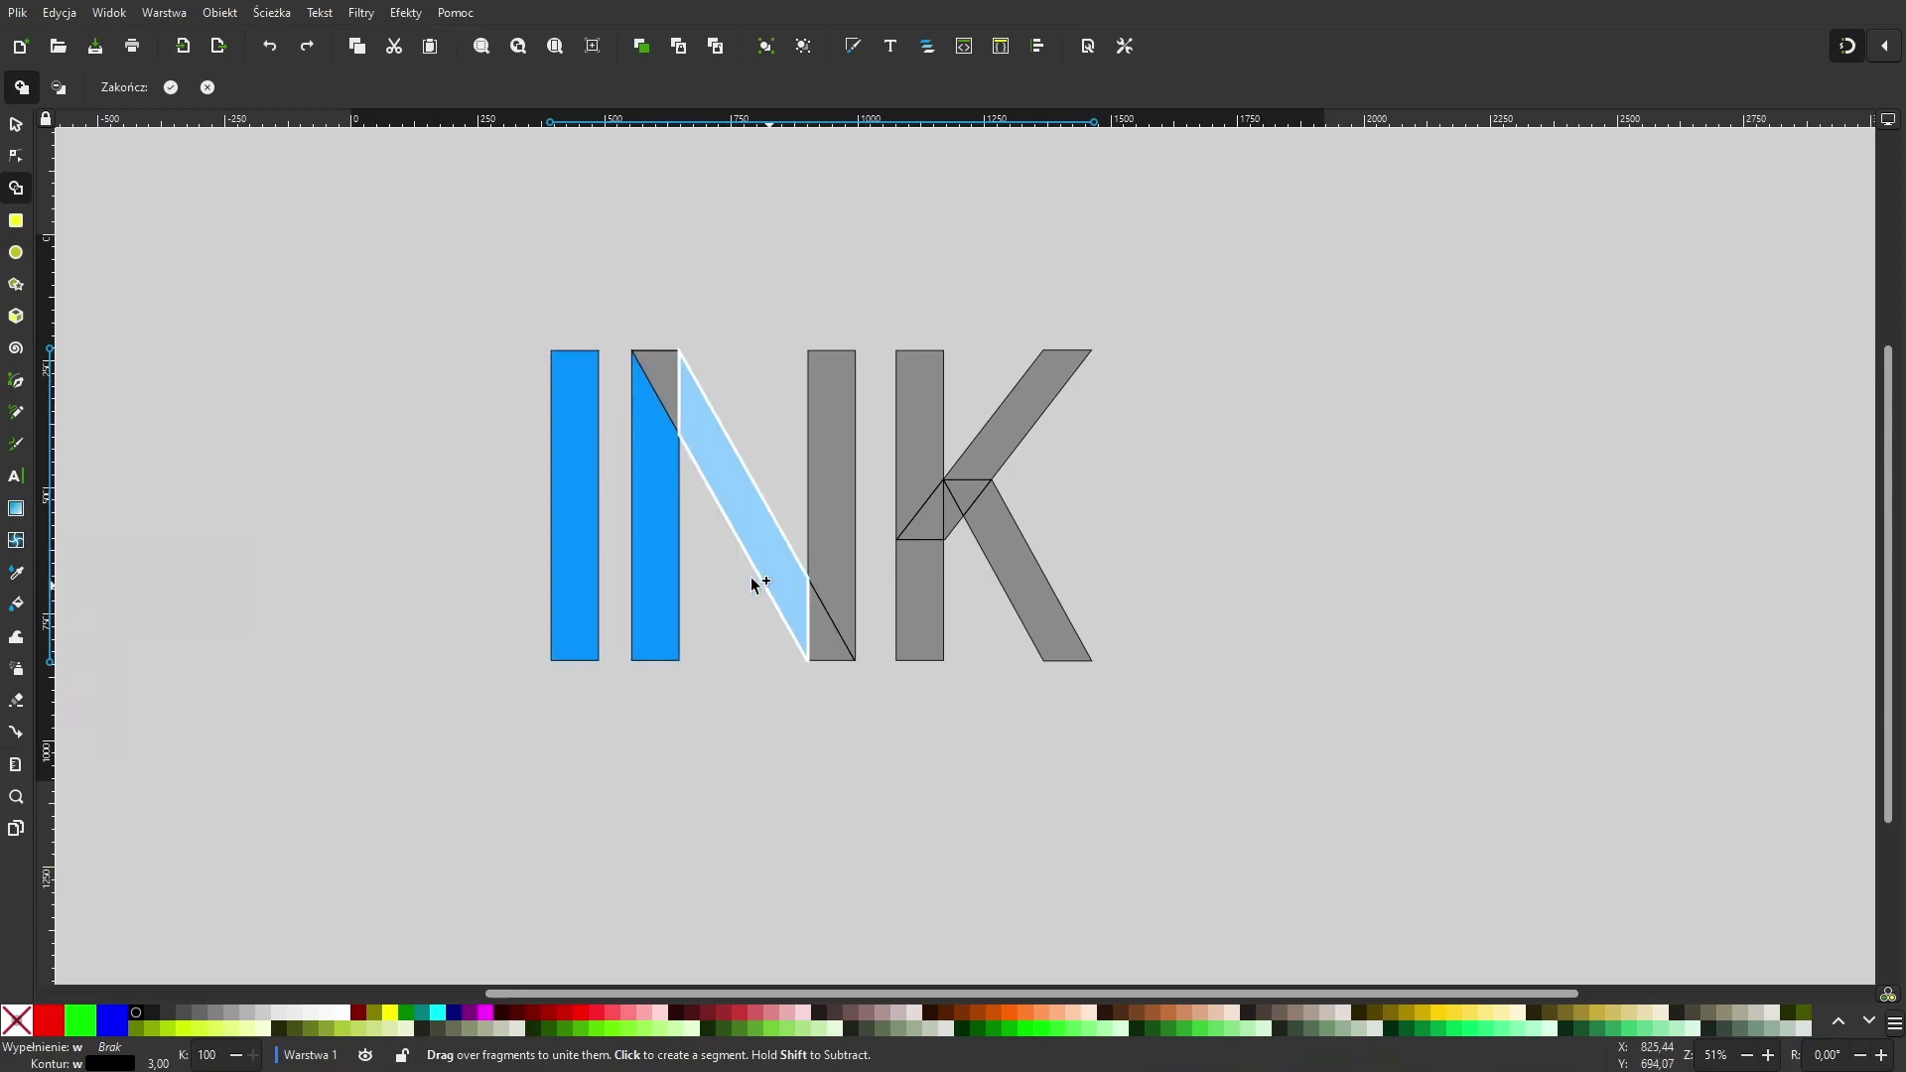
mouse_move(832, 654)
mouse_down()
mouse_move(987, 487)
mouse_move(985, 541)
mouse_up()
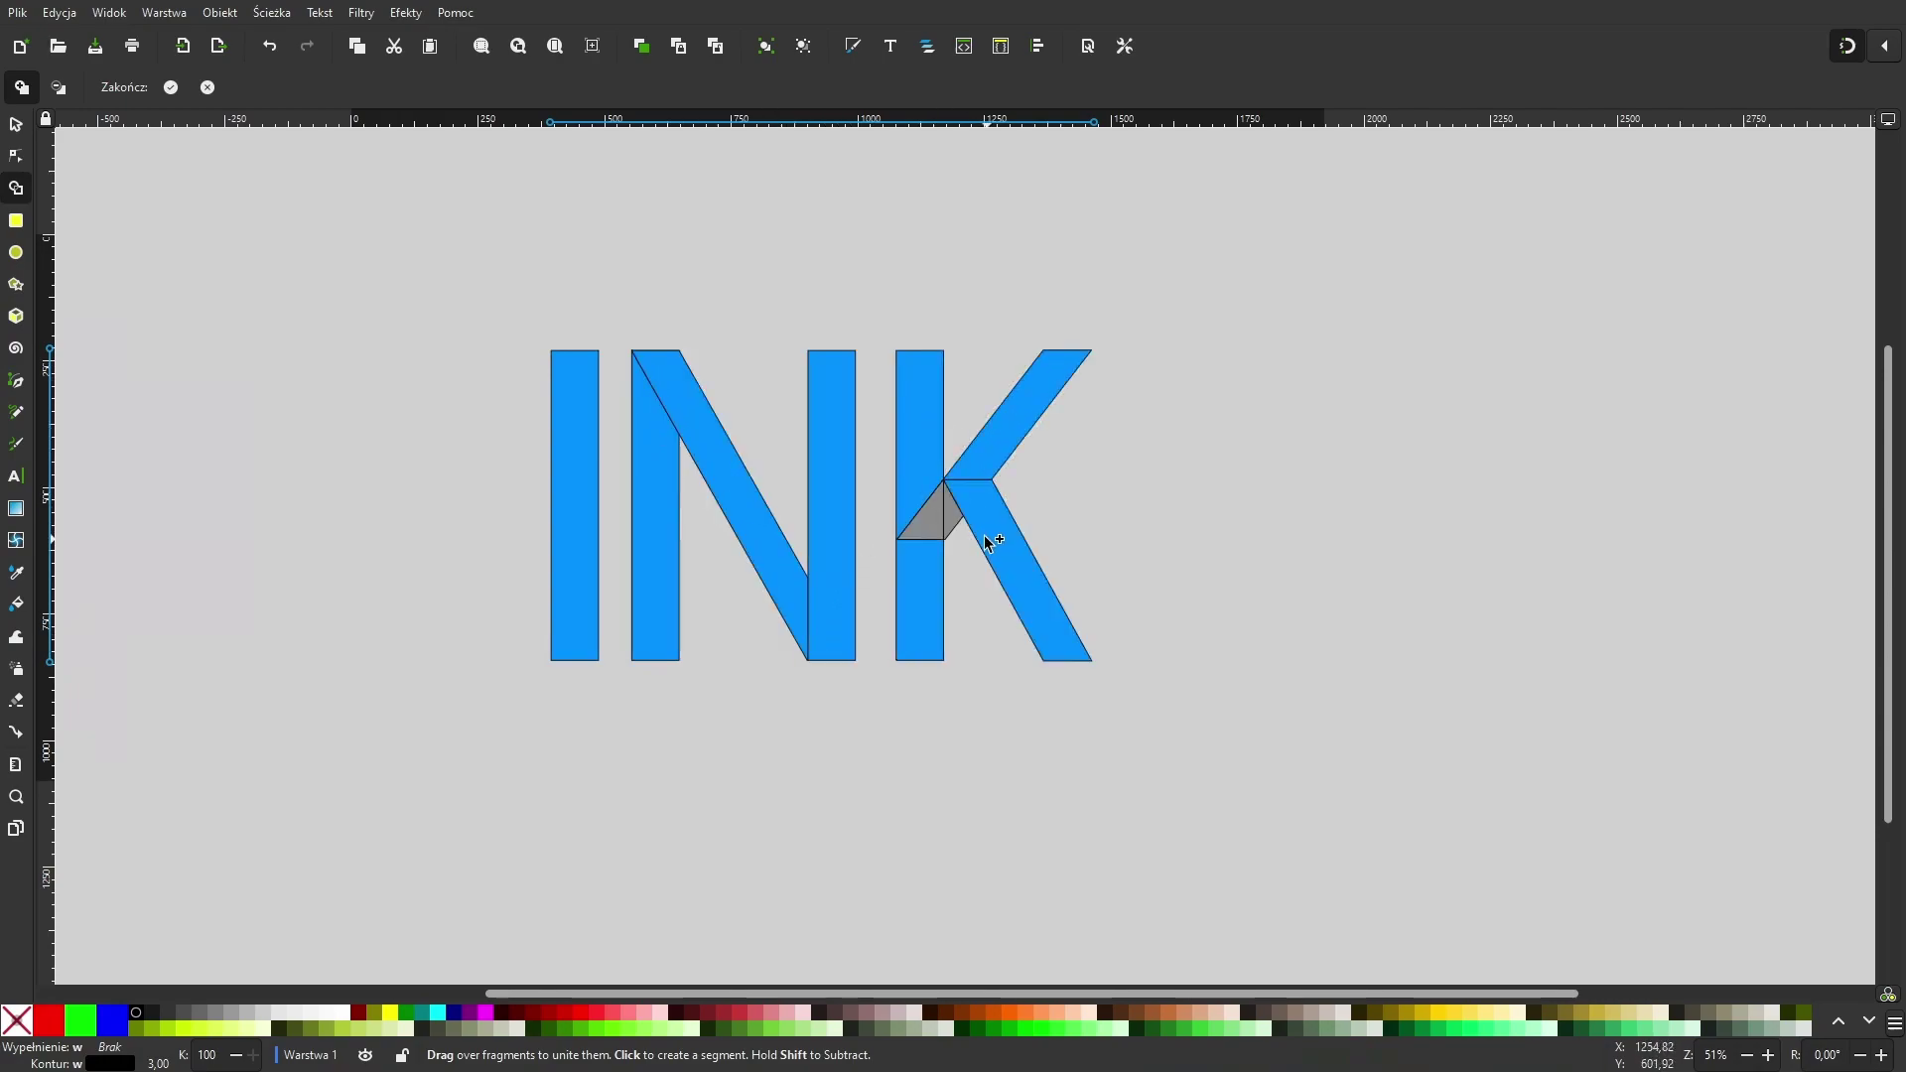
click(928, 511)
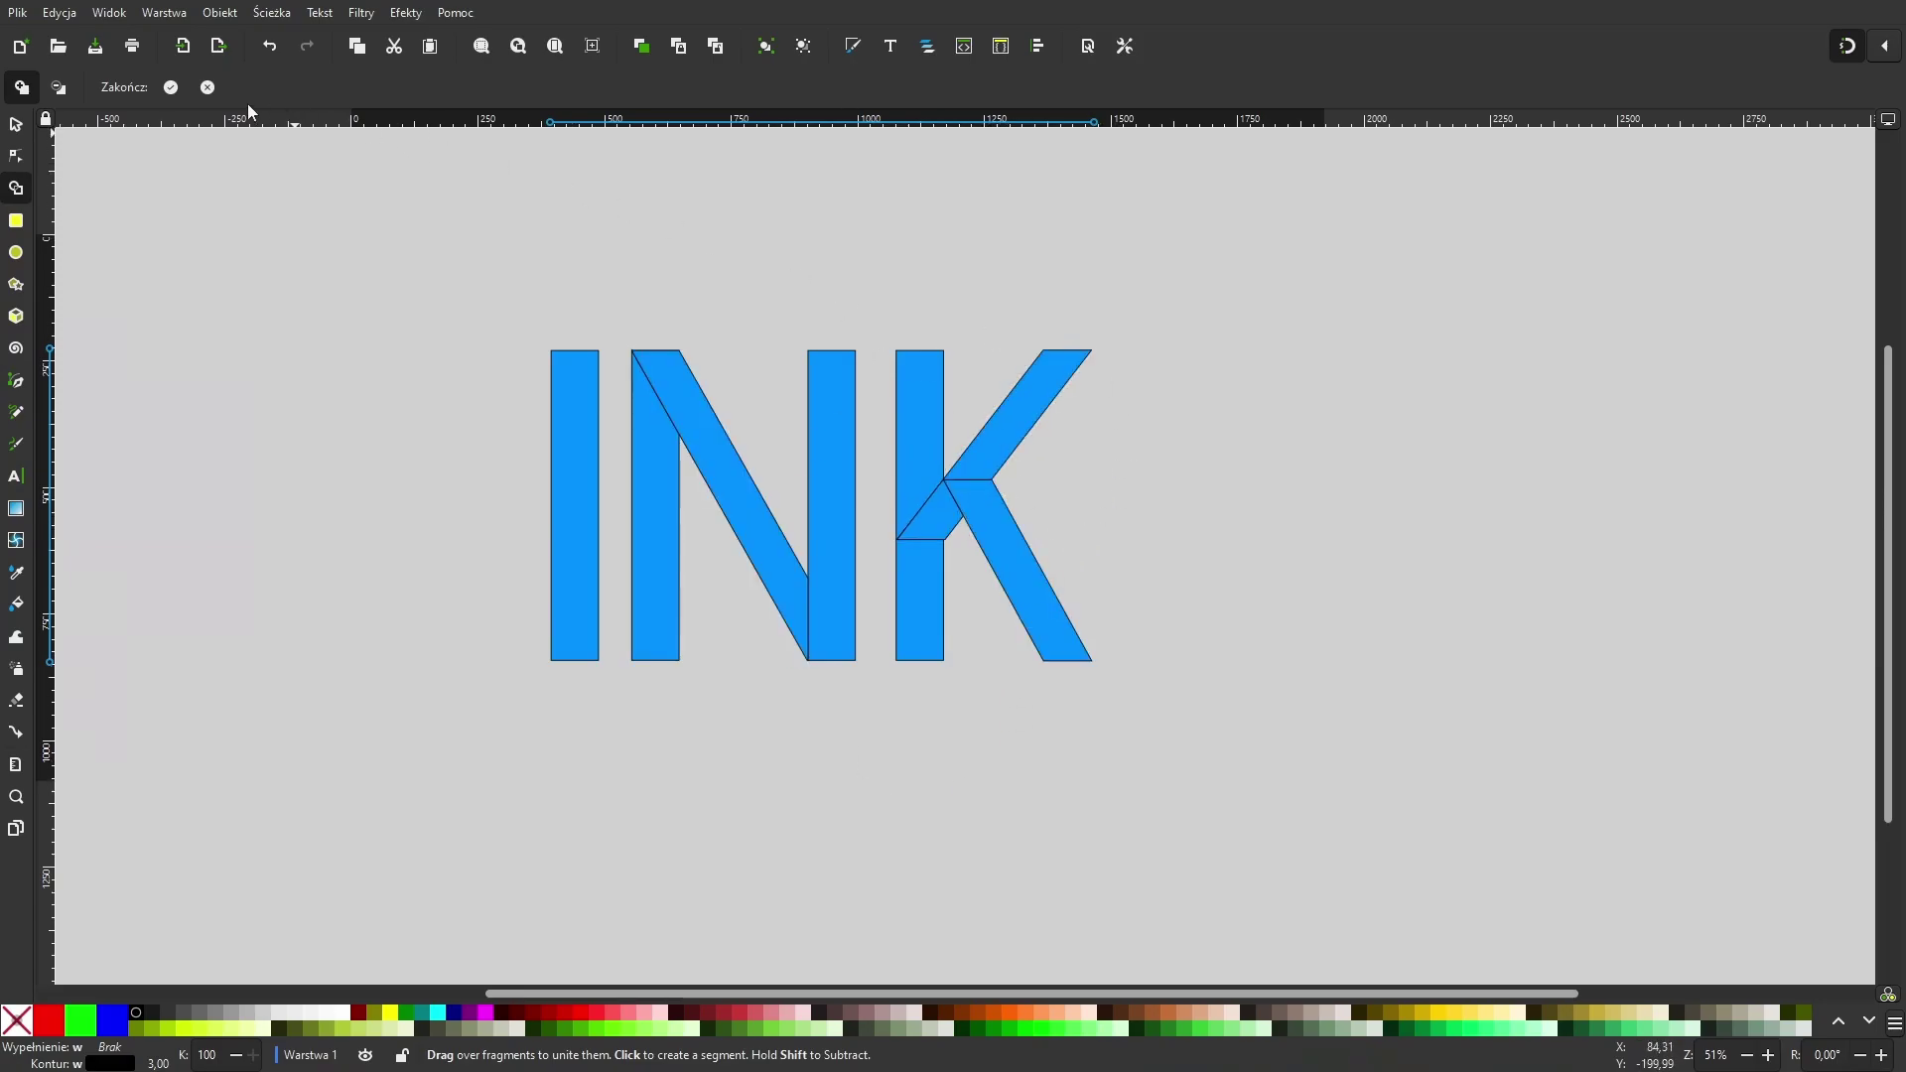
click(167, 89)
click(851, 359)
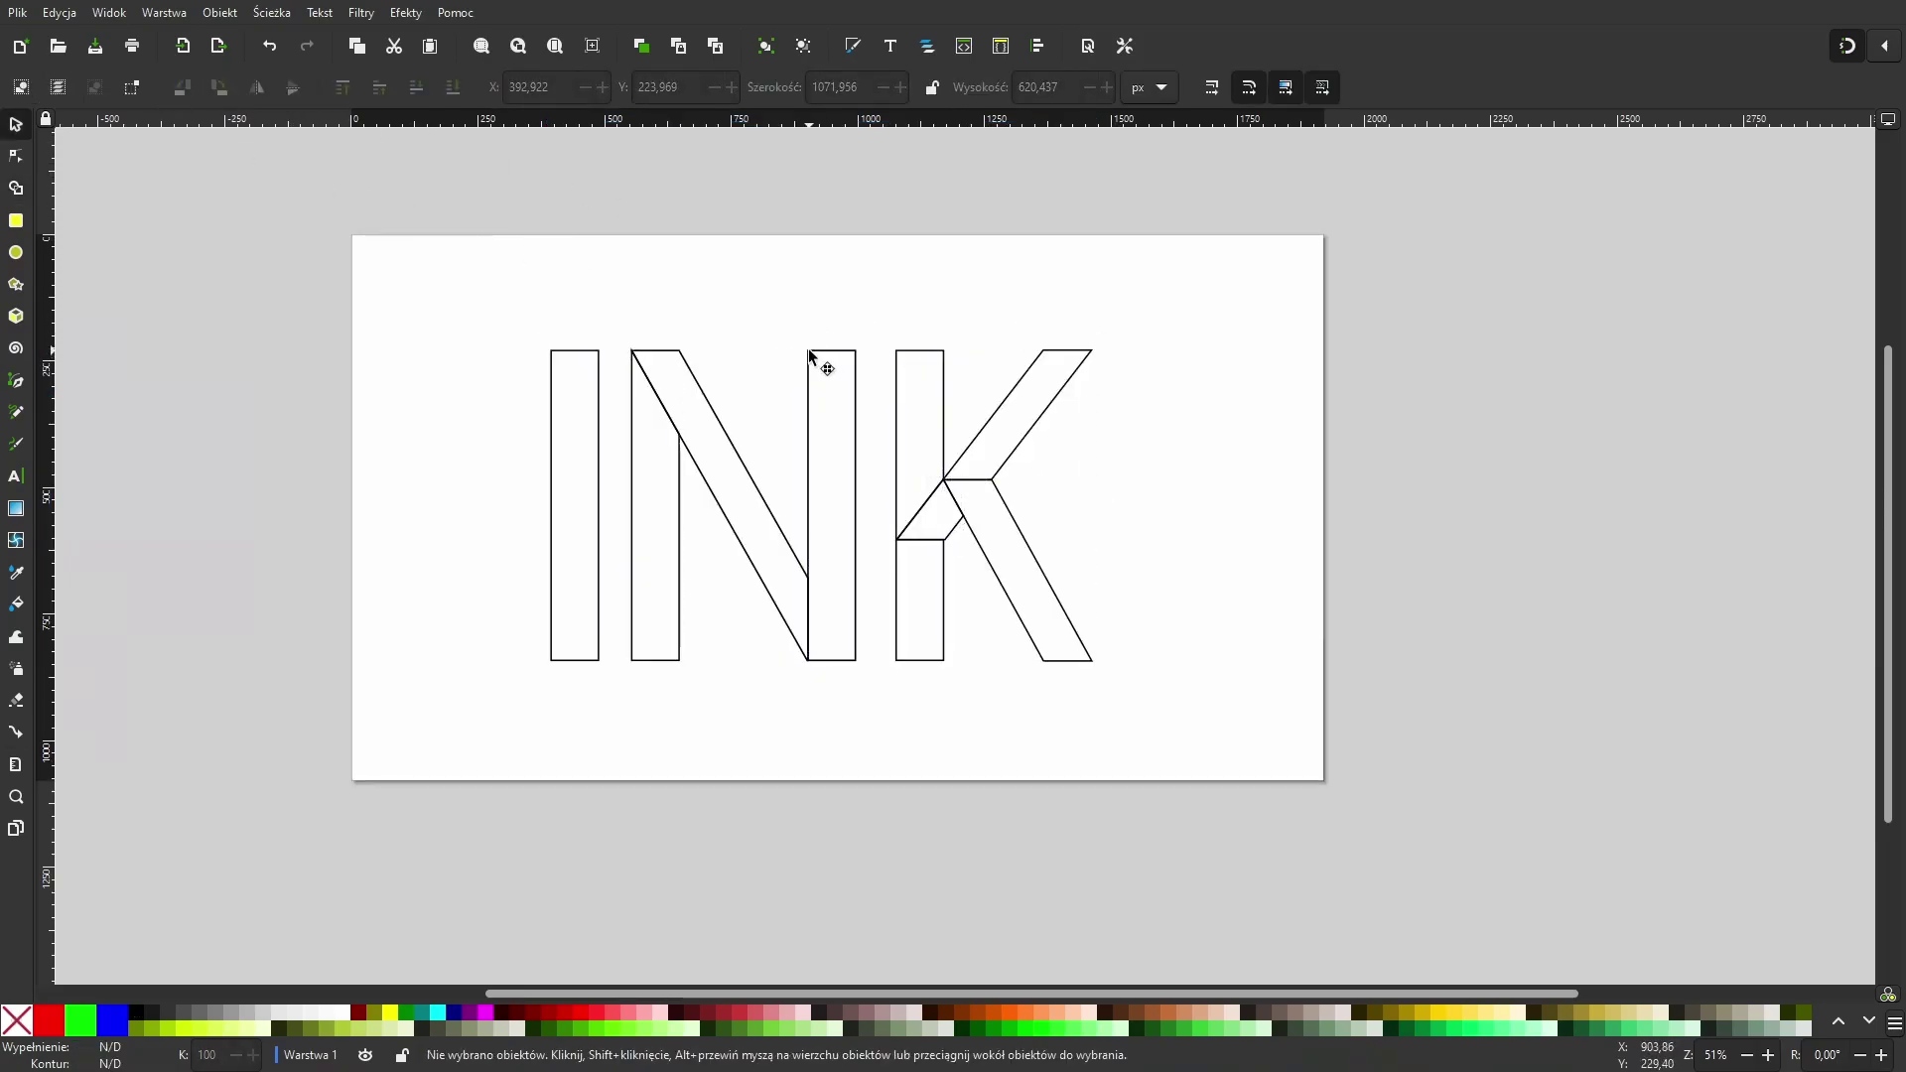
Step: Test-move the N and K stems, undo the move, and reselect all seven letter pieces
mouse_move(809, 356)
mouse_down()
mouse_move(807, 416)
mouse_move(827, 415)
mouse_up()
key(ctrl+z)
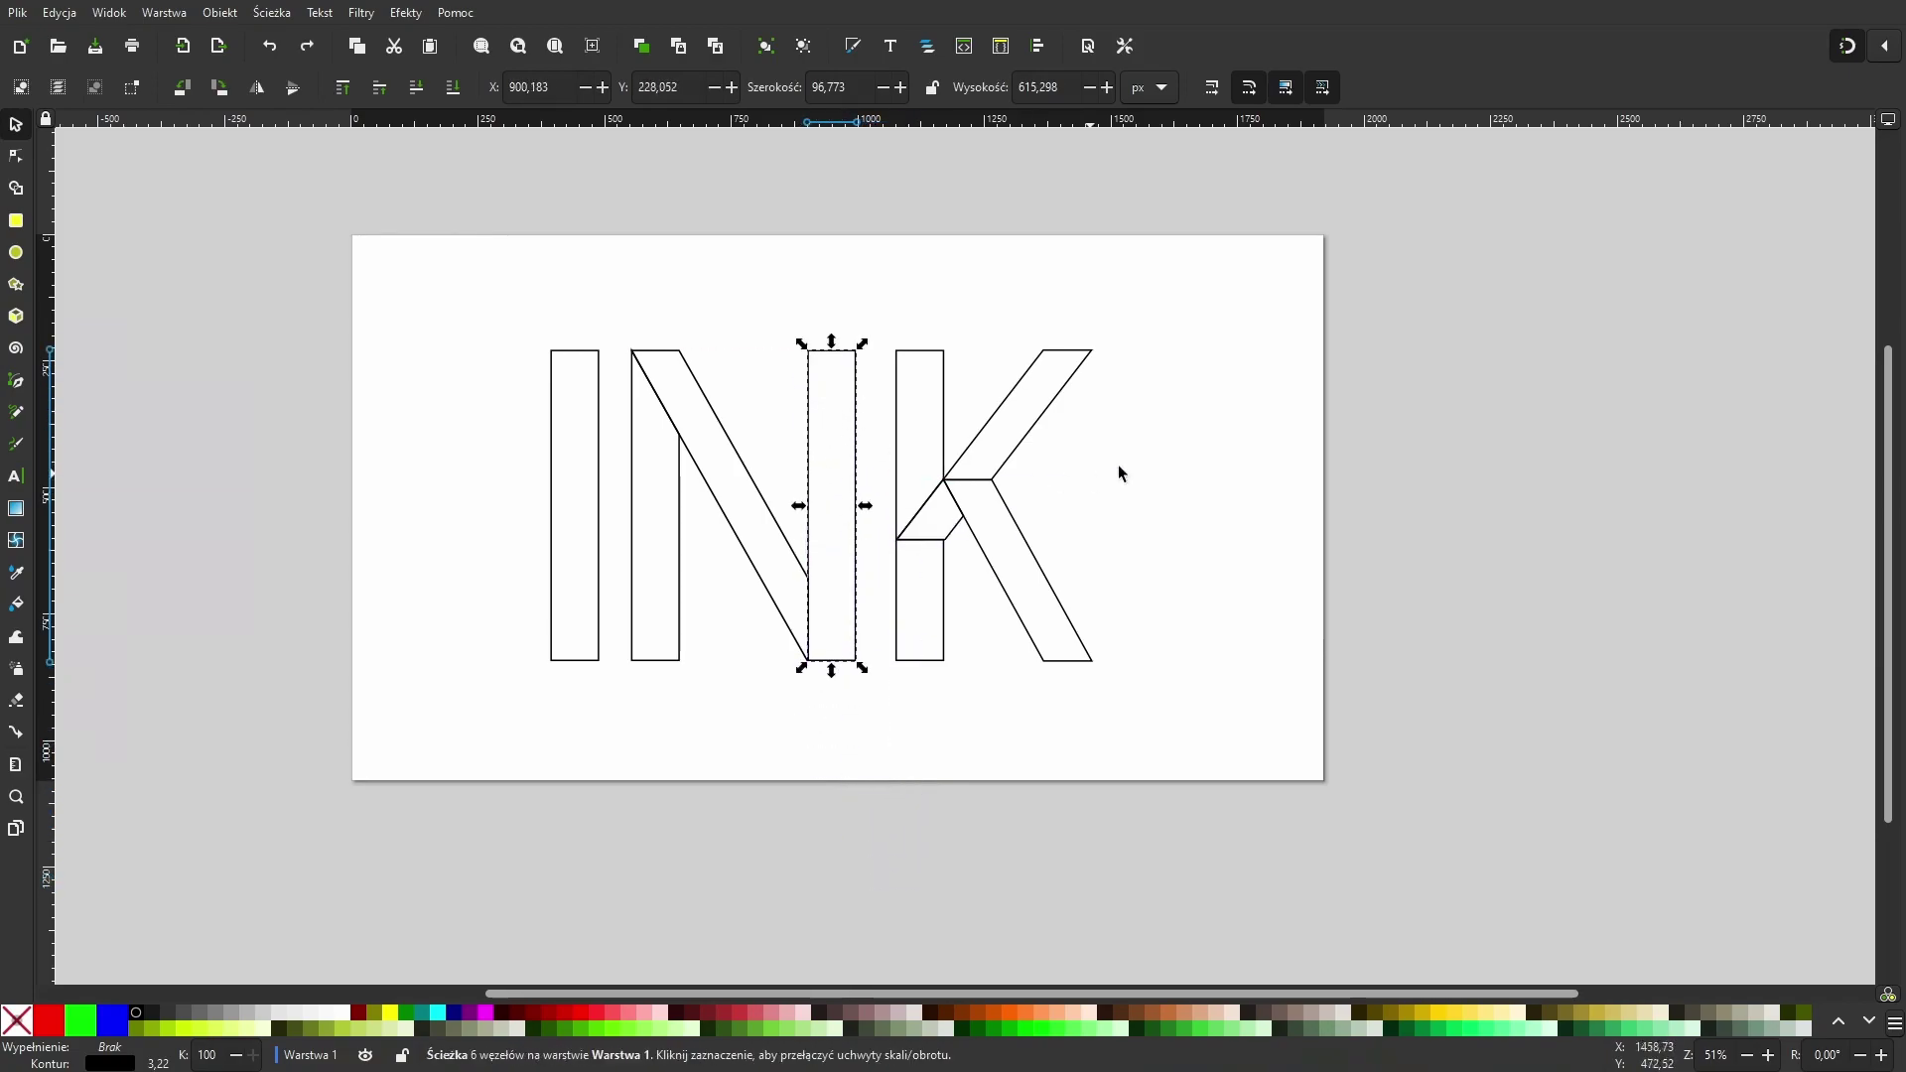
drag(944, 363, 1017, 366)
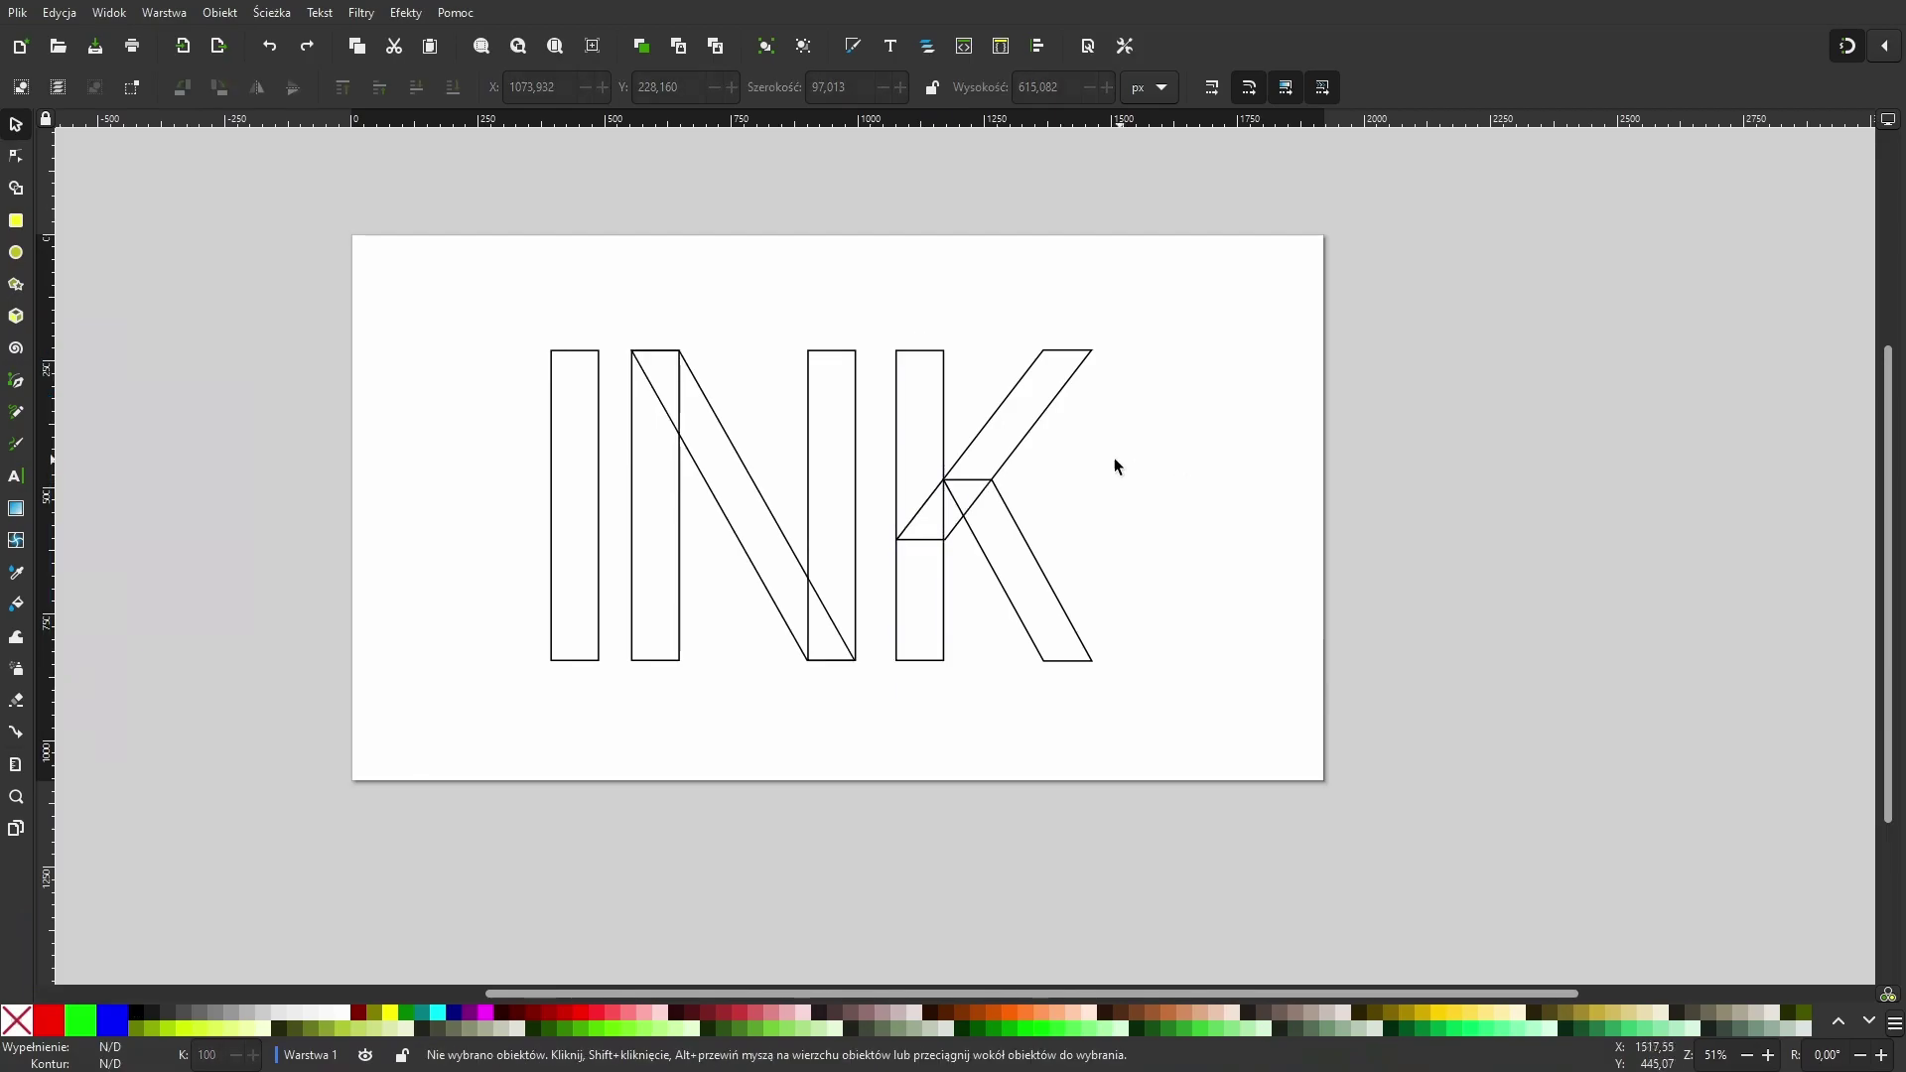
drag(471, 317, 1301, 762)
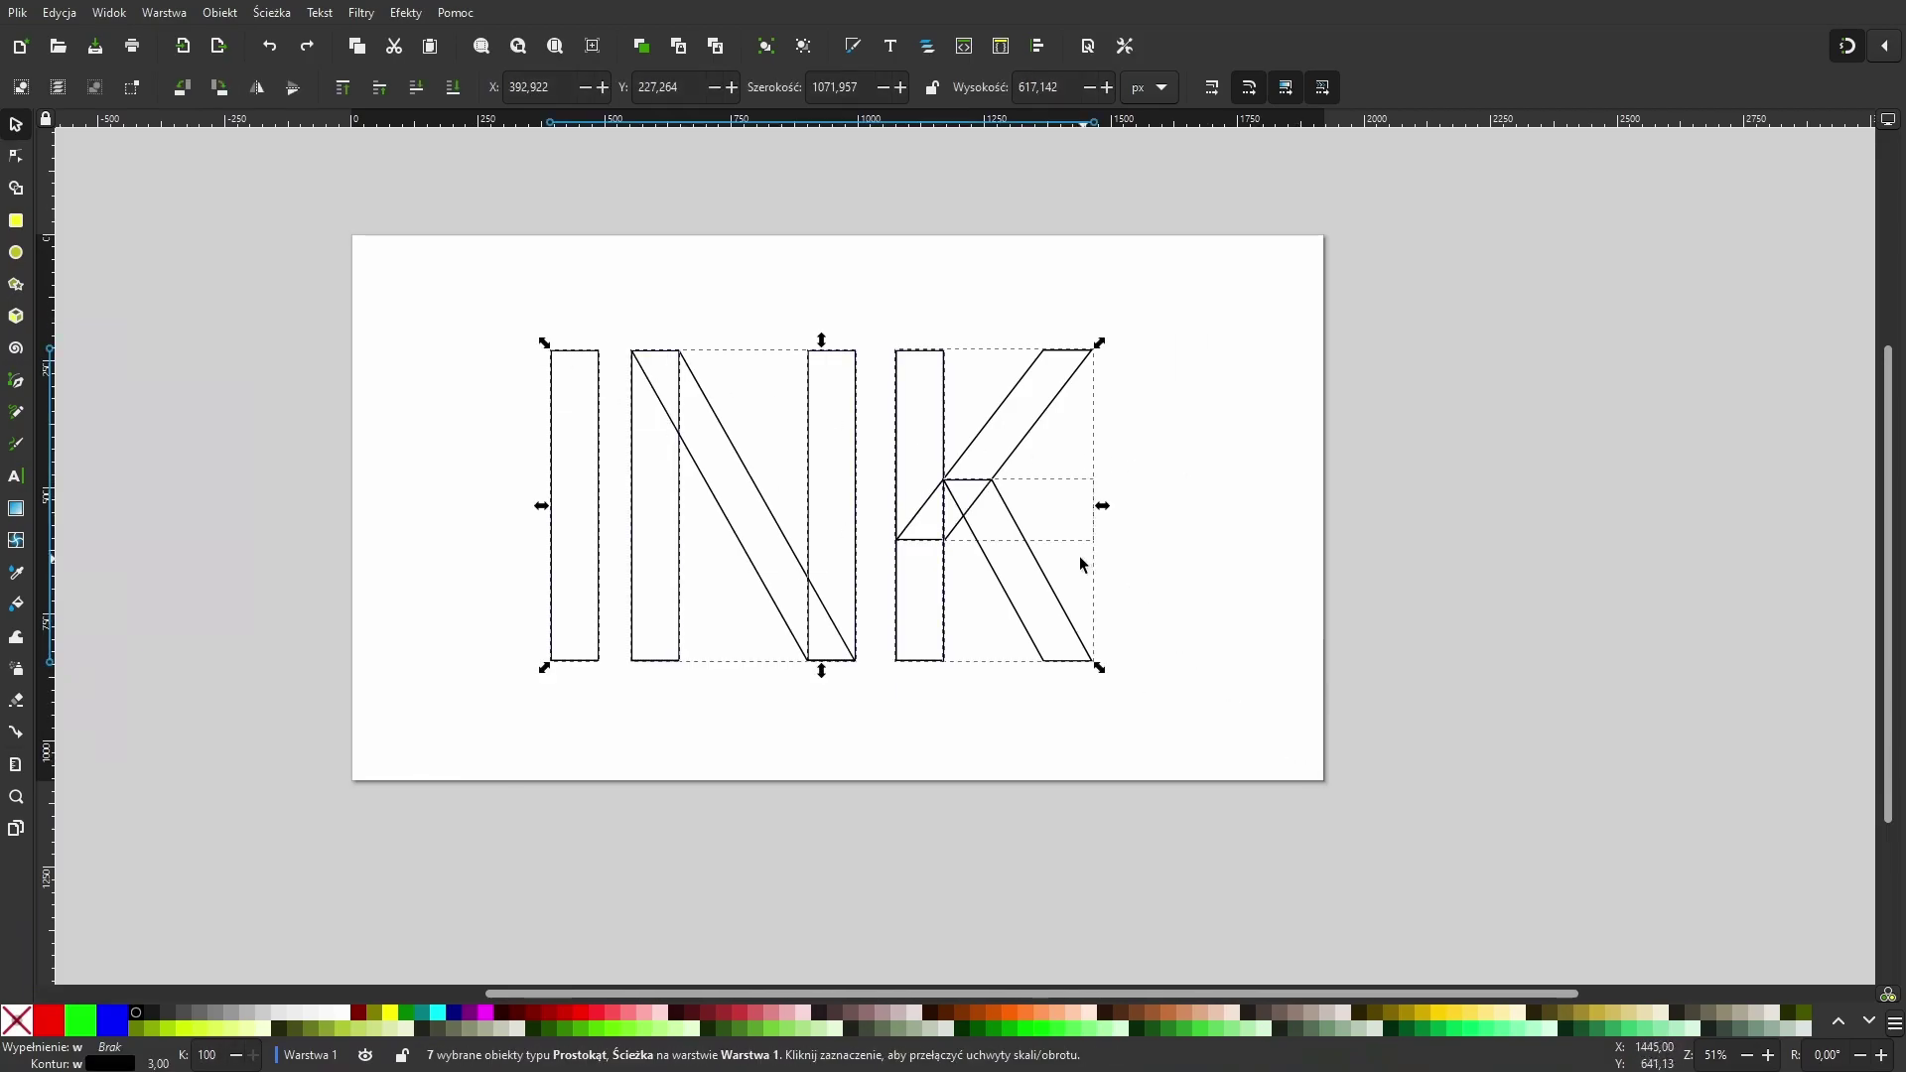
click(283, 15)
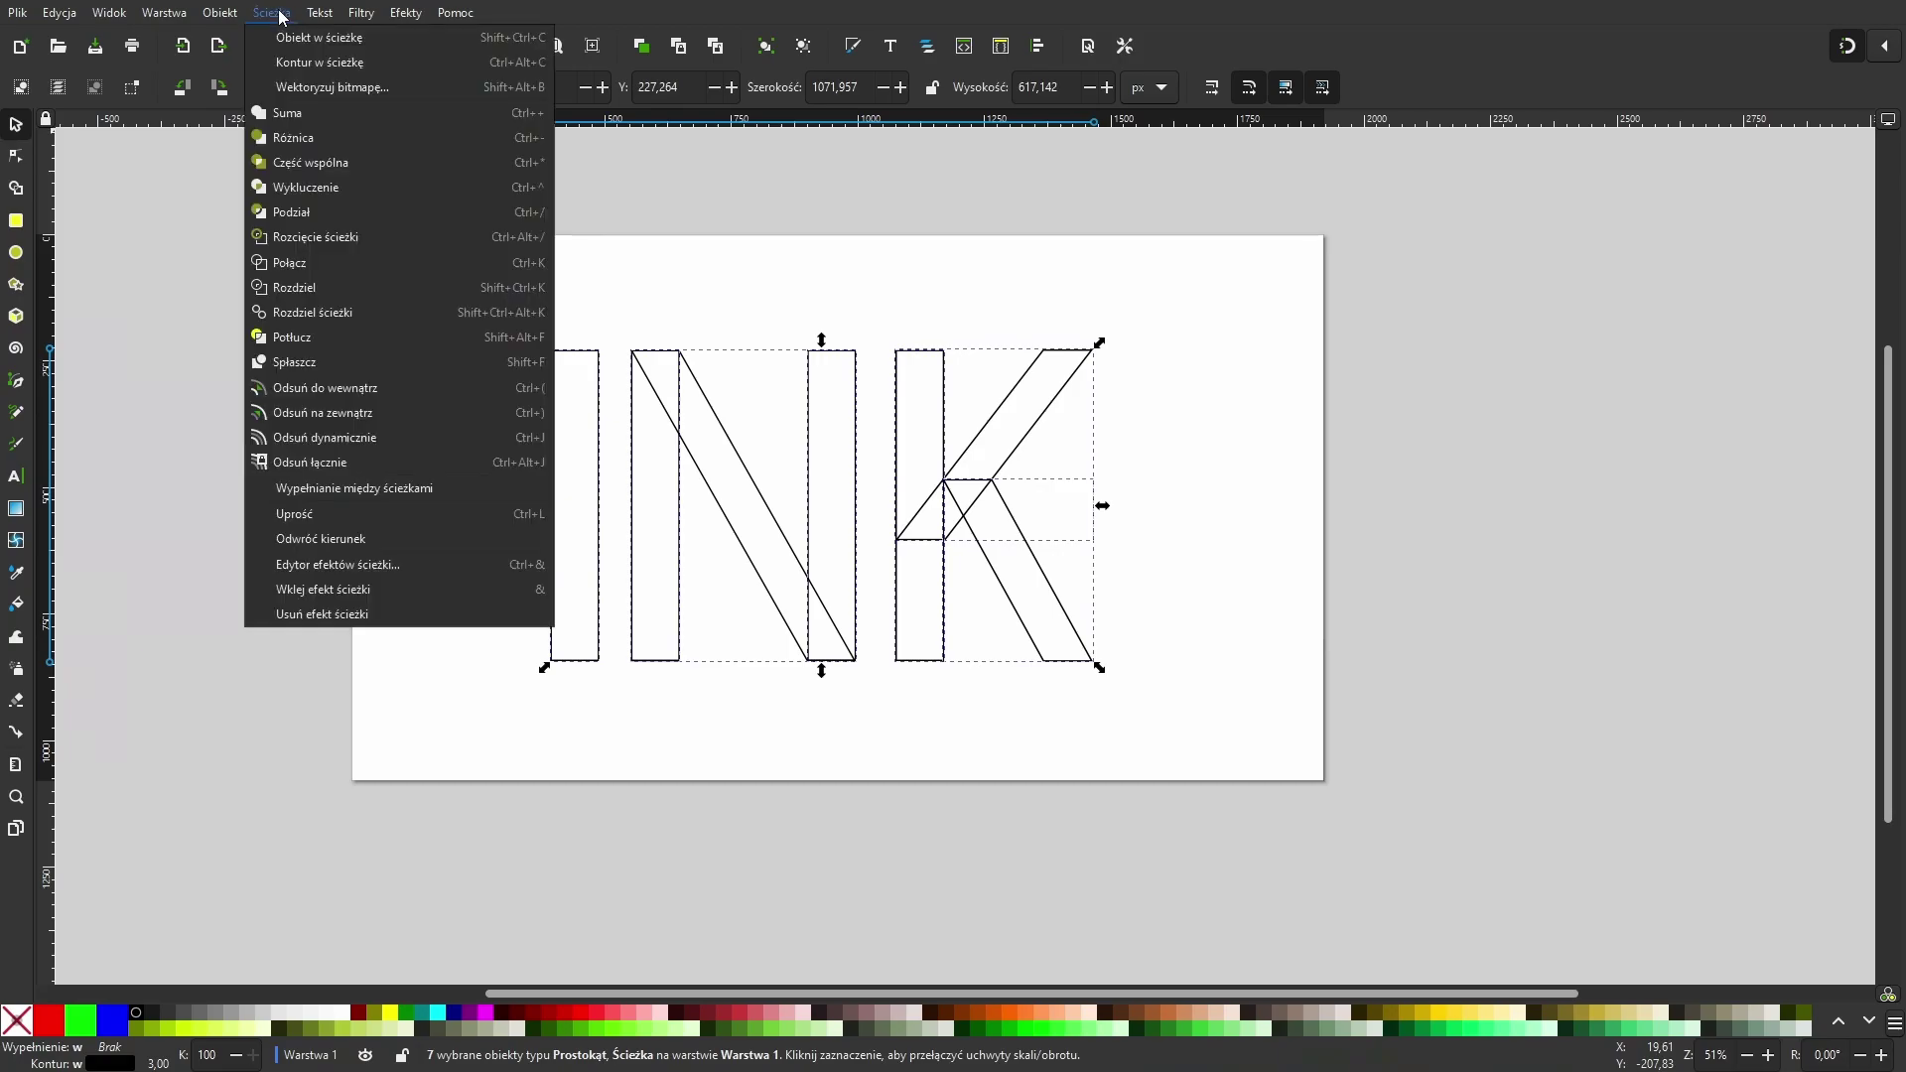
Step: Fracture the overlapping letters and test-move the I and N pieces apart
click(324, 337)
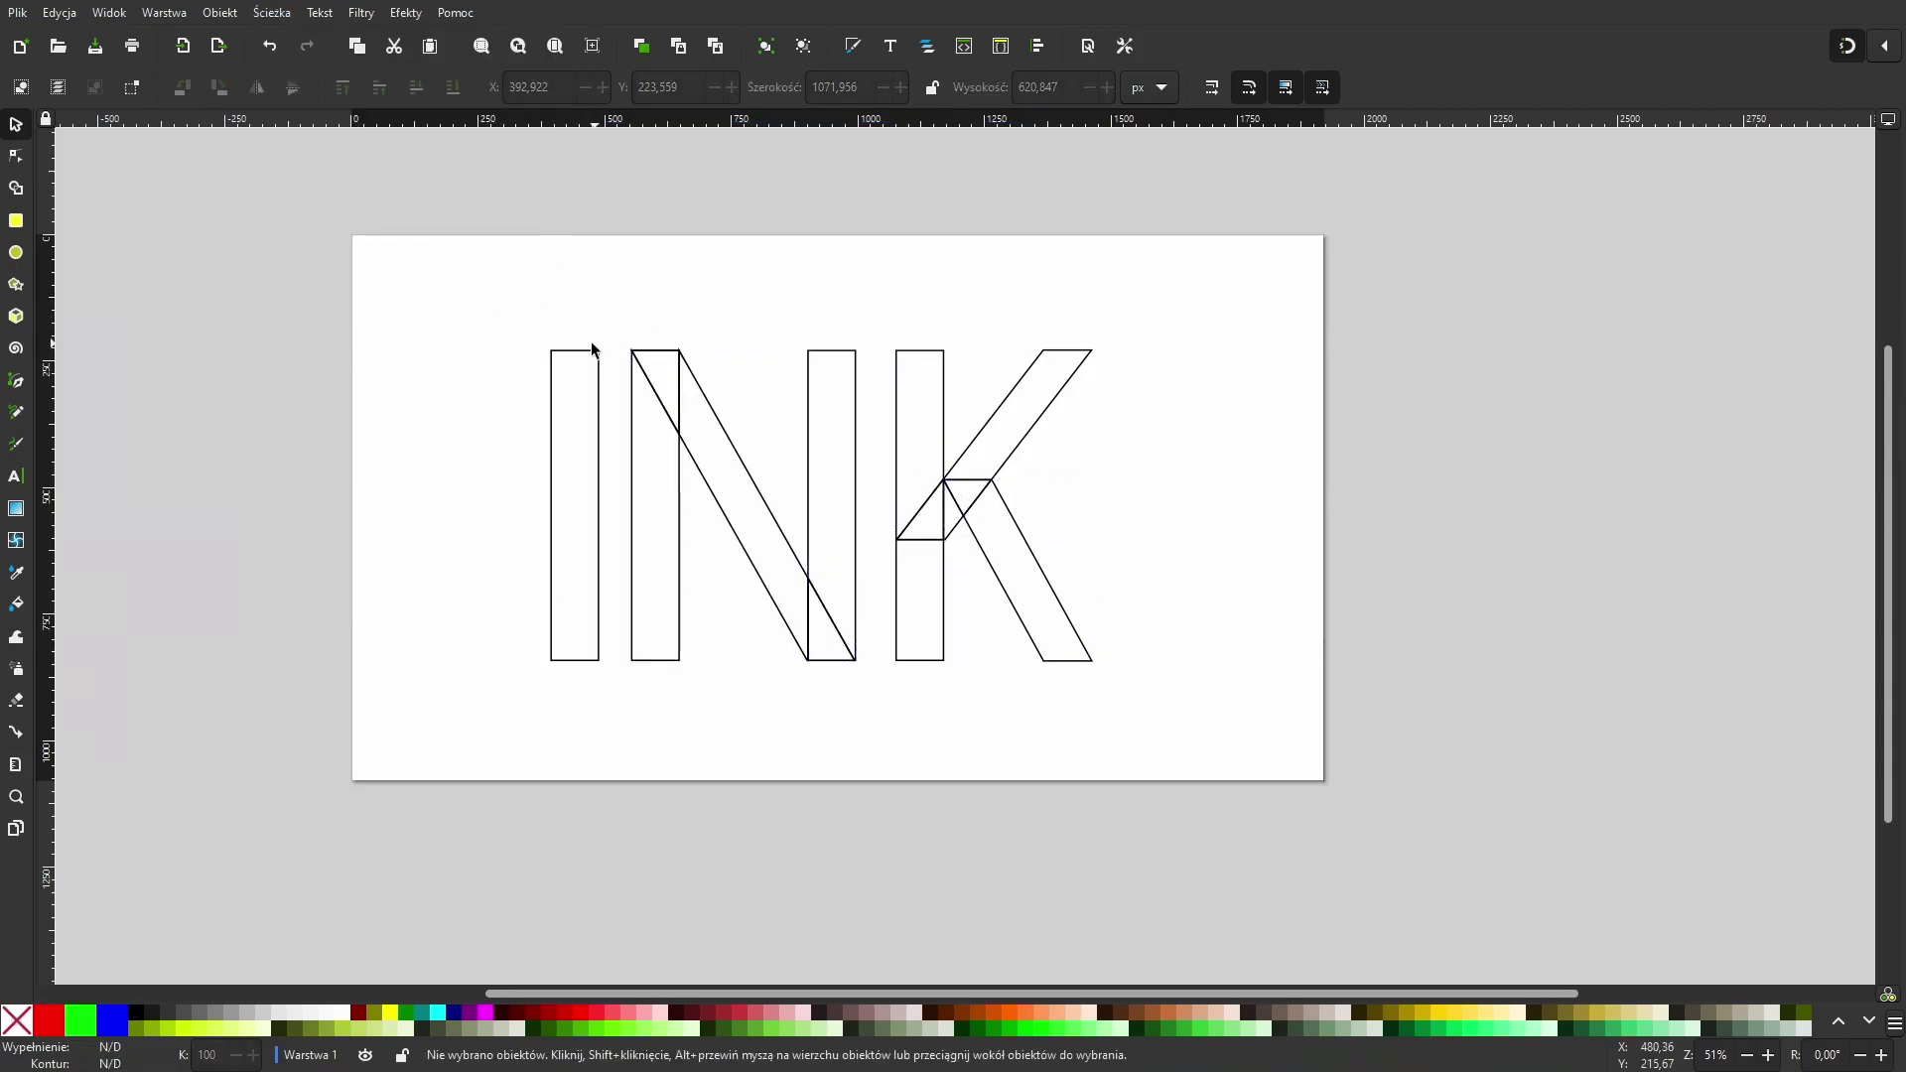
drag(554, 357, 469, 349)
drag(663, 349, 644, 276)
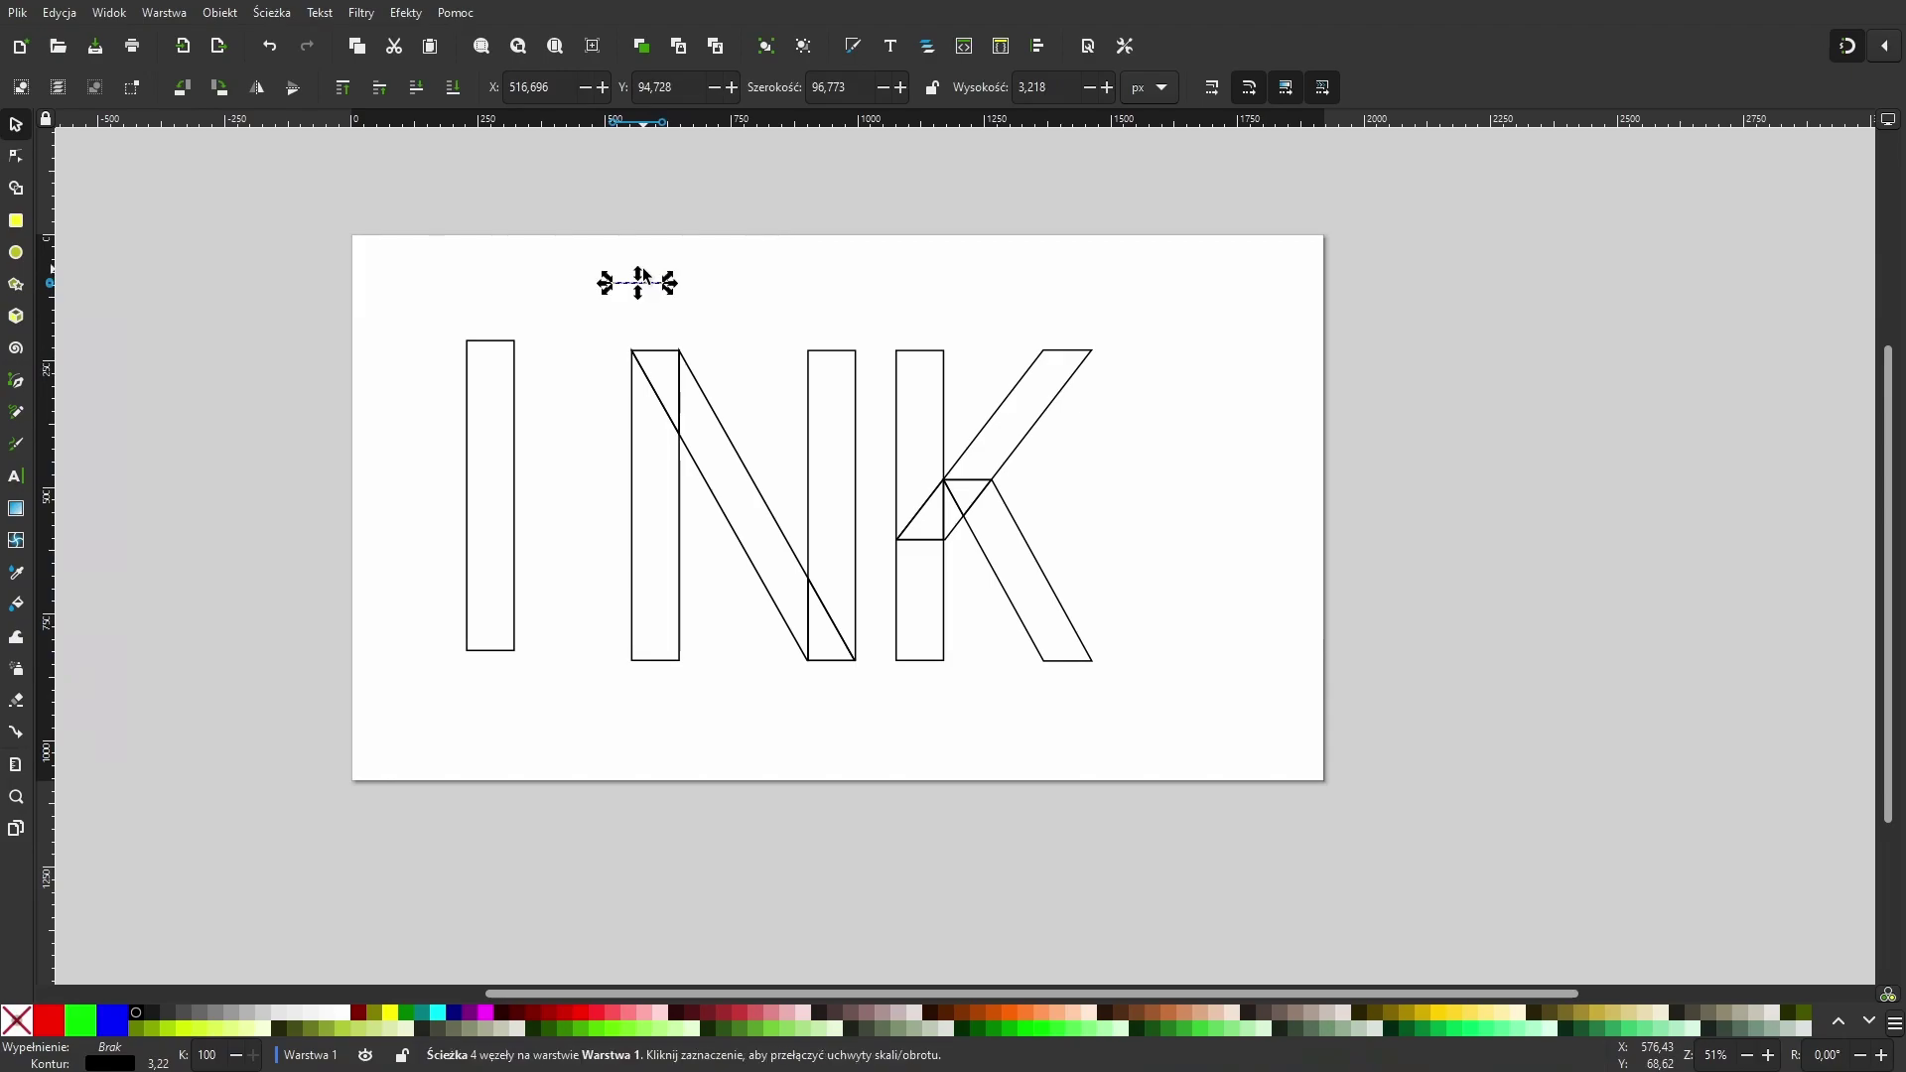
drag(659, 354, 734, 287)
drag(641, 372, 593, 414)
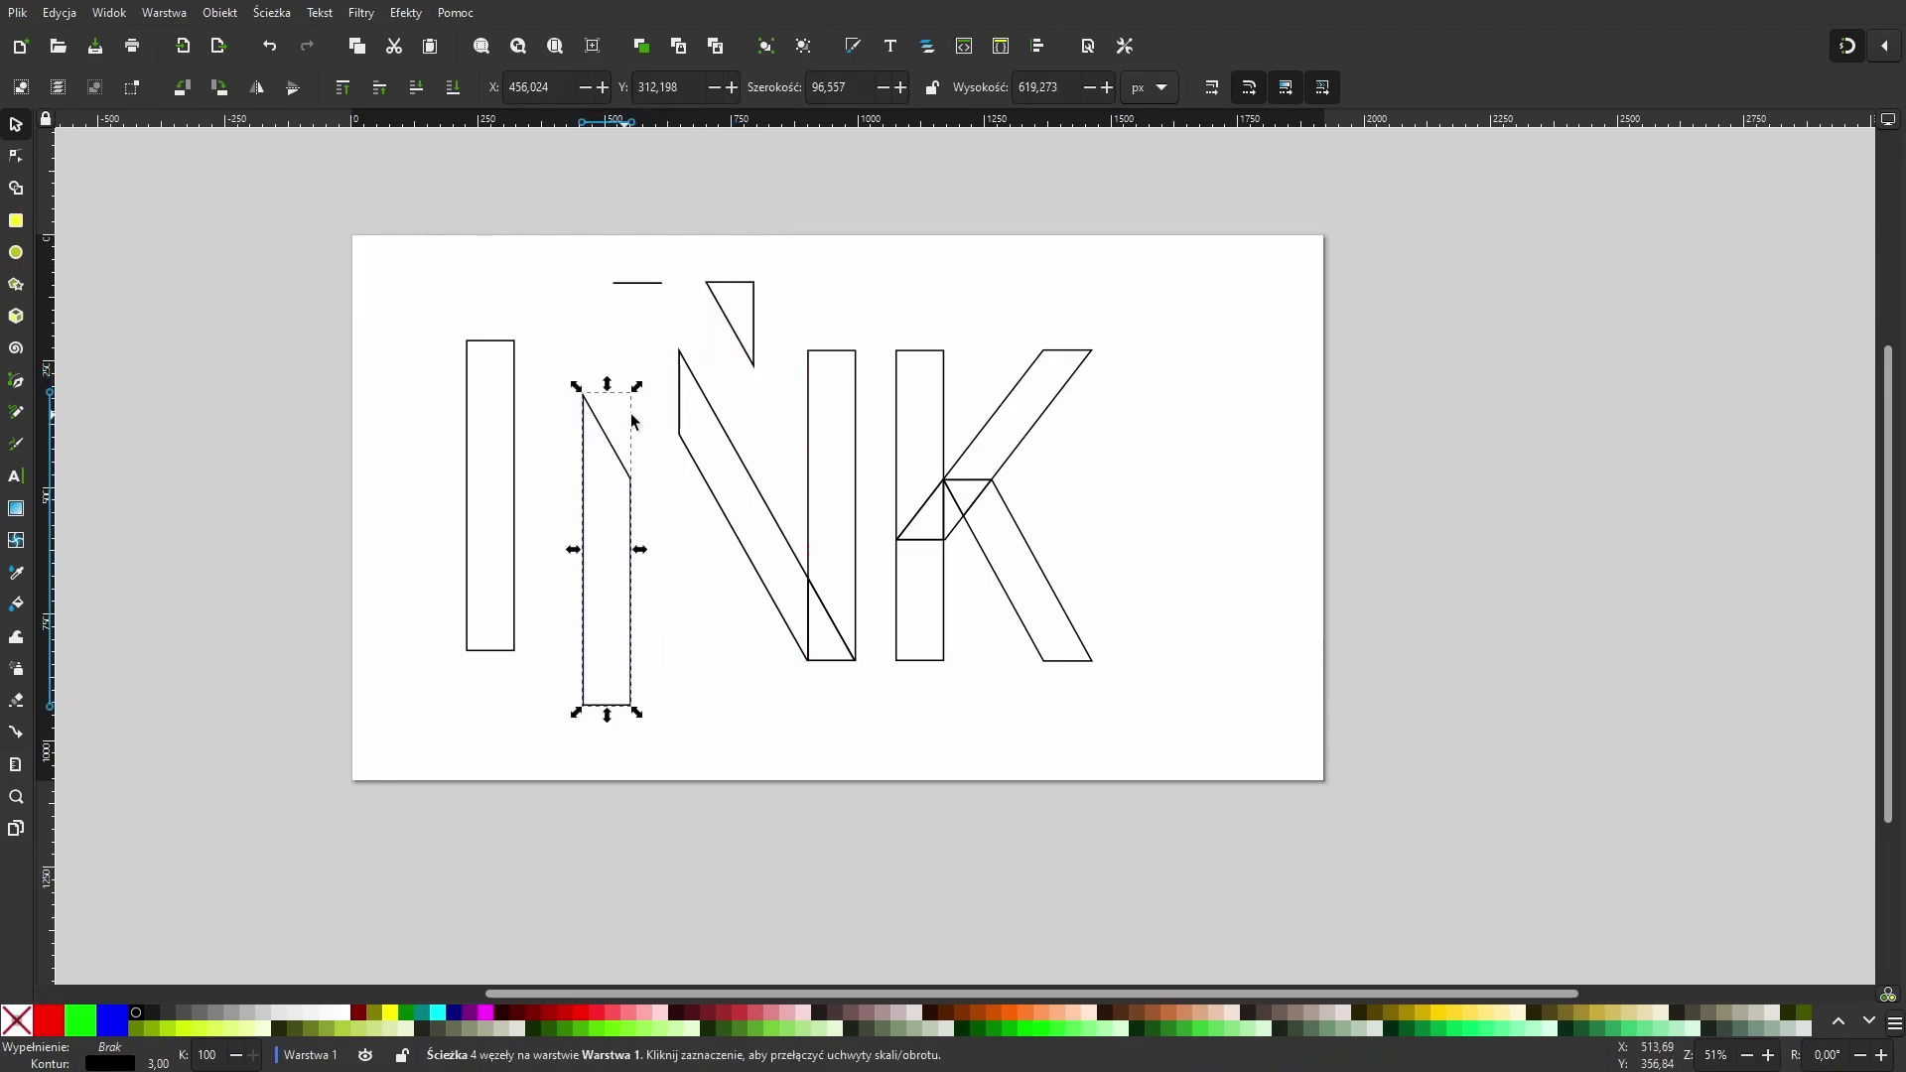
drag(698, 493, 698, 575)
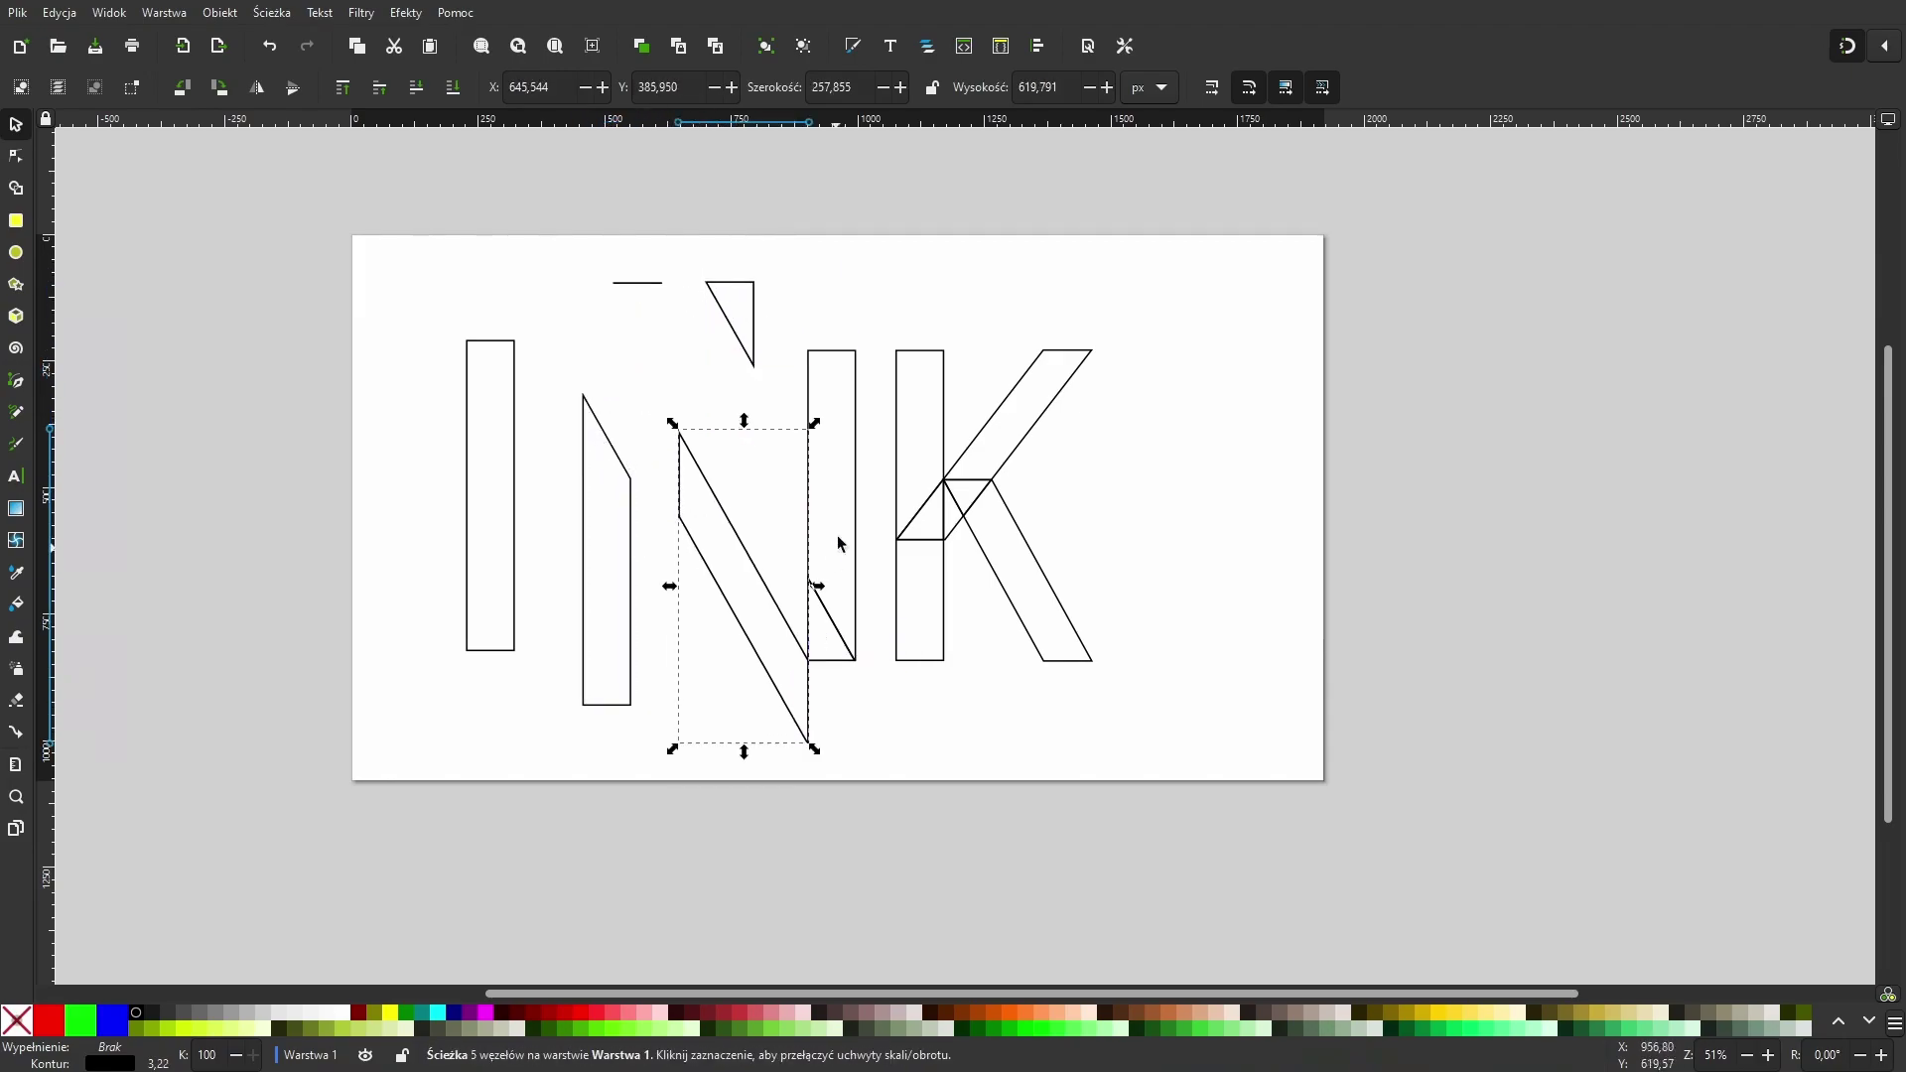
Step: Undo the test moves and select all seven INK pieces together
click(860, 693)
key(ctrl+z)
key(ctrl+z)
key(ctrl+z)
key(ctrl+z)
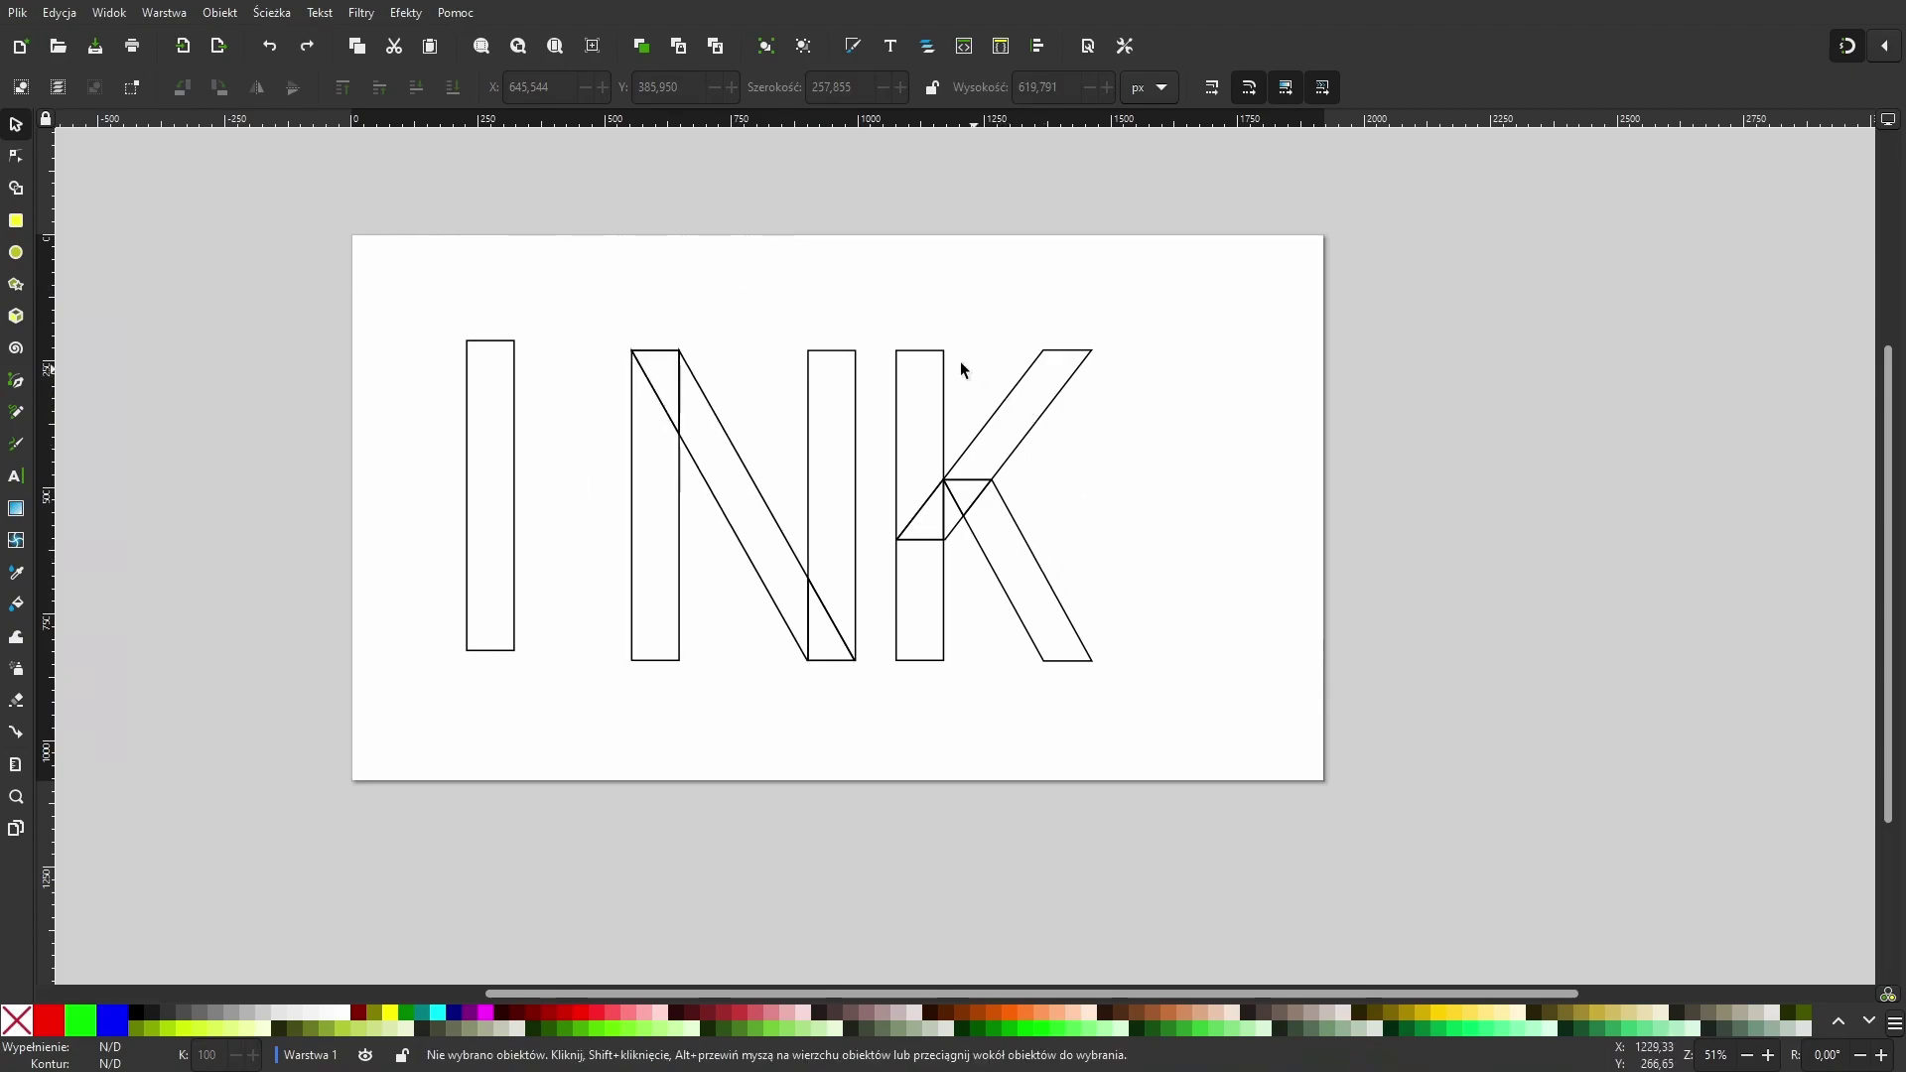
key(ctrl+z)
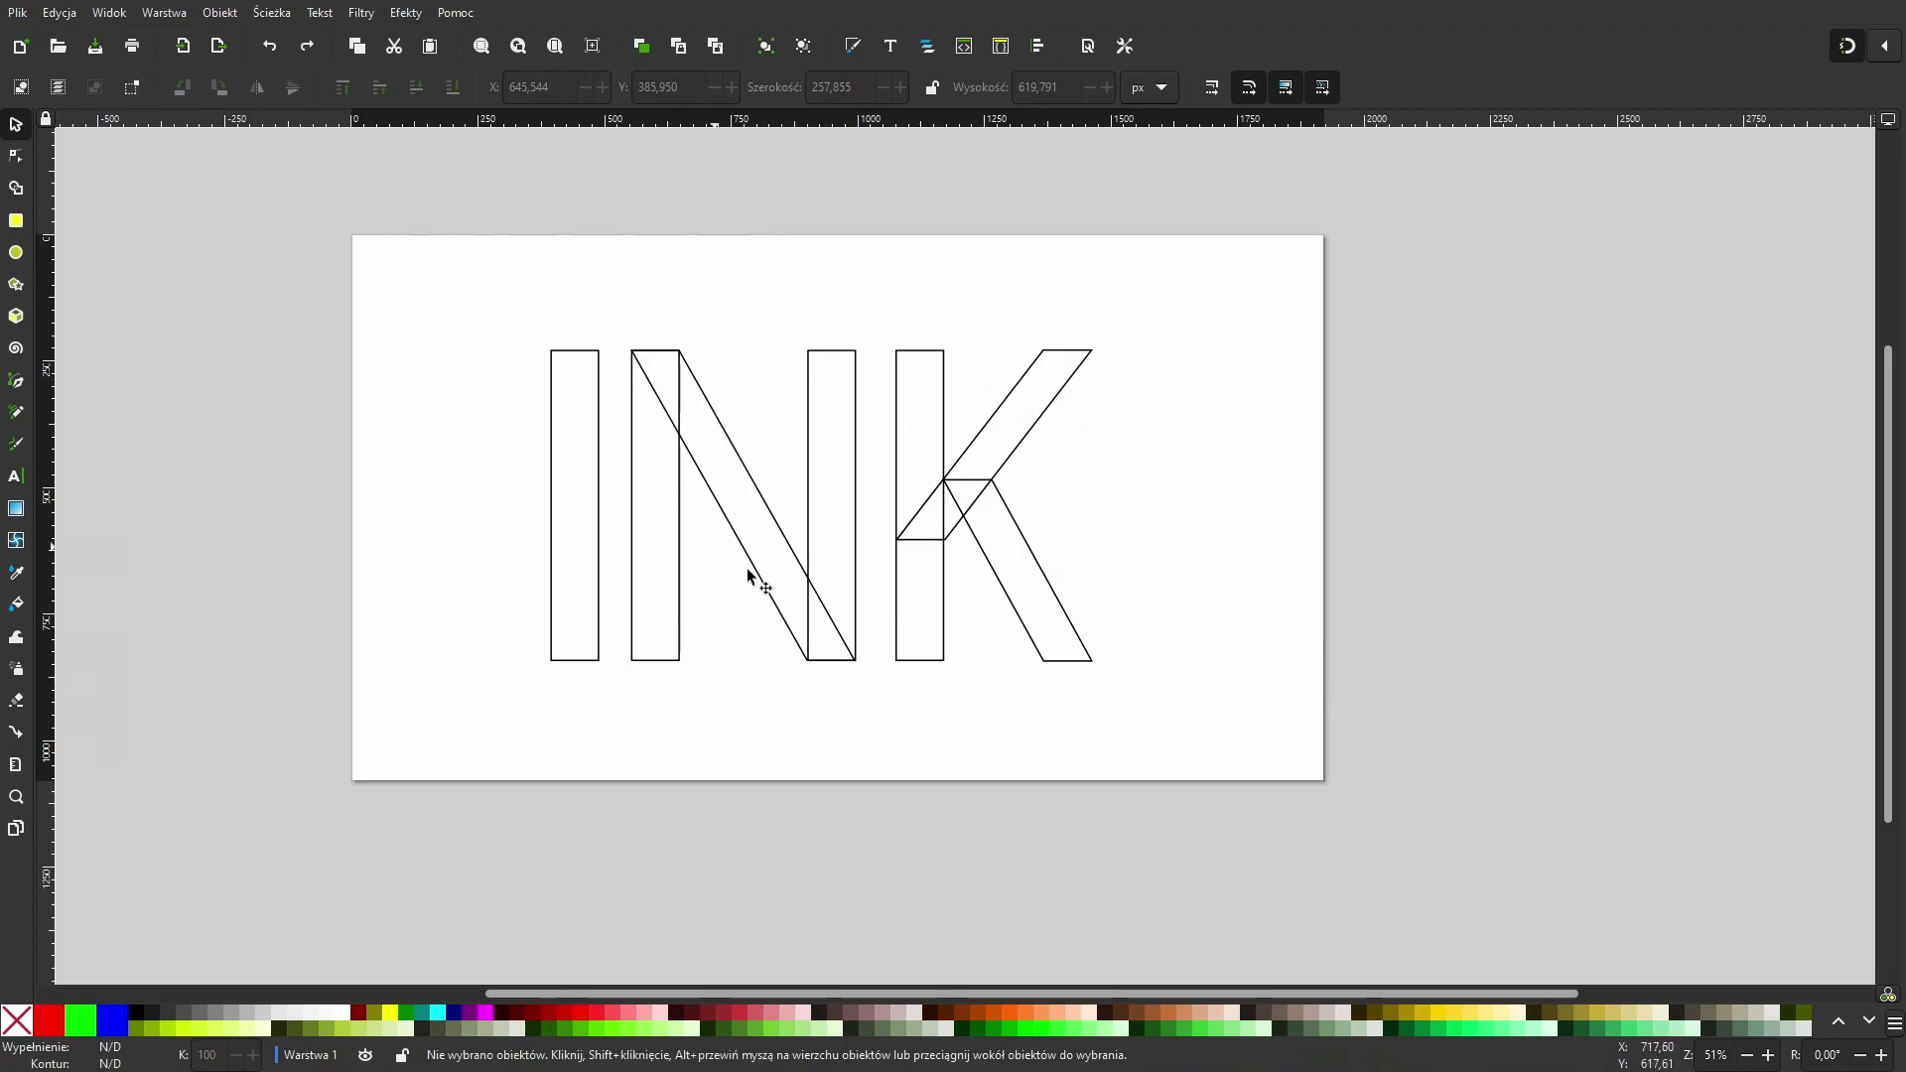
click(709, 409)
drag(493, 308, 1277, 725)
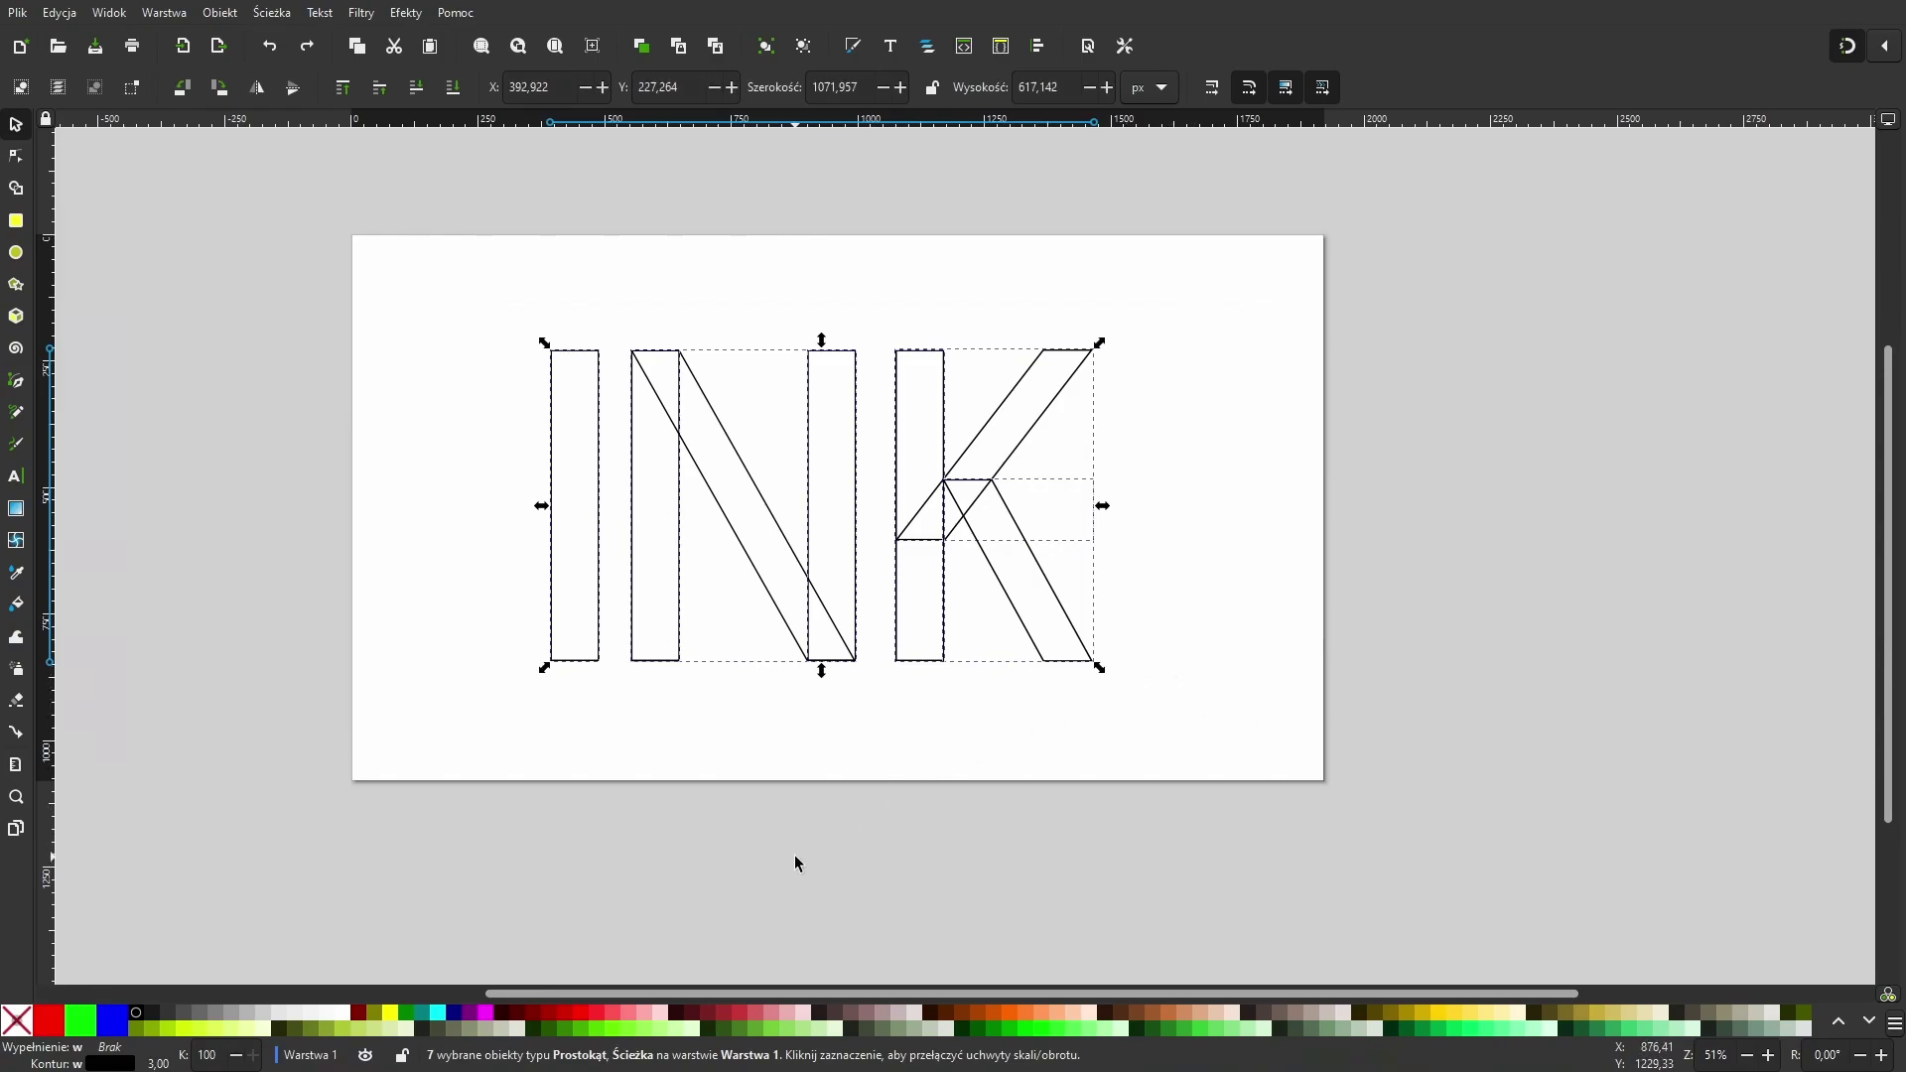
click(1011, 1011)
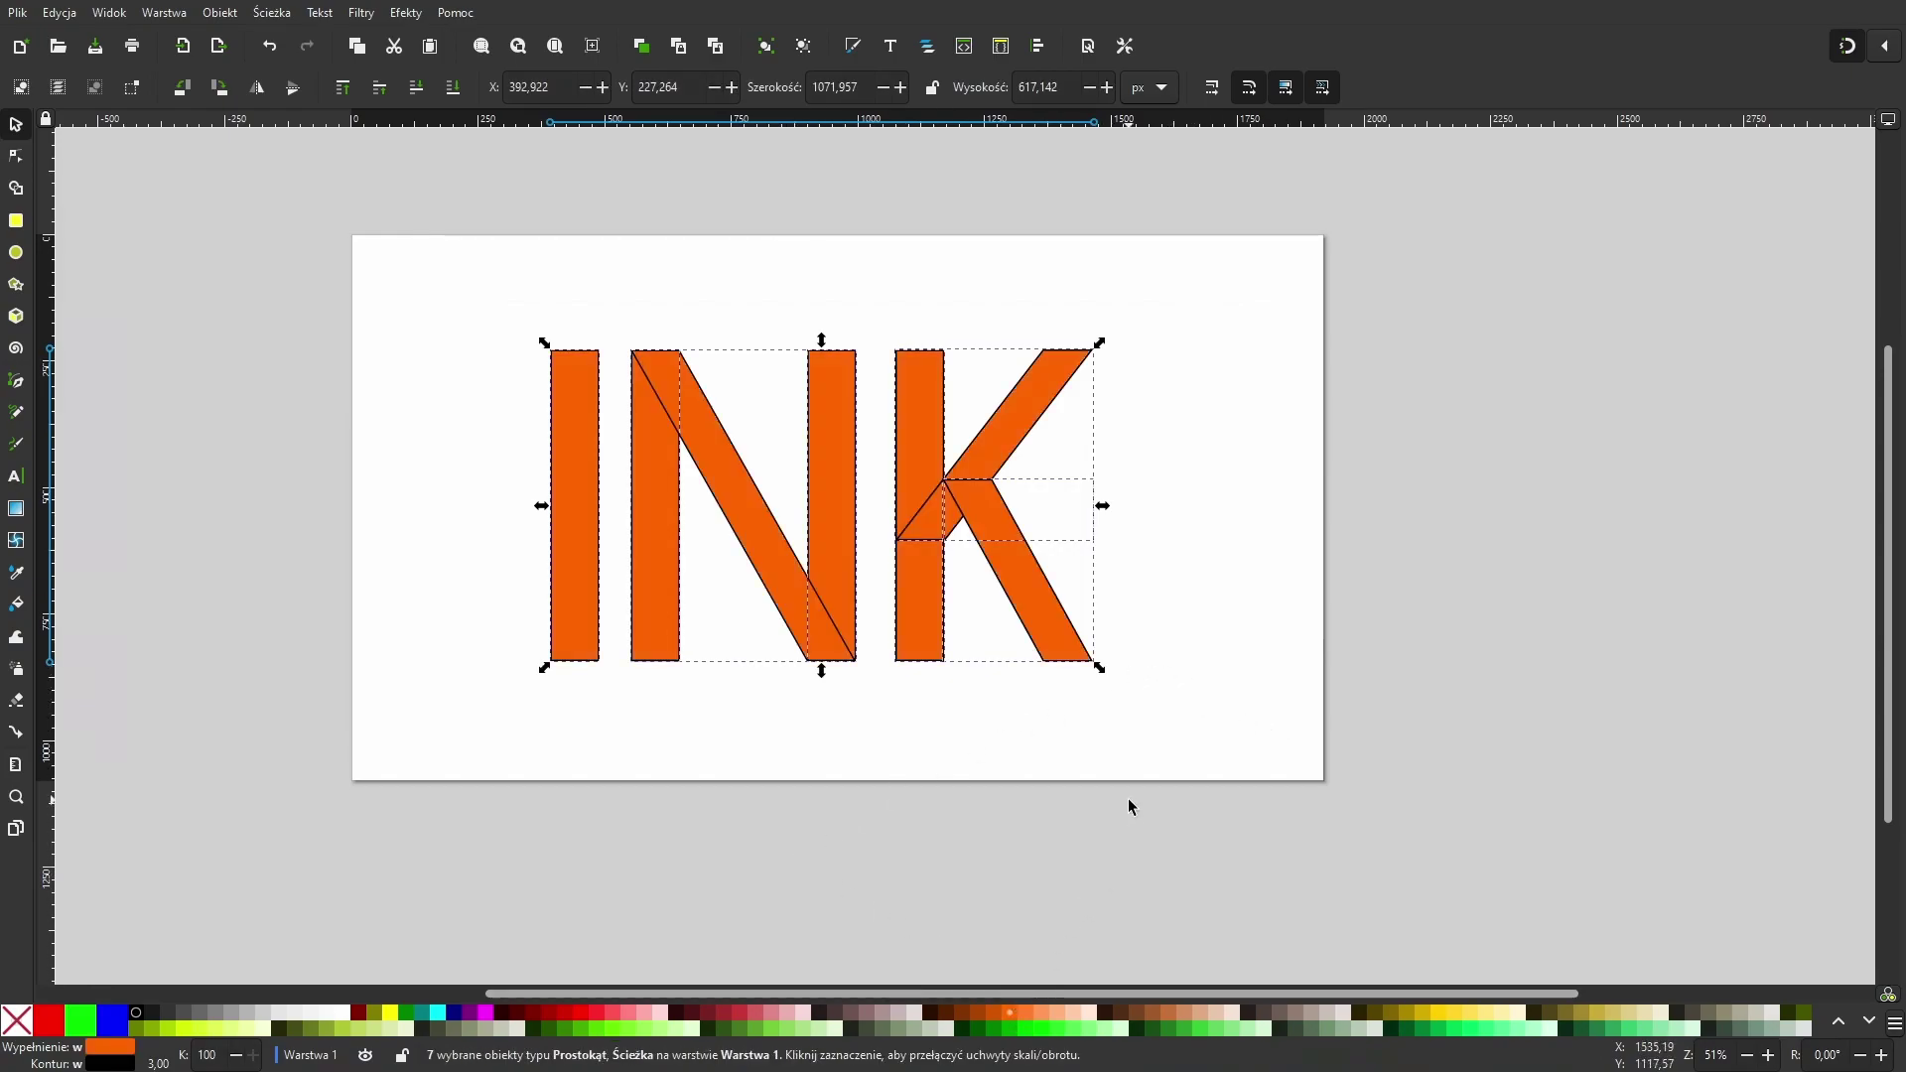
drag(474, 300, 1289, 730)
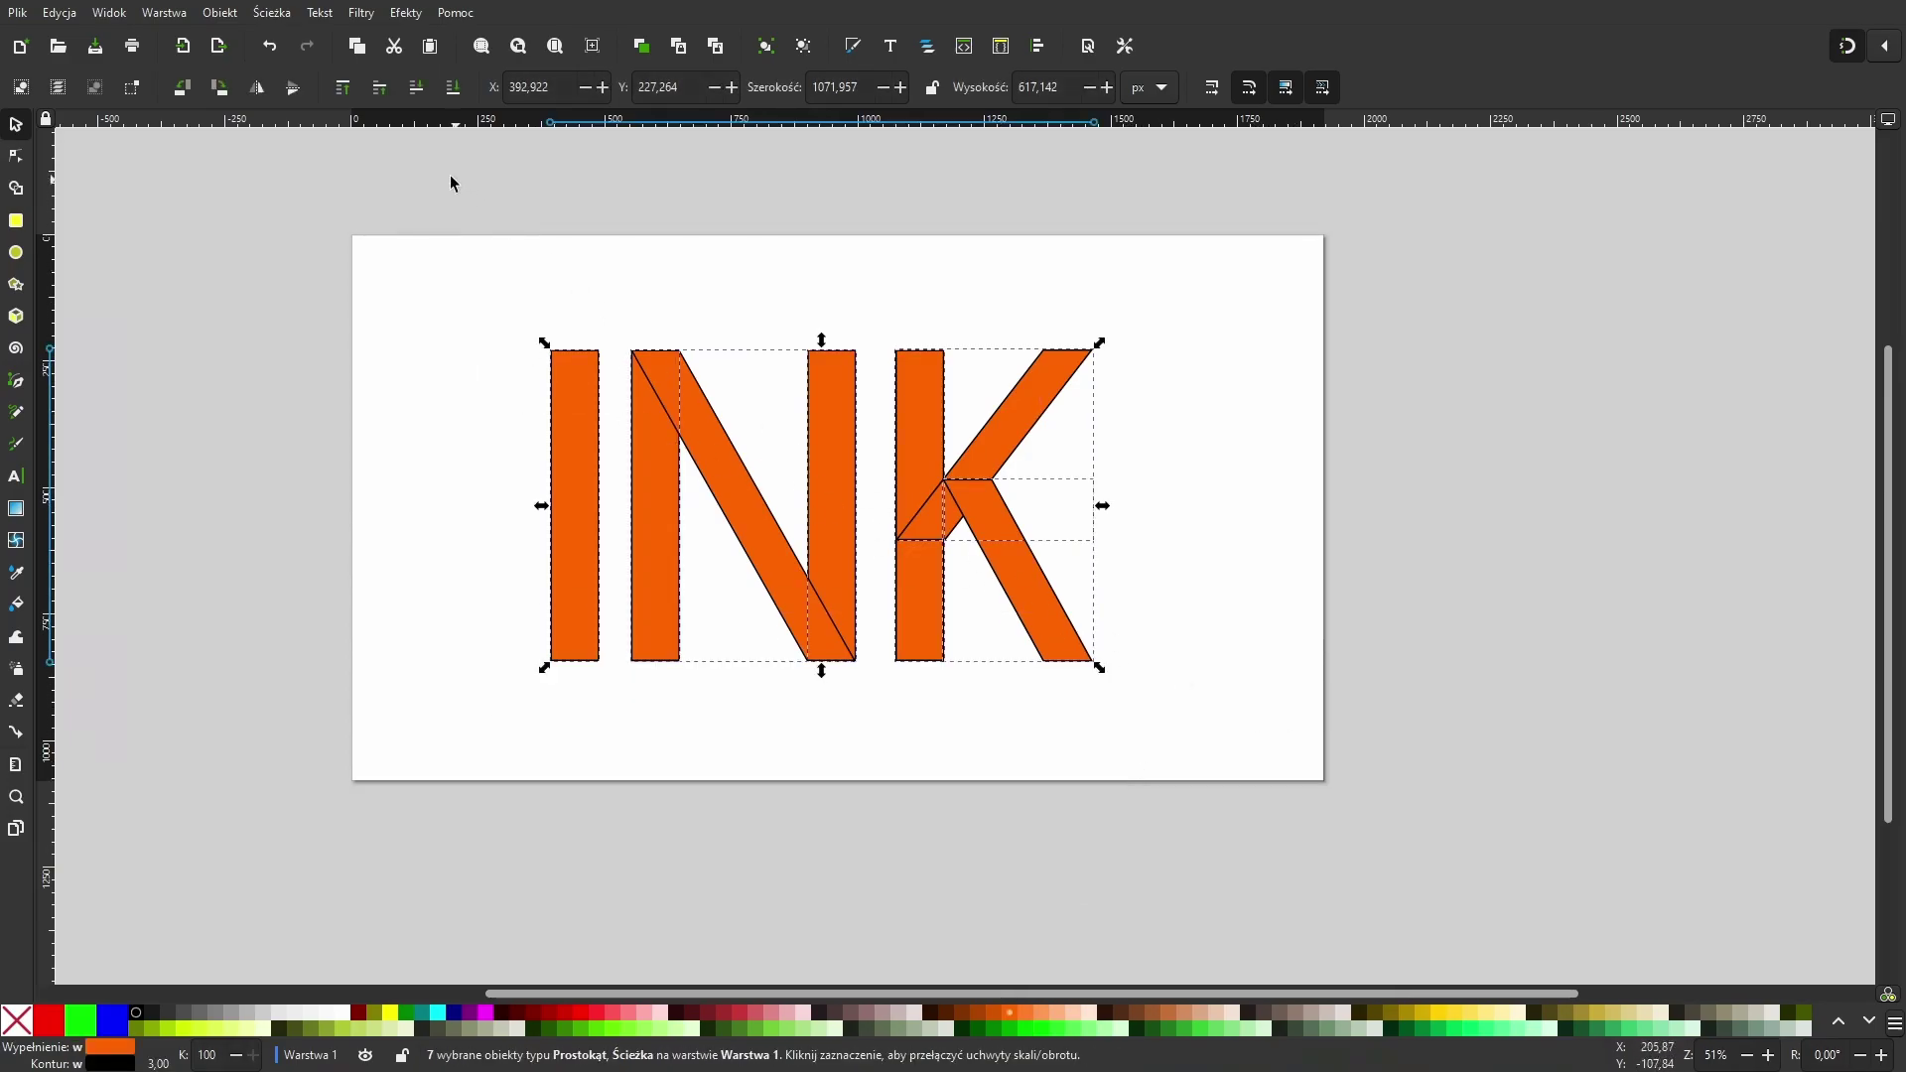
click(233, 20)
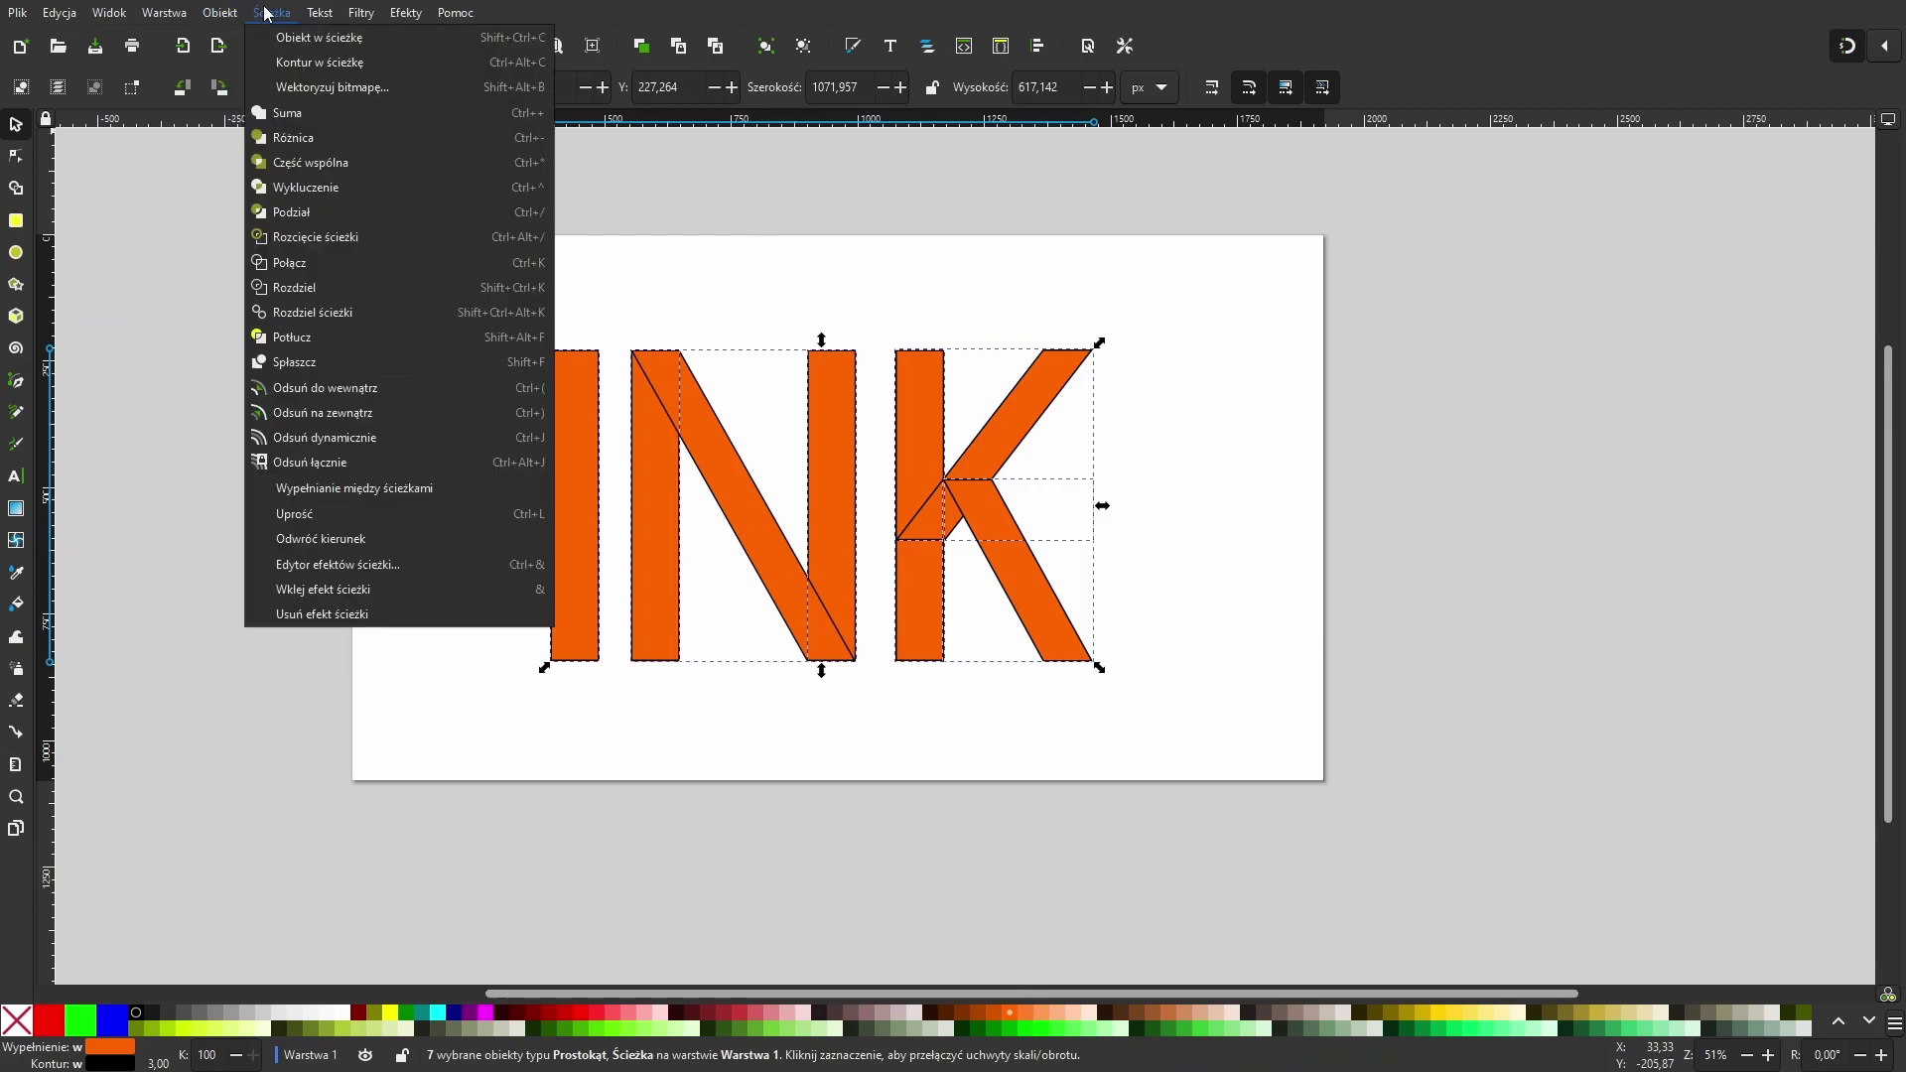
click(344, 362)
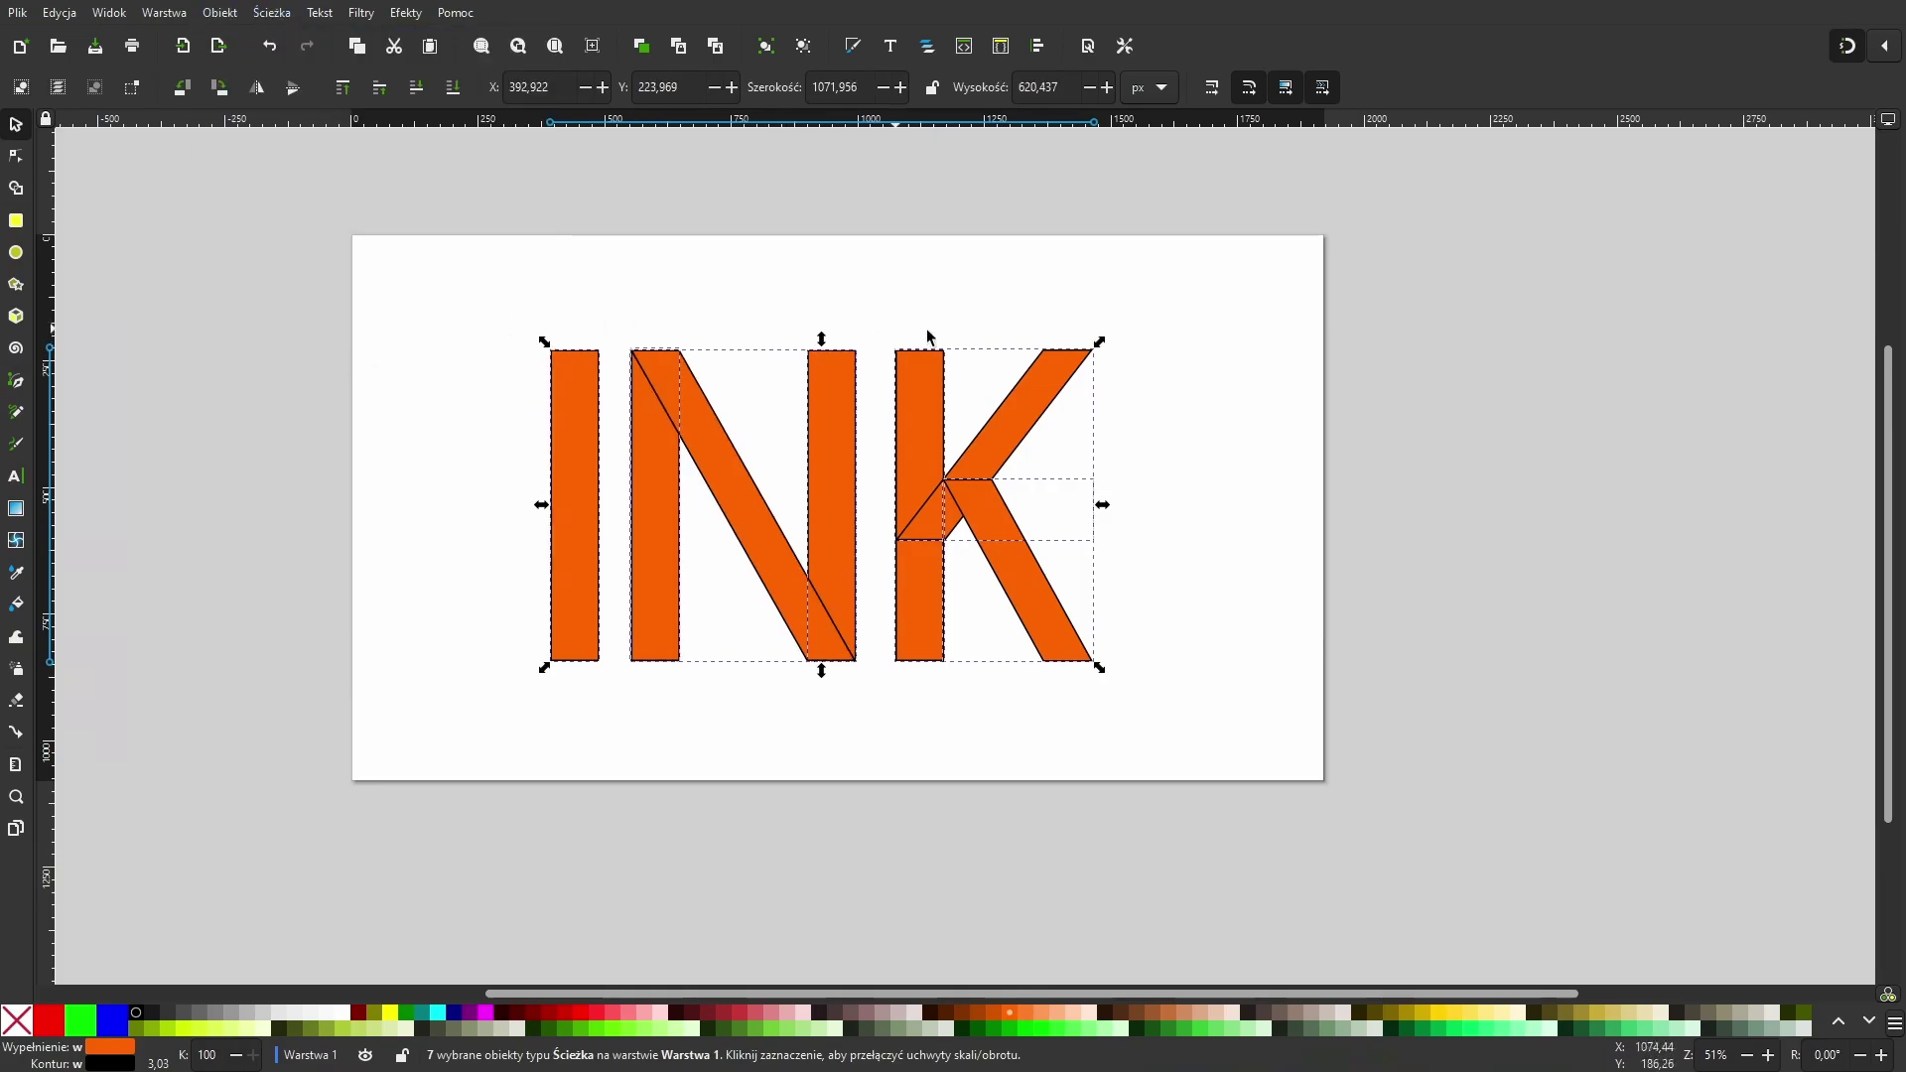
click(1183, 626)
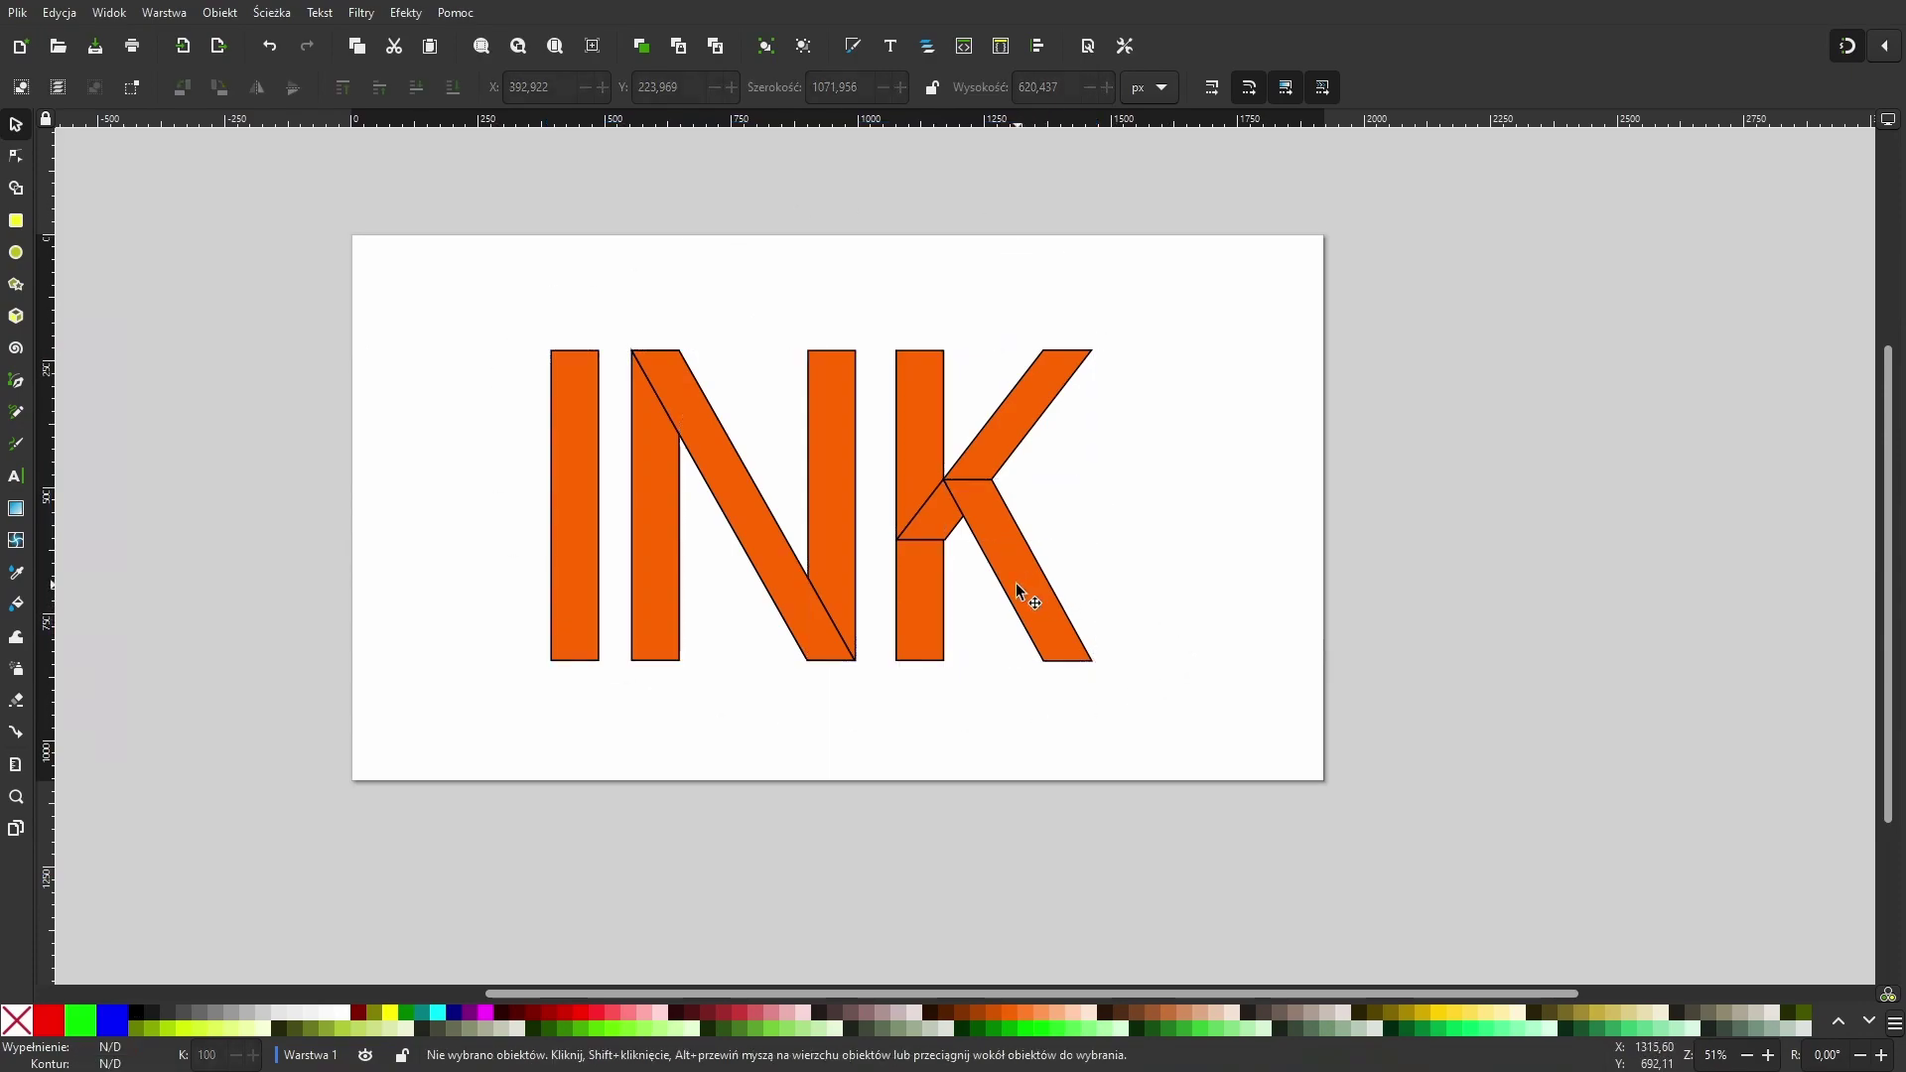
drag(1015, 582, 1165, 643)
drag(996, 415, 1109, 366)
drag(917, 409, 951, 342)
mouse_move(816, 467)
mouse_down()
mouse_move(873, 379)
mouse_move(811, 379)
mouse_up()
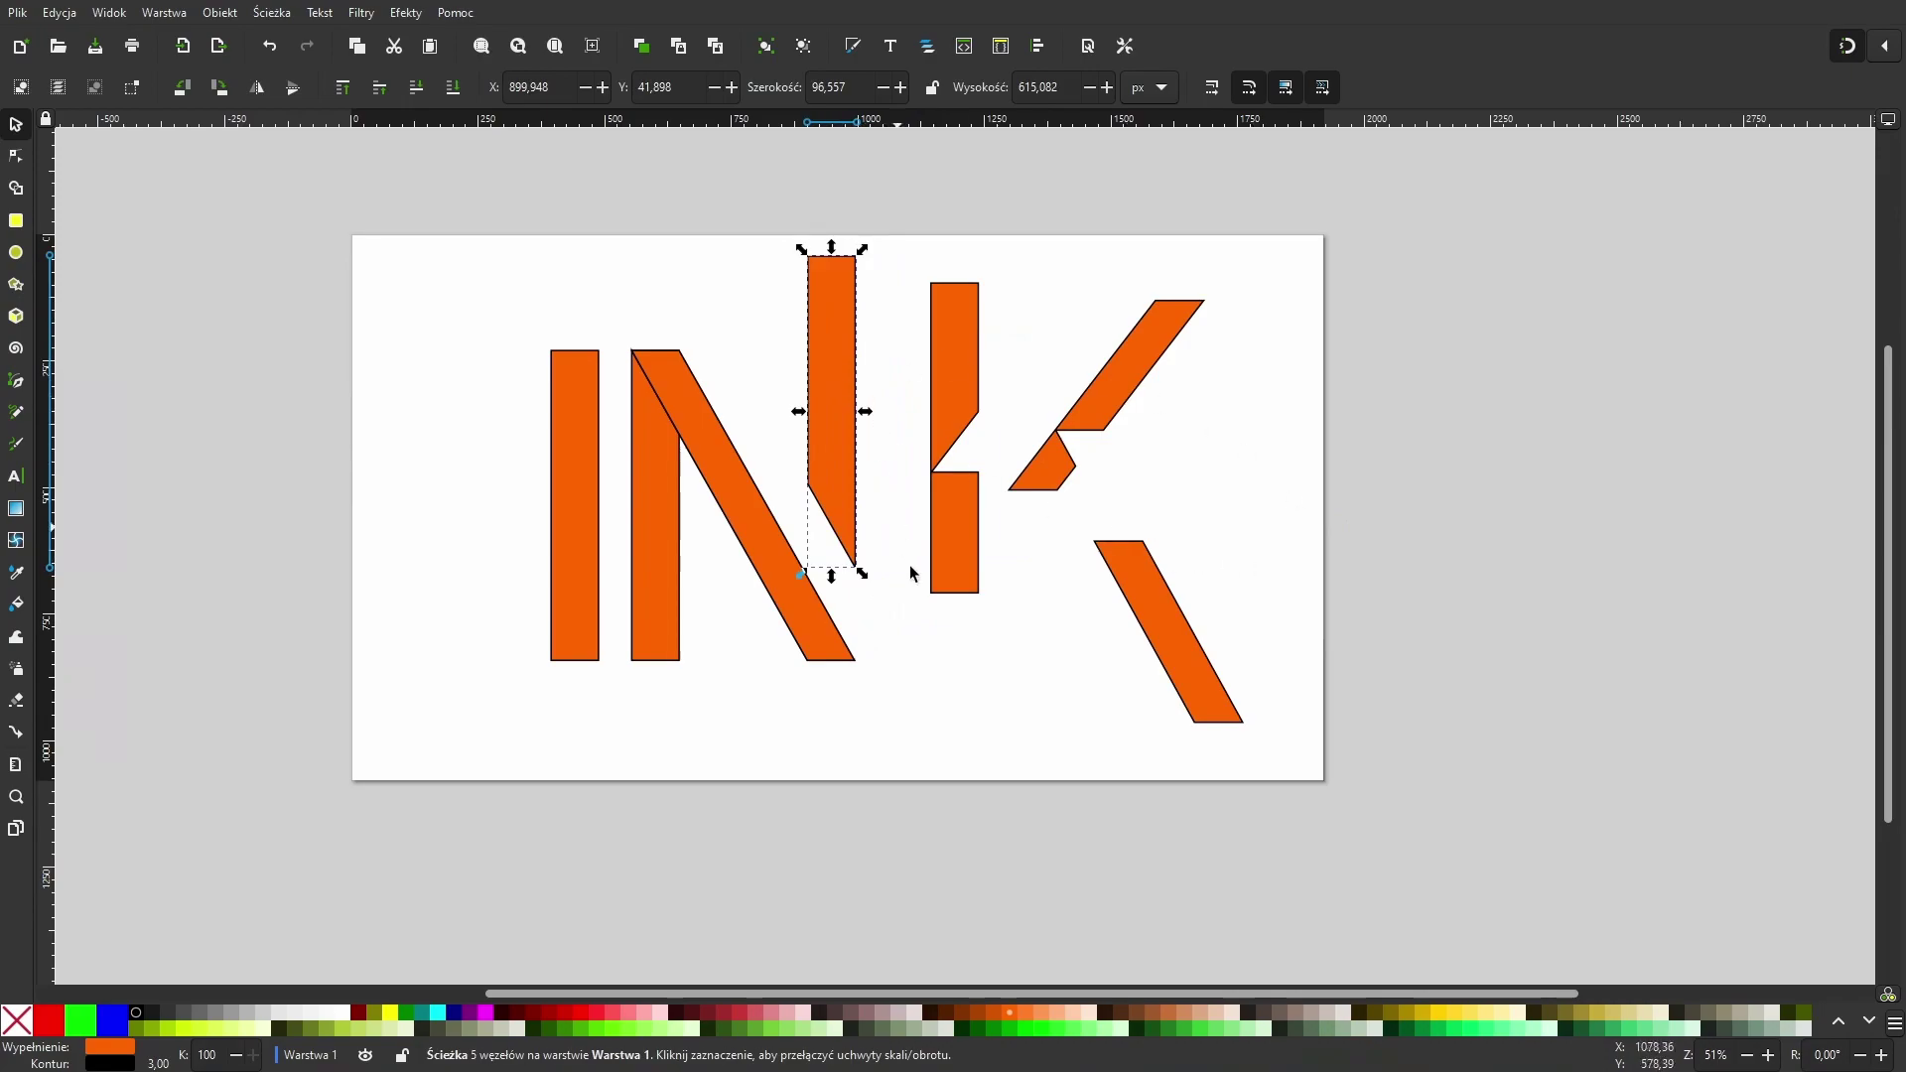
key(ctrl+z)
key(ctrl+z)
key(ctrl+z)
key(ctrl+z)
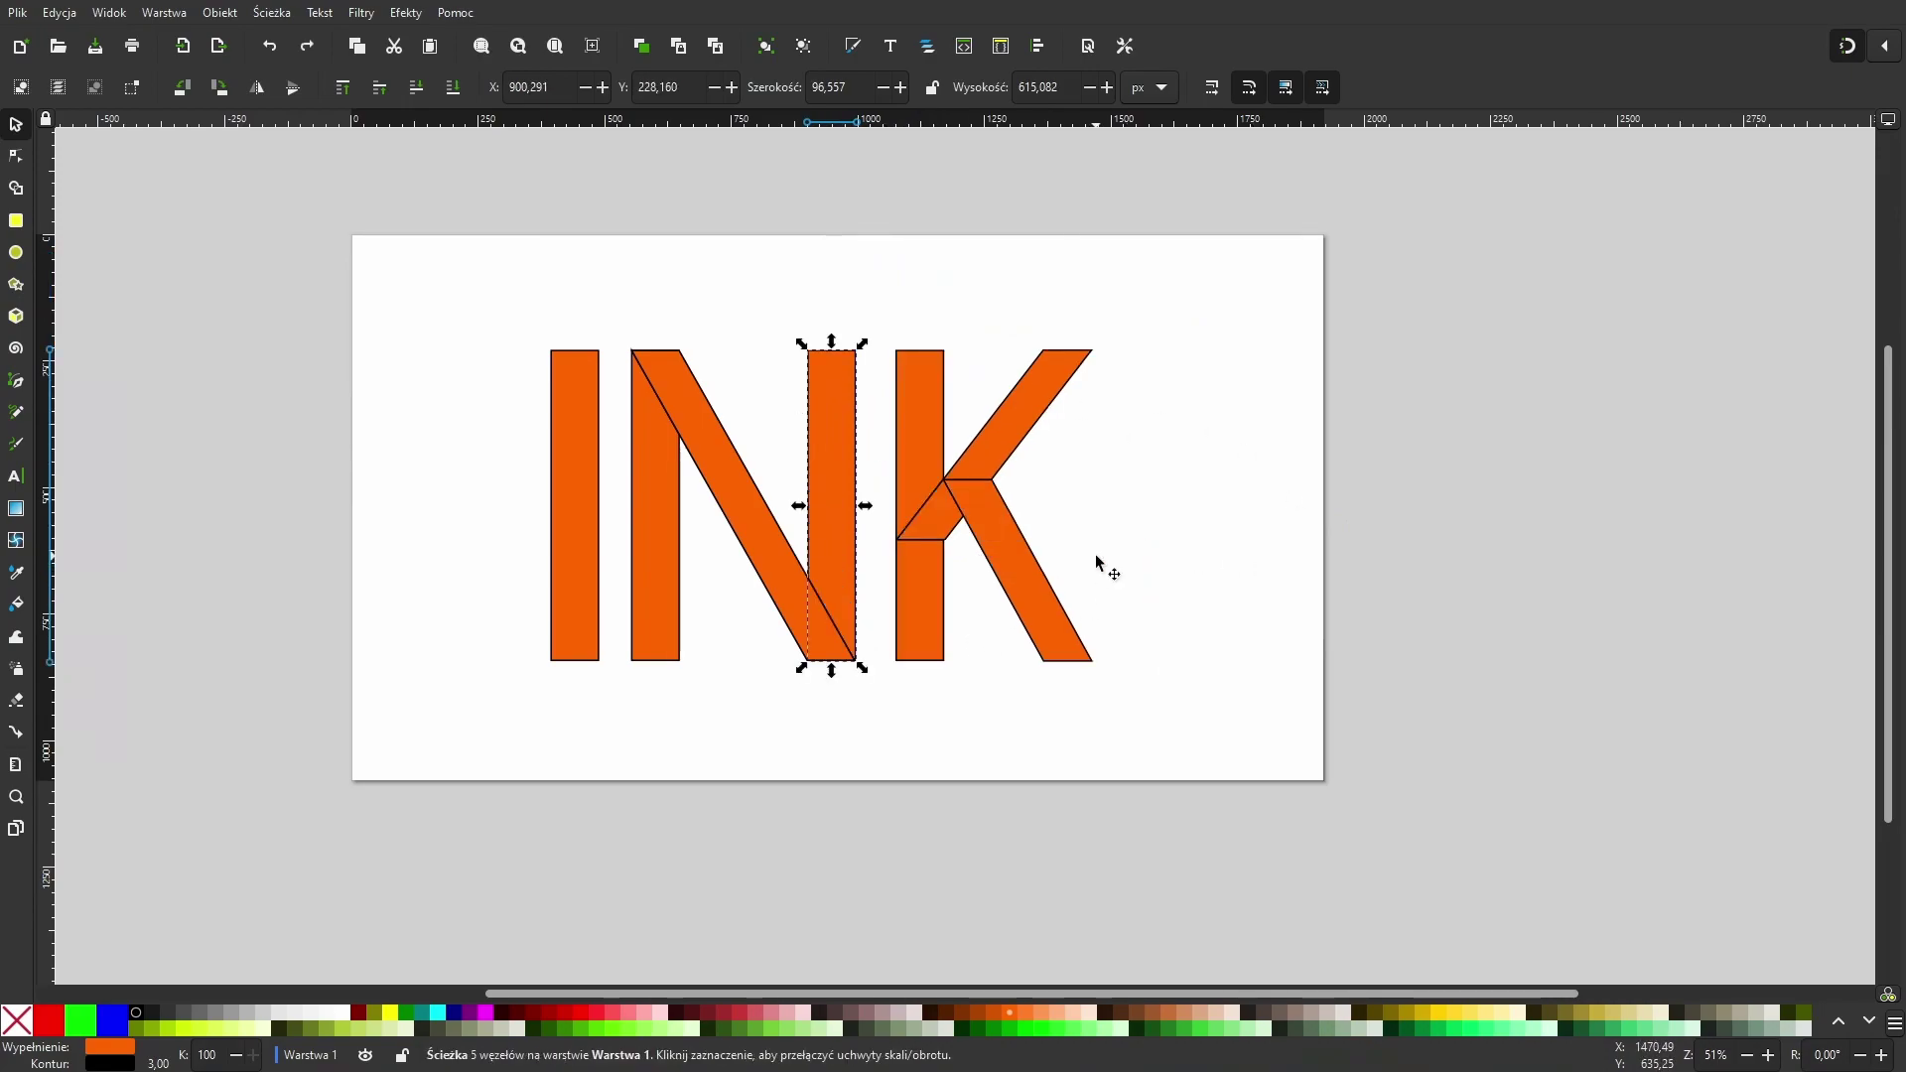
key(Escape)
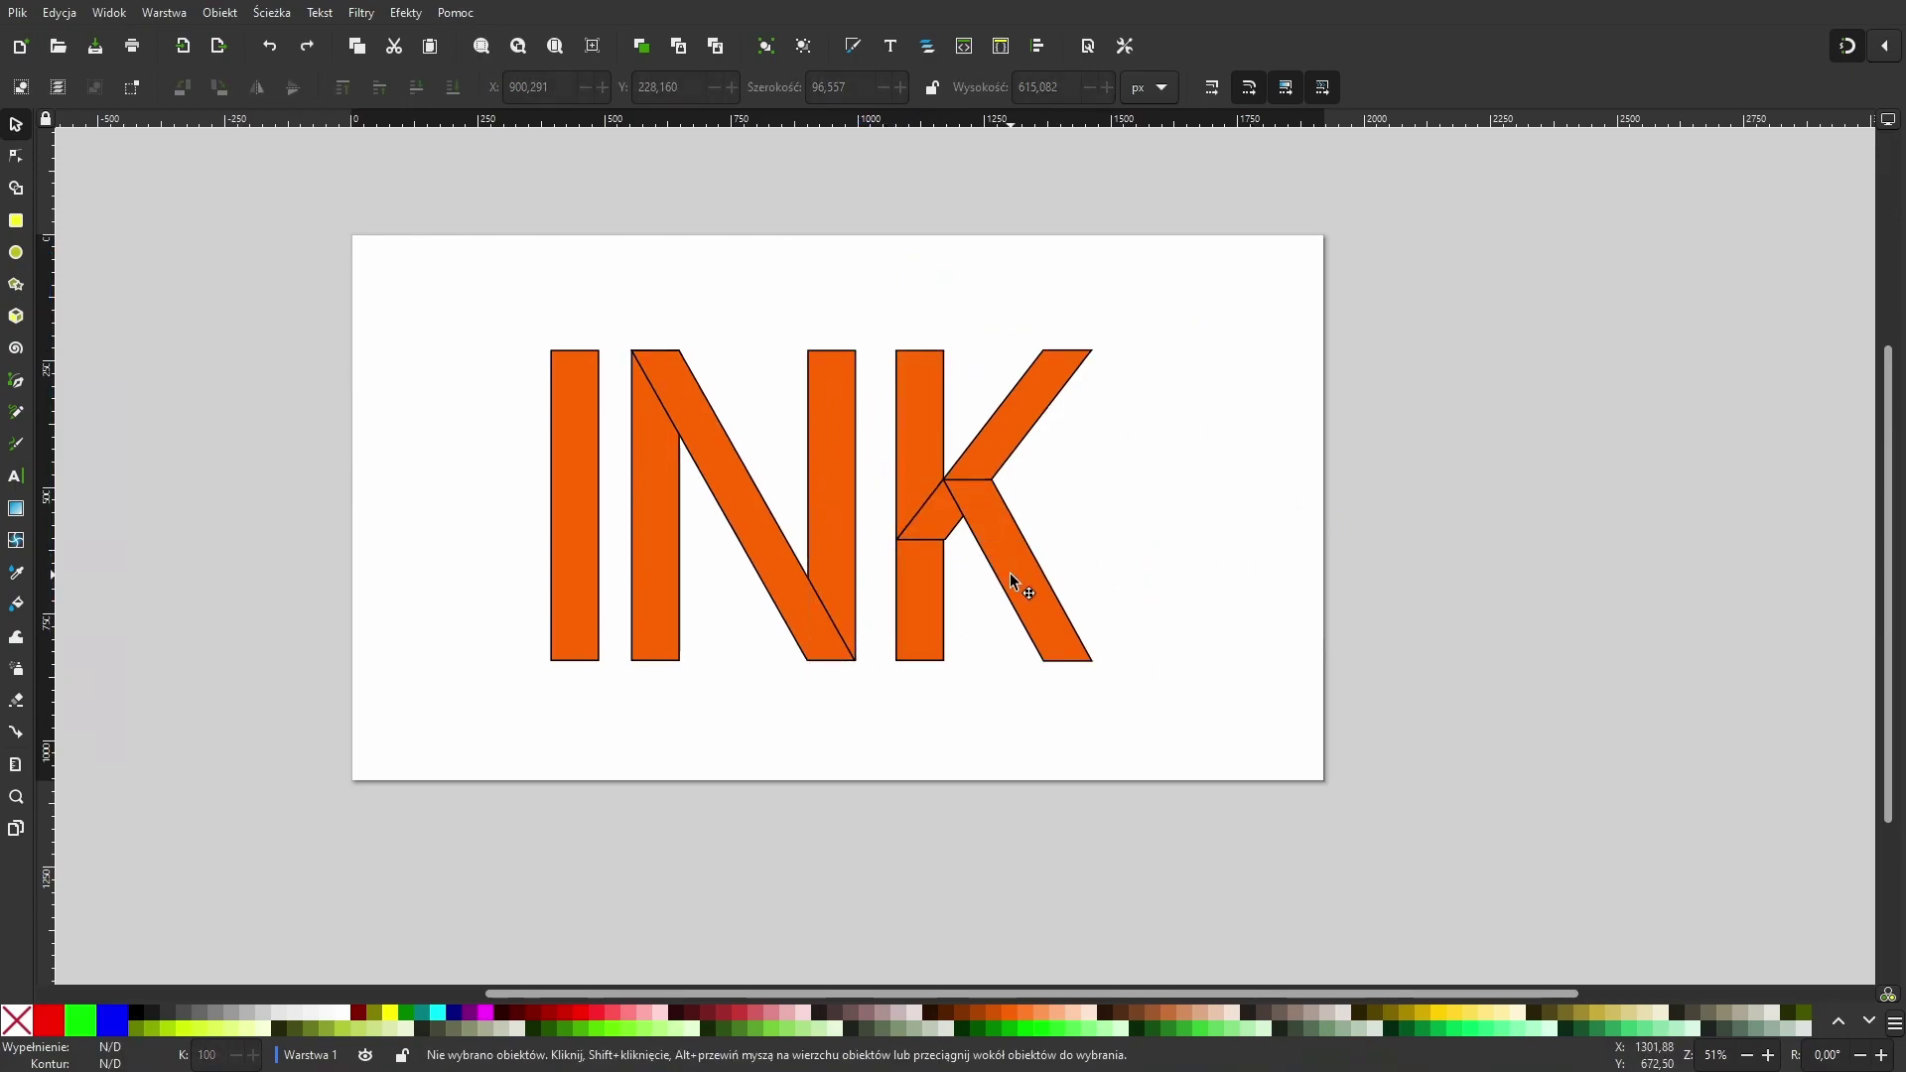
click(1014, 579)
key(ctrl+KP_5)
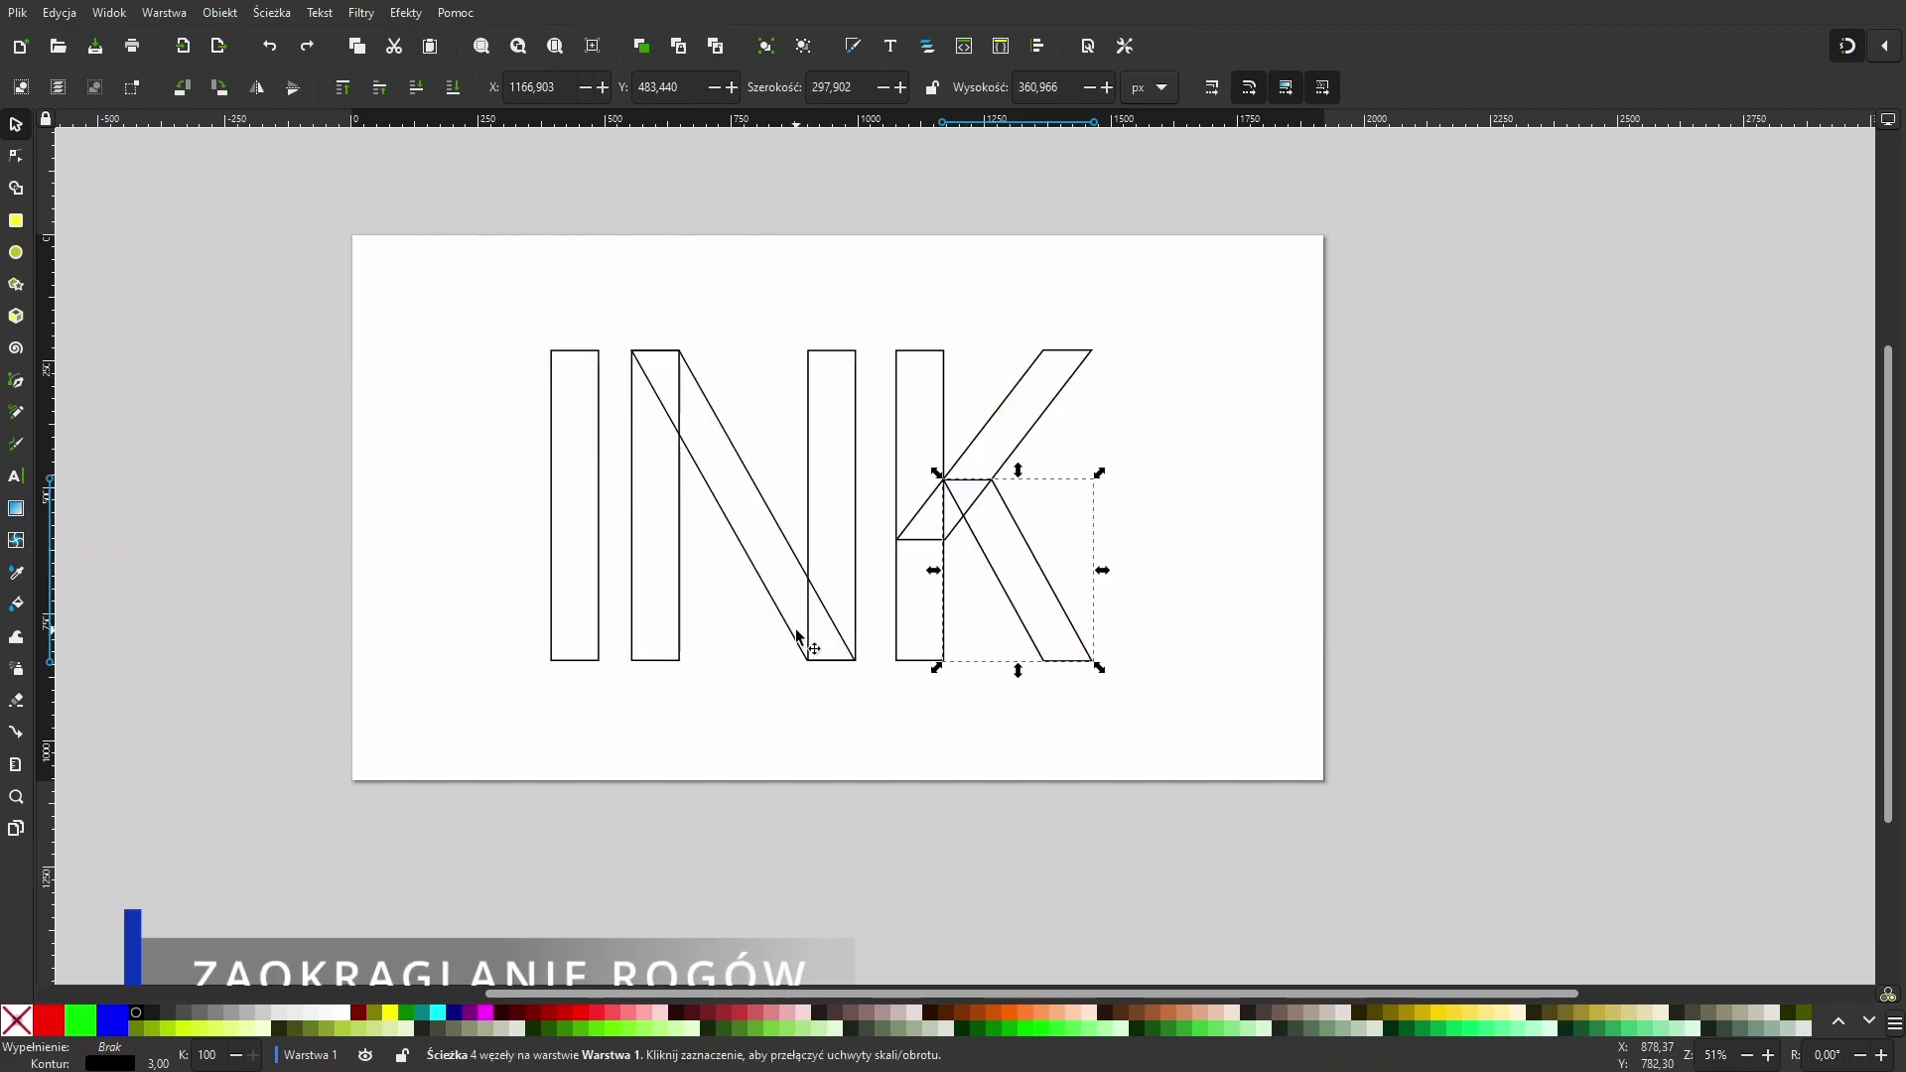
mouse_move(483, 310)
mouse_down()
mouse_move(1234, 752)
mouse_move(1252, 675)
mouse_up()
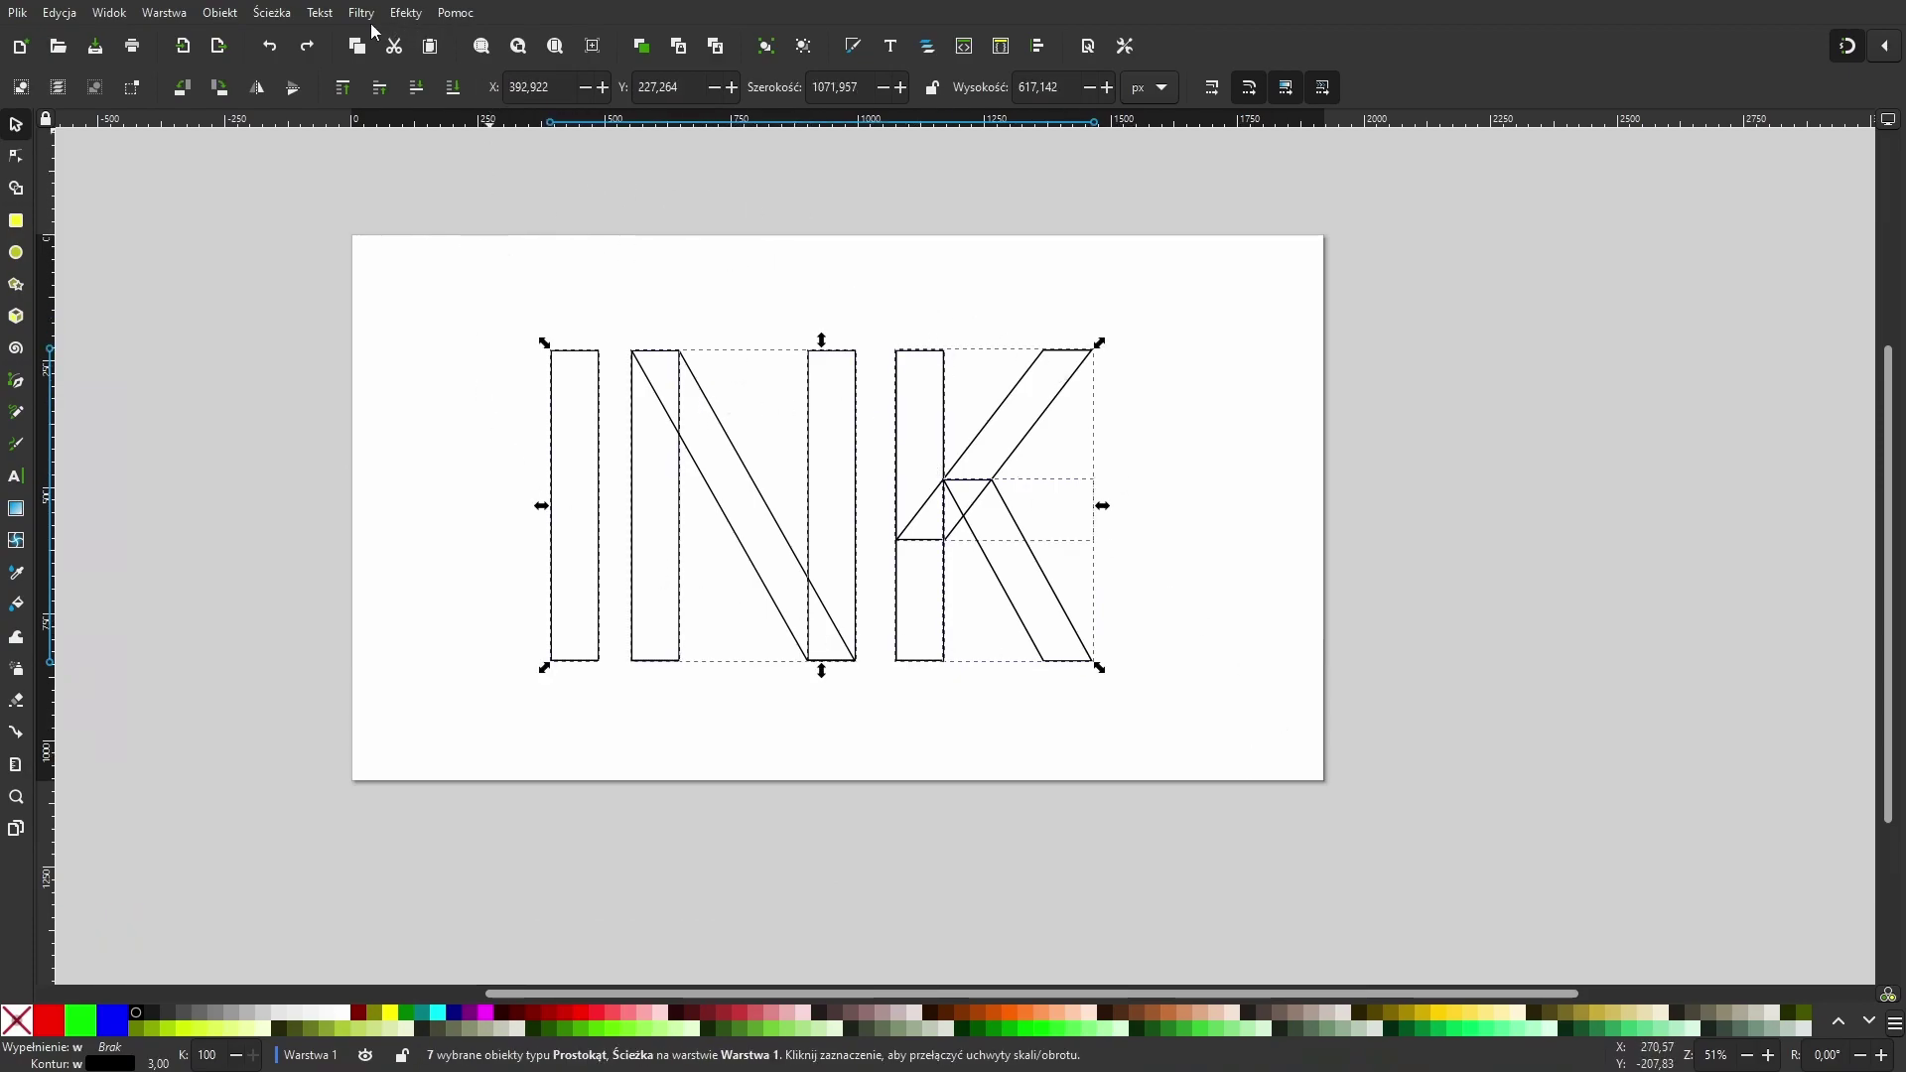
Step: Merge the I and N pieces and the K pieces with Shape Builder into single letter paths
click(277, 16)
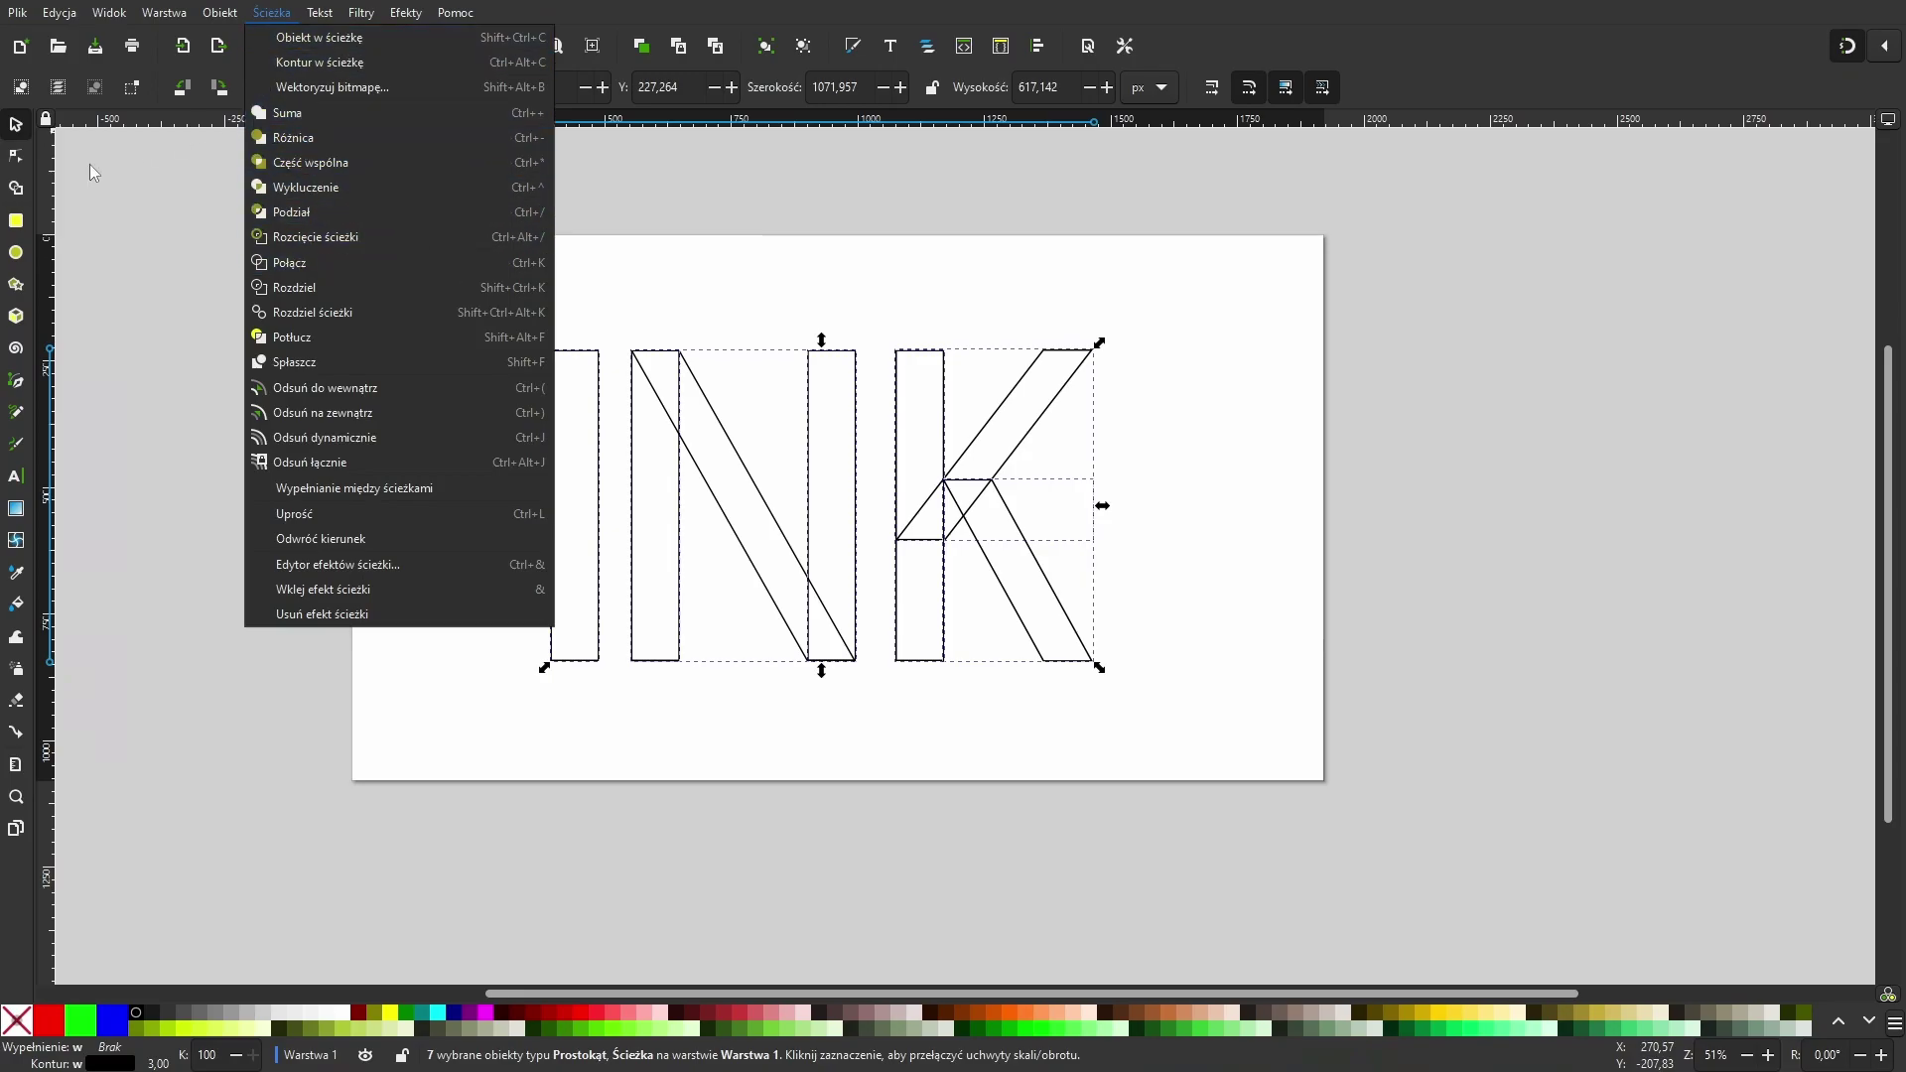
click(25, 190)
mouse_move(594, 415)
mouse_down()
mouse_move(662, 382)
mouse_move(851, 600)
mouse_up()
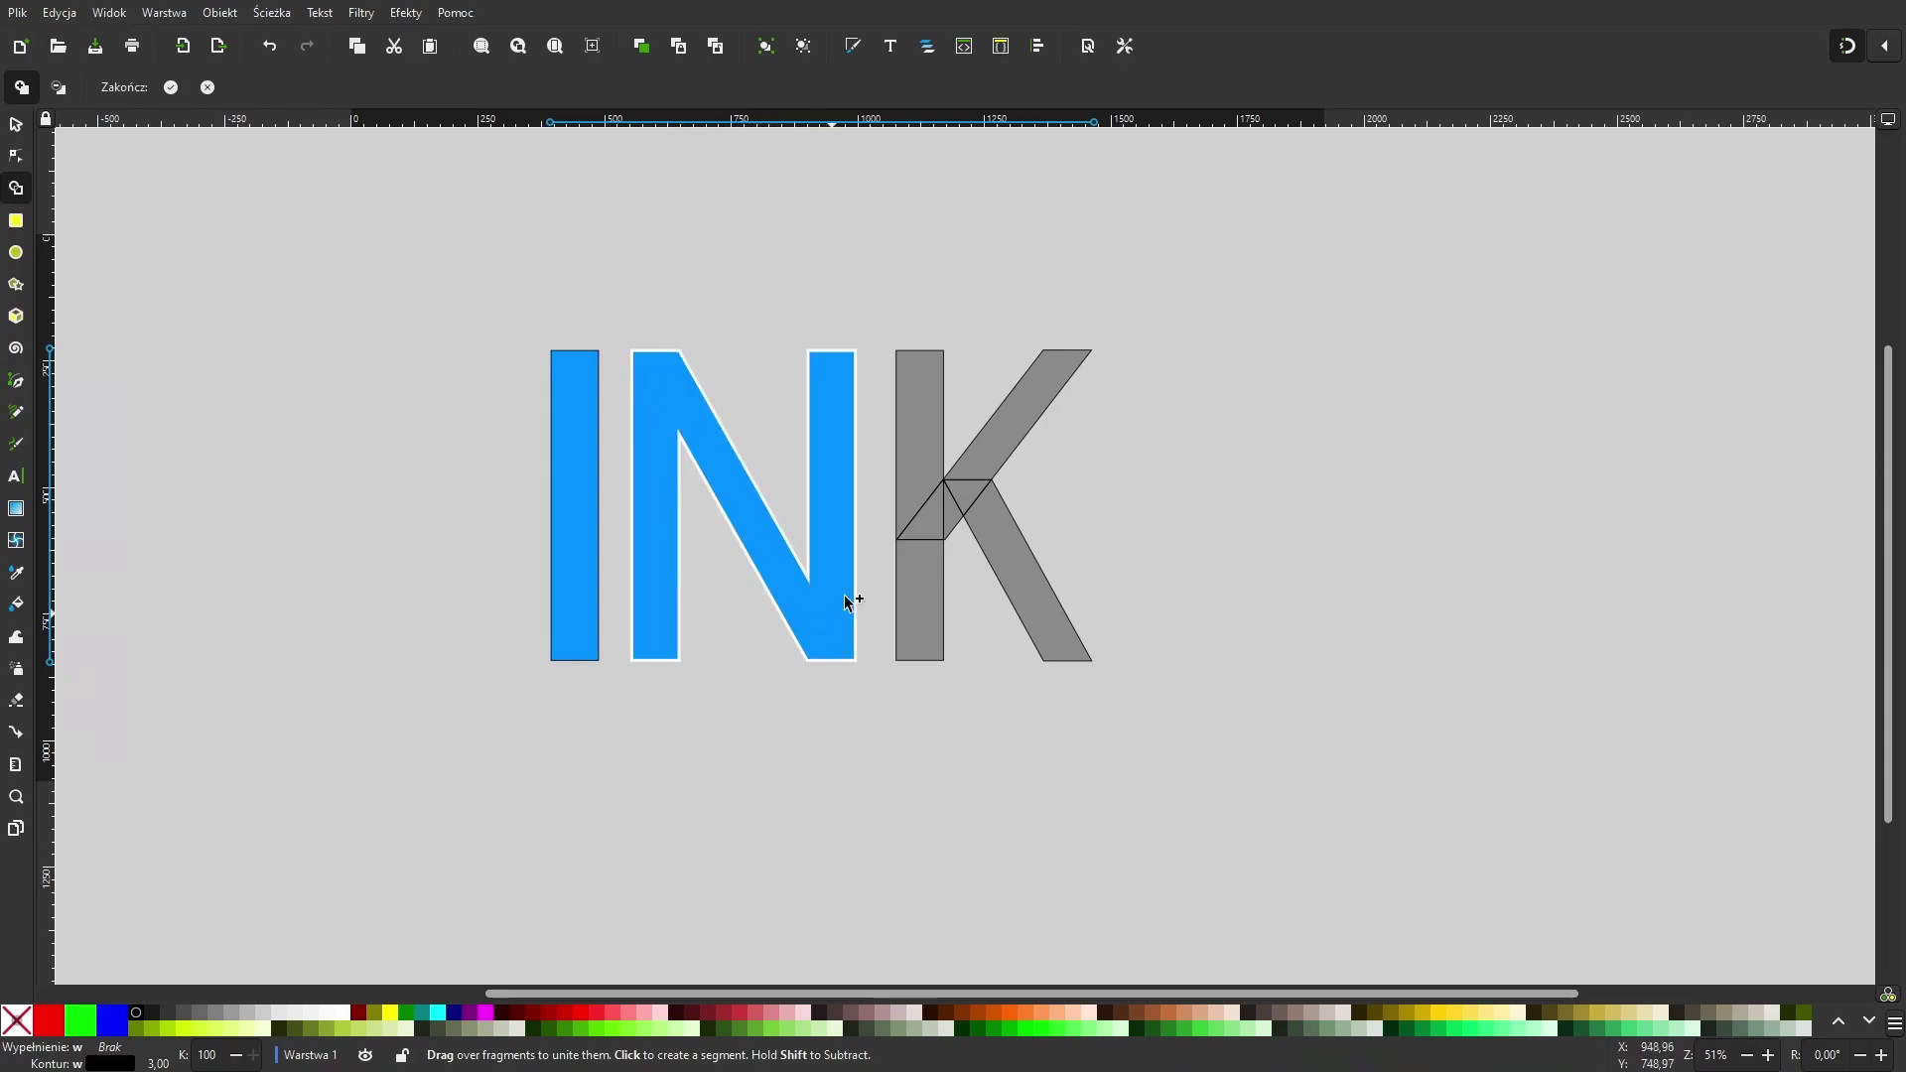
drag(919, 532, 979, 510)
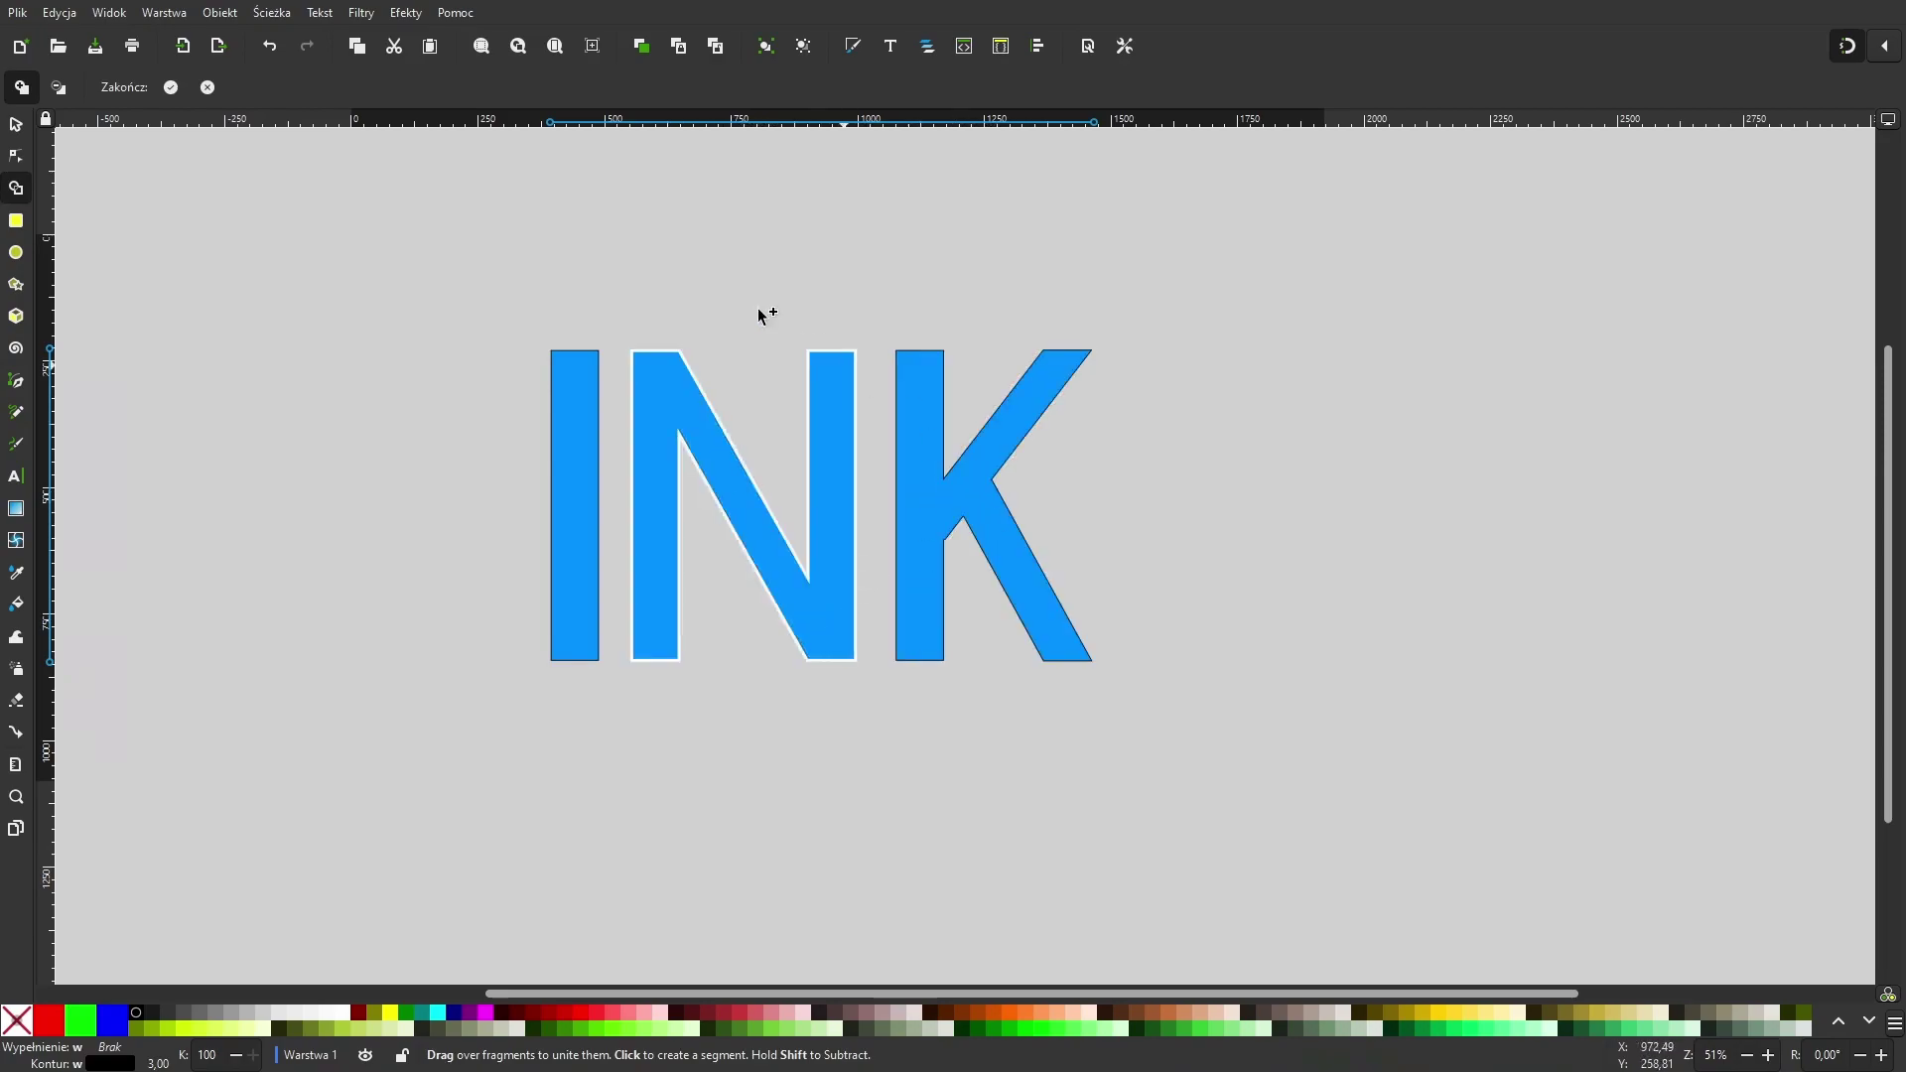
click(170, 86)
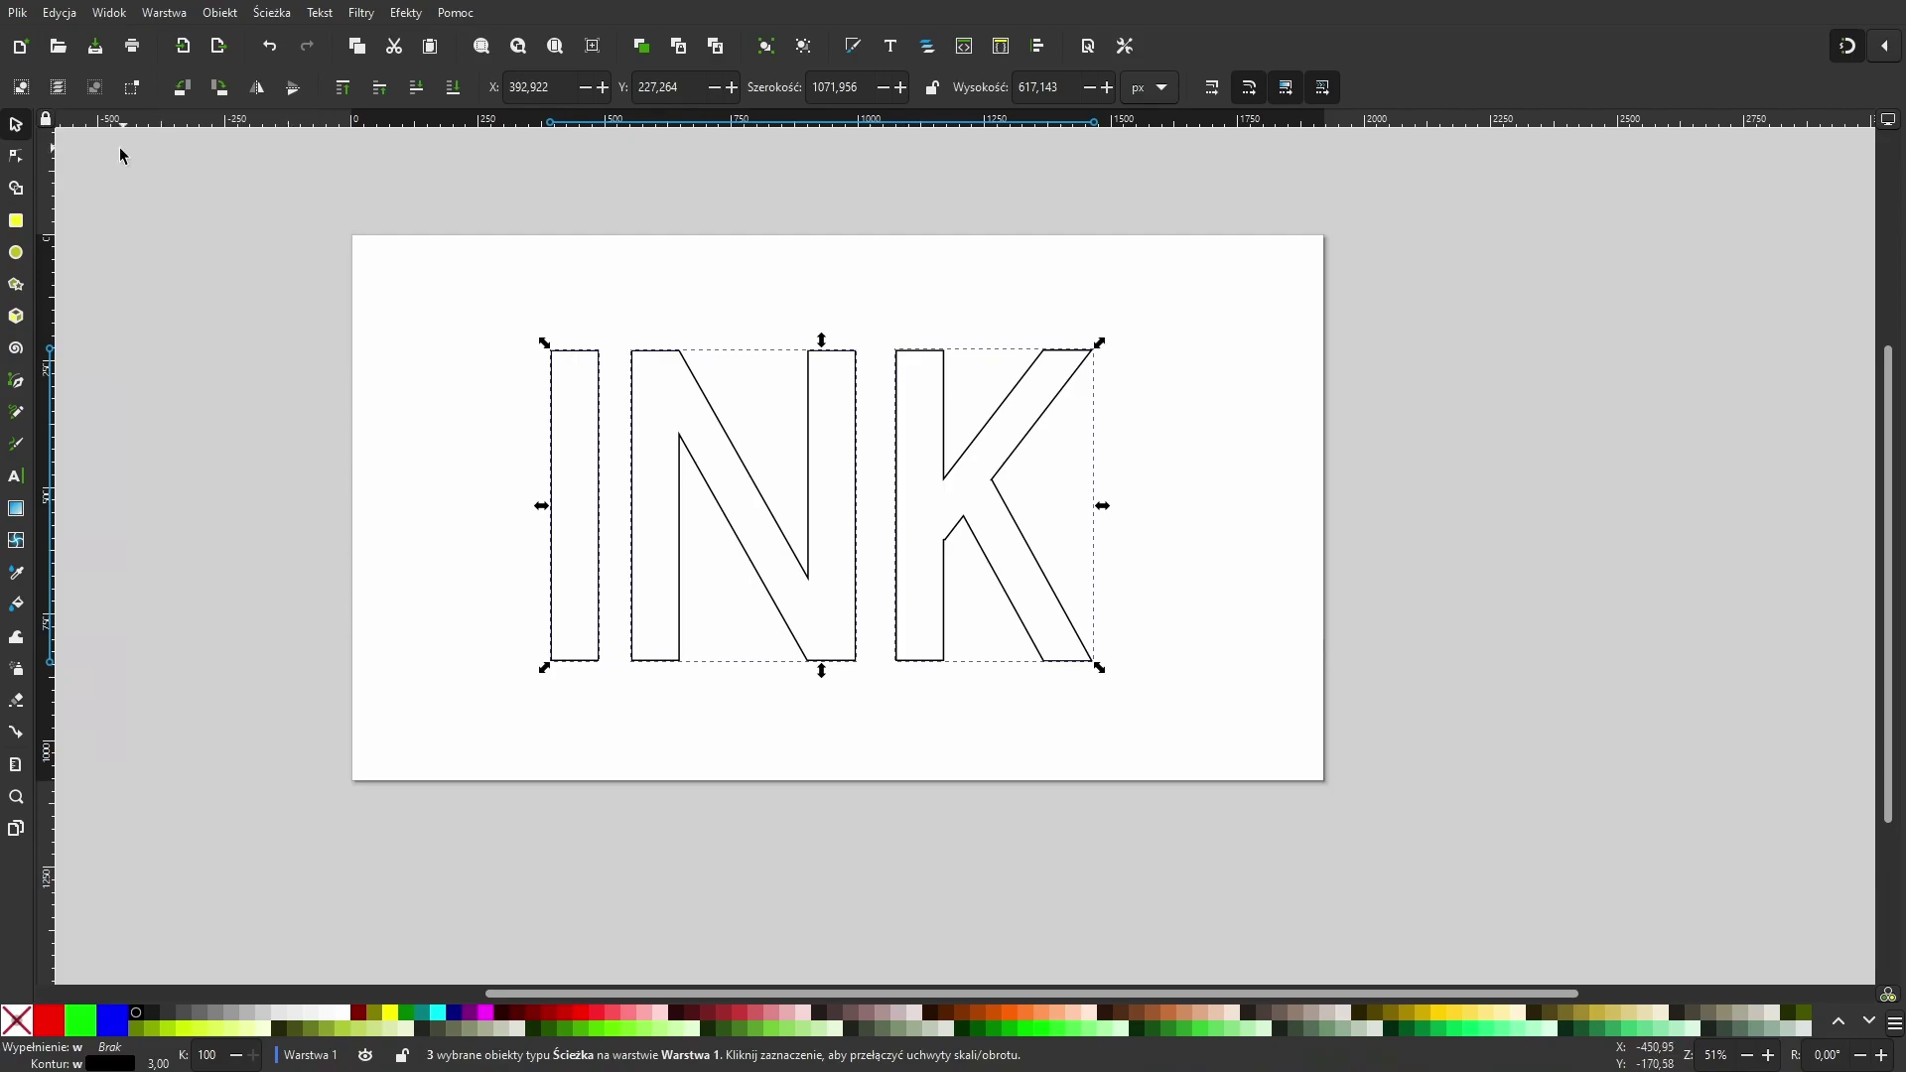
Step: Add a corner-rounding effect, test-fillet corners on the N and K, then undo the fillets
click(16, 159)
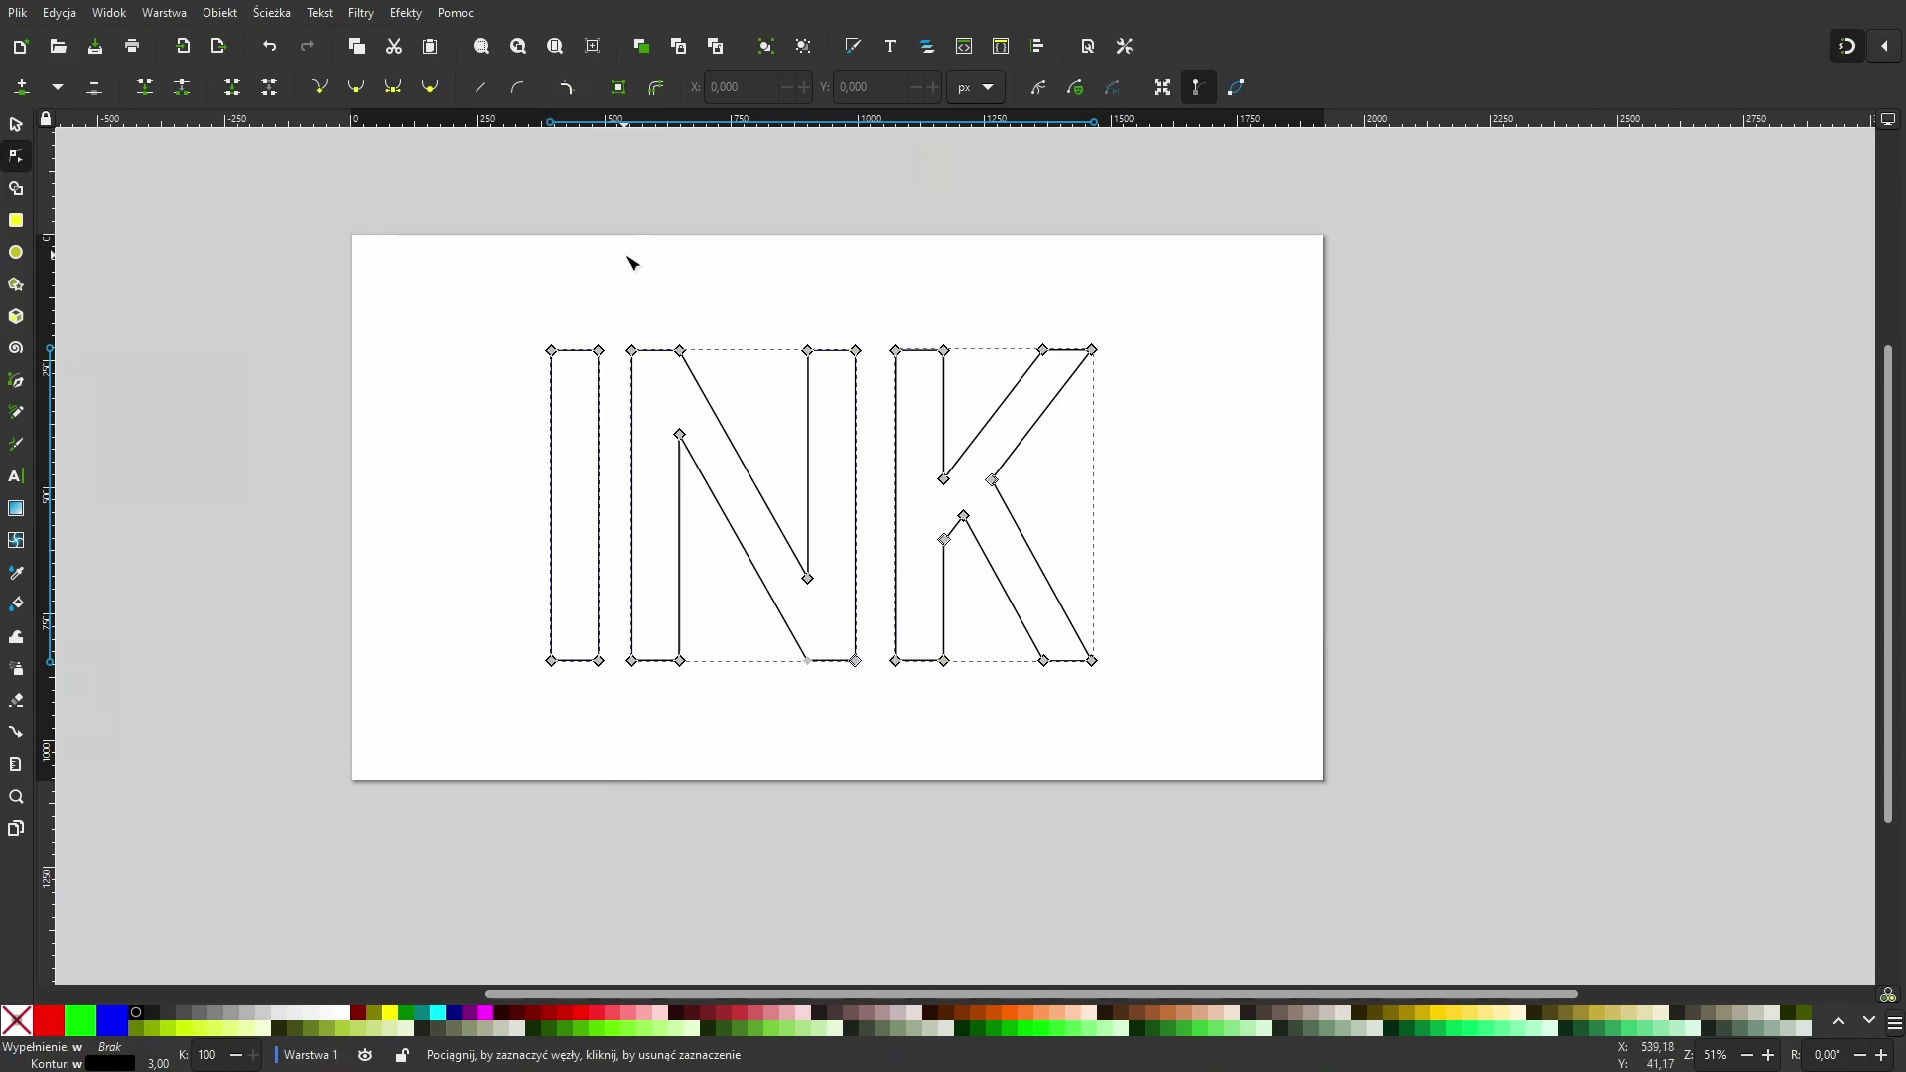
click(567, 88)
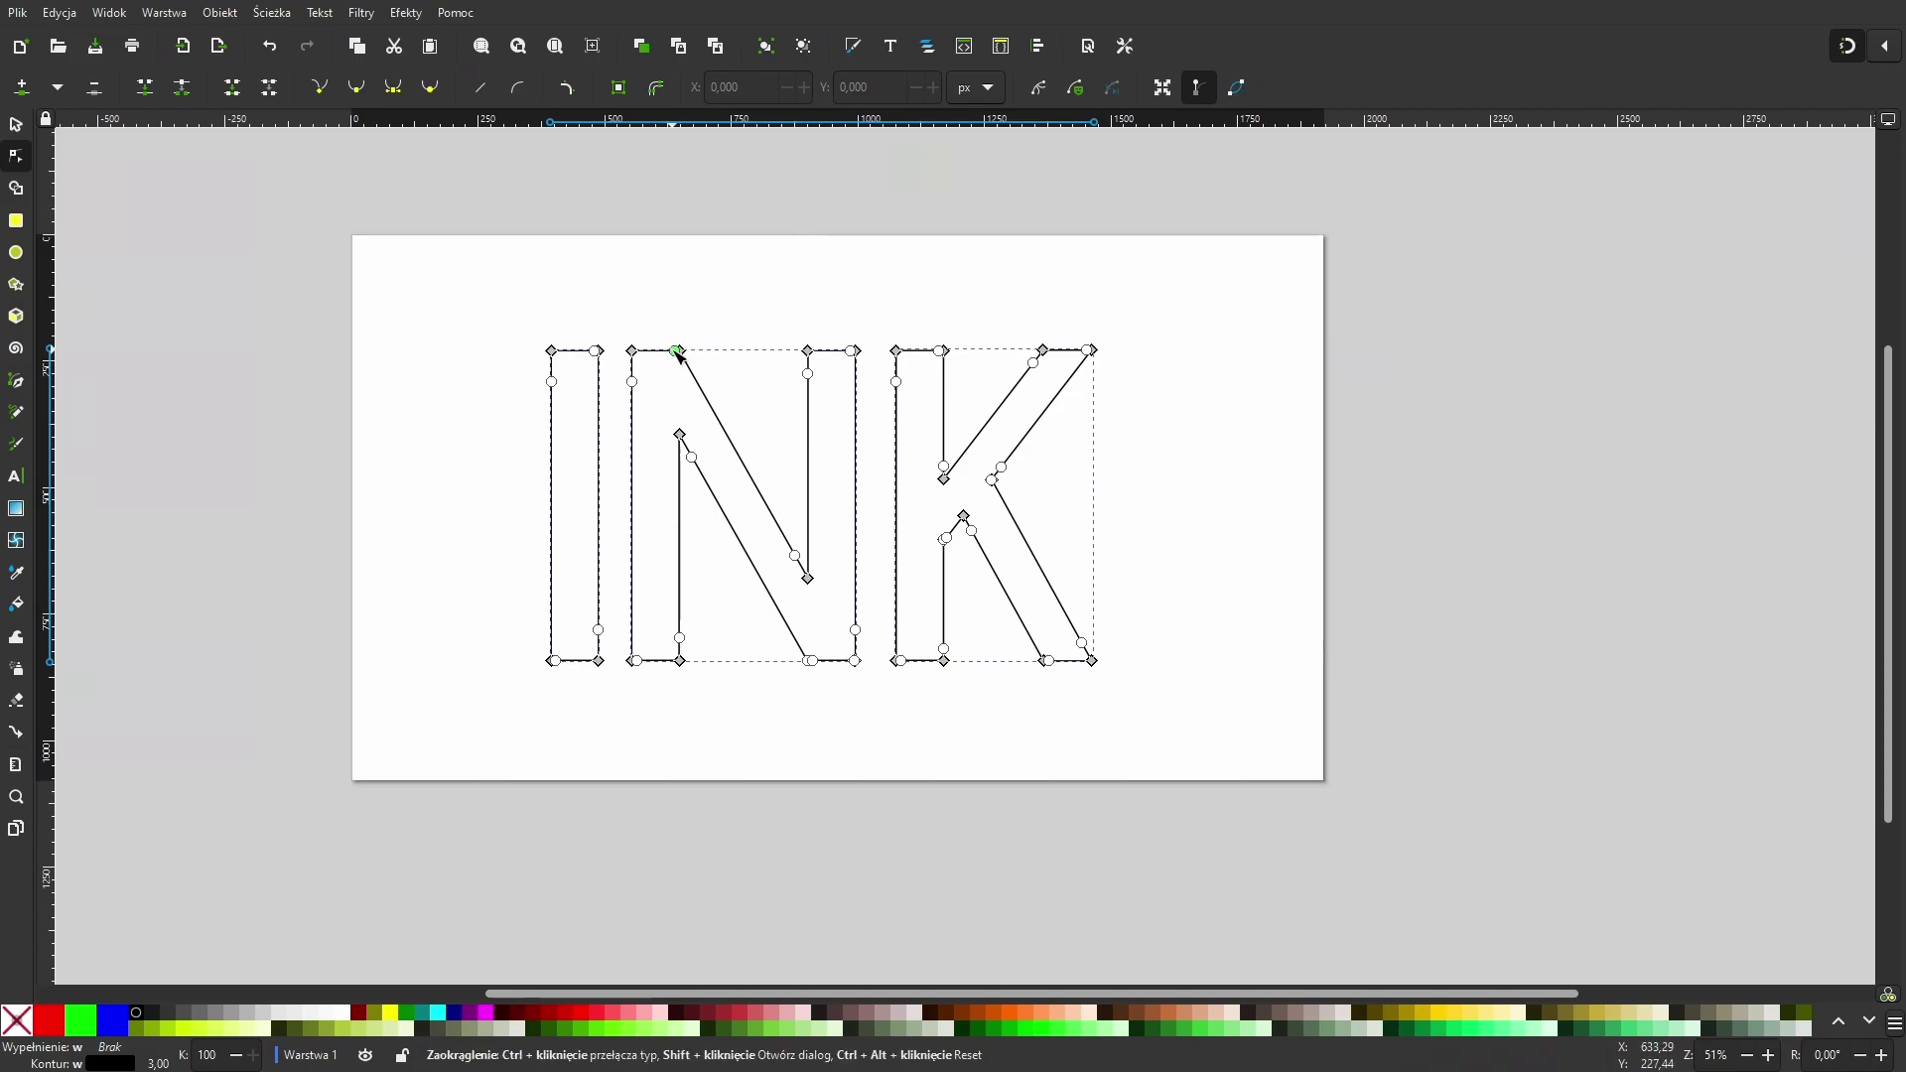
drag(676, 350, 658, 366)
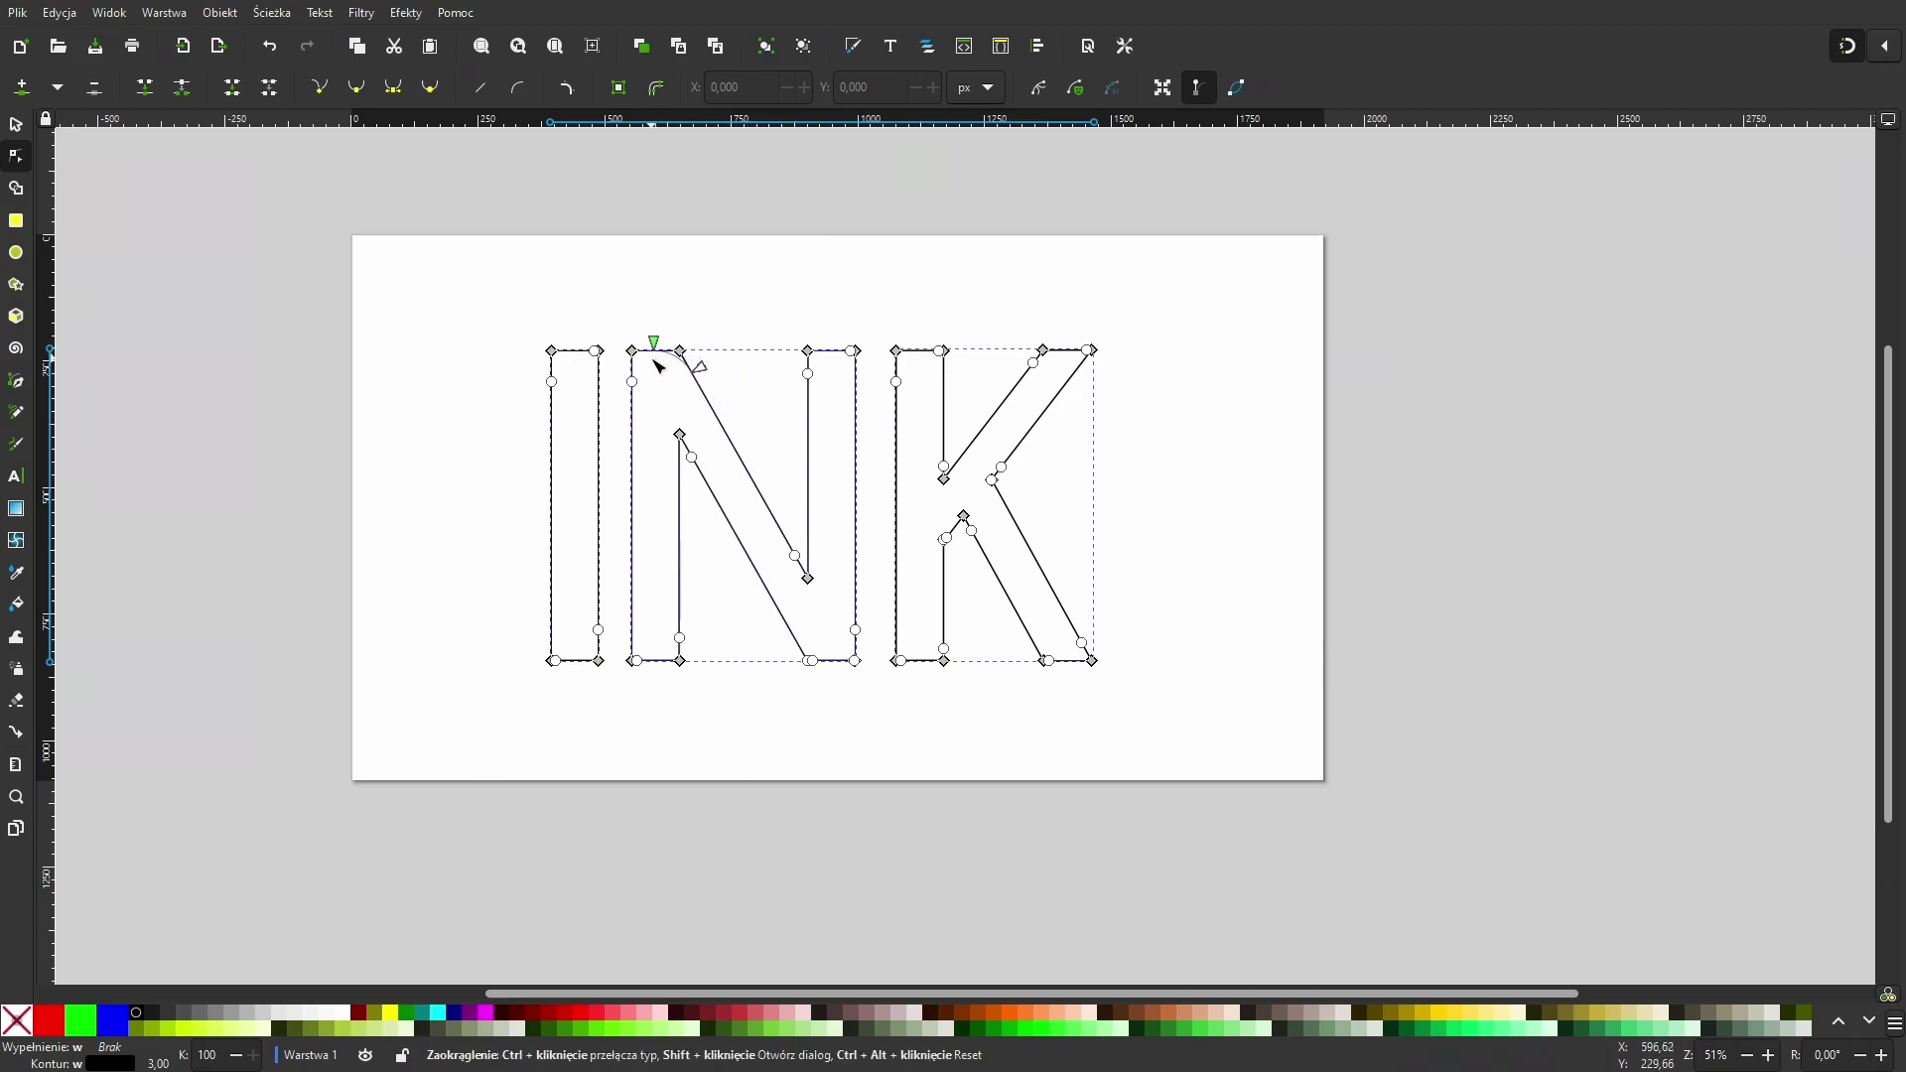
drag(680, 437, 748, 533)
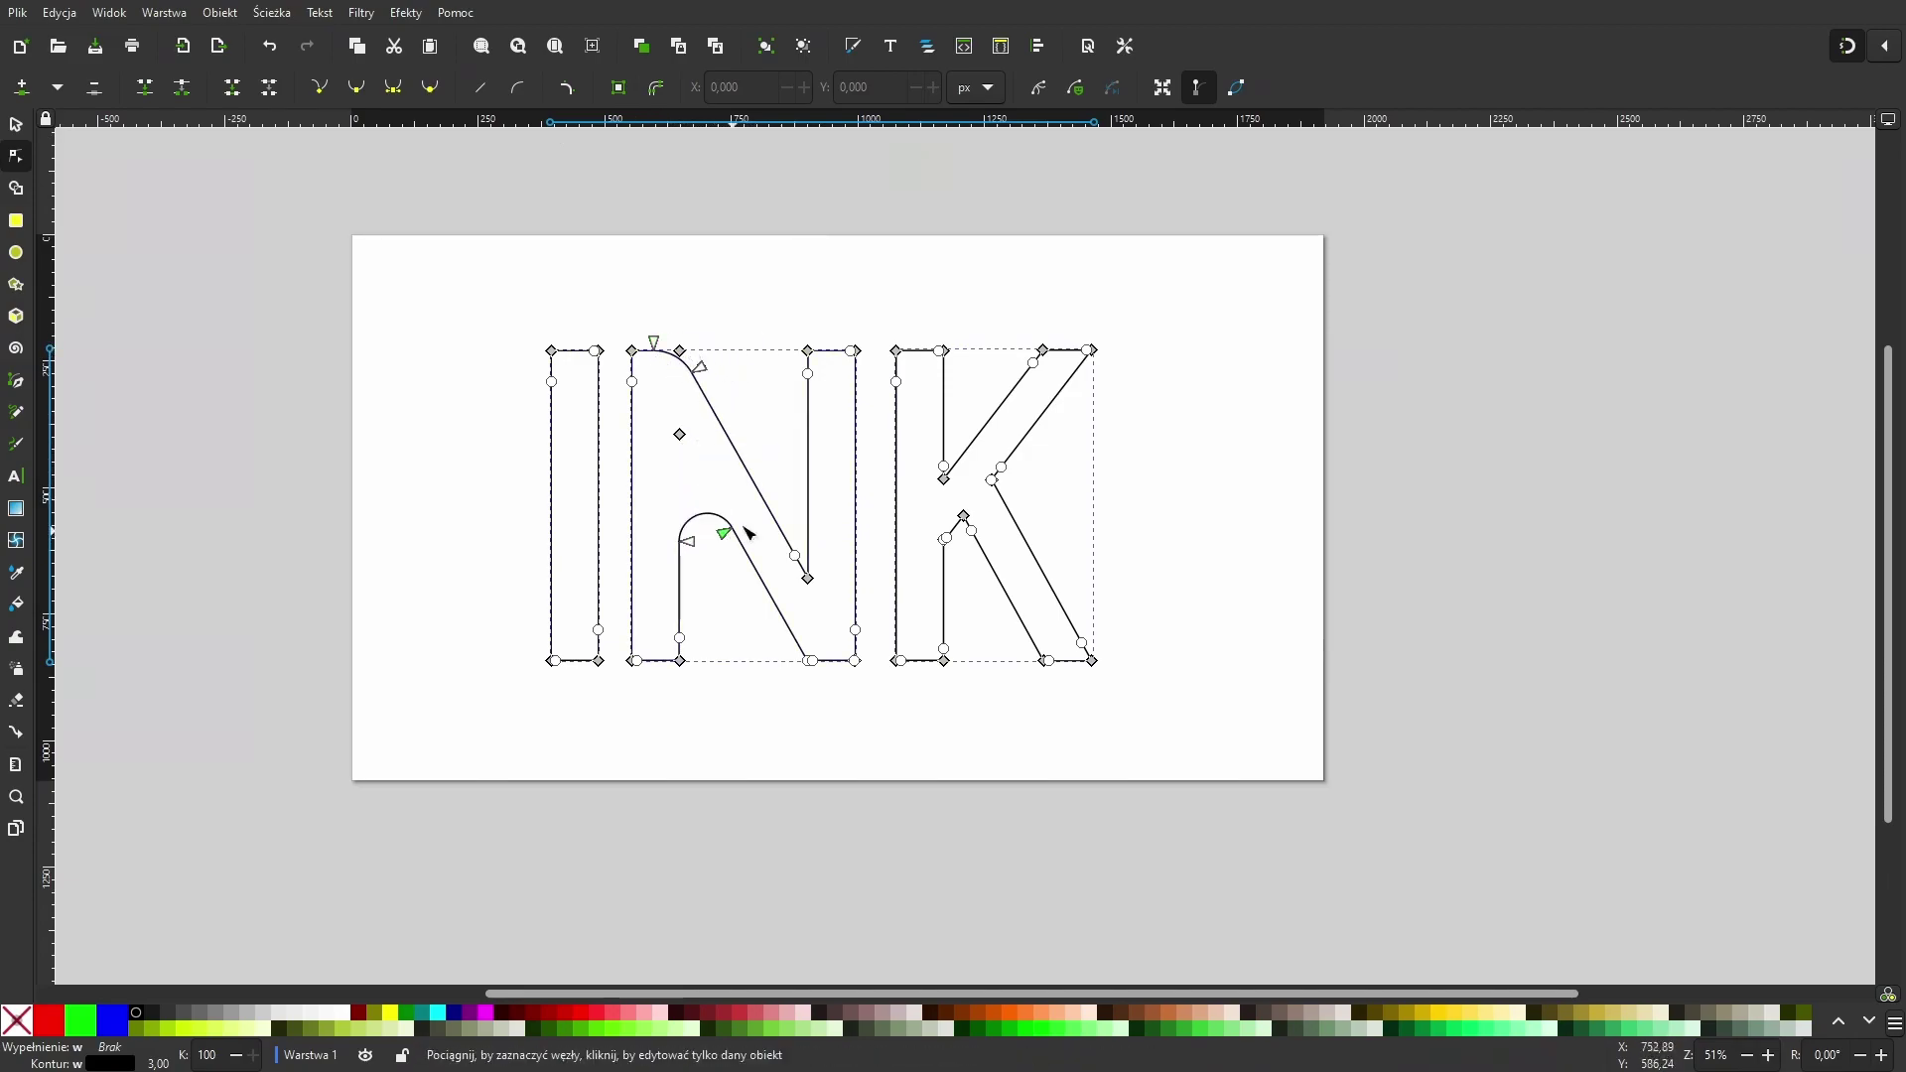
drag(806, 375, 819, 467)
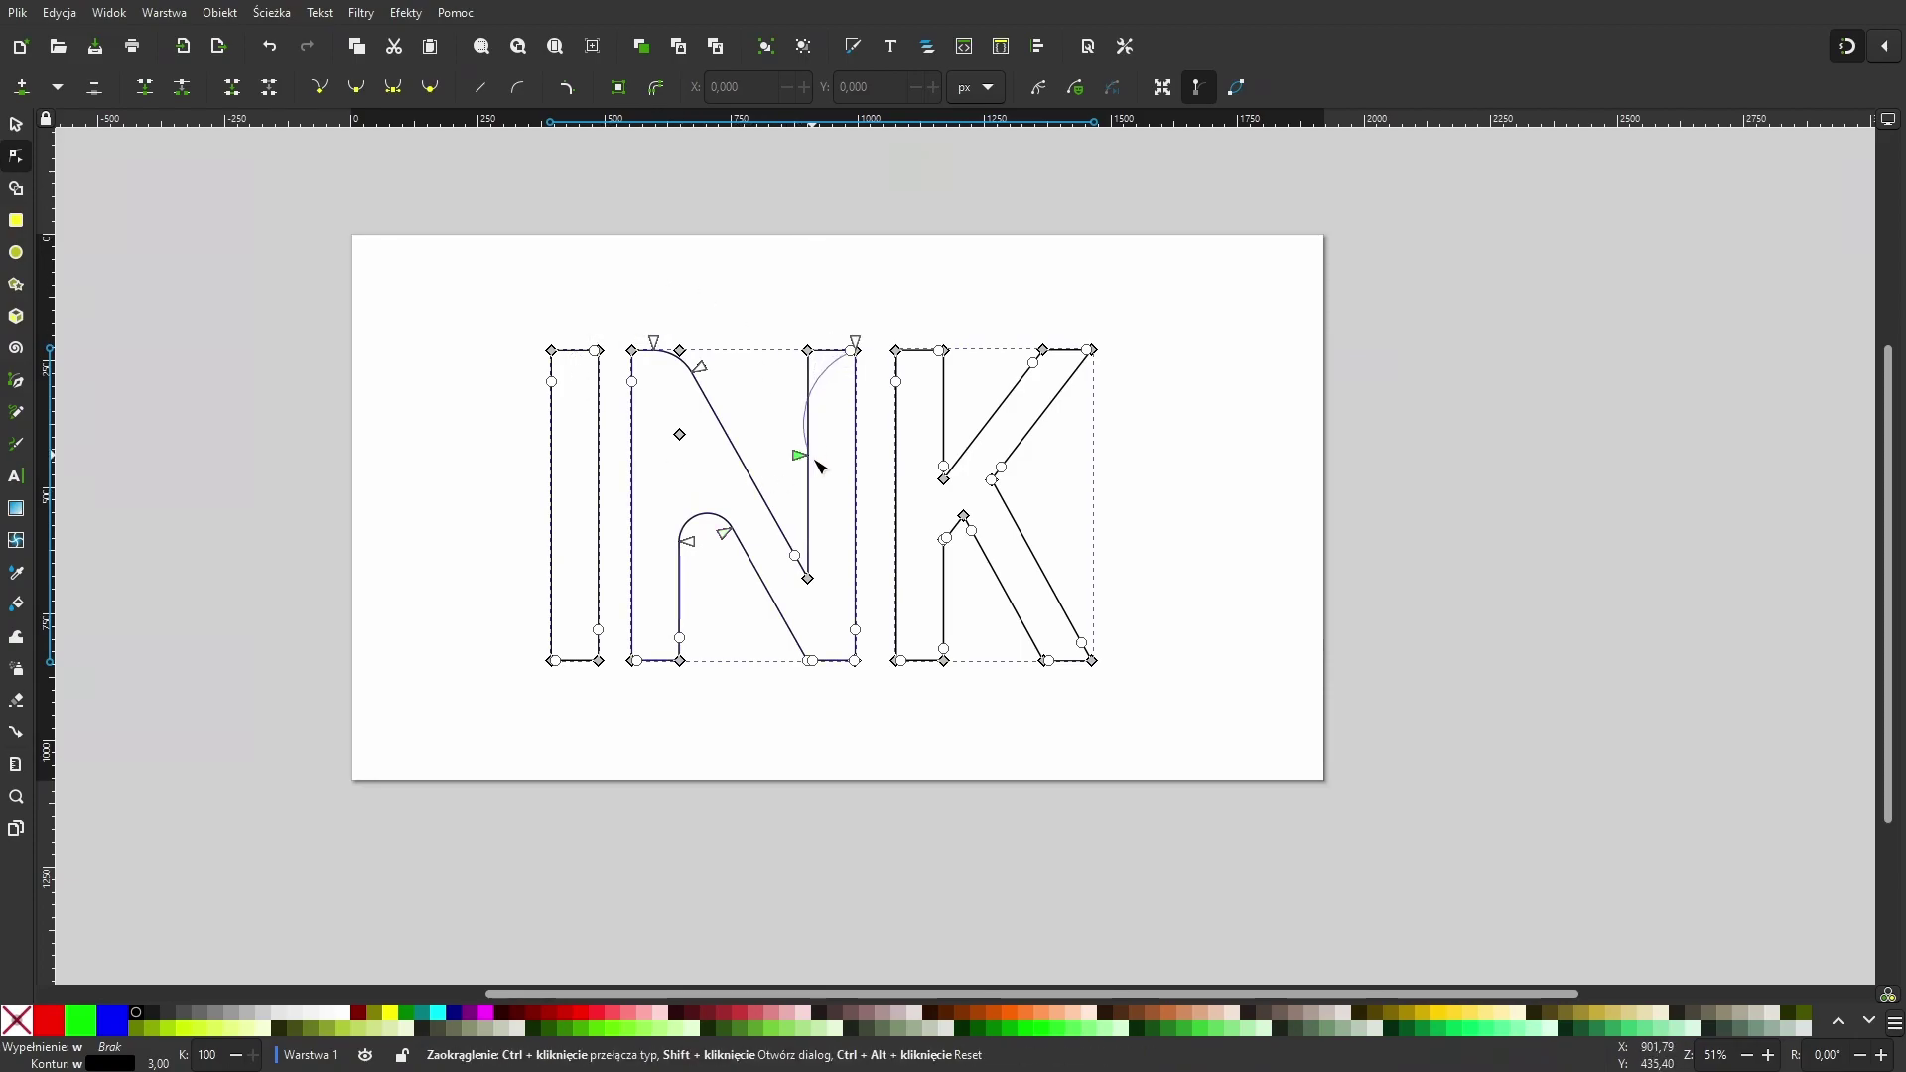
drag(896, 354, 904, 408)
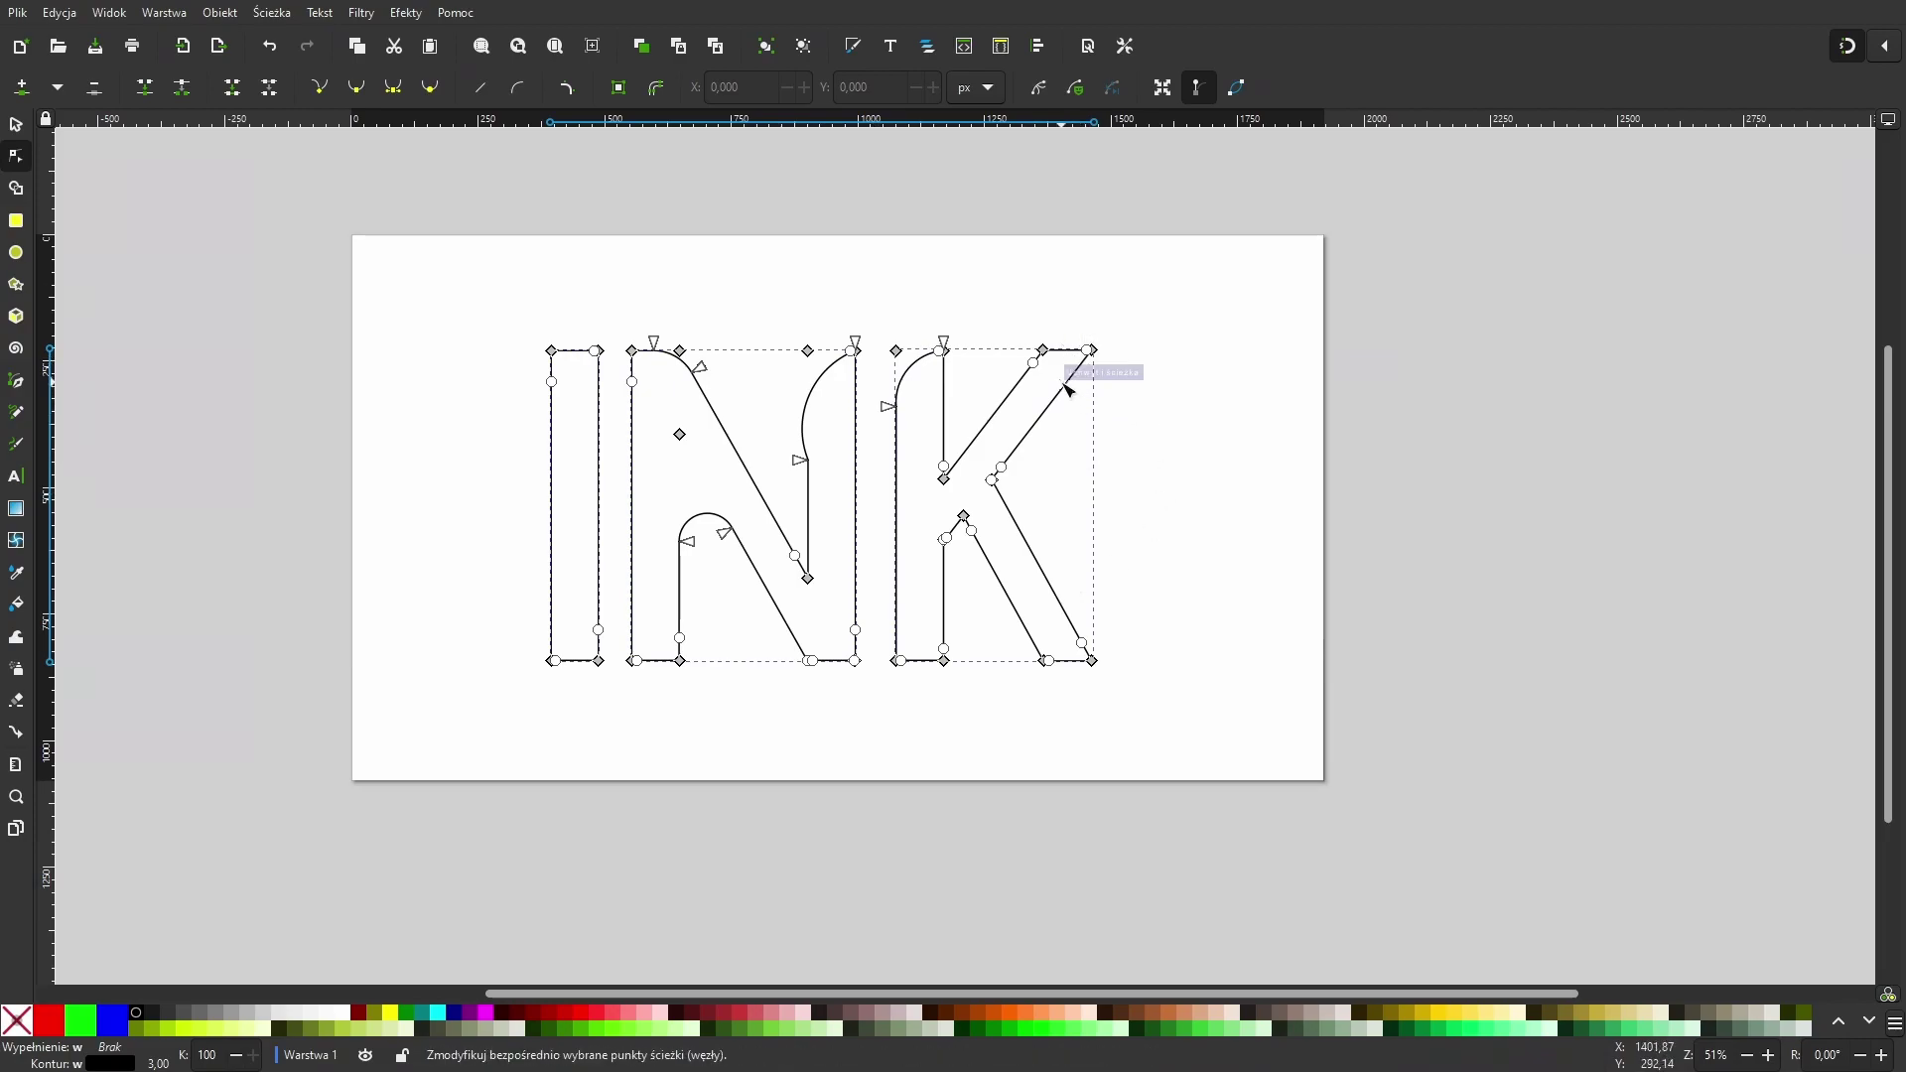
key(ctrl+z)
key(ctrl+z)
key(ctrl+z)
key(ctrl+z)
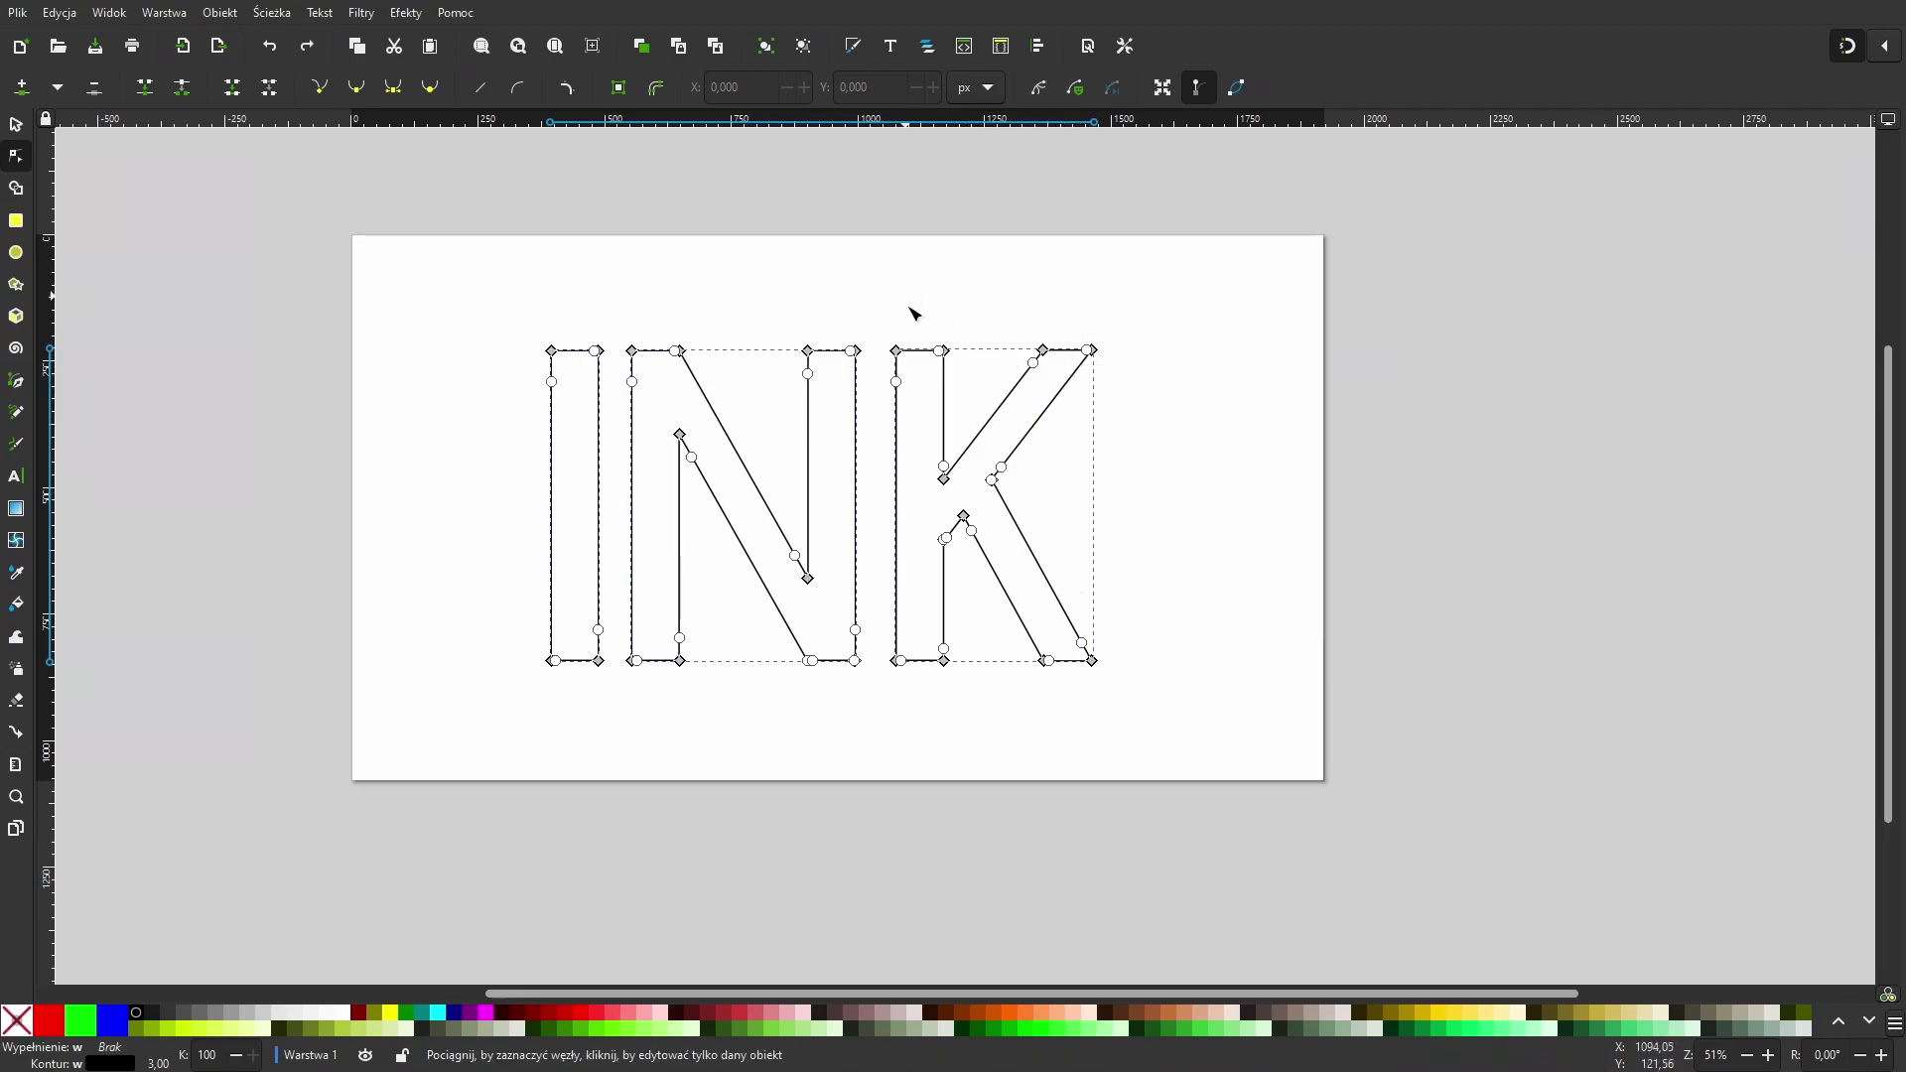
key(ctrl+z)
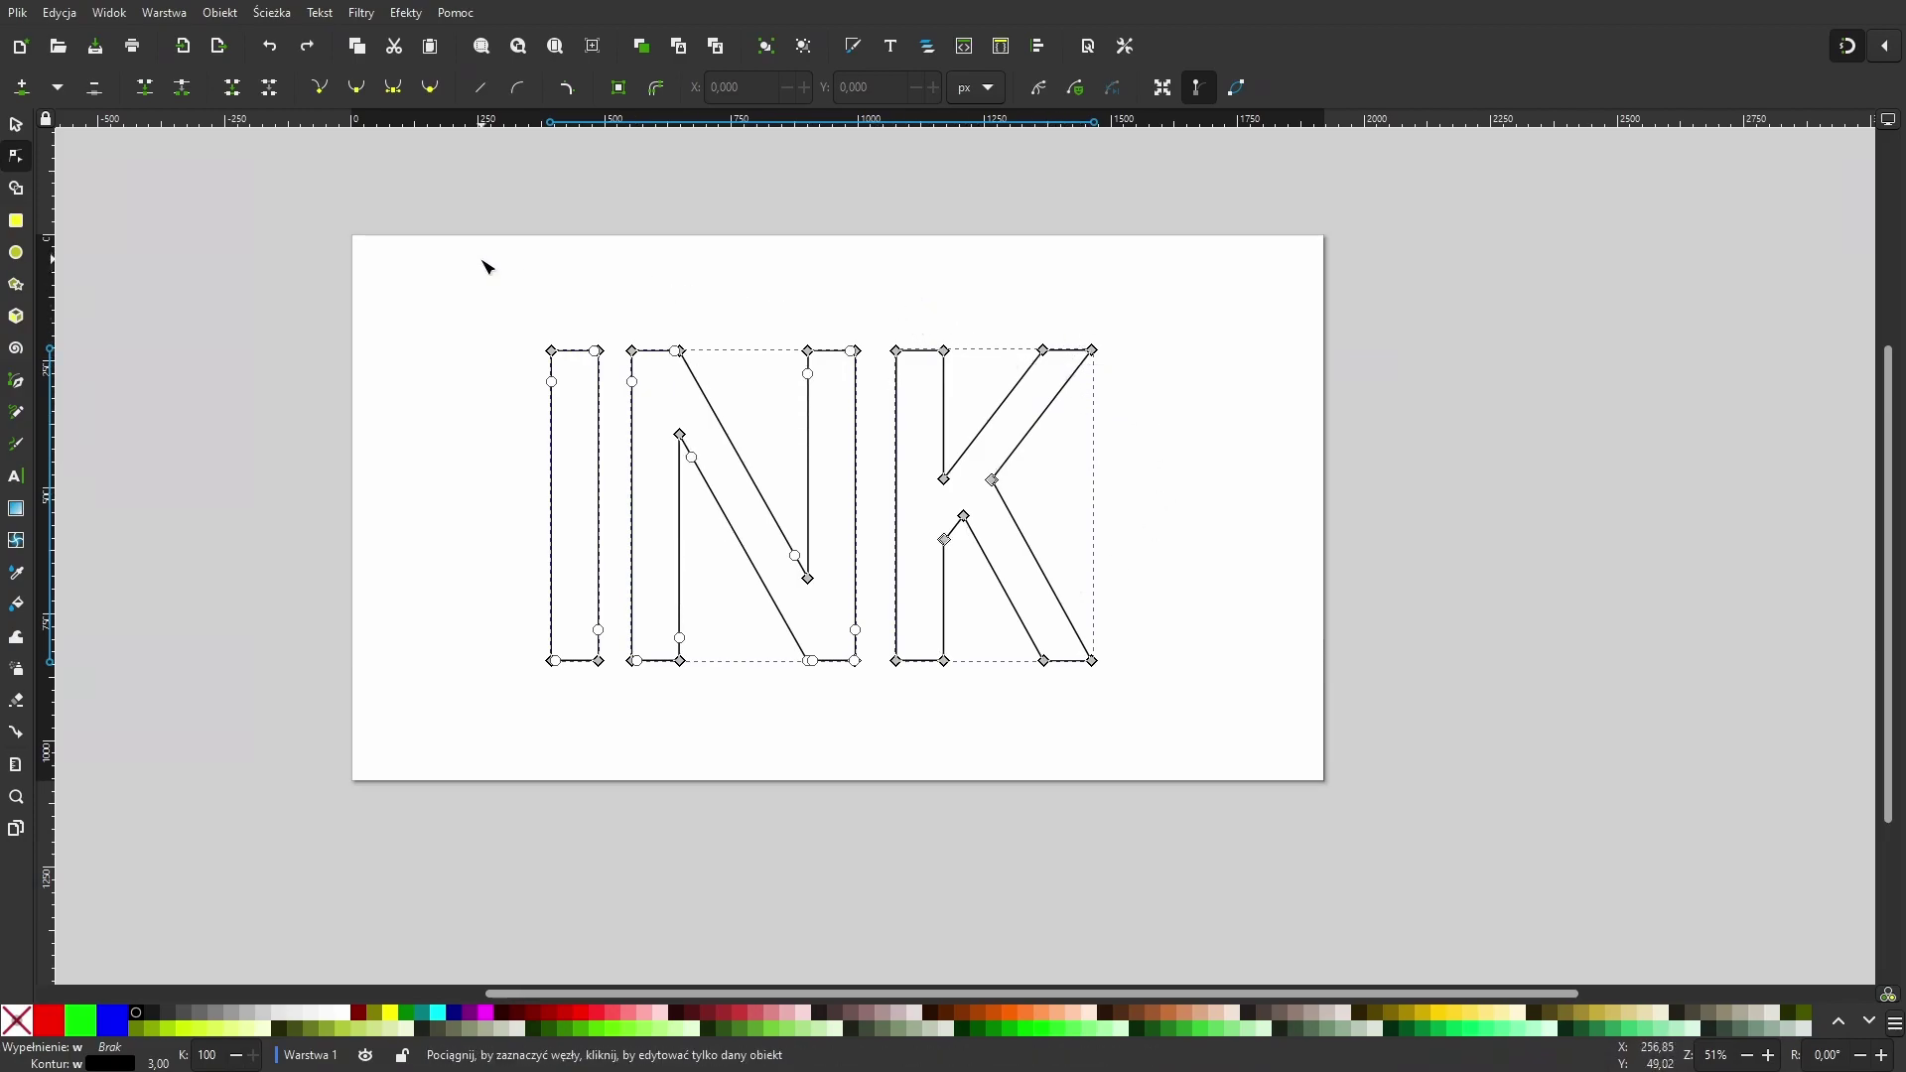
drag(481, 280, 1258, 789)
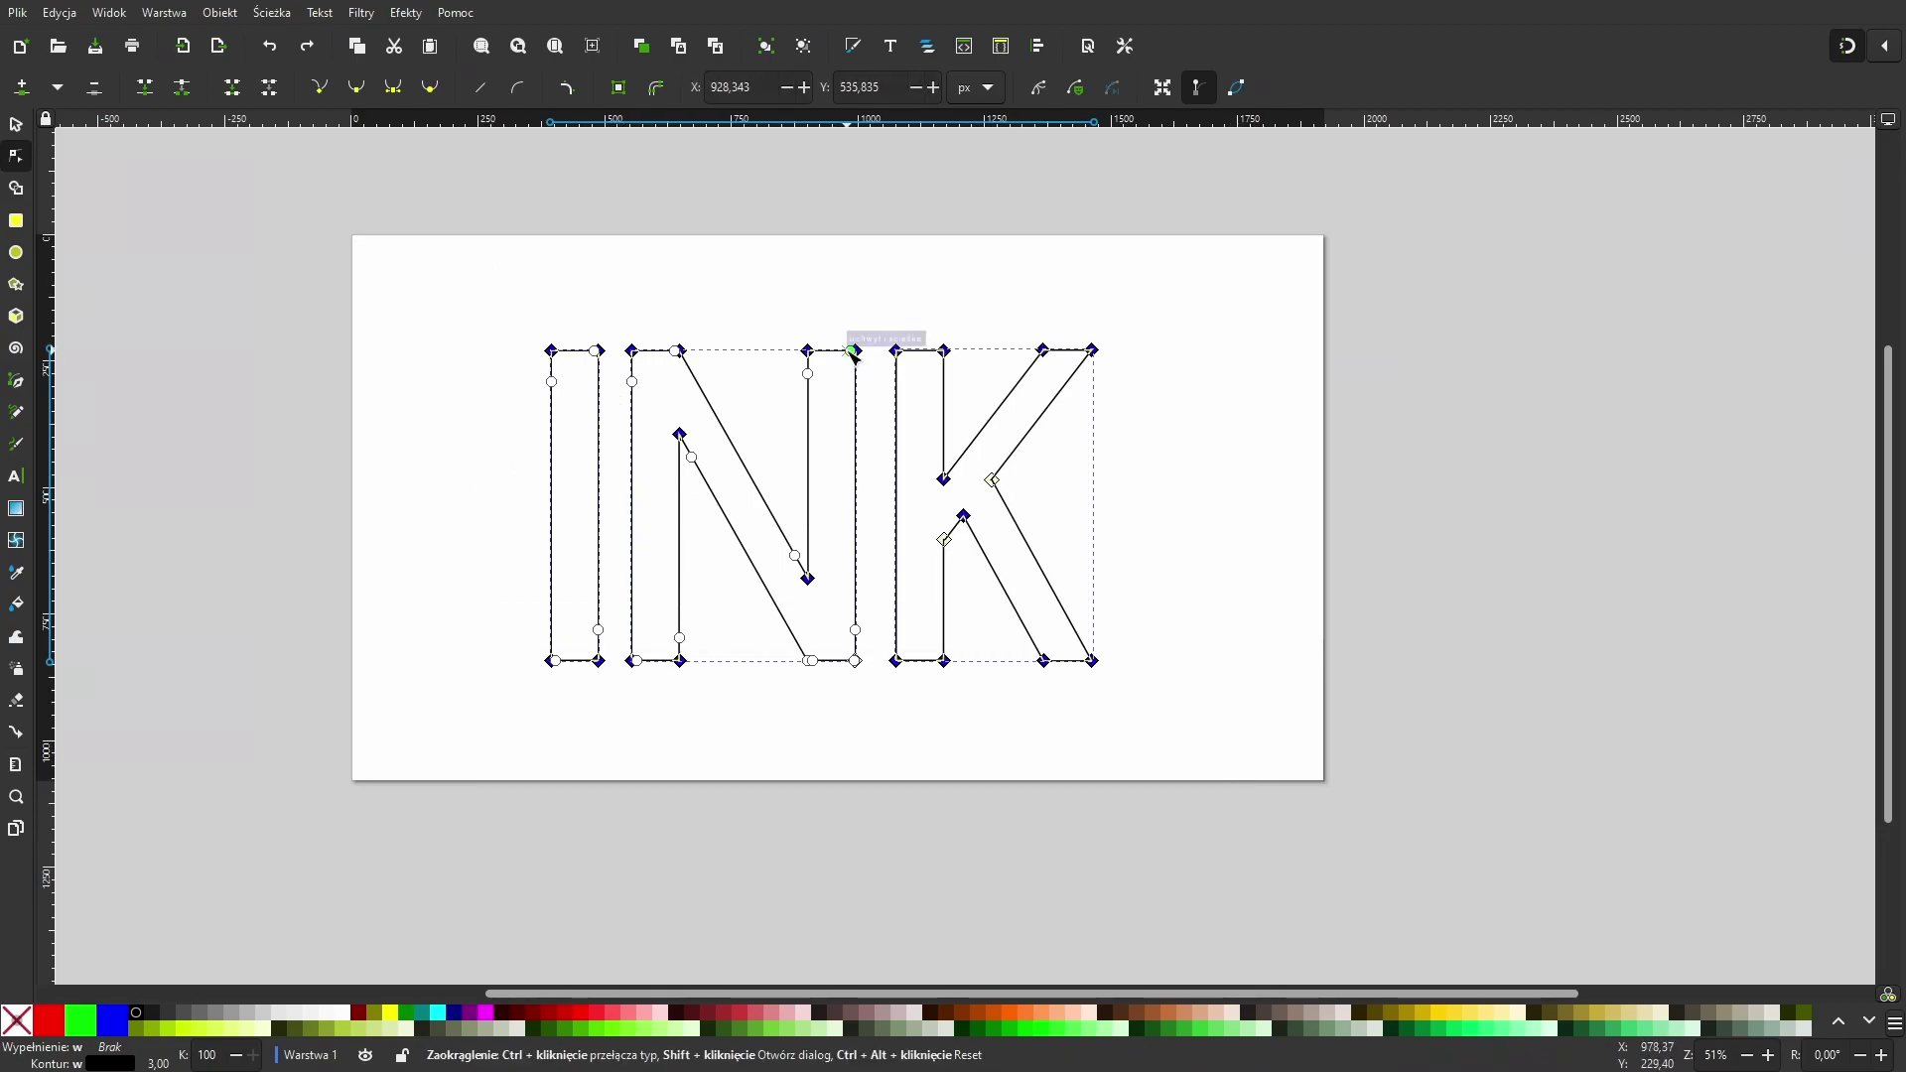
drag(852, 352, 831, 347)
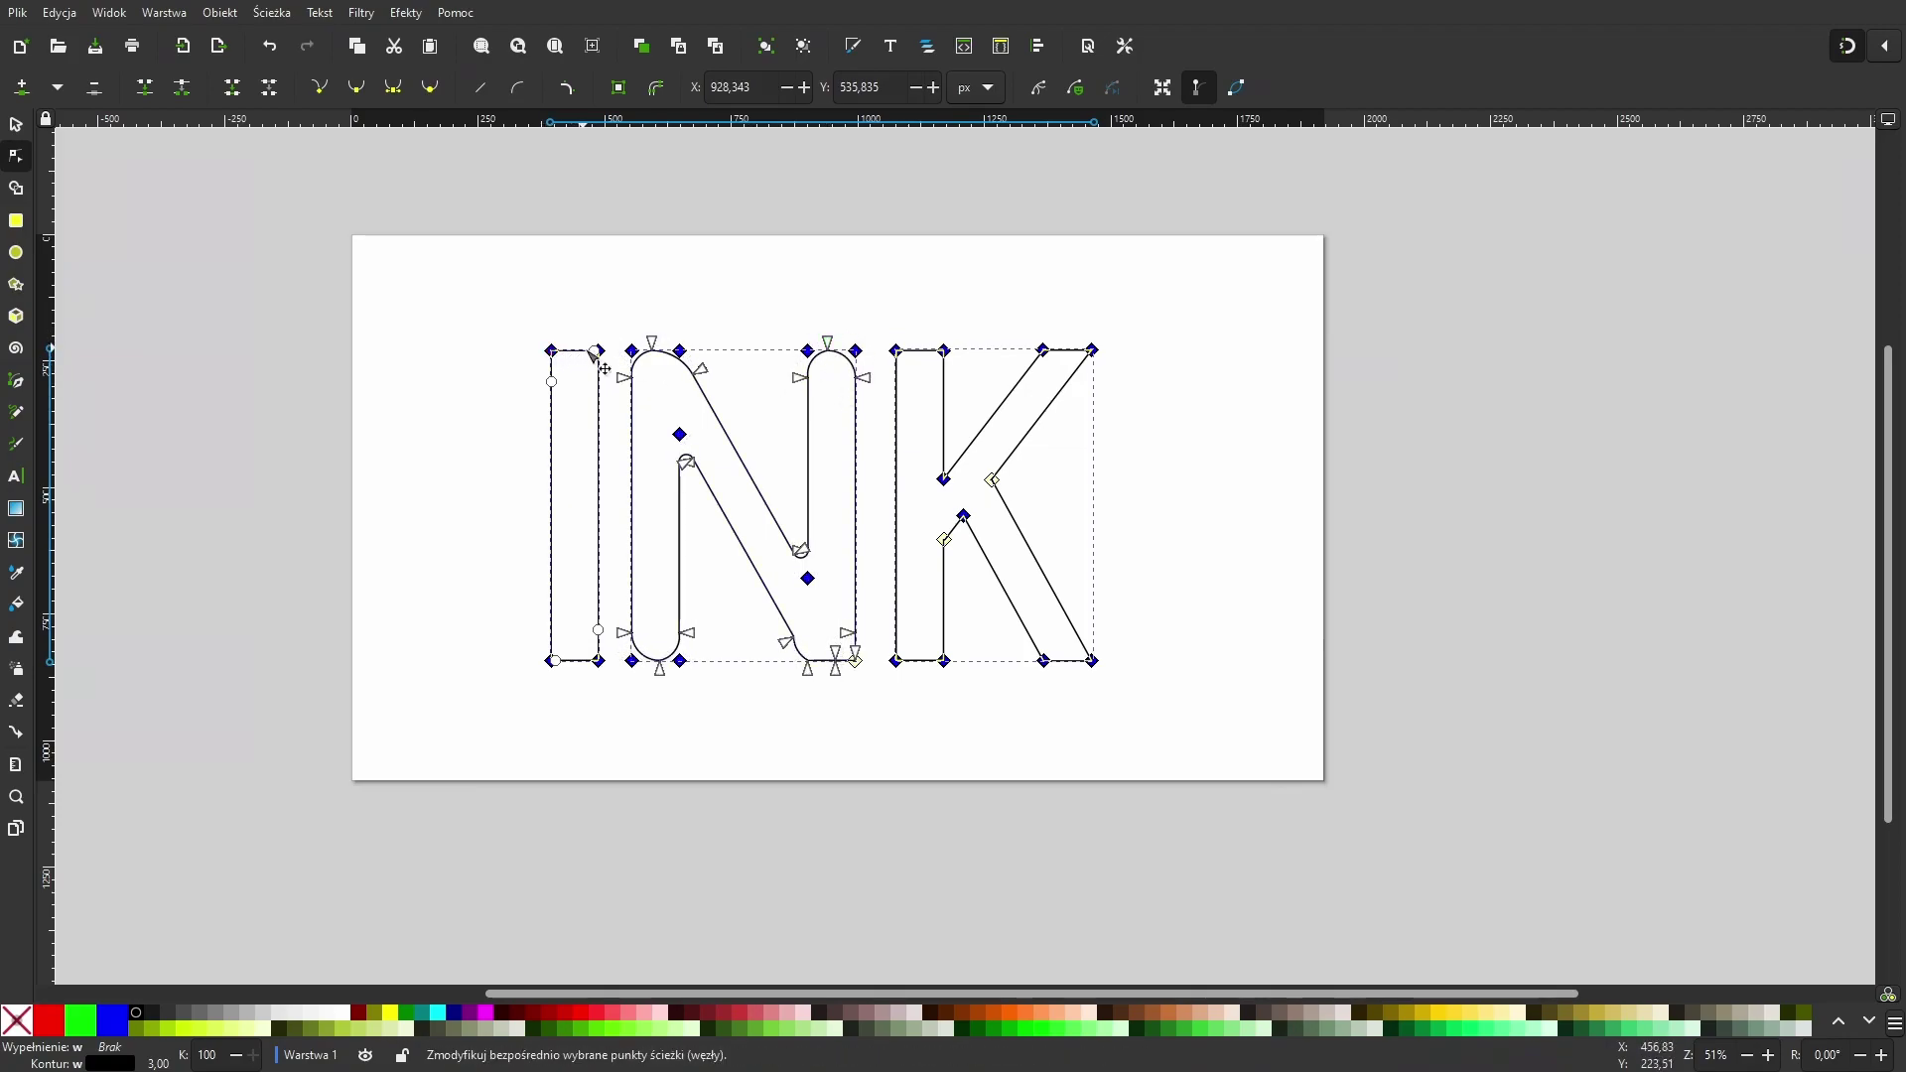
drag(599, 352, 575, 348)
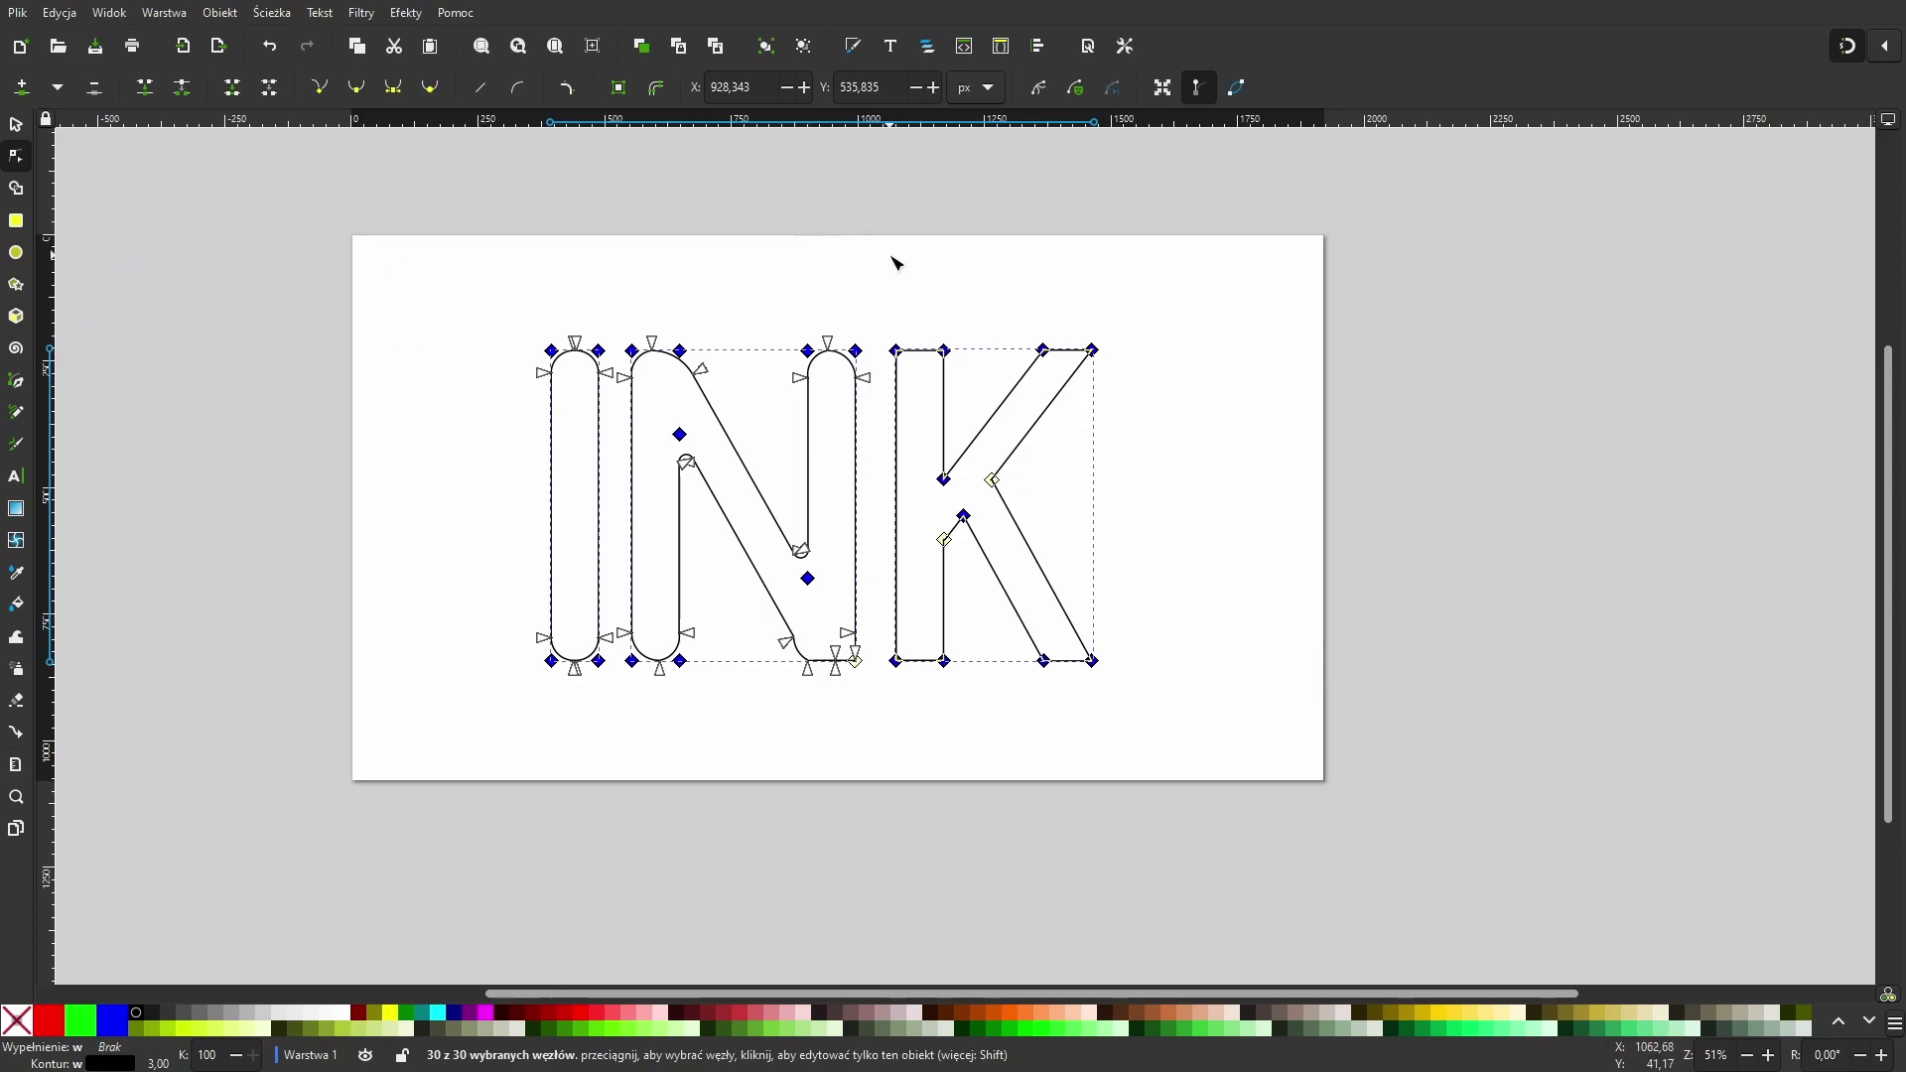
click(570, 87)
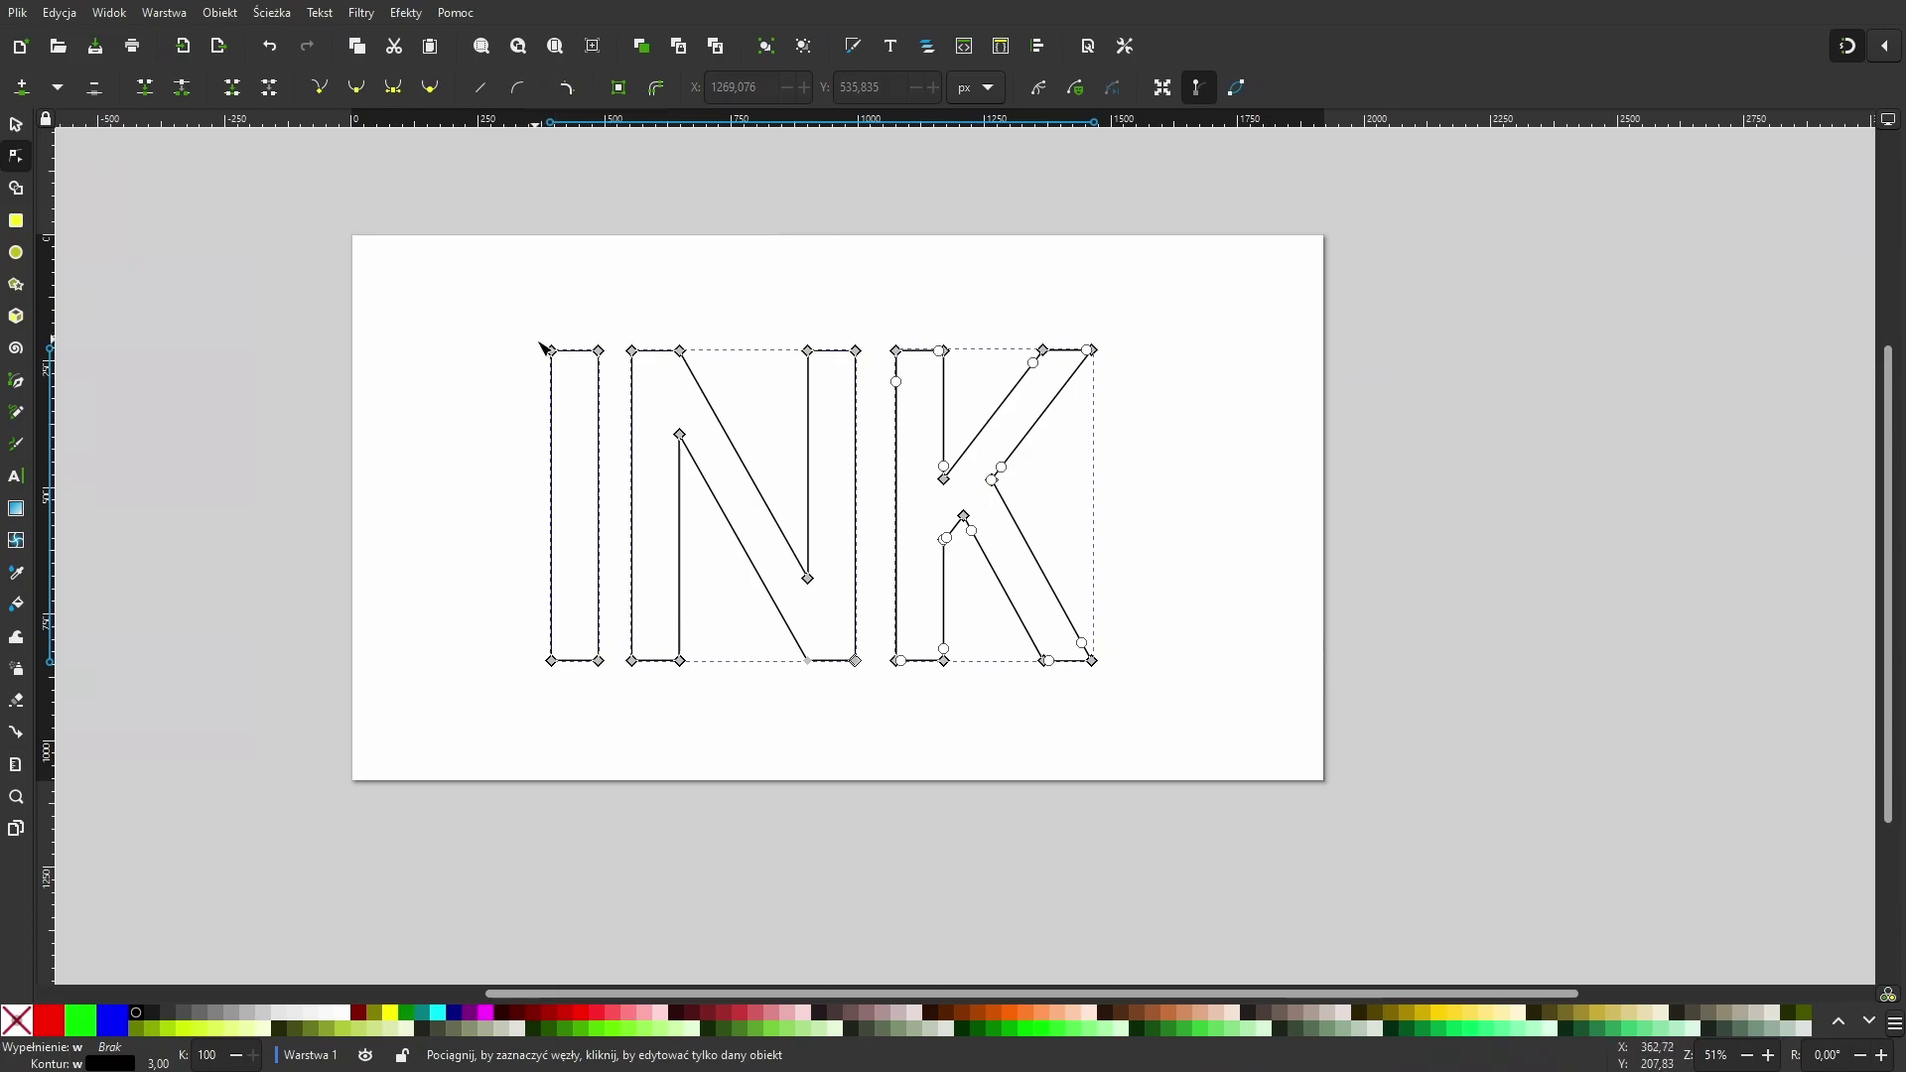
click(16, 124)
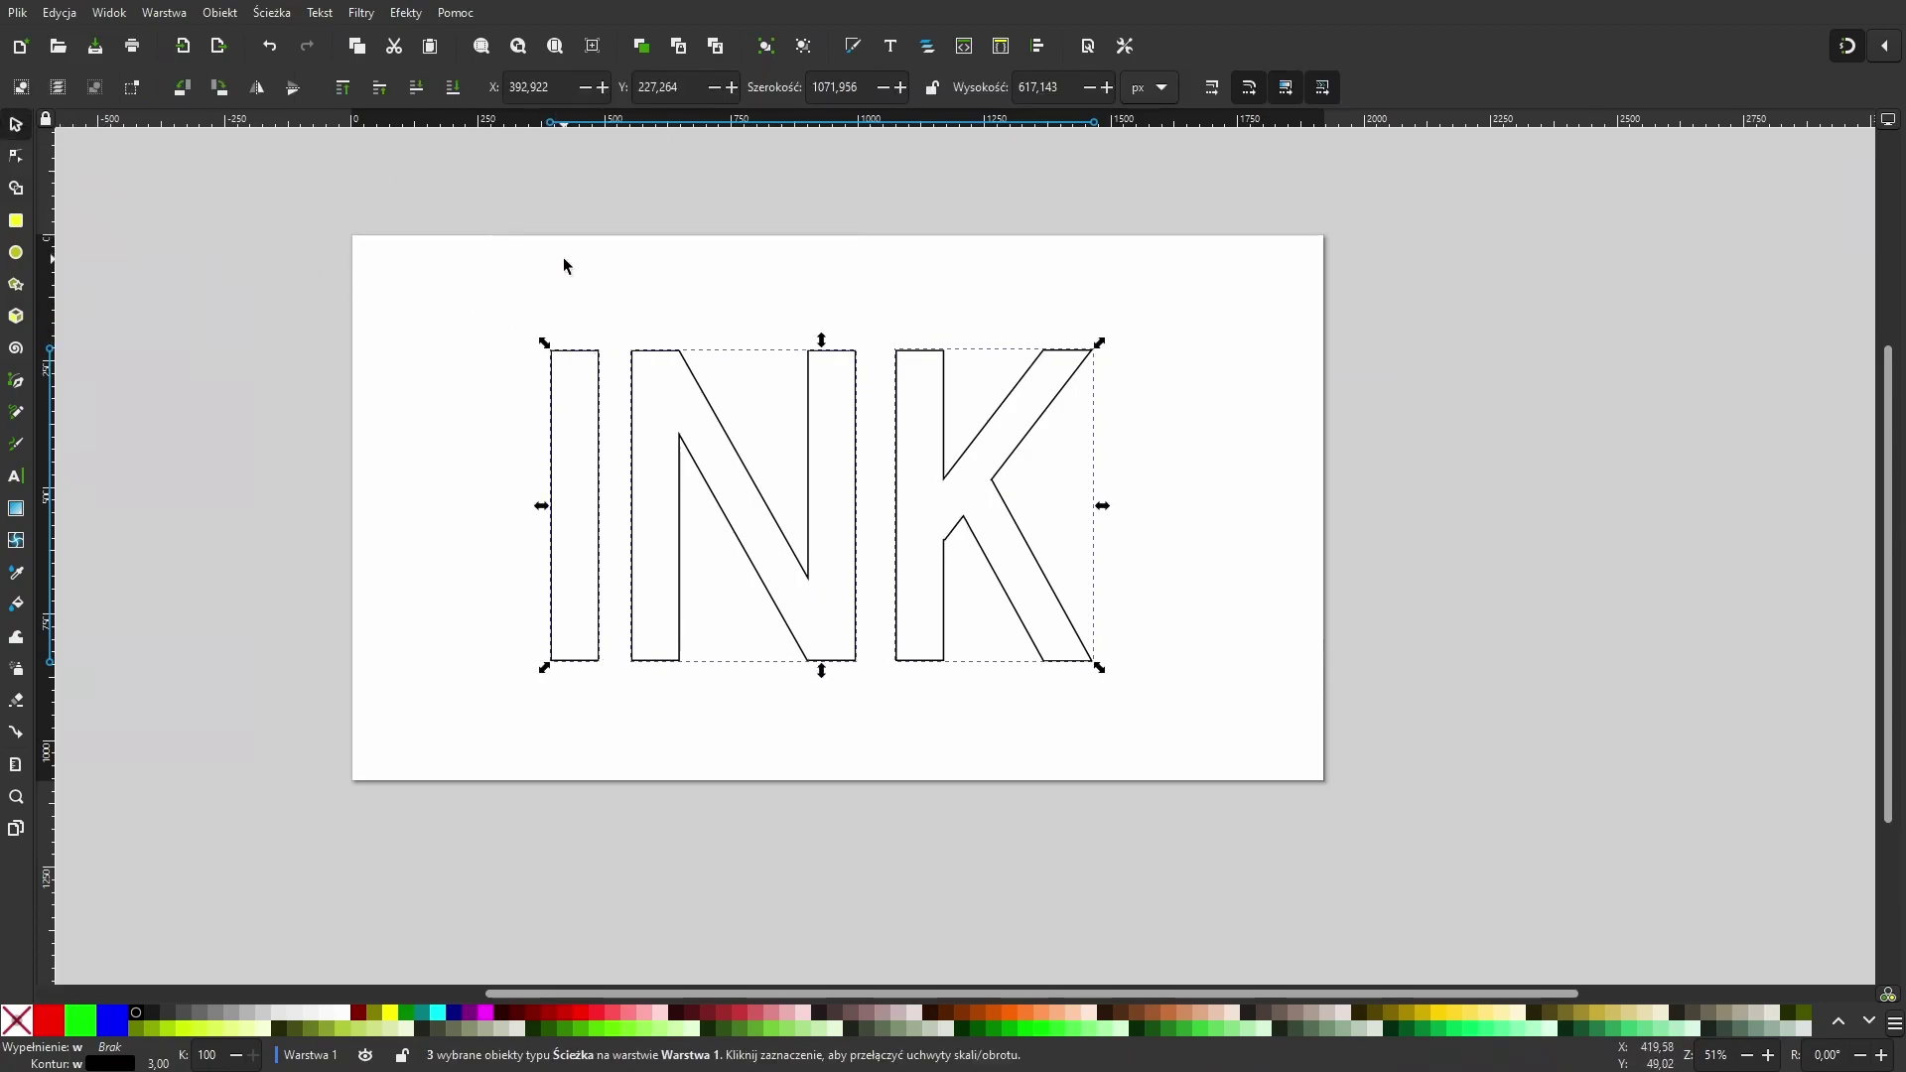
Step: Open the path effects editor, inspect the K's effect, and select all three letters
click(269, 12)
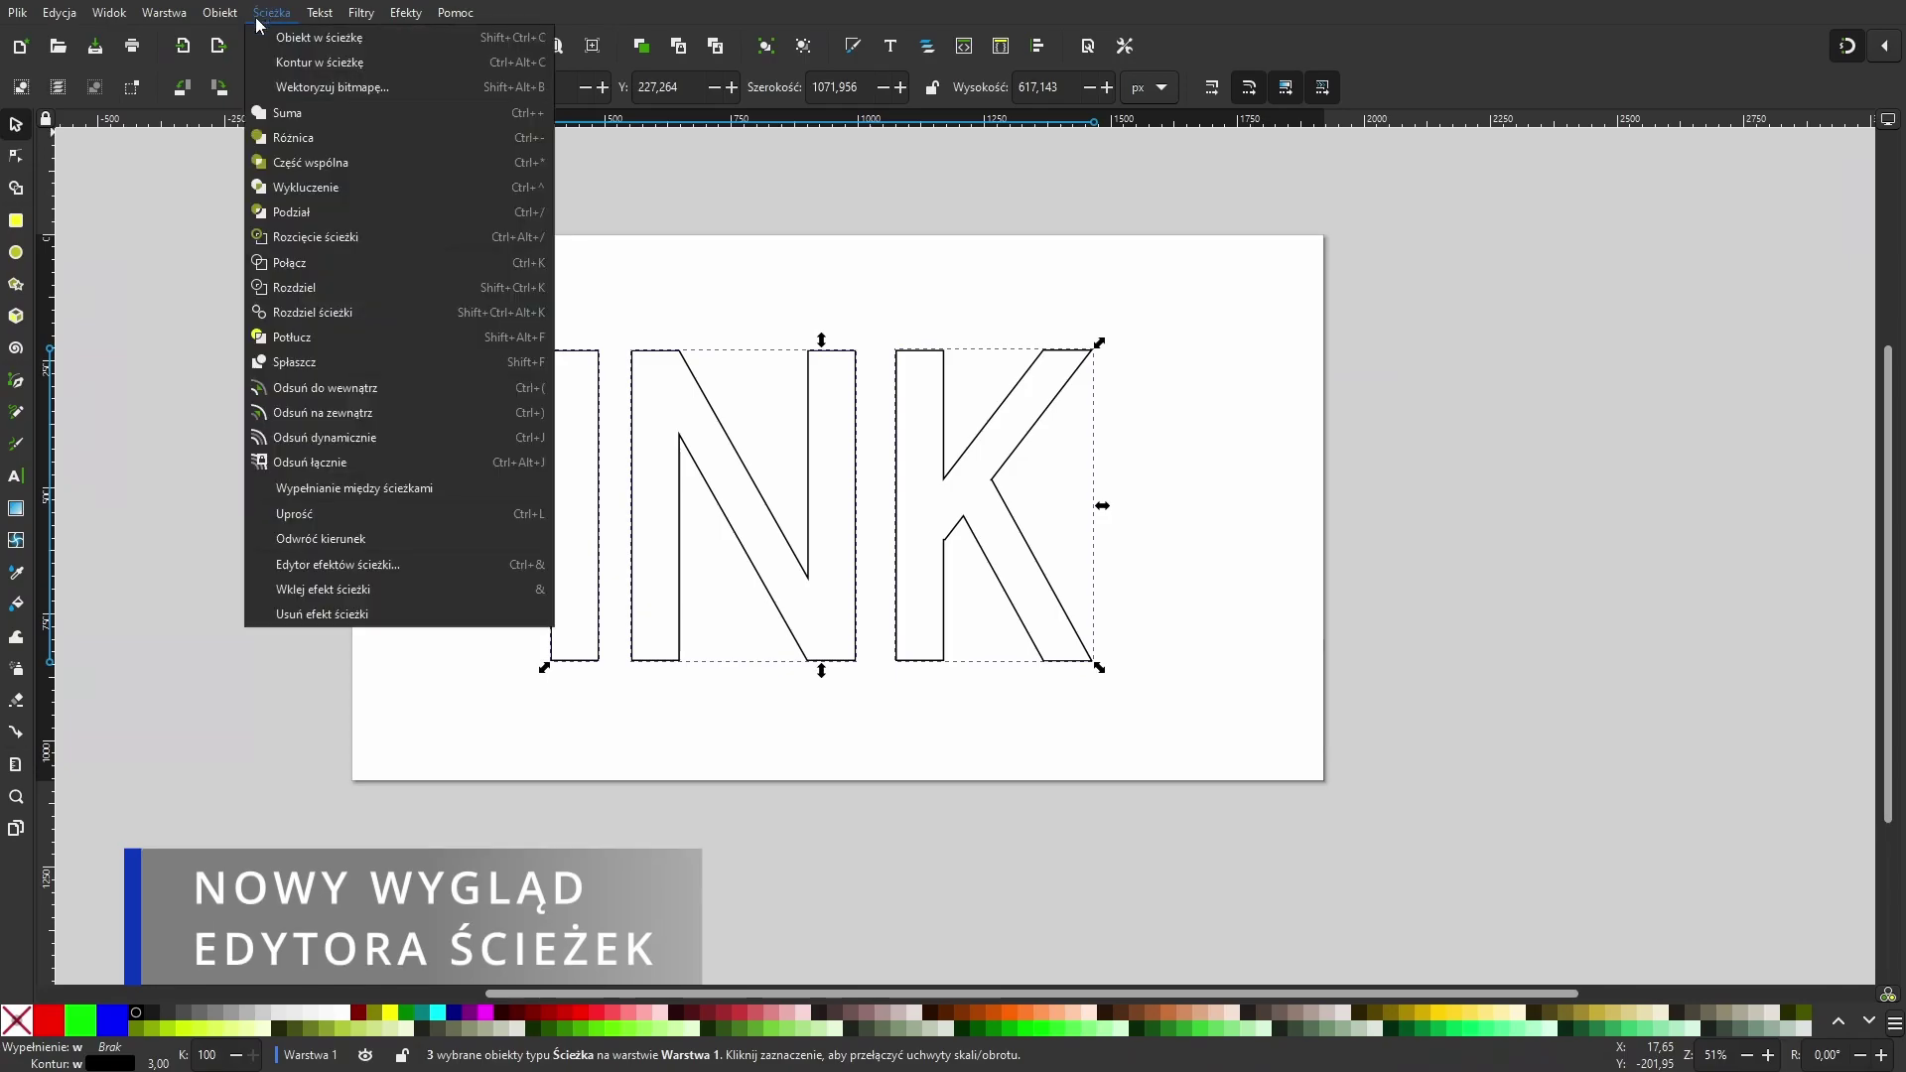
click(286, 564)
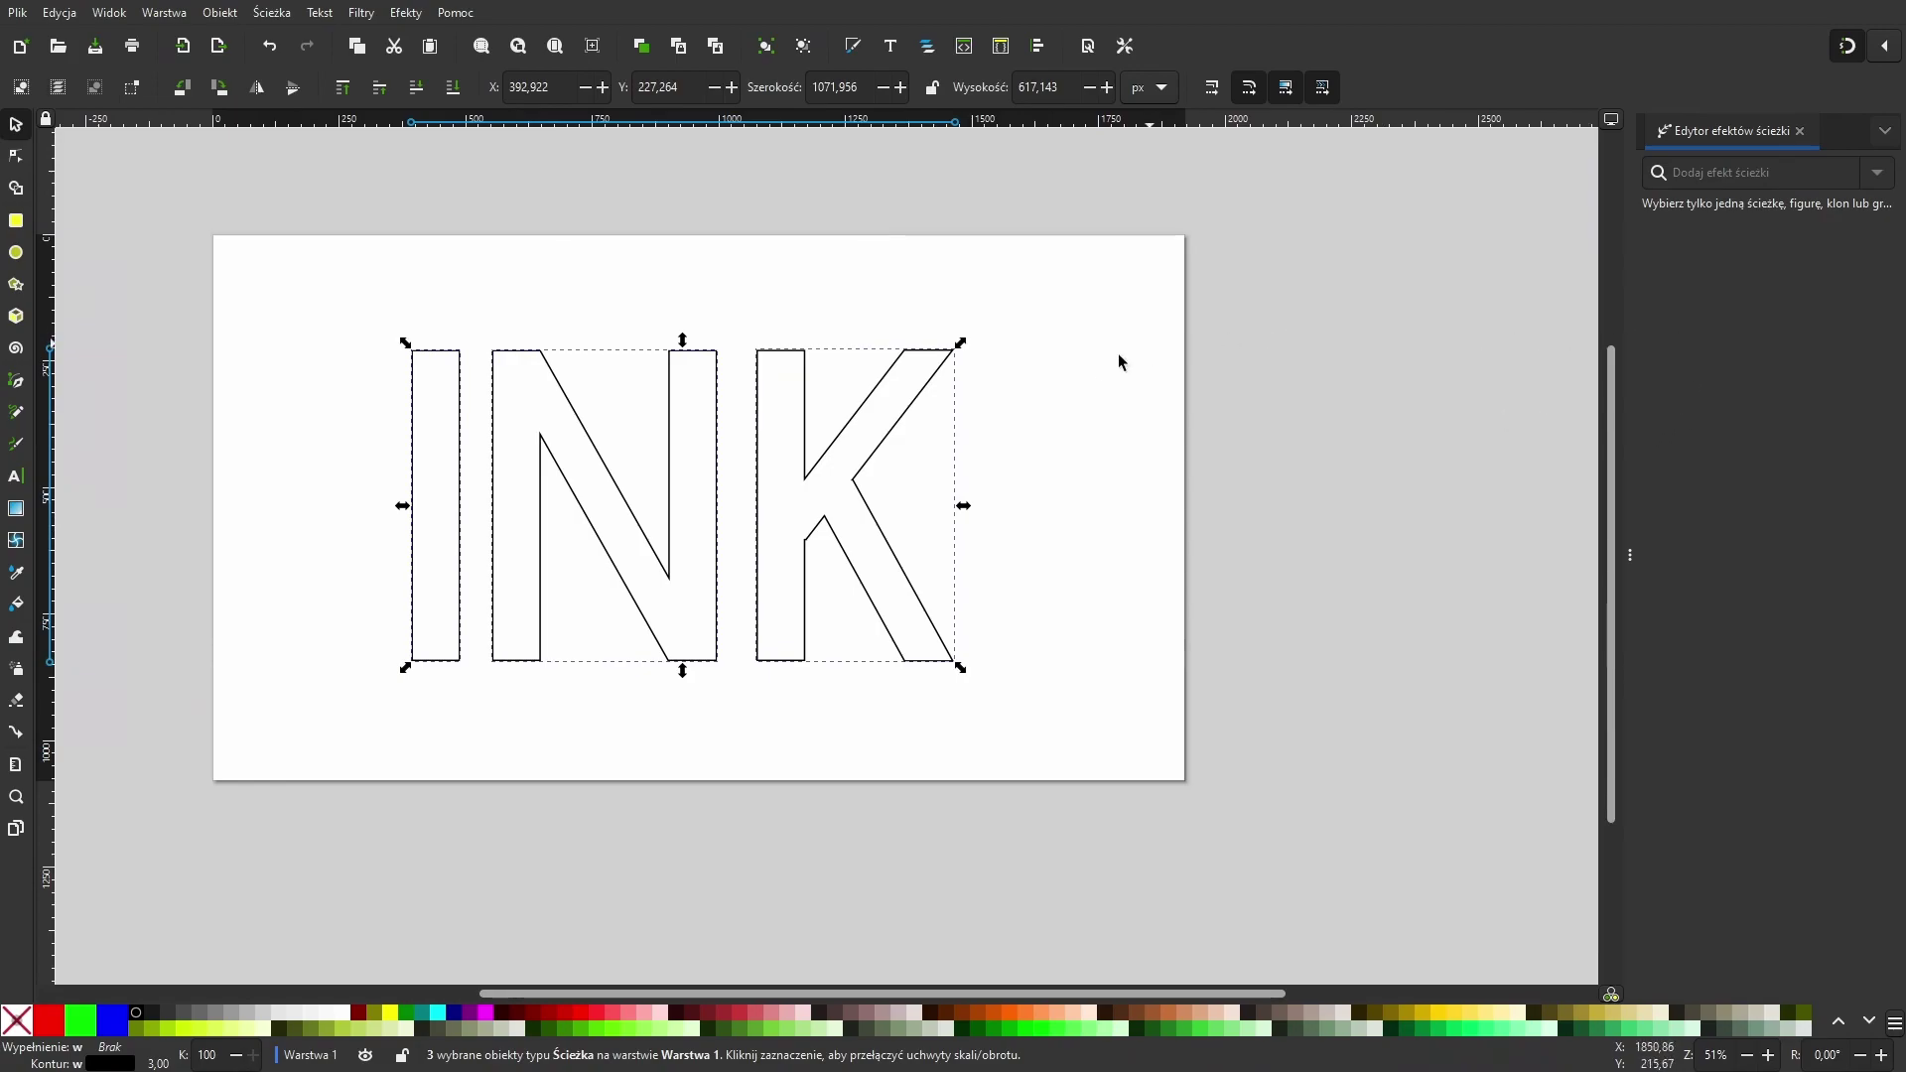
click(980, 418)
click(907, 413)
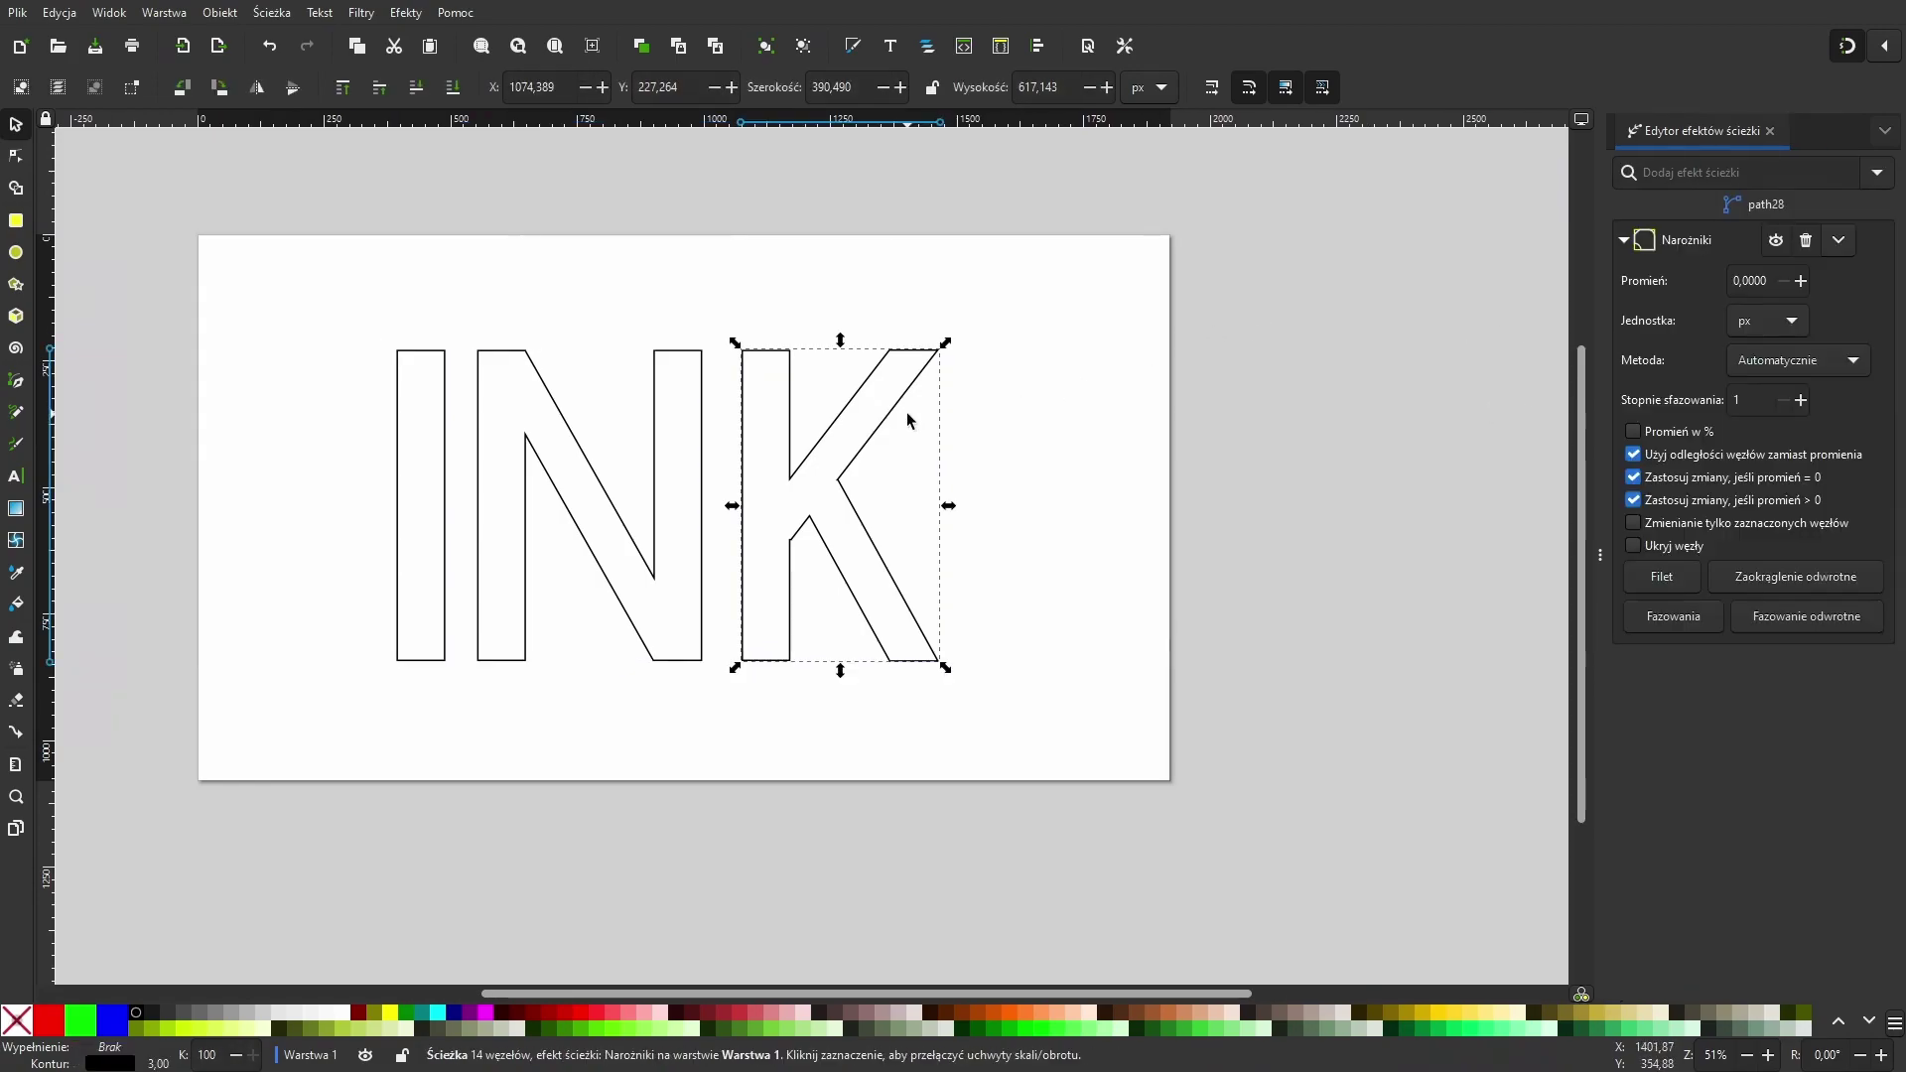
drag(323, 282, 1288, 800)
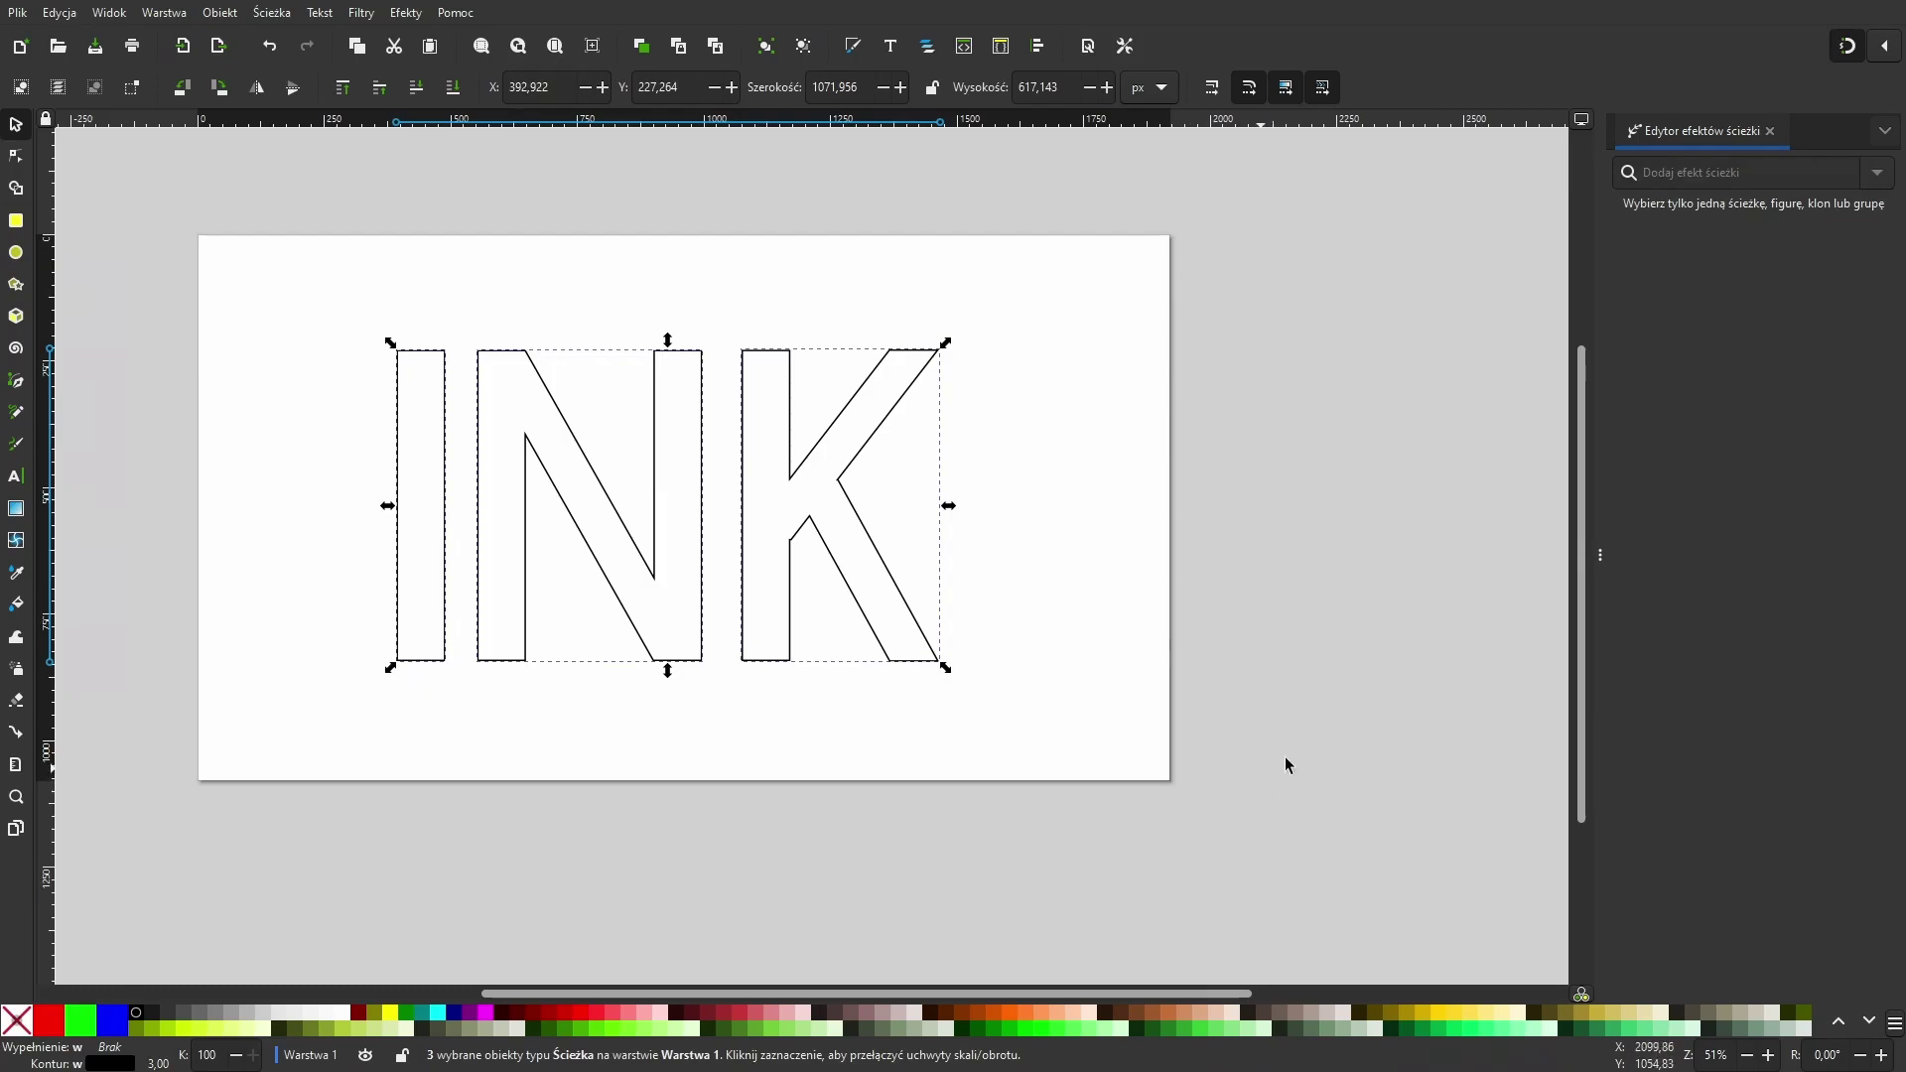
Step: Combine the I, N and K into one 30-node path and list the available path effects
click(272, 13)
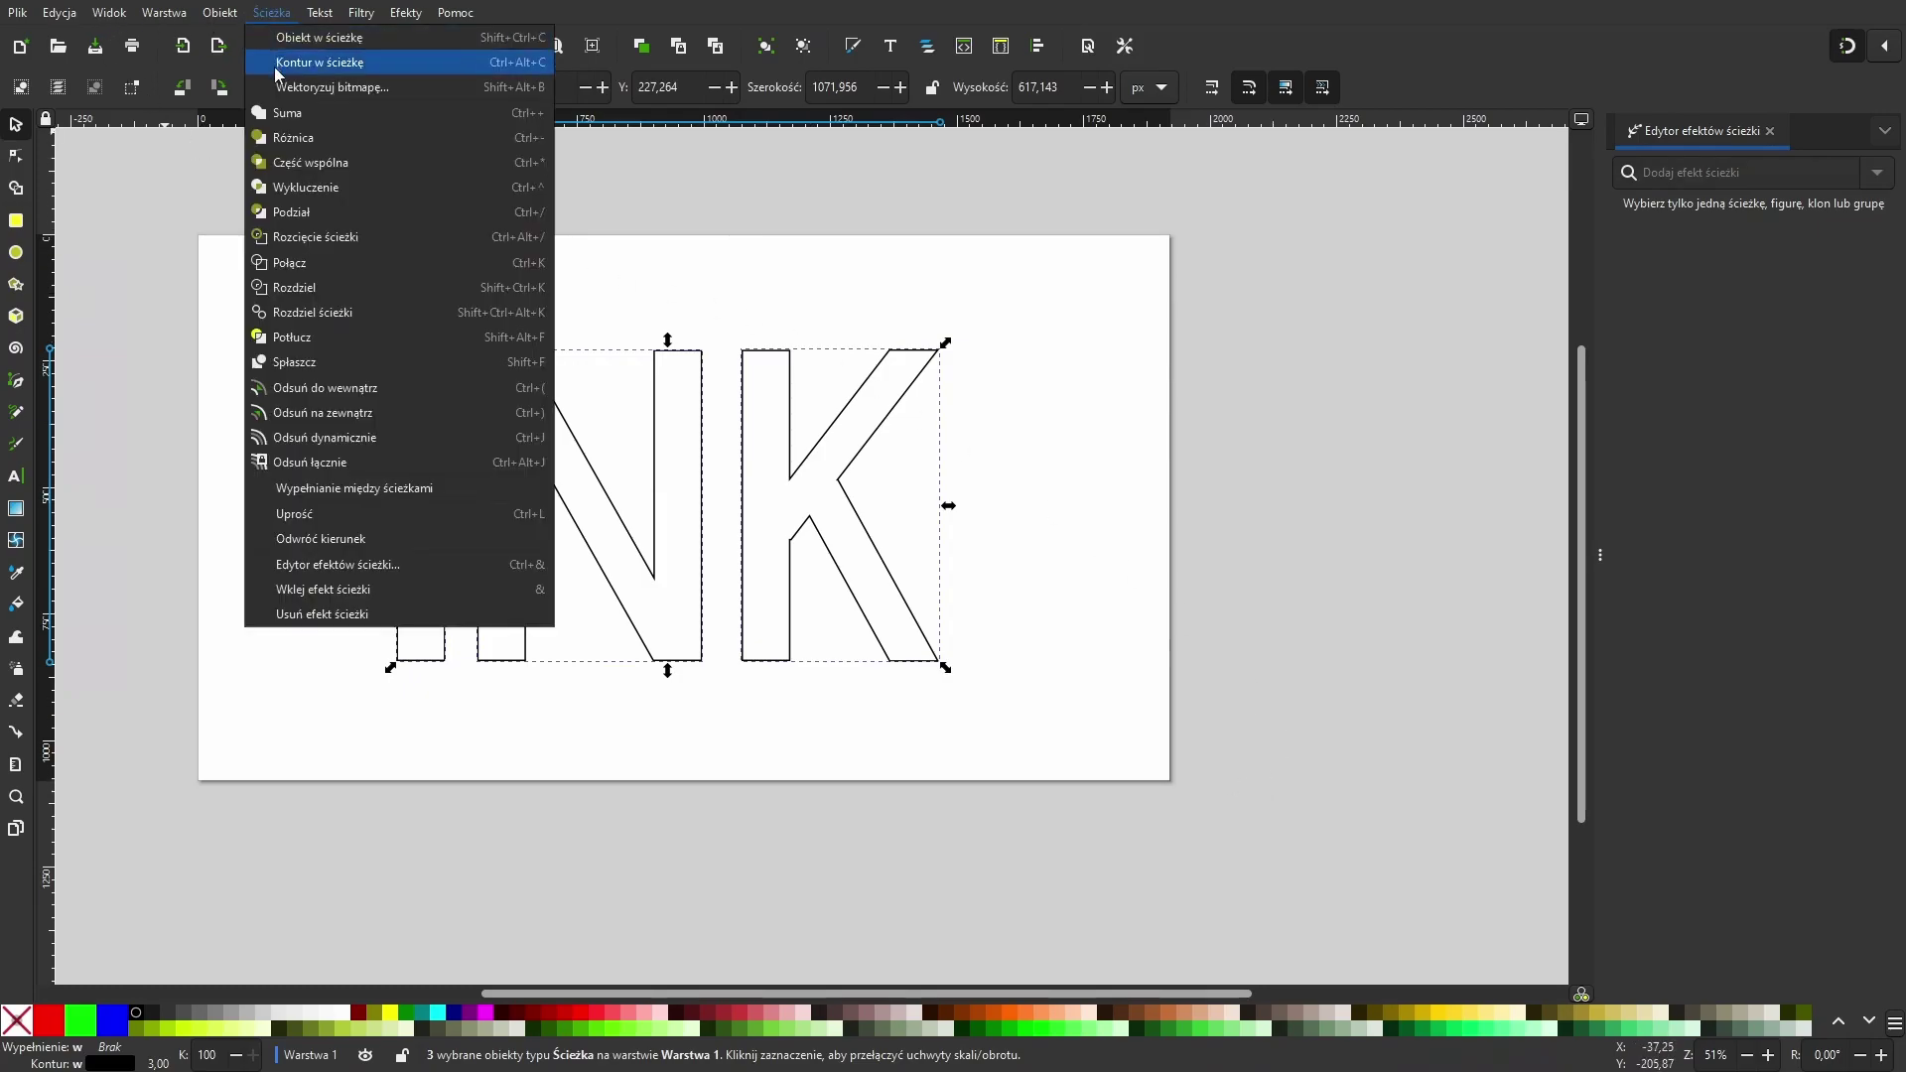
click(278, 67)
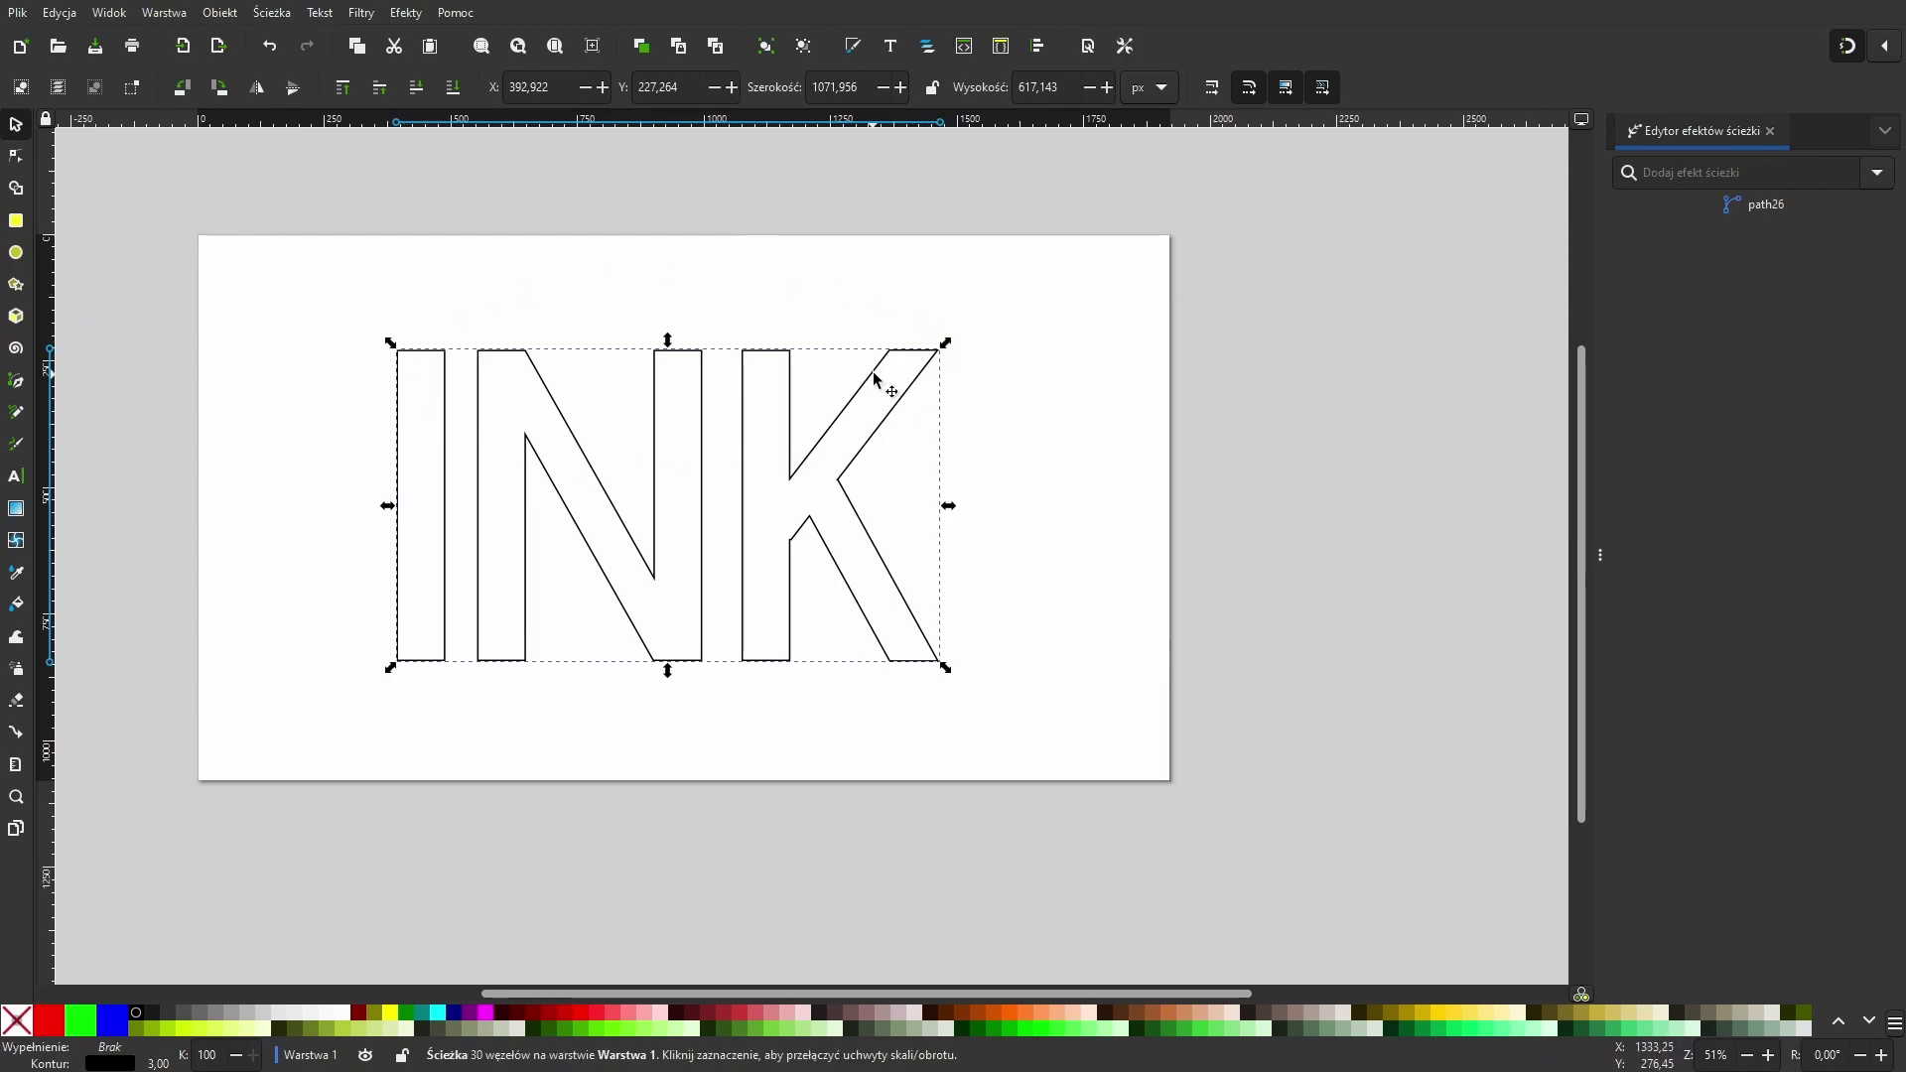
click(1885, 175)
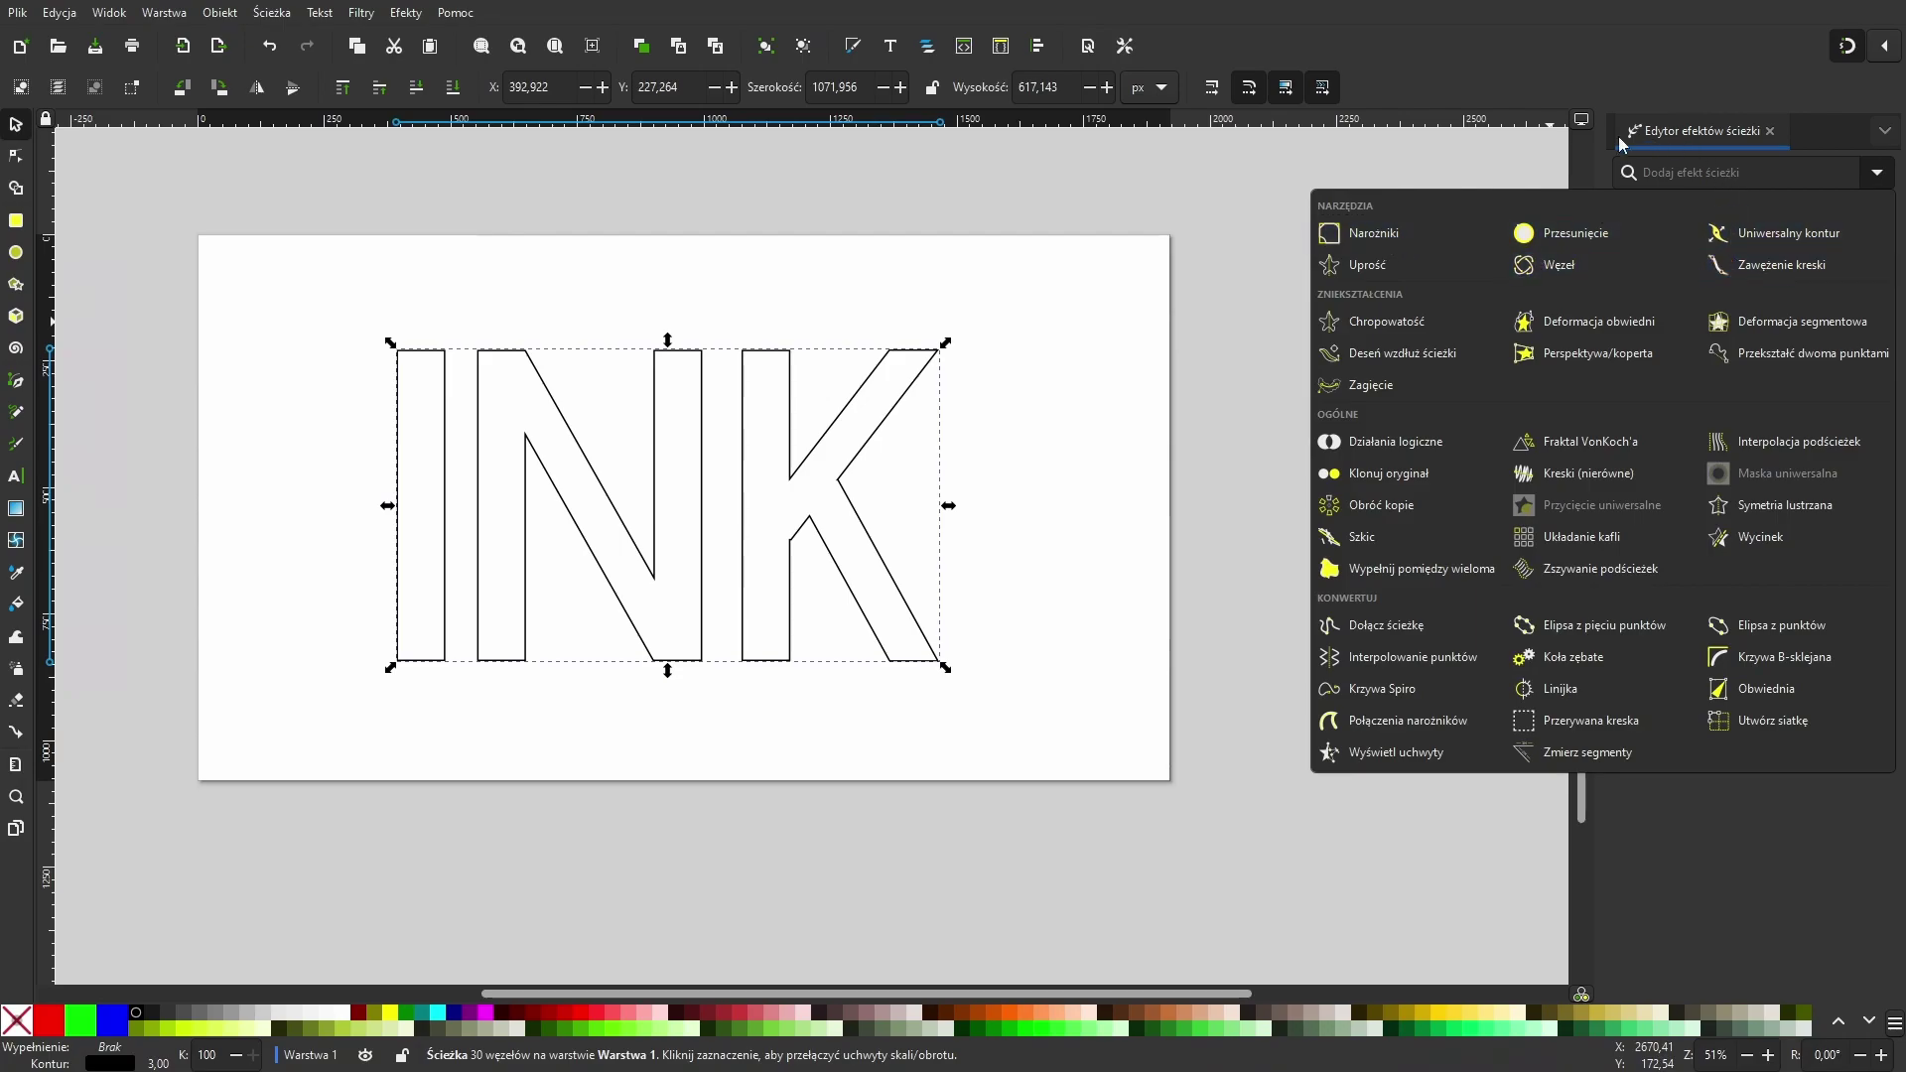
Step: Stack Przesunięcie (Offset), Narożniki (Corners) and Klonuj oryginał (Clone original) effects on the INK path
click(1594, 164)
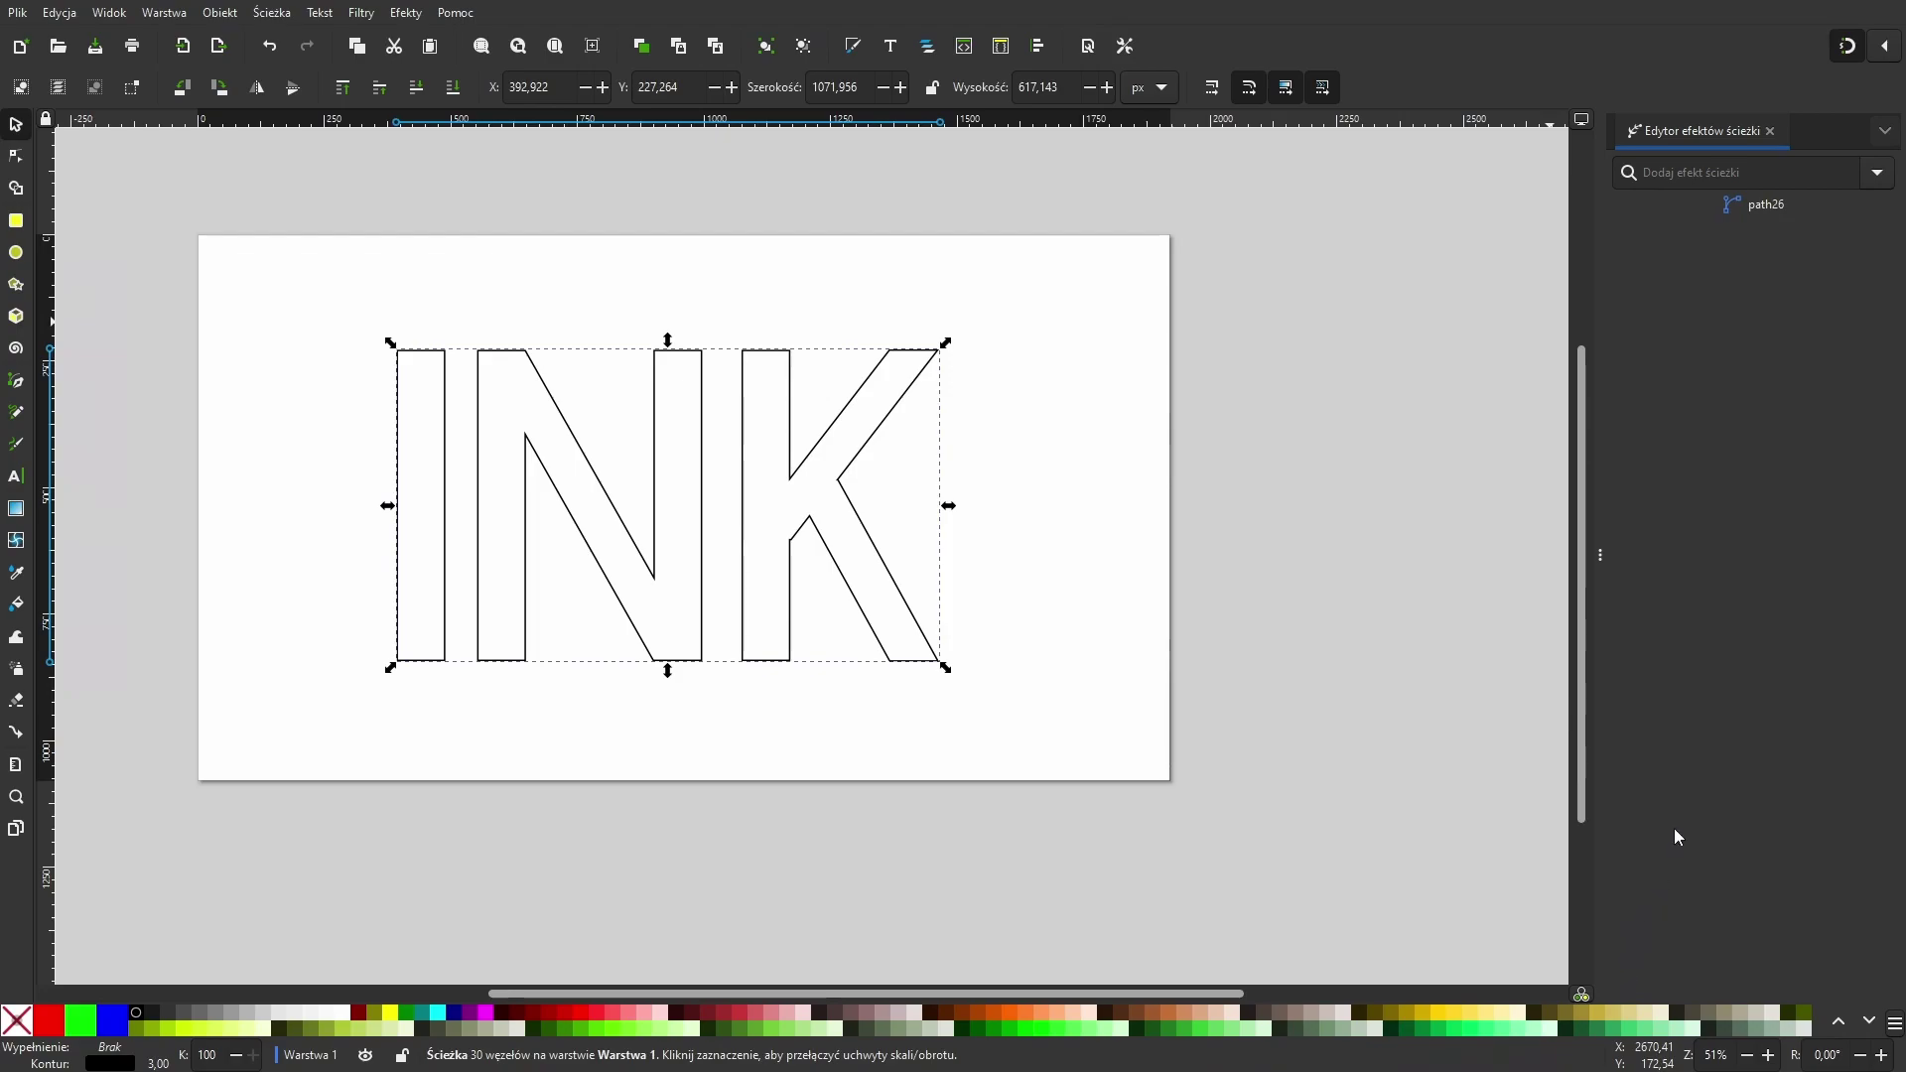
click(1877, 173)
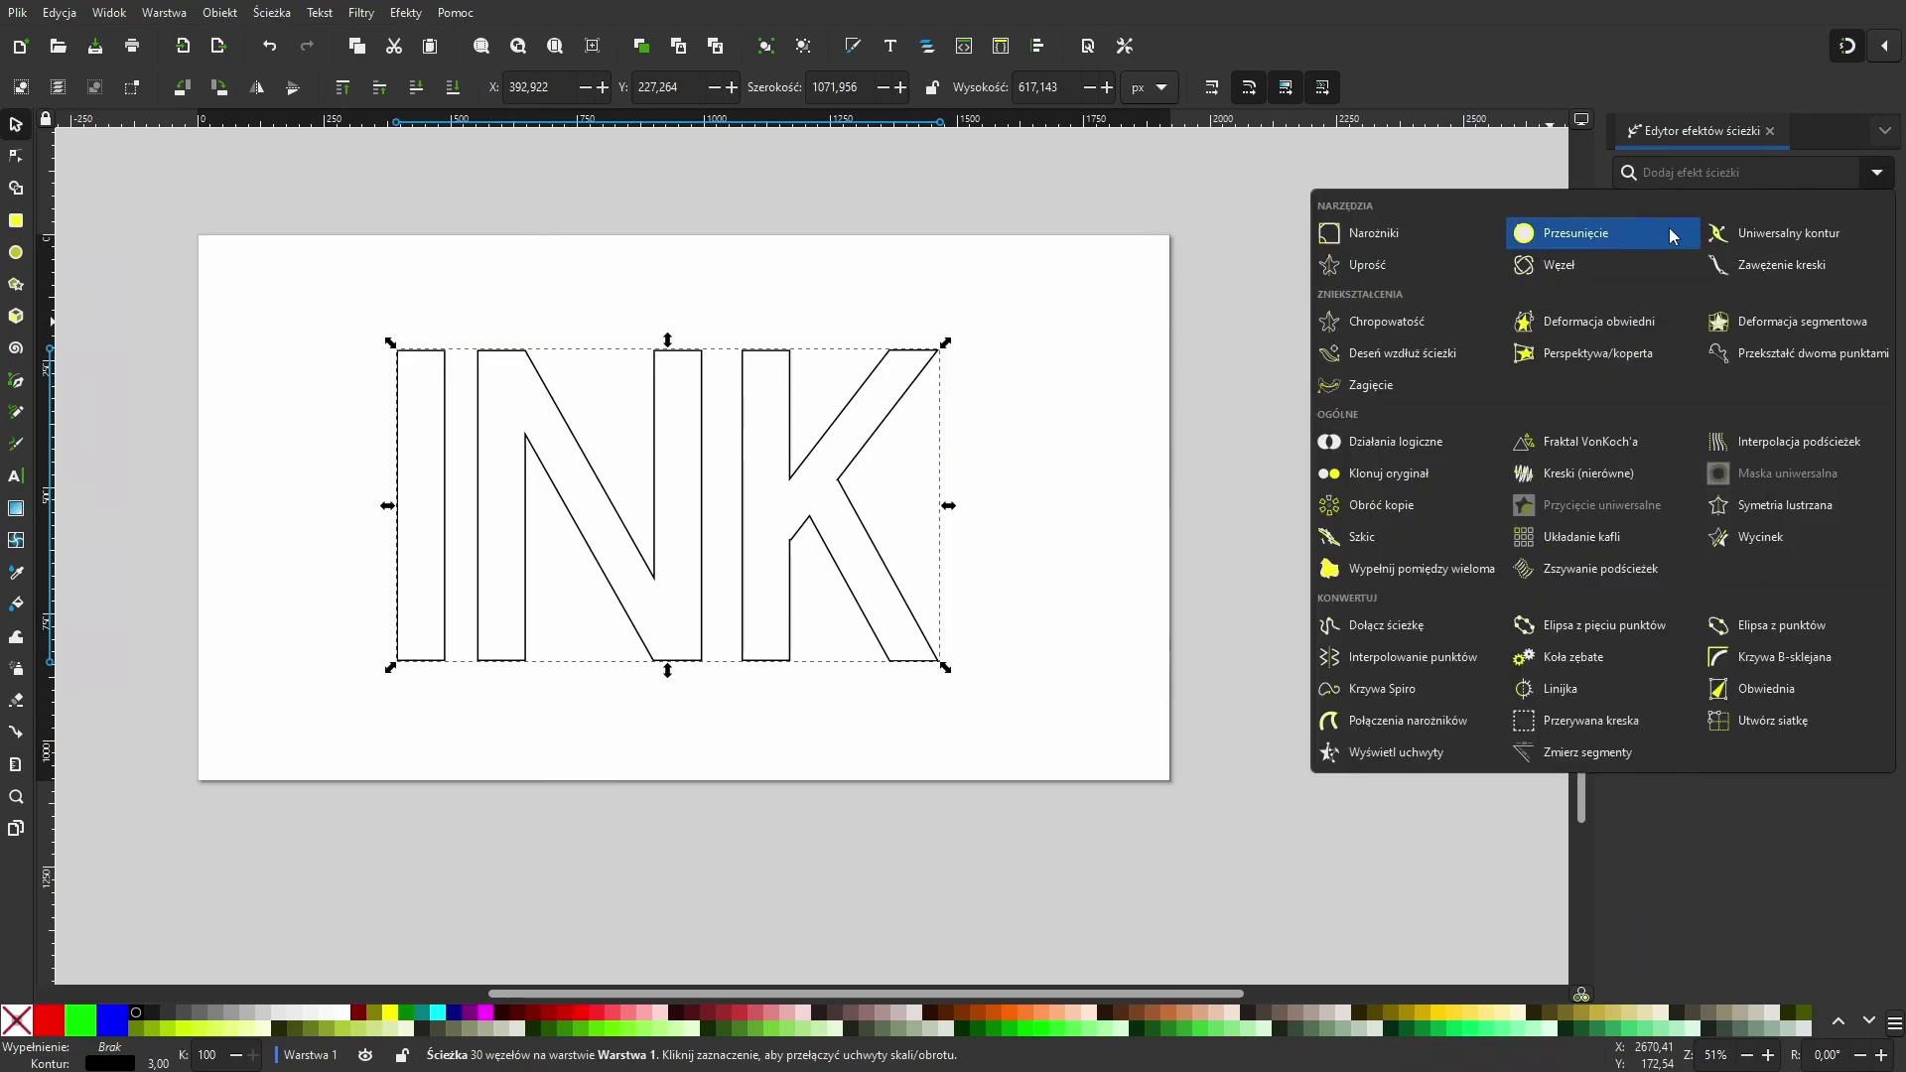
click(1607, 242)
click(1877, 172)
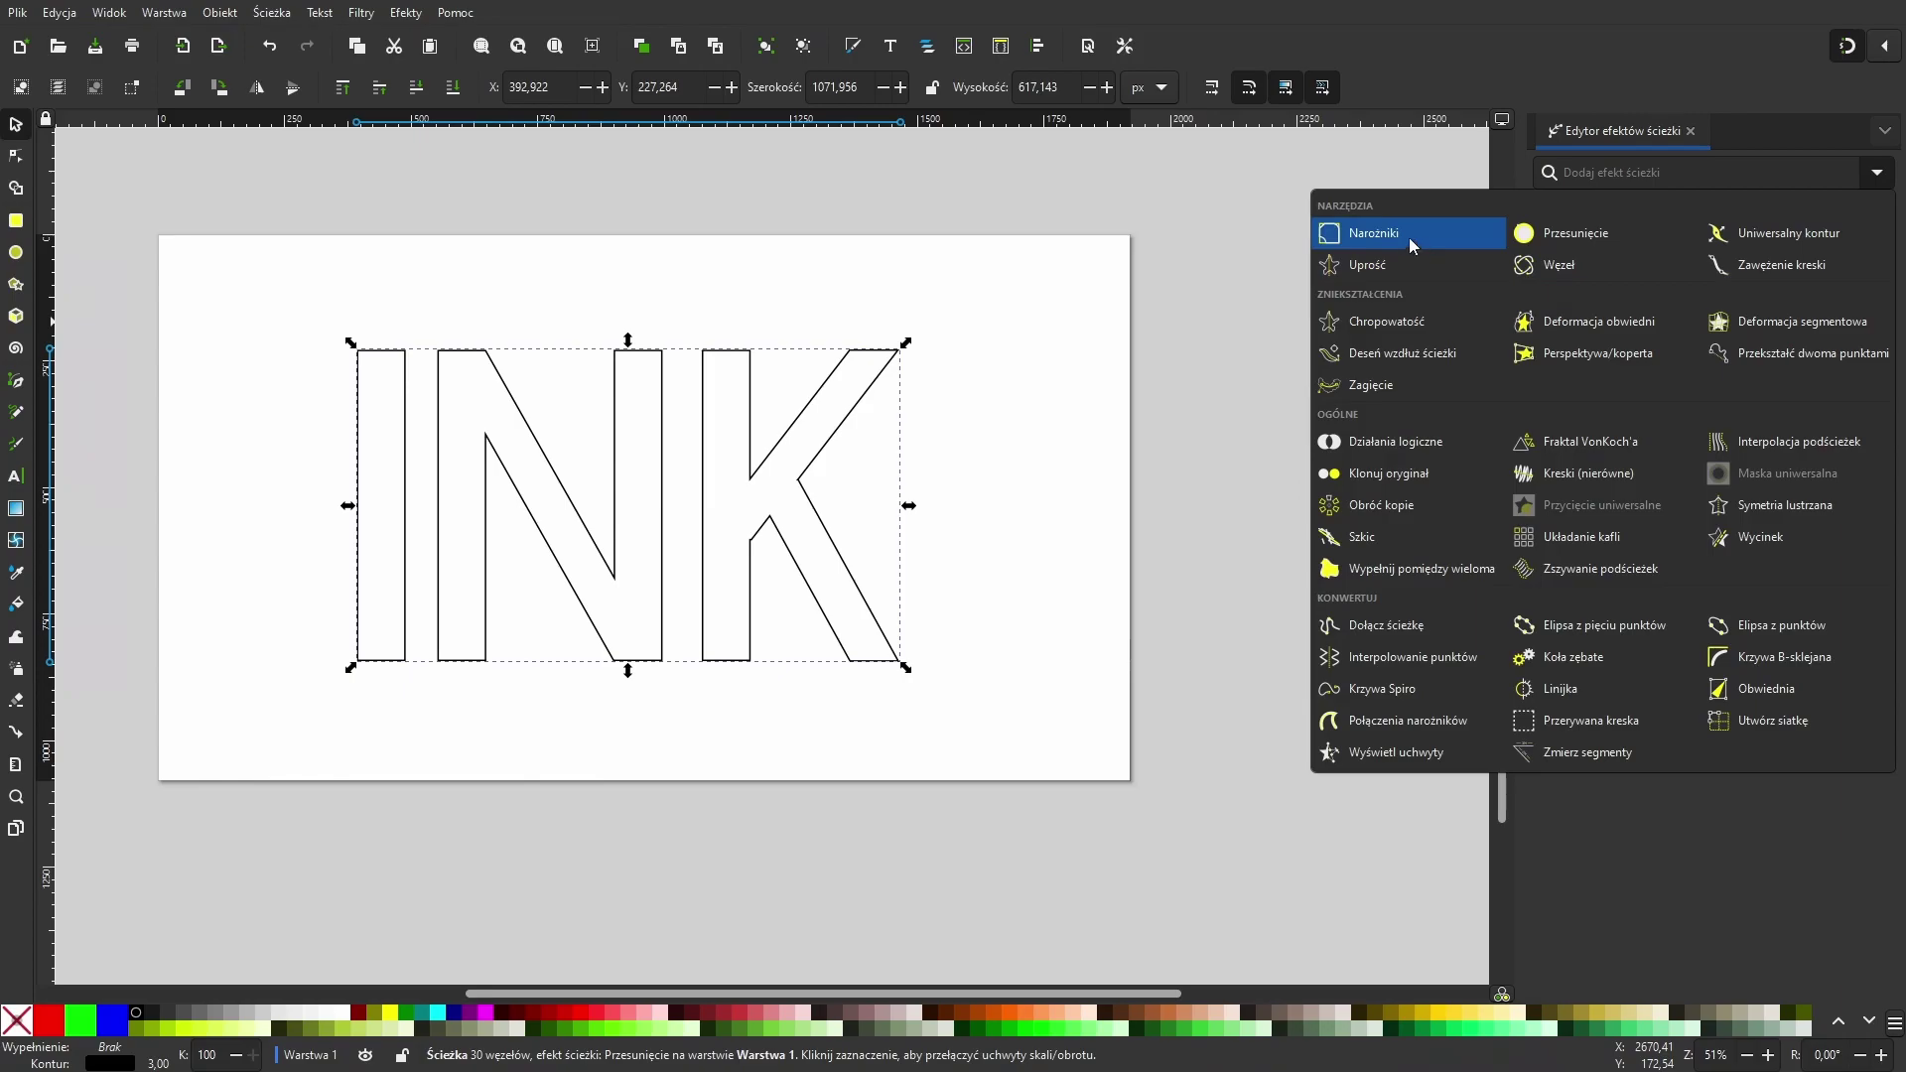
click(1369, 232)
click(1877, 173)
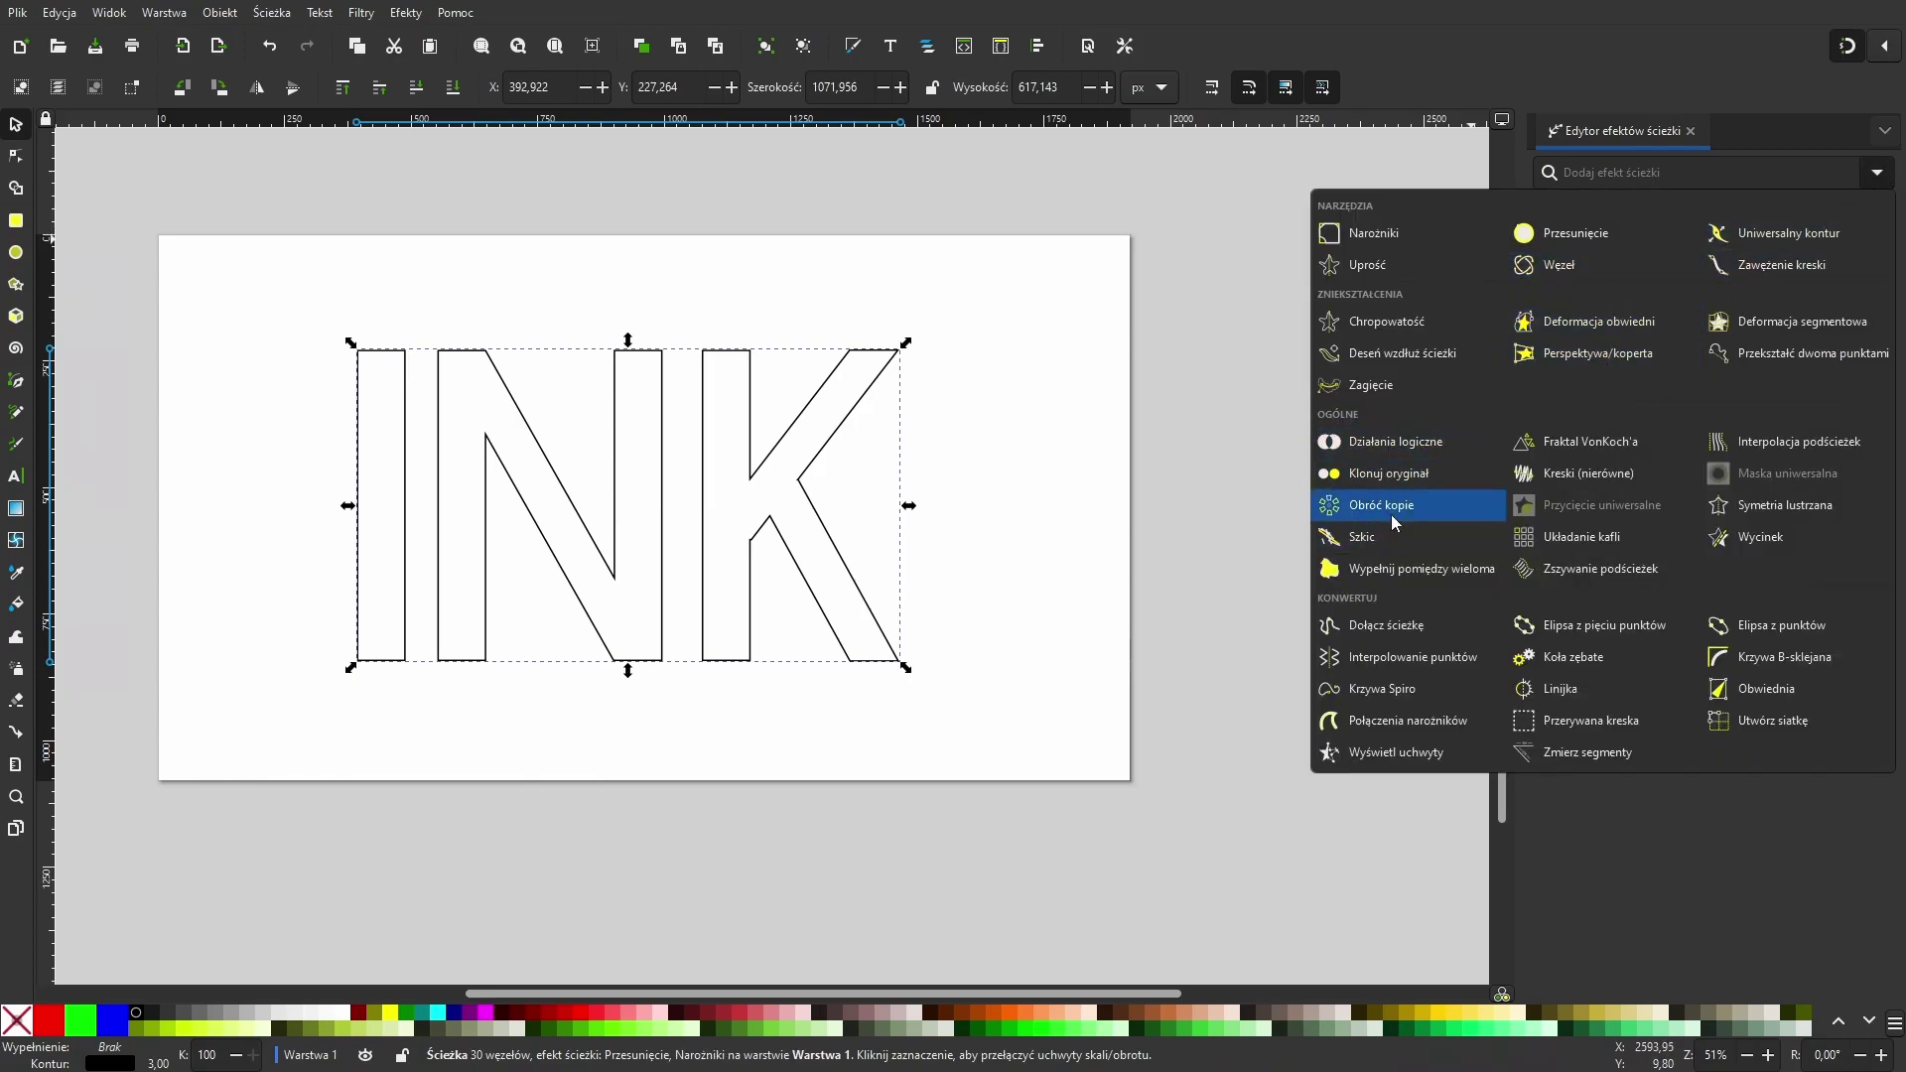
click(1391, 473)
Step: Reorder the path effects, dragging Przesunięcie and then Klonuj oryginał to the stack bottom
click(1544, 333)
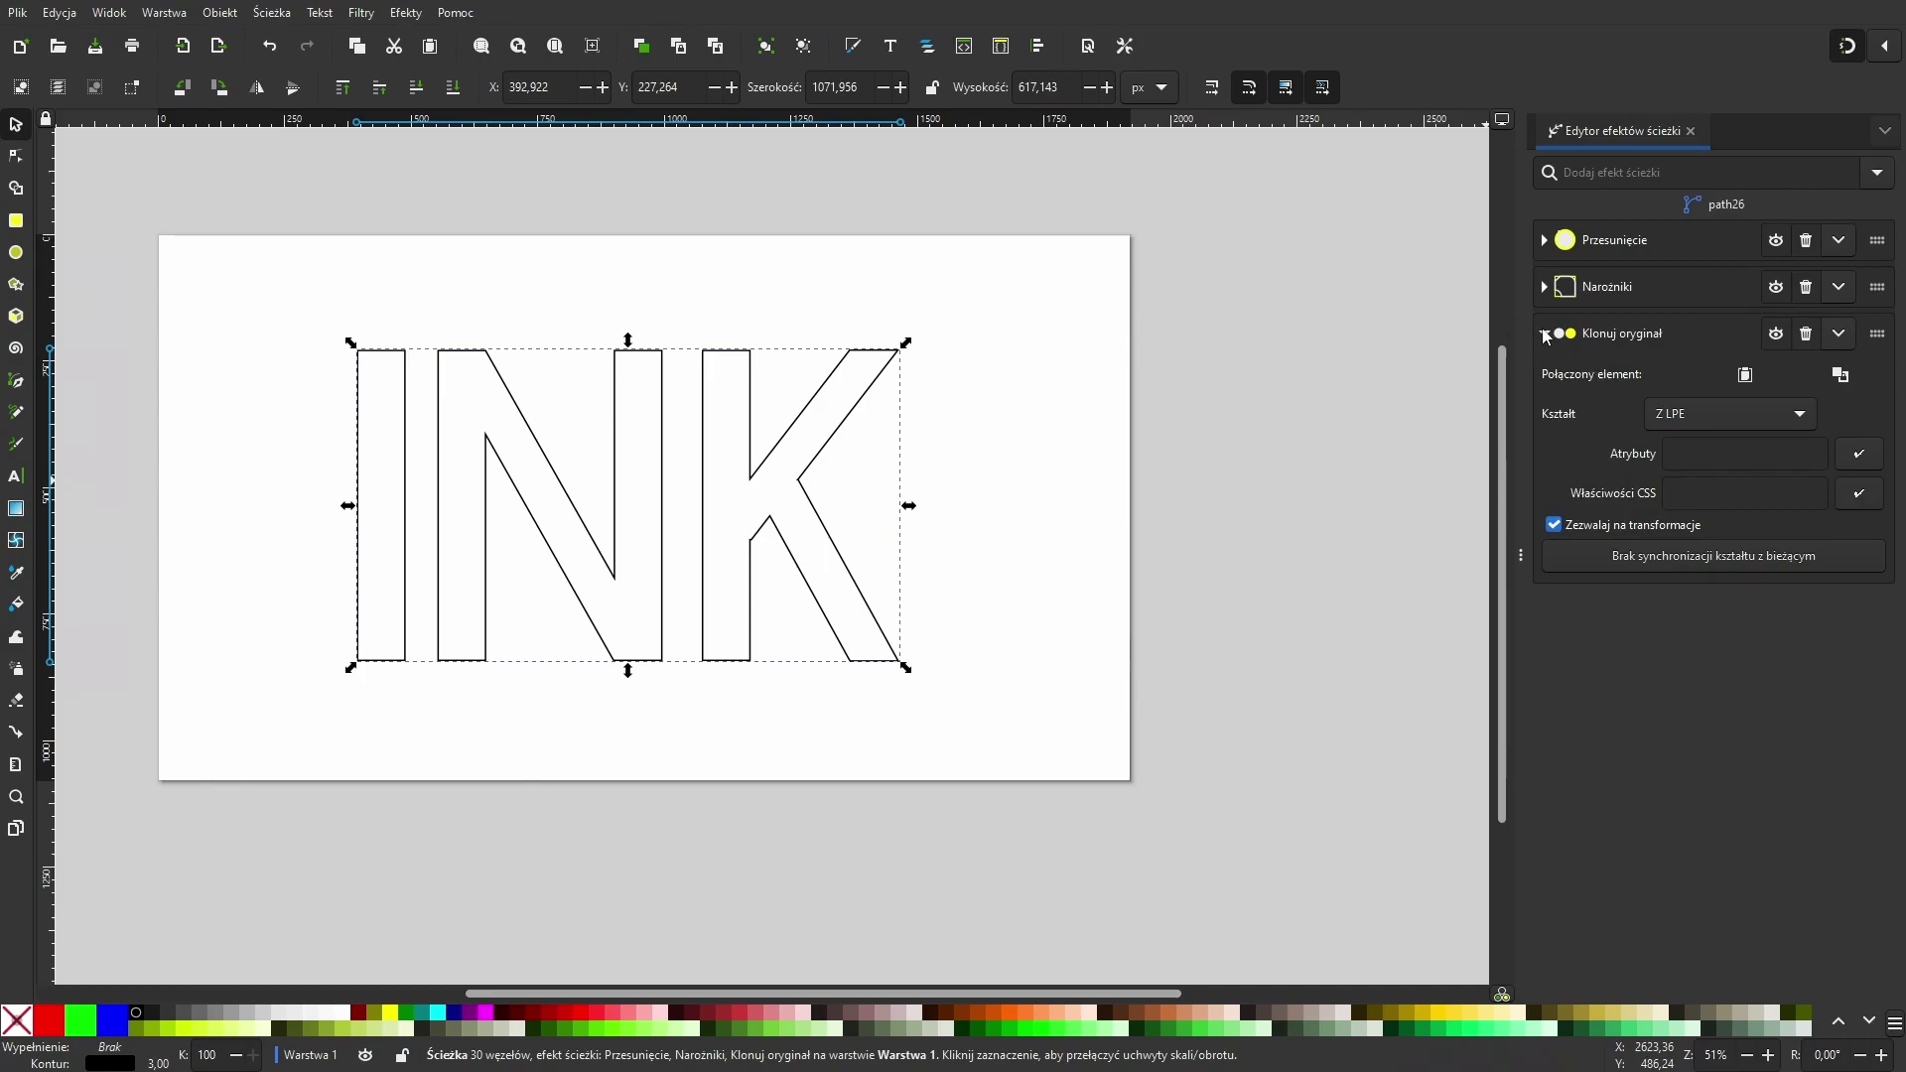
click(1676, 240)
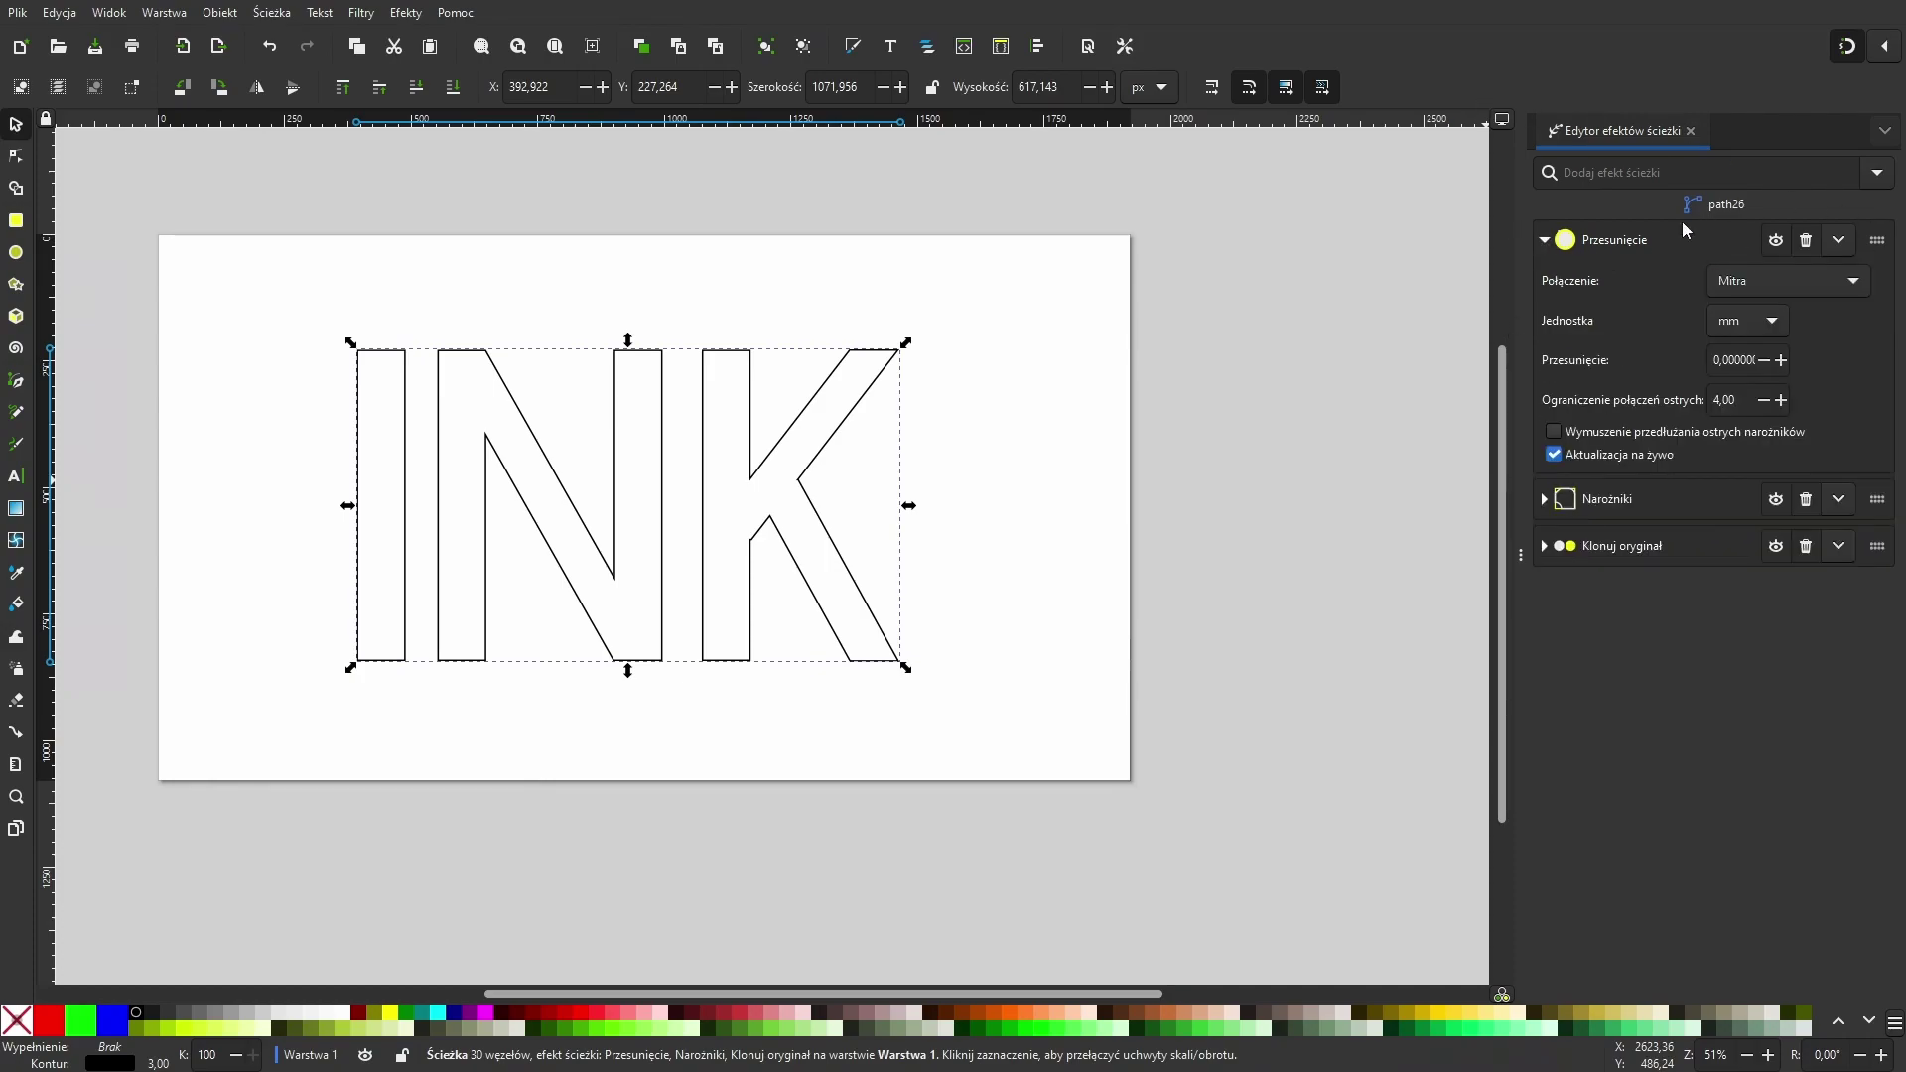
drag(1877, 241, 1883, 586)
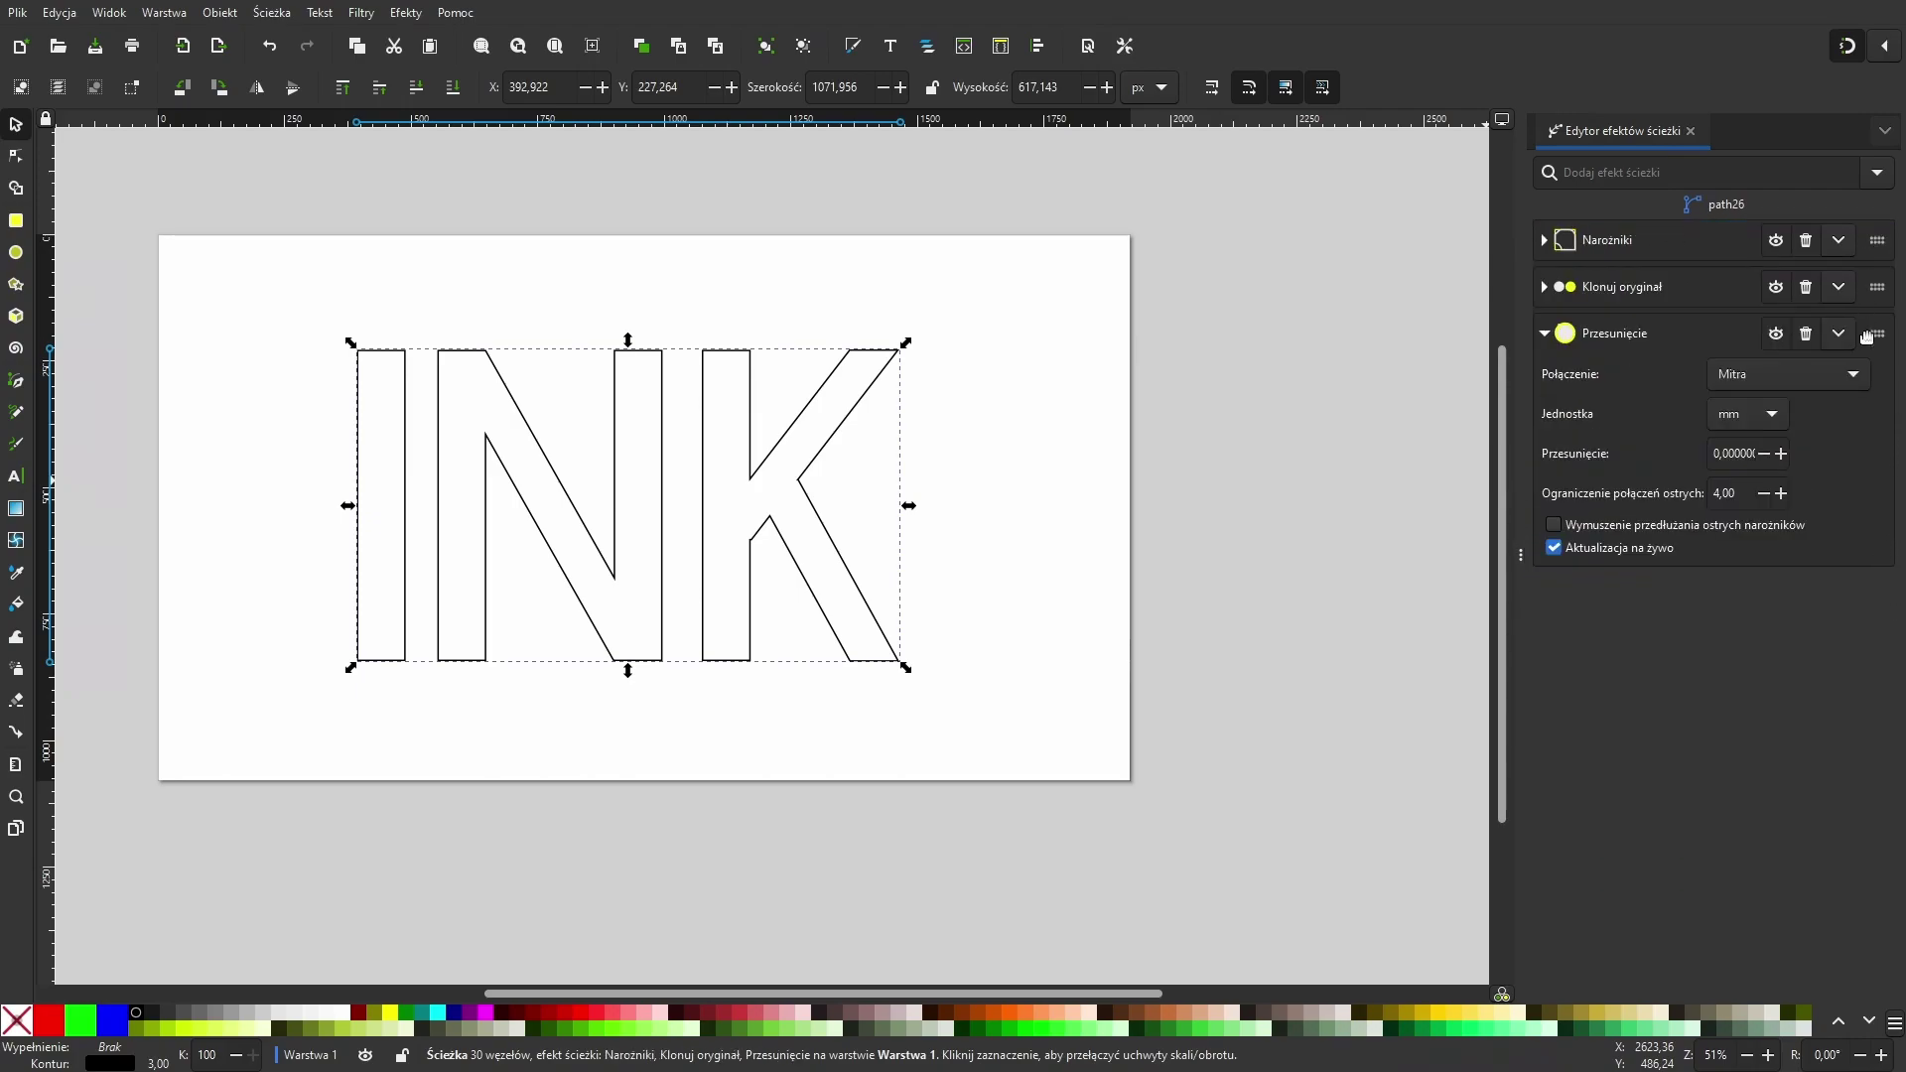
drag(1878, 290, 1839, 574)
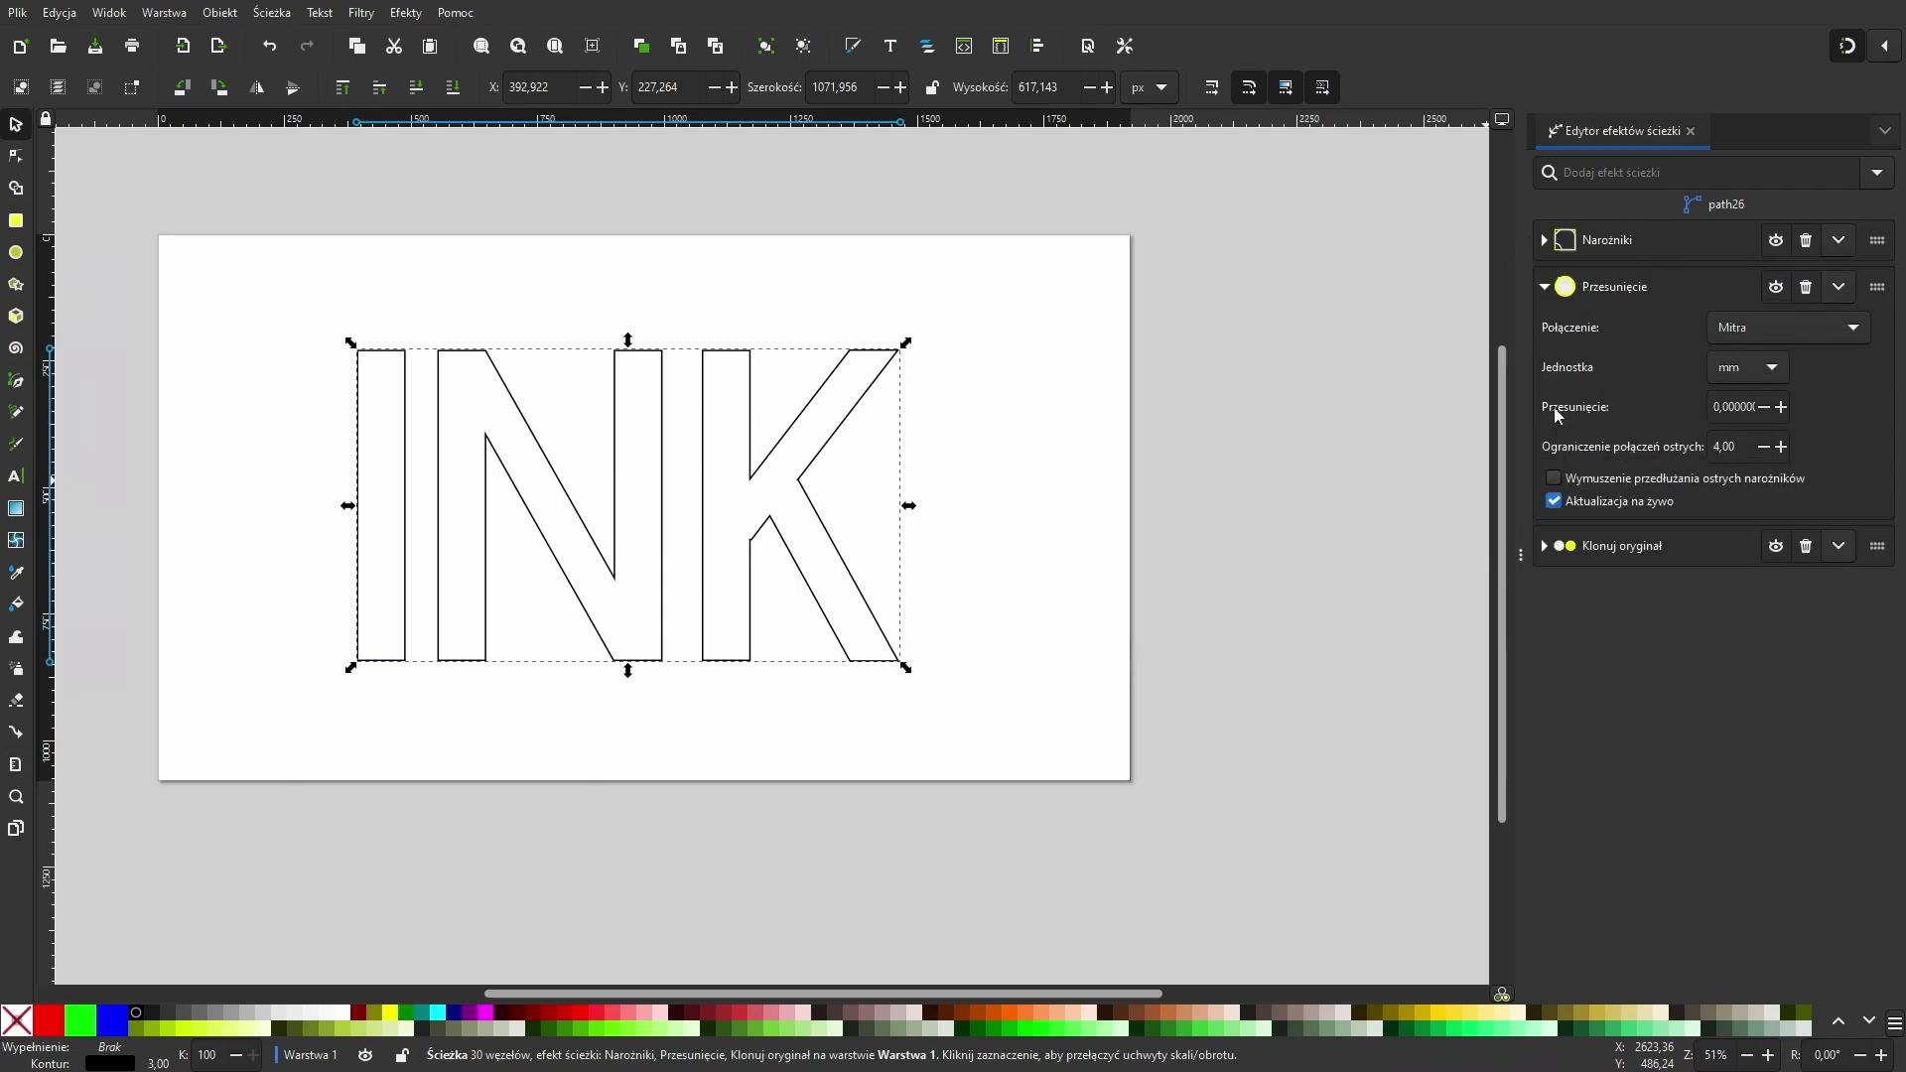
click(1544, 288)
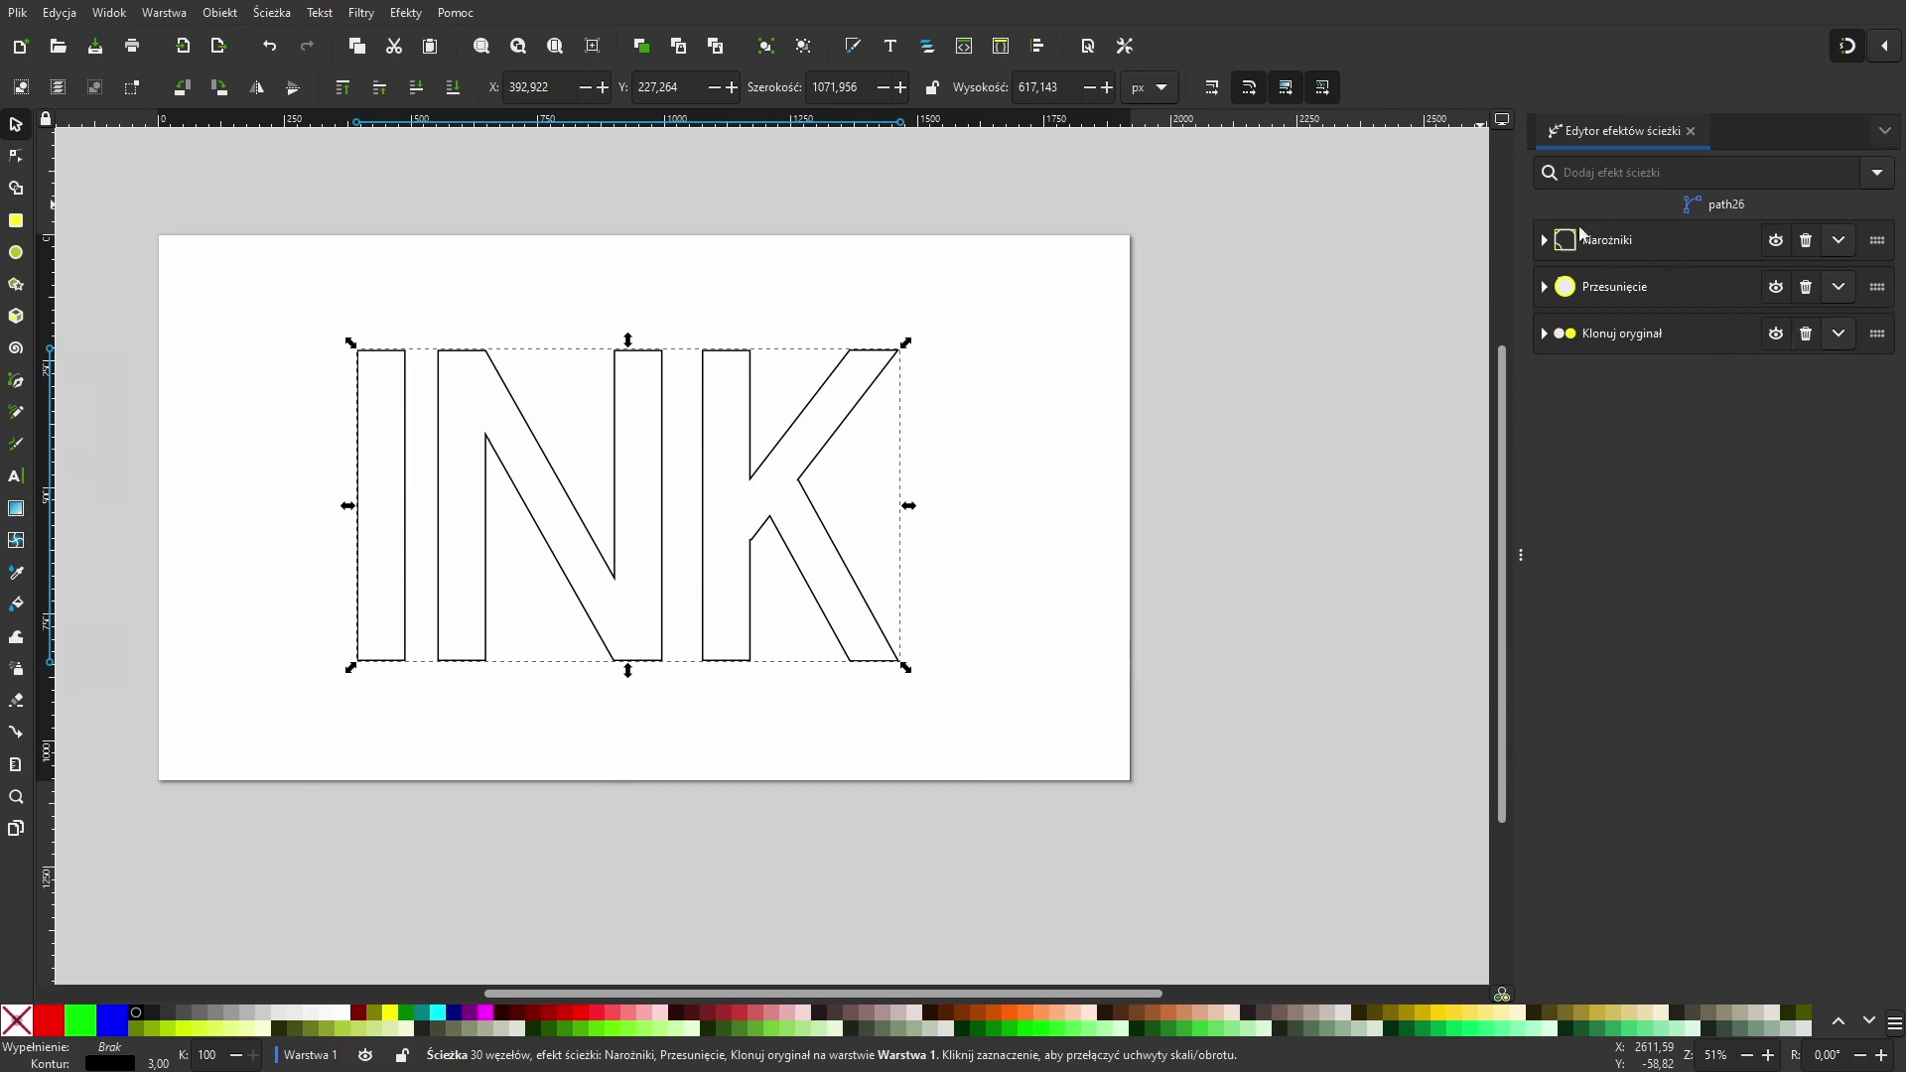
Step: Delete the Klonuj oryginał, Przesunięcie and Narożniki effects, close Path Effects, and edit nodes
click(1805, 335)
click(1806, 288)
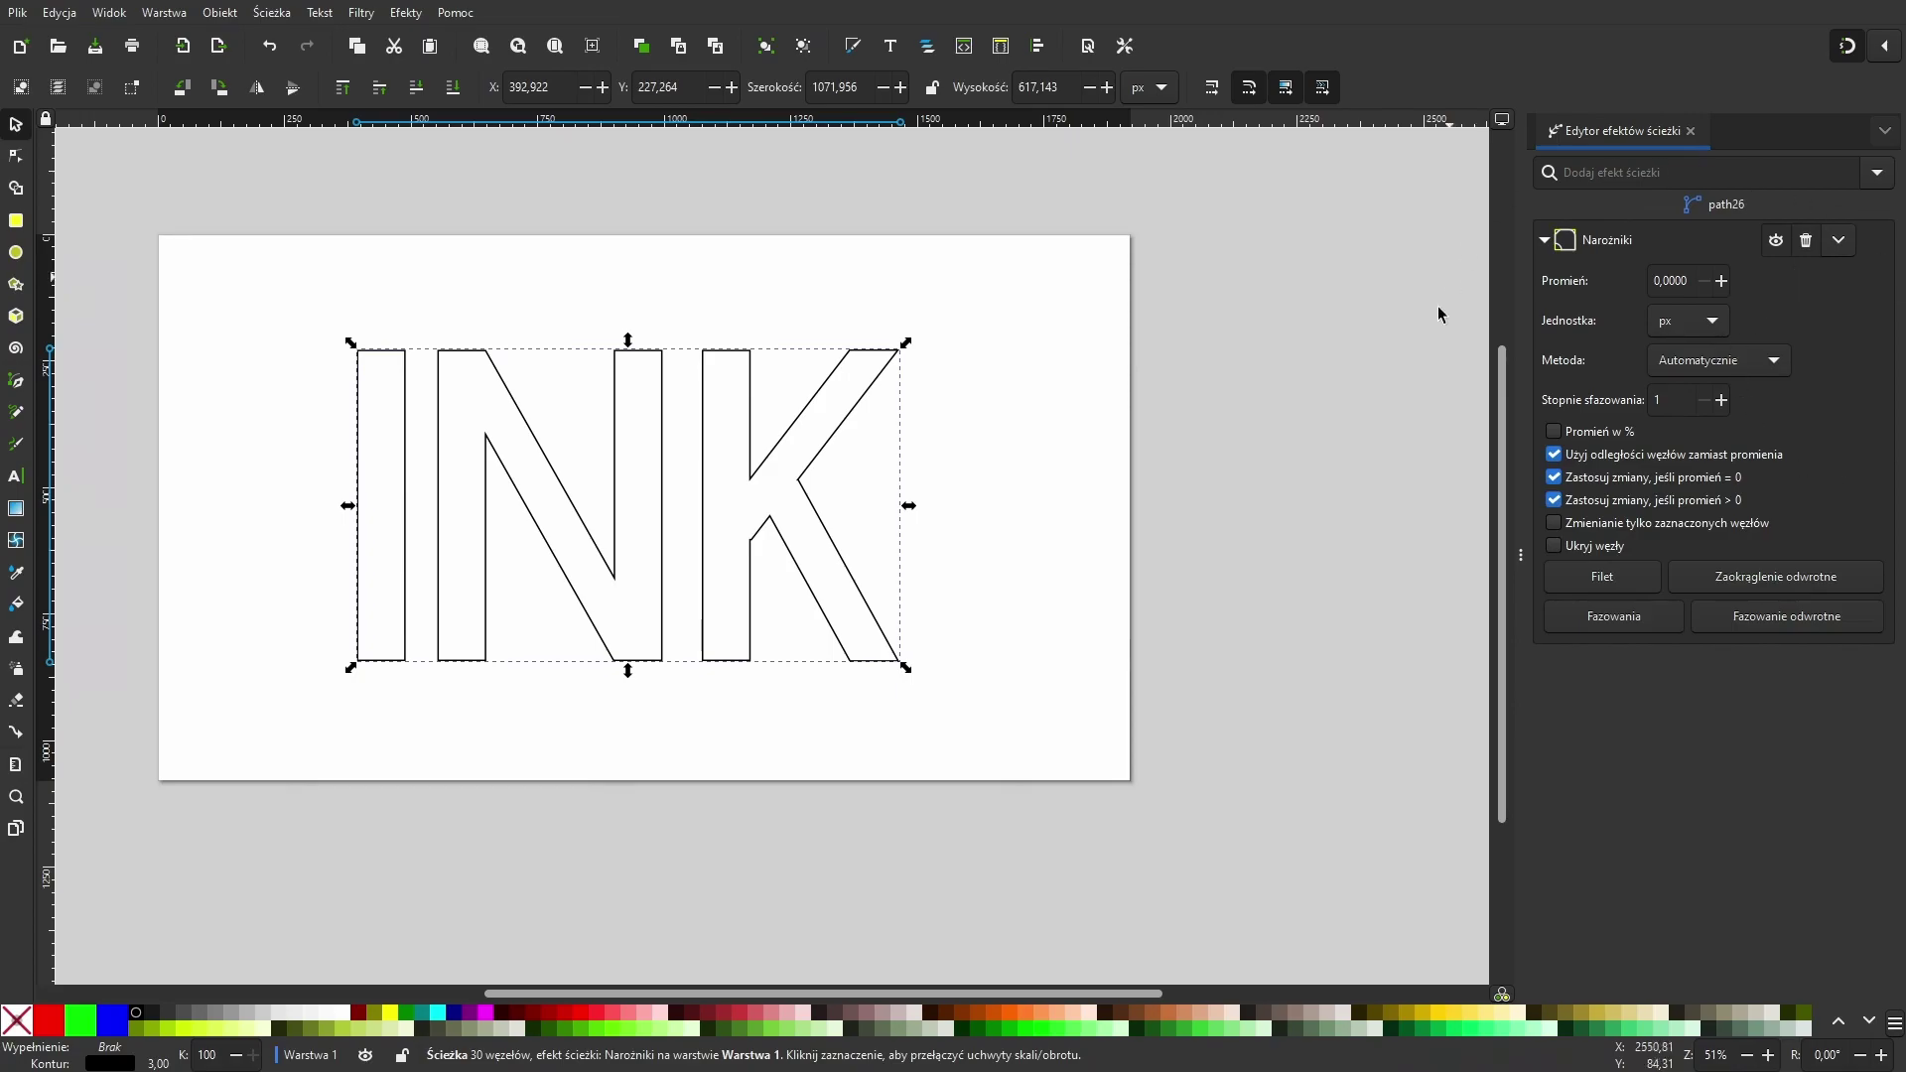
click(1807, 241)
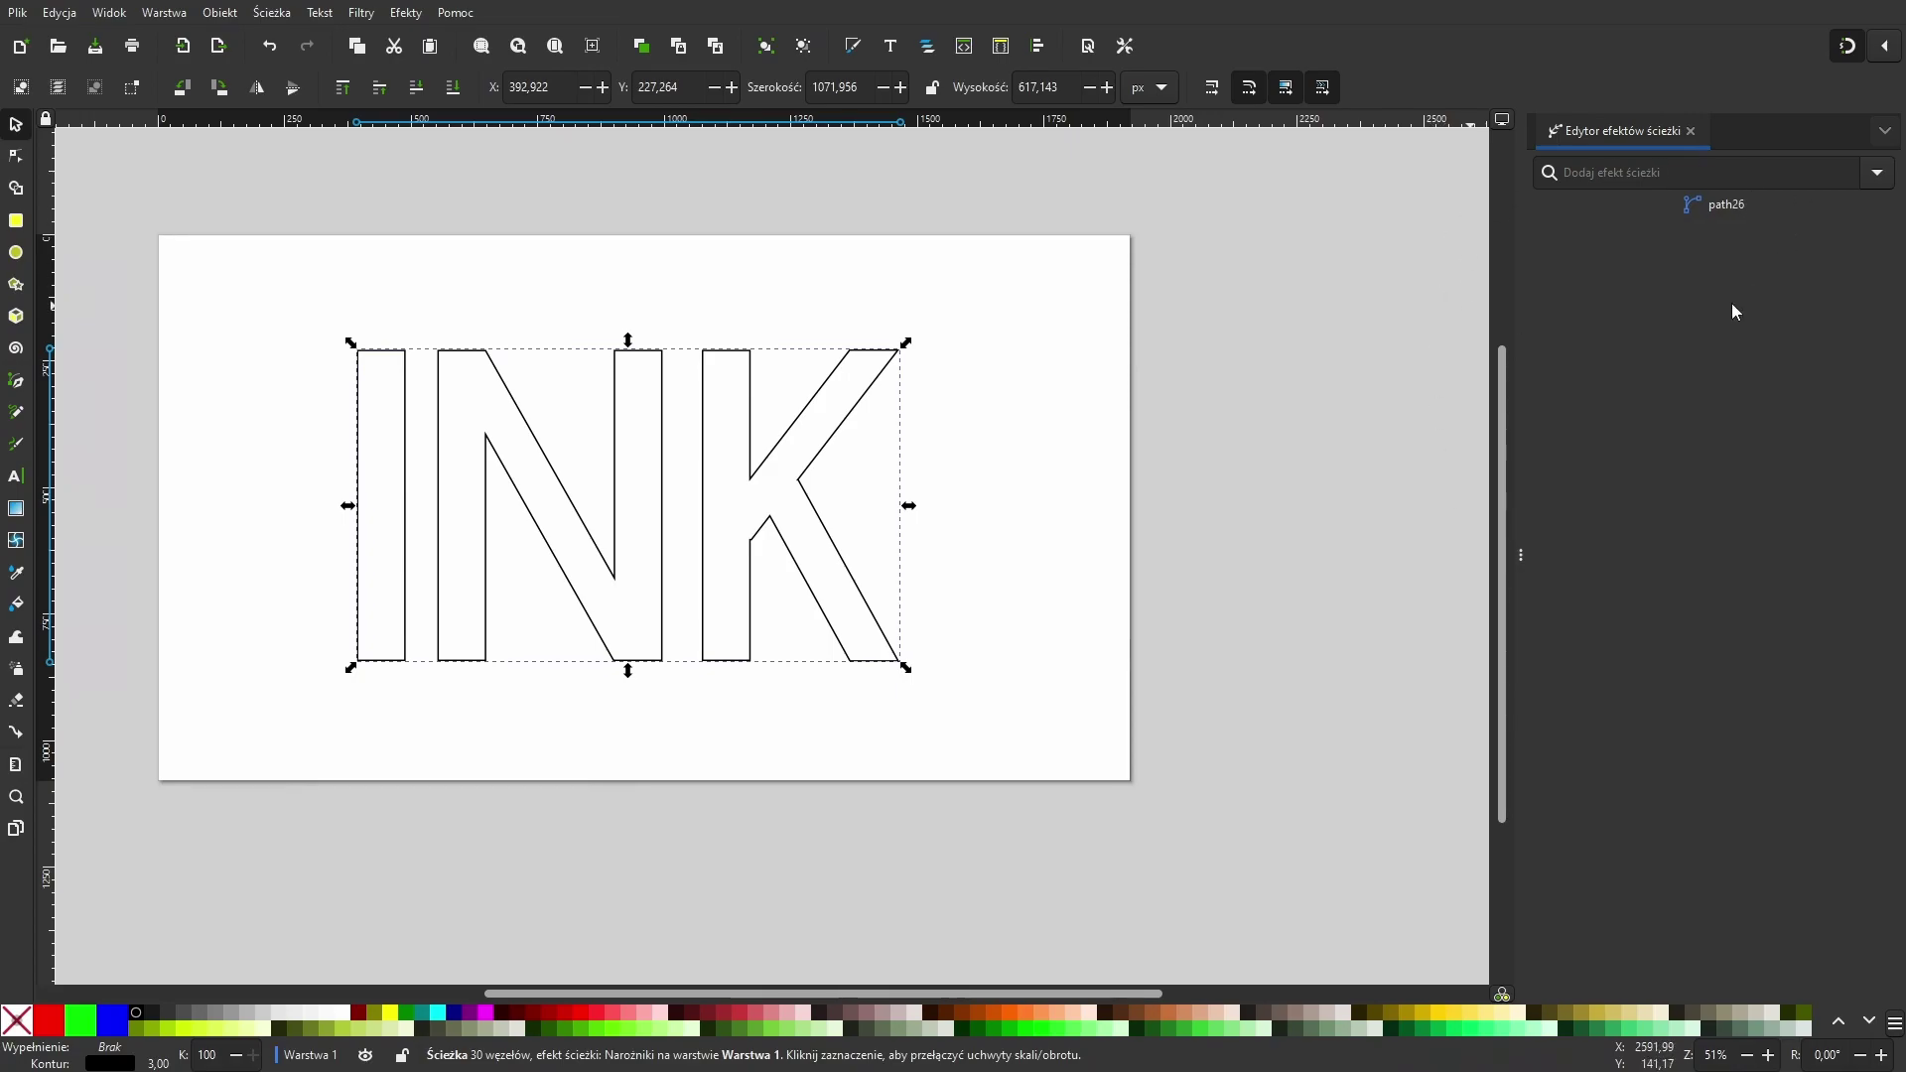
click(1690, 132)
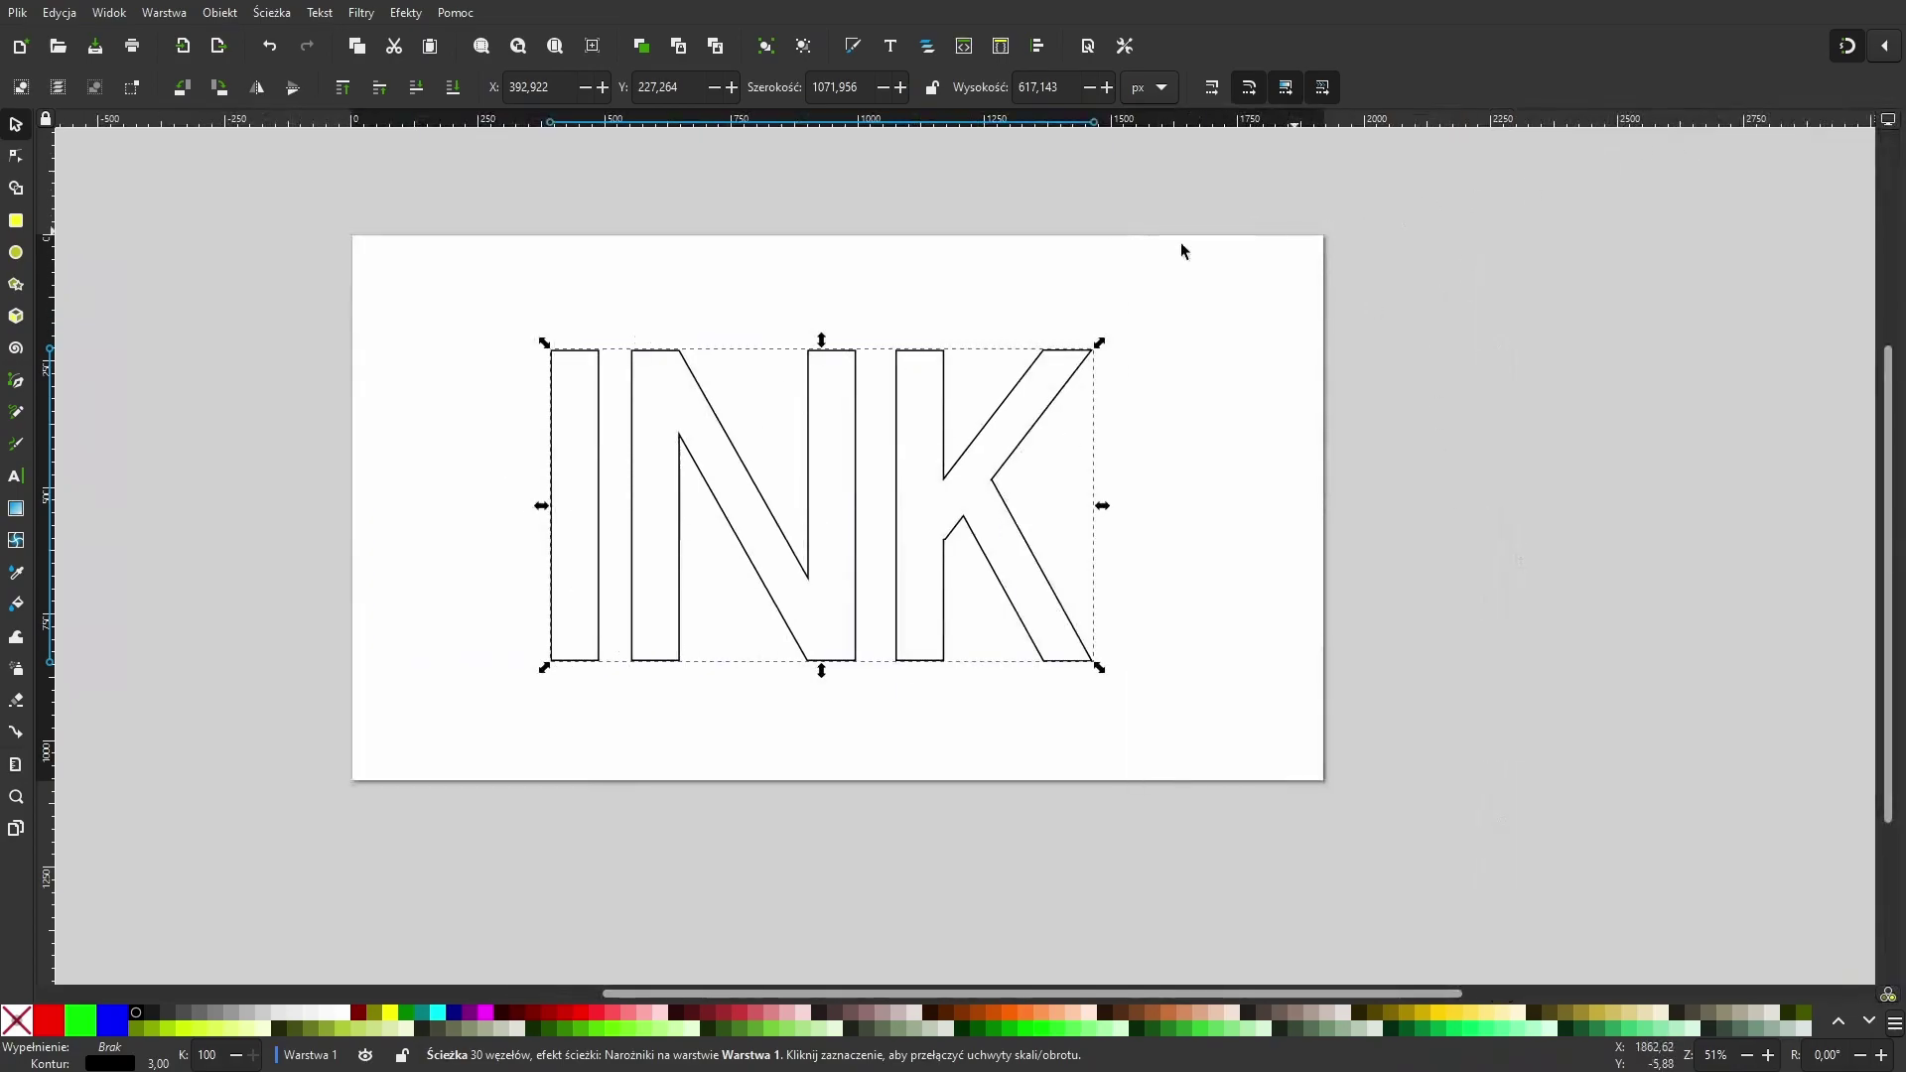
click(22, 159)
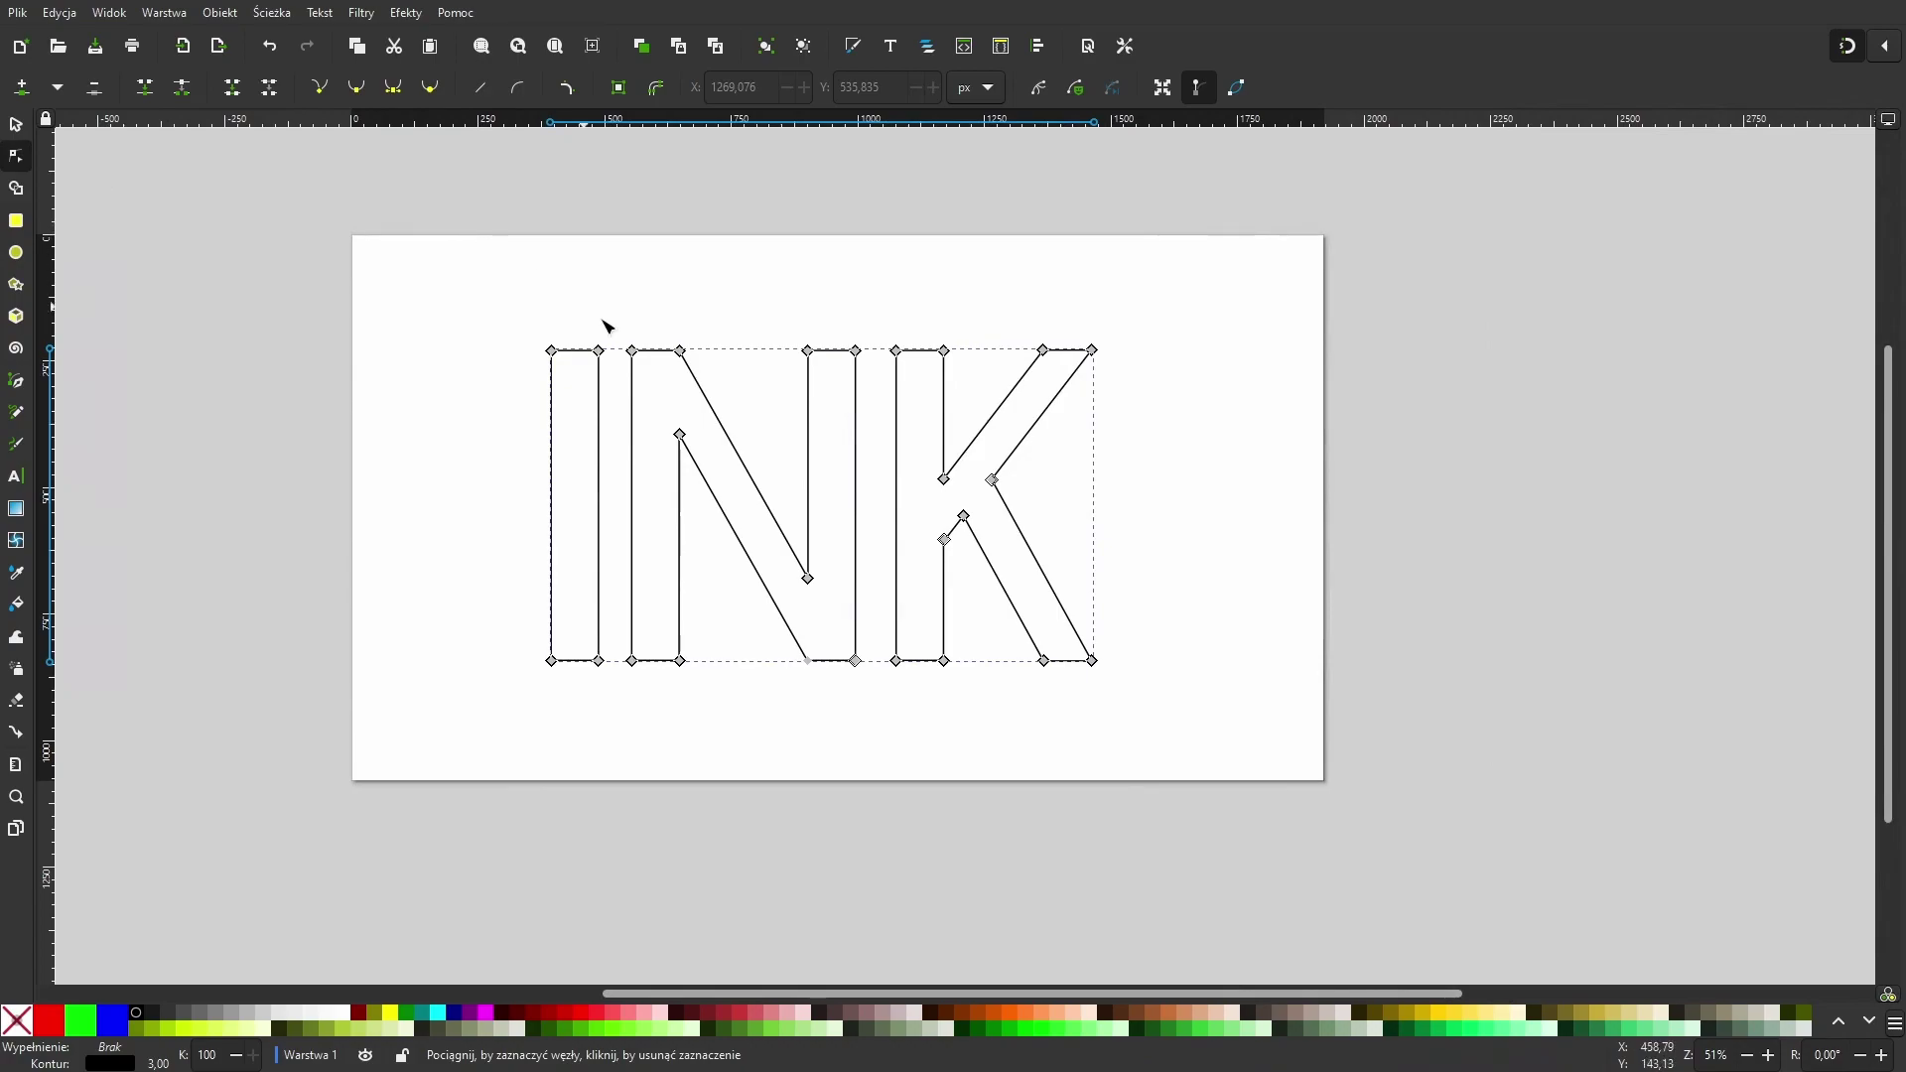
Step: Select all 30 nodes, trial-round the N's top-left corner, undo it, and reselect the INK path
drag(493, 225, 1135, 736)
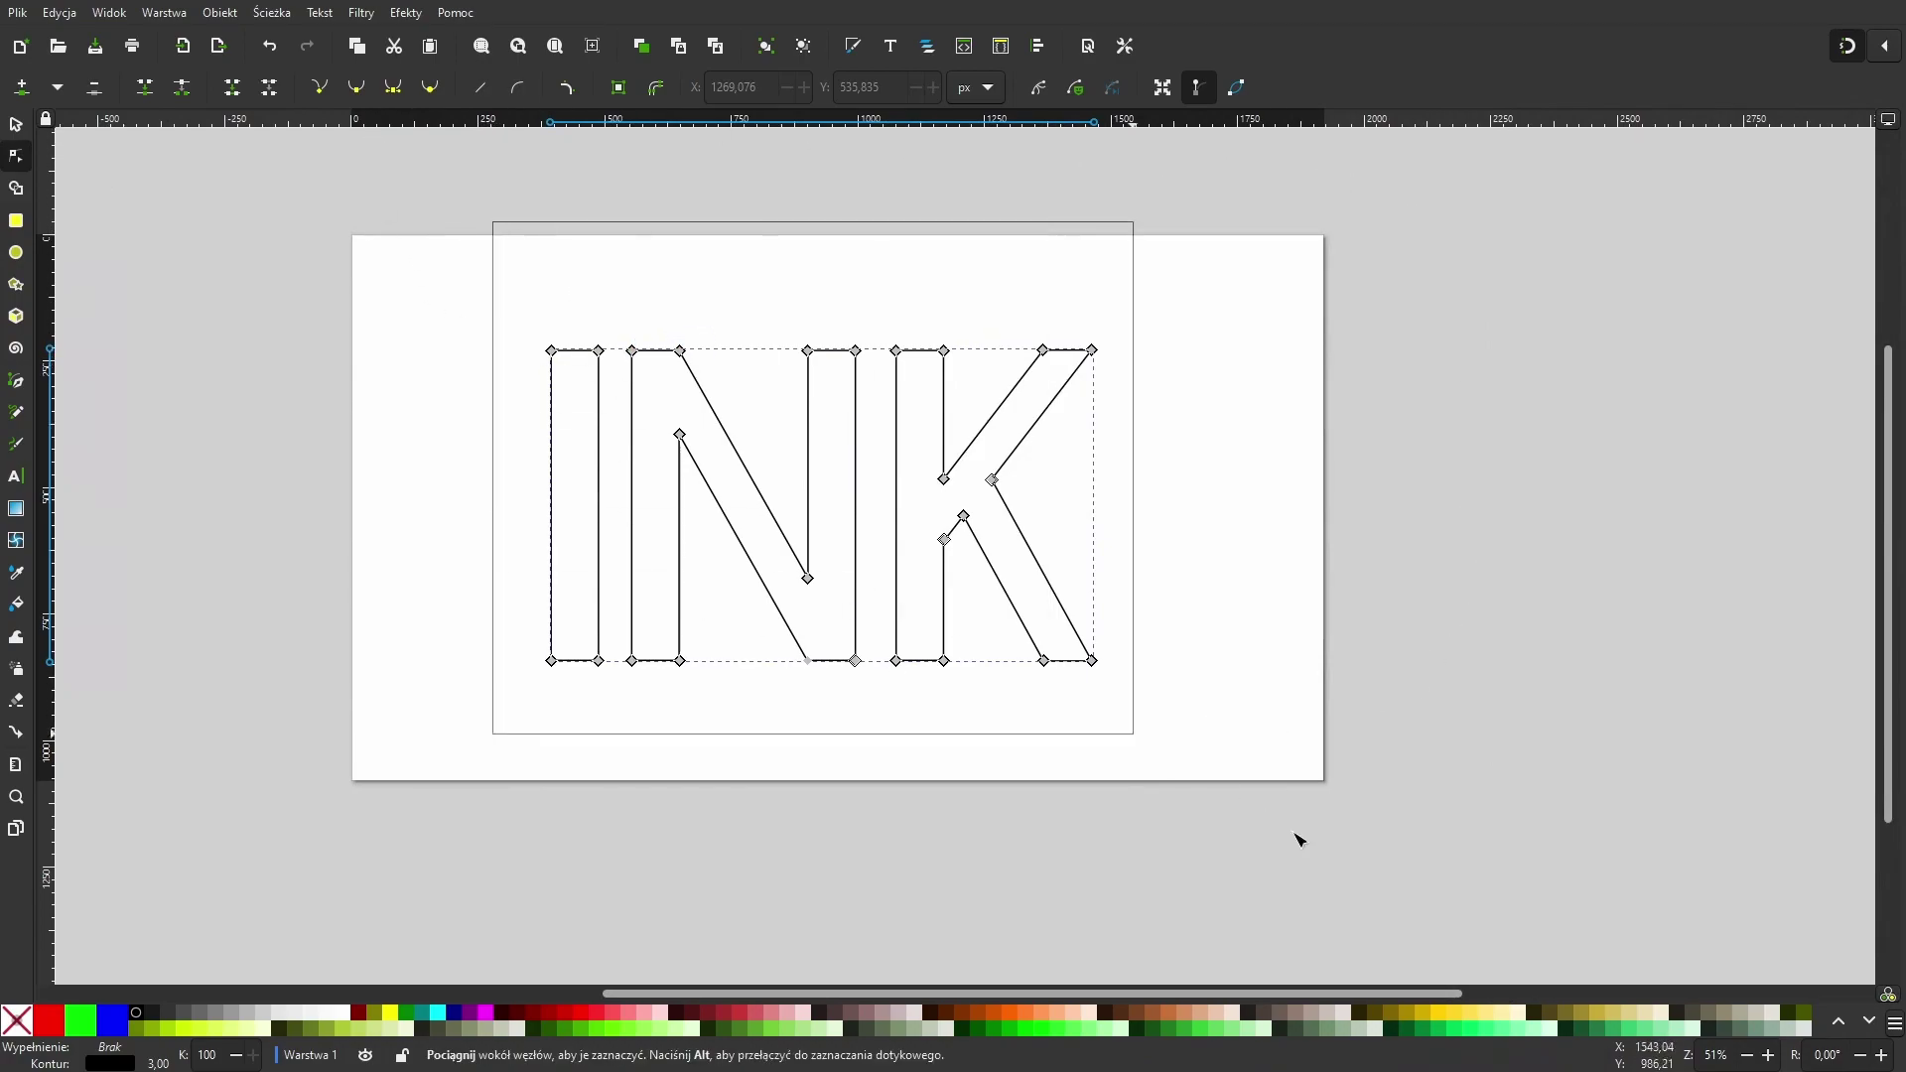
click(569, 90)
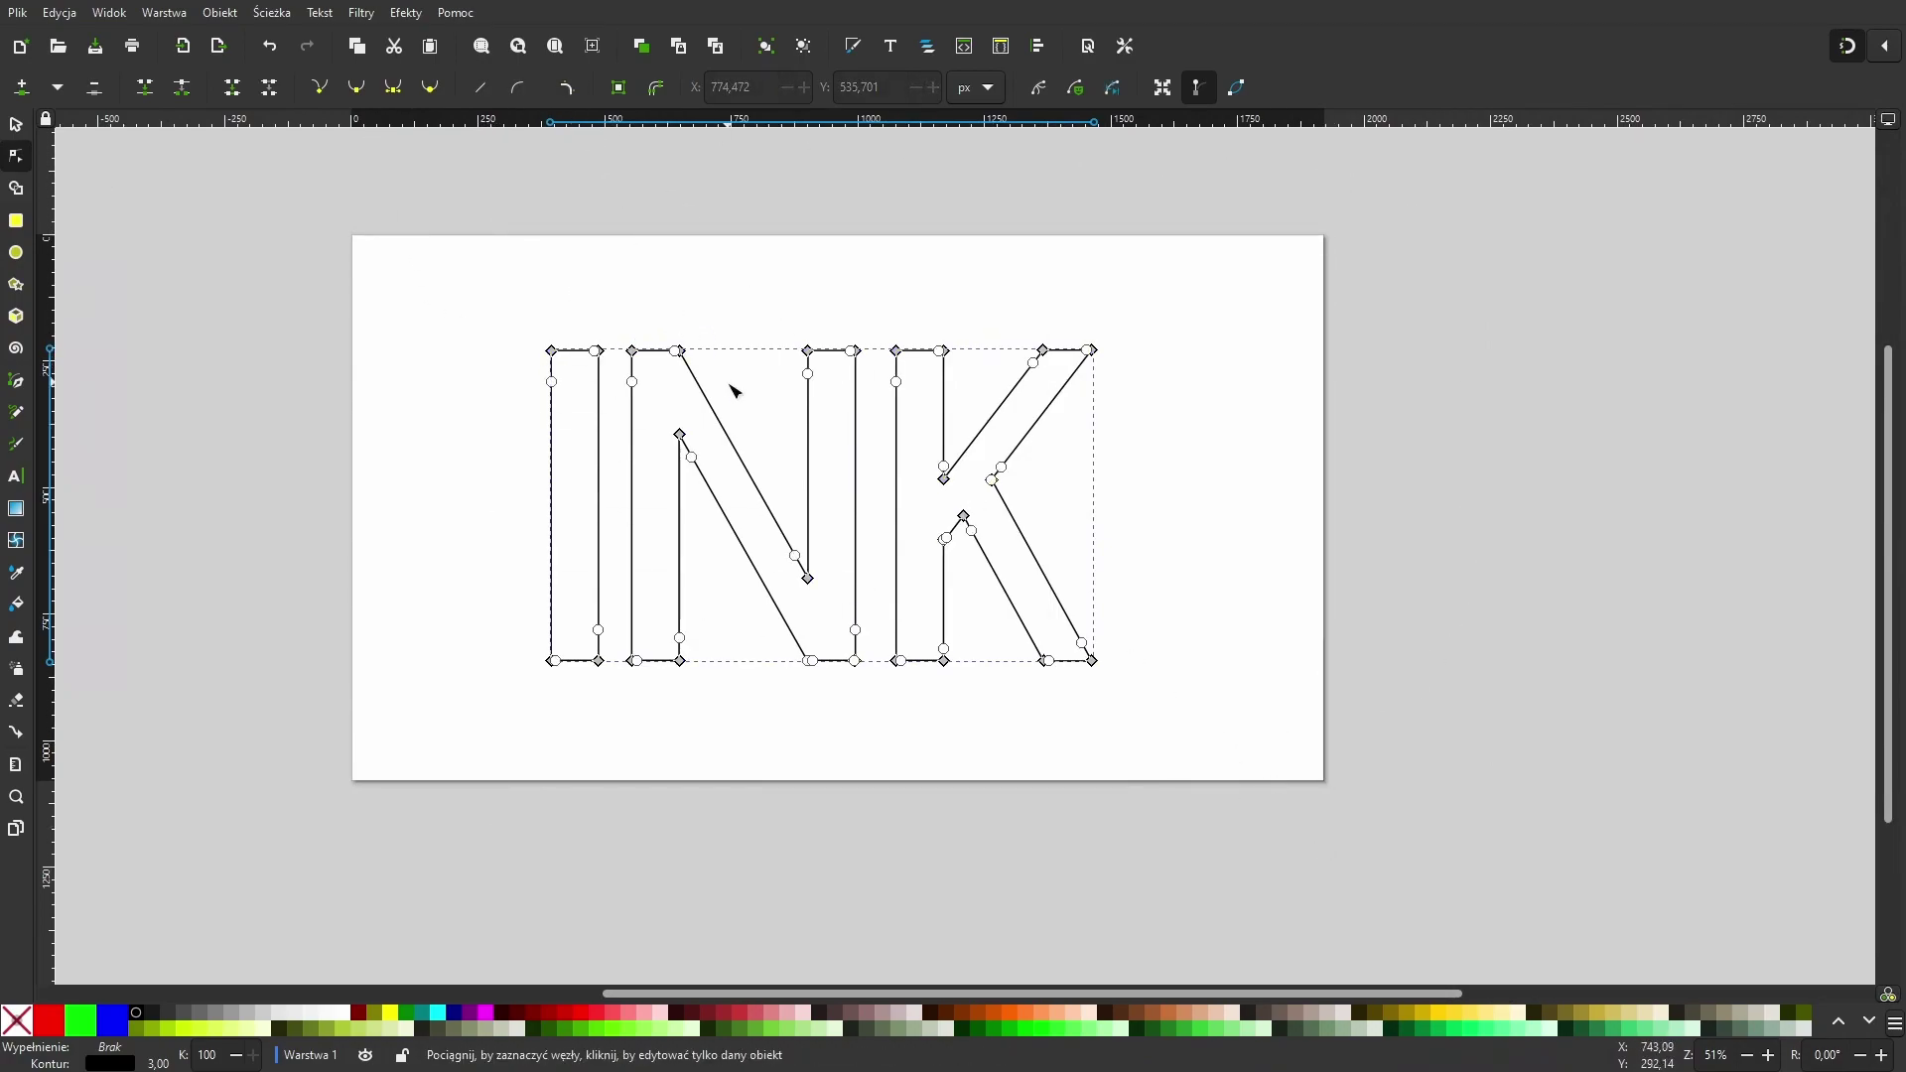
drag(663, 376, 652, 402)
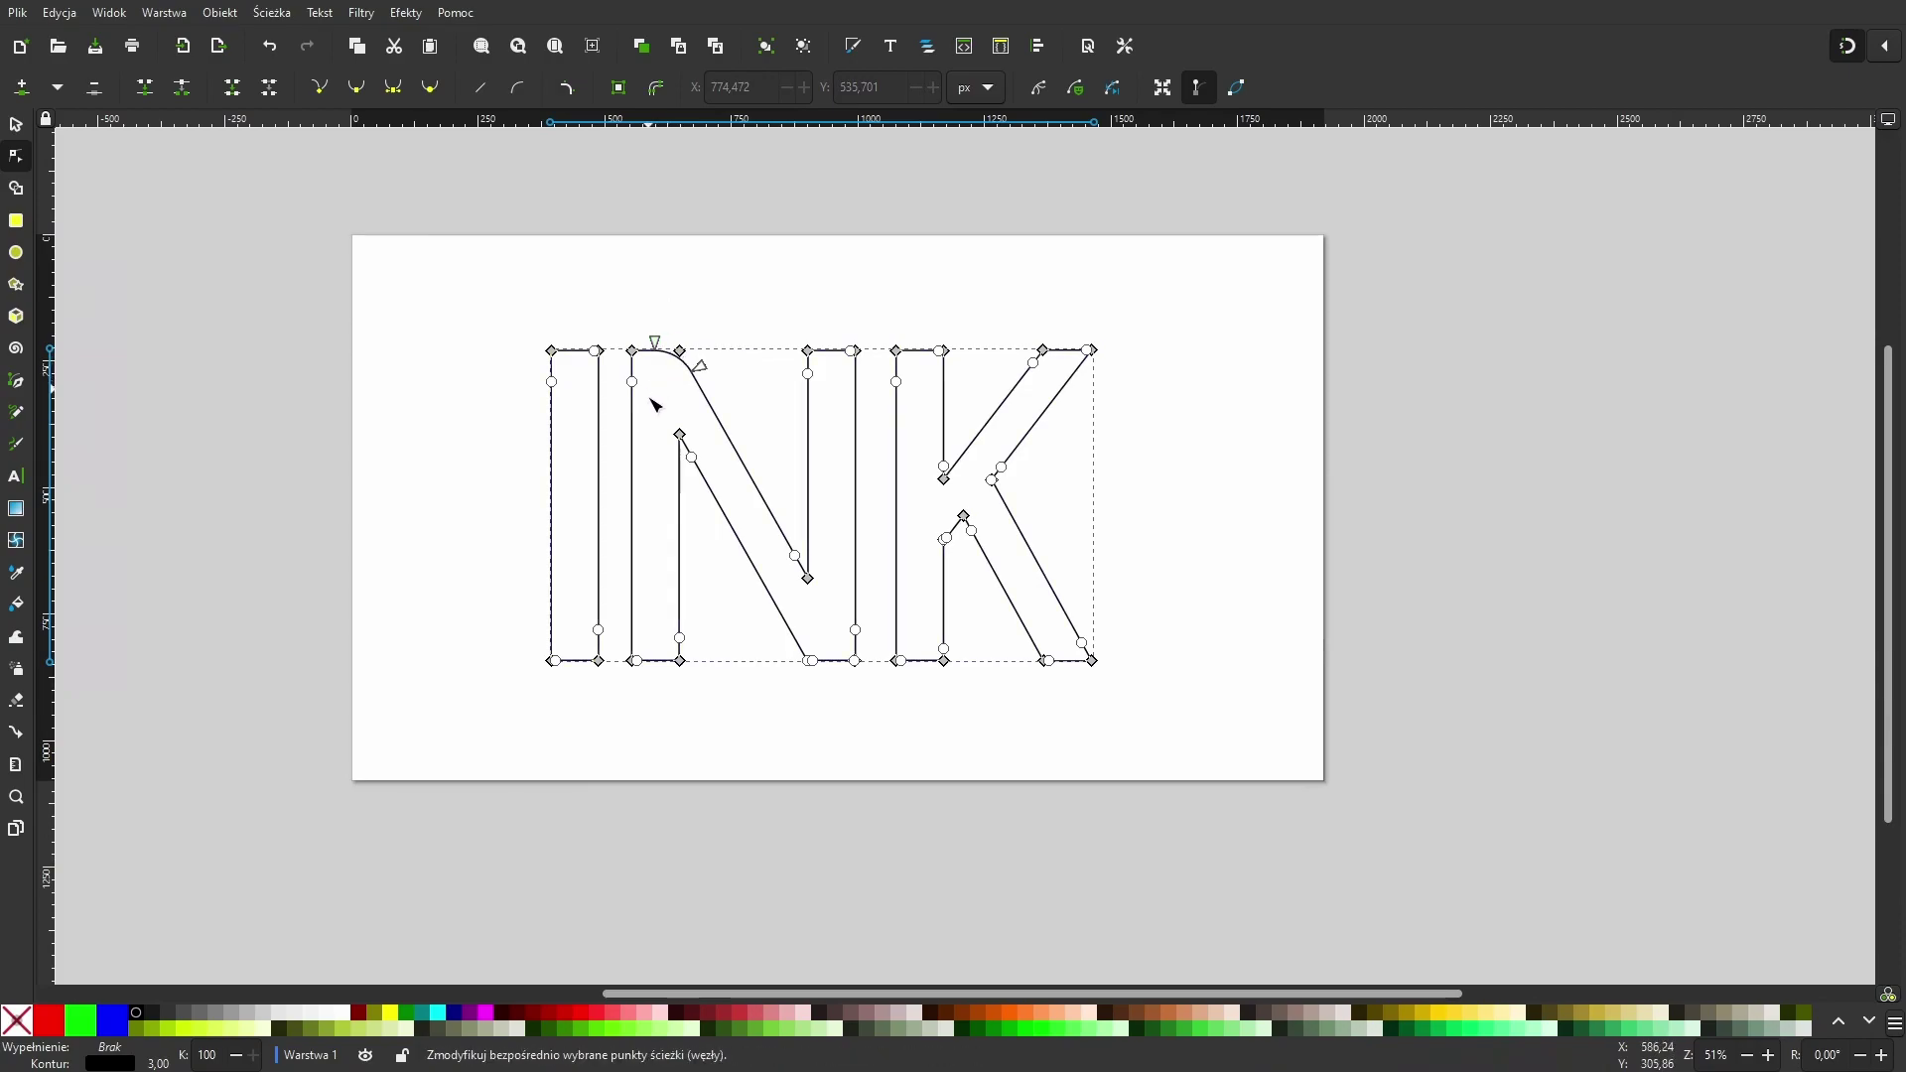
key(ctrl+z)
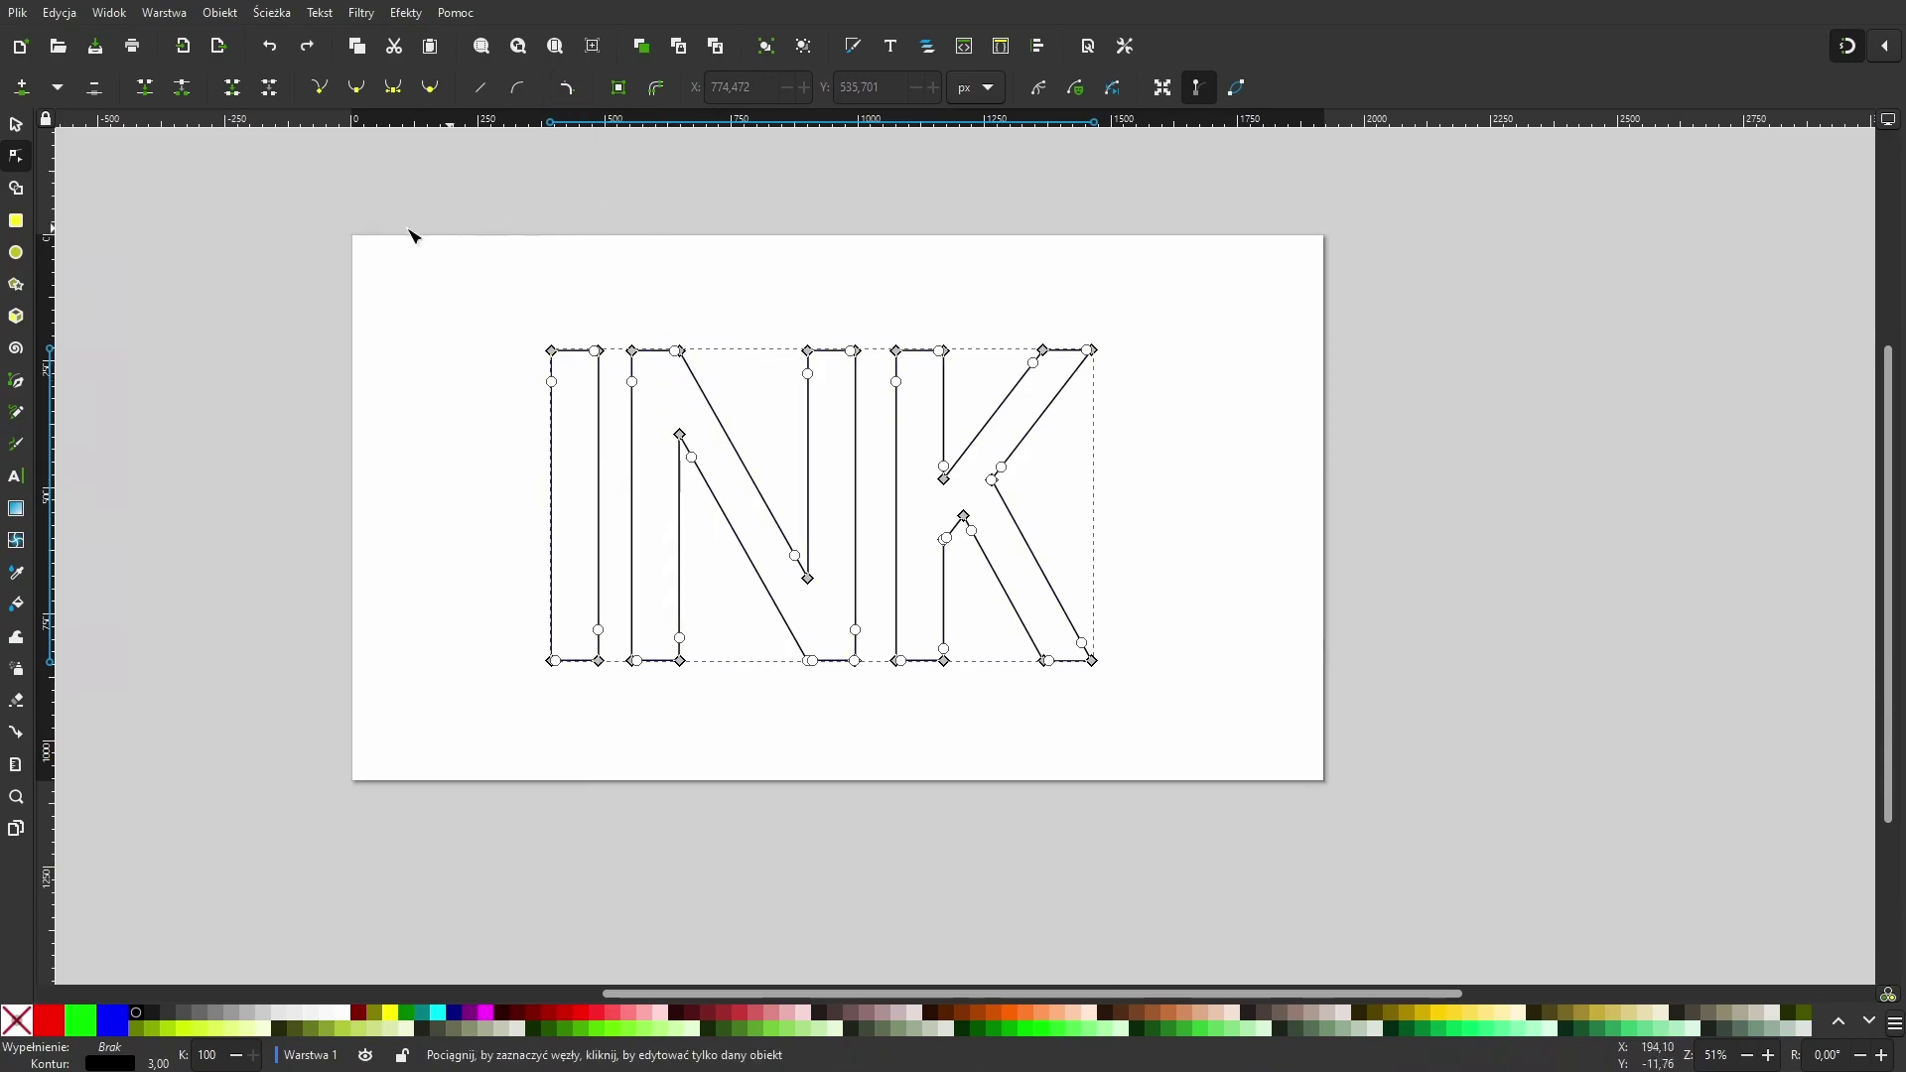
click(17, 126)
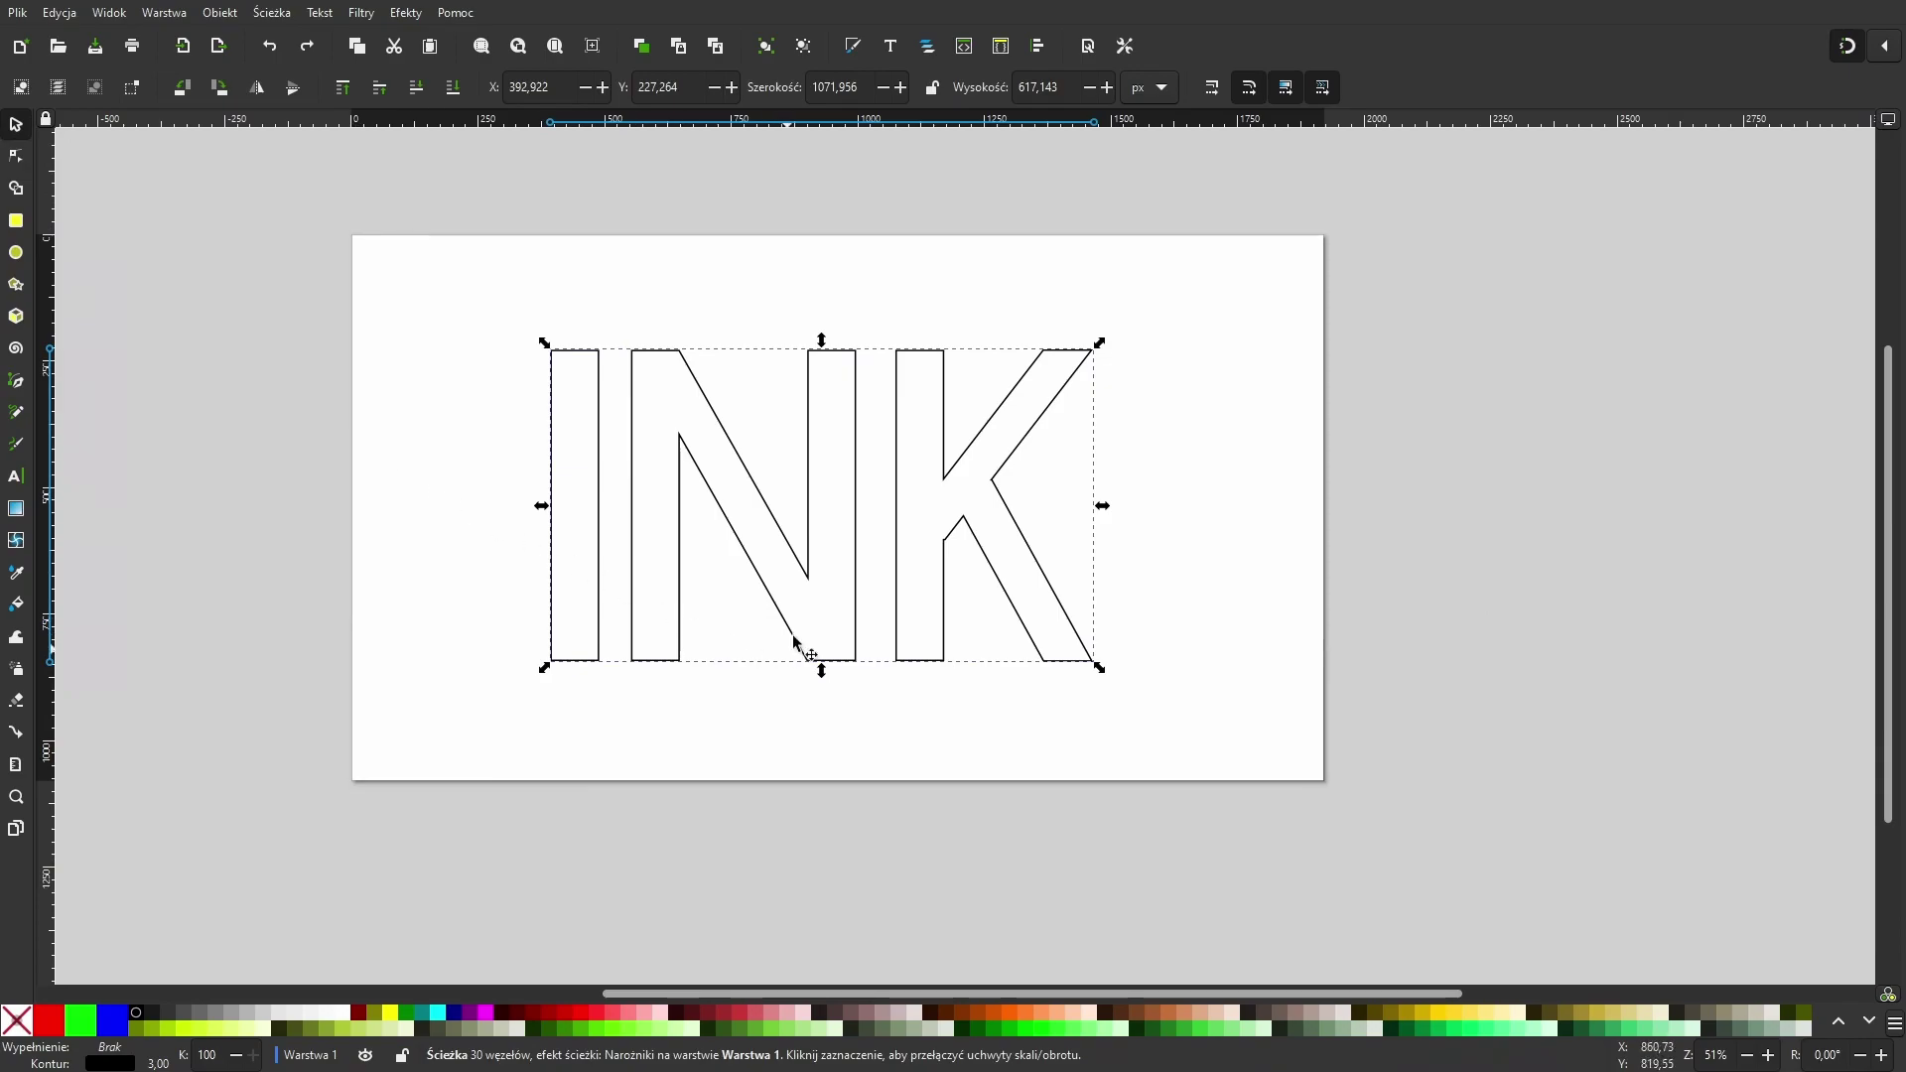
drag(462, 278, 1163, 670)
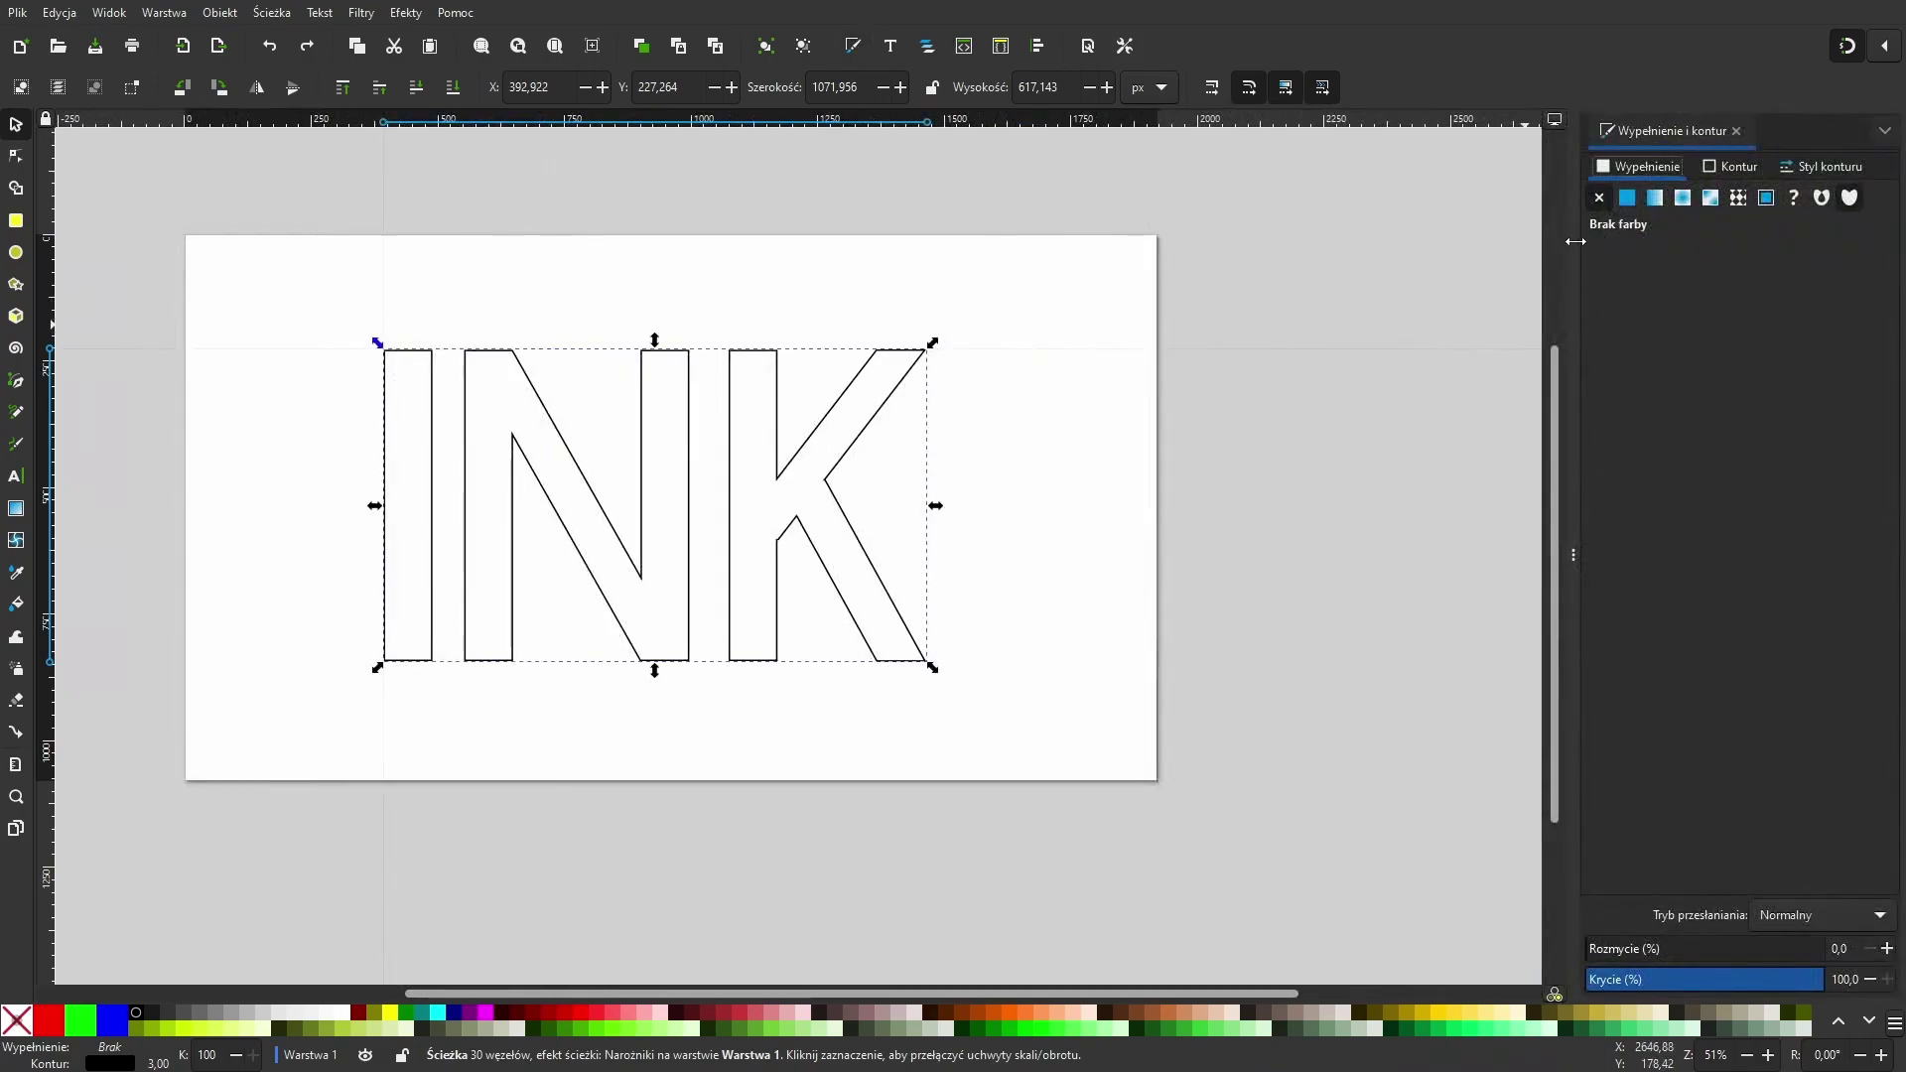
Step: Fill the INK letters with the Cegły brick pattern from the pattern grid
click(1740, 198)
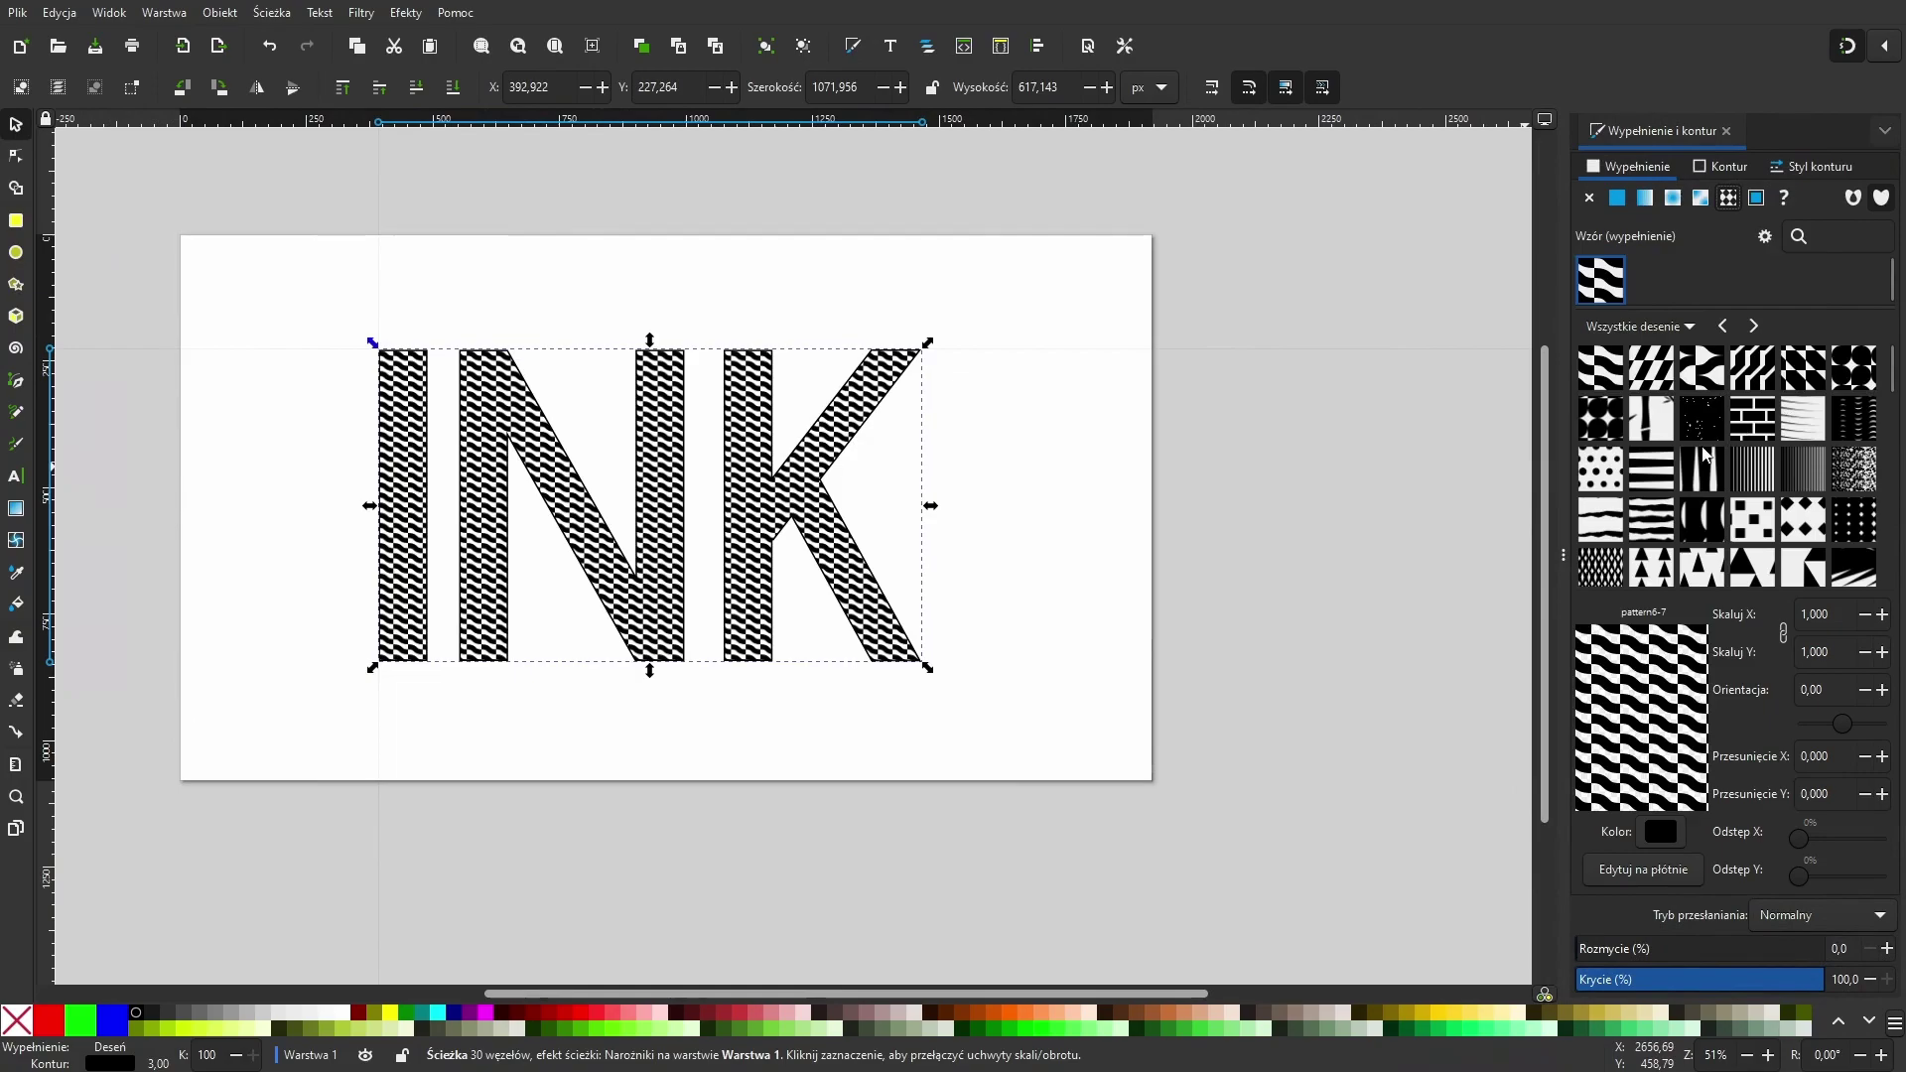
scroll(1717, 462, down, 1)
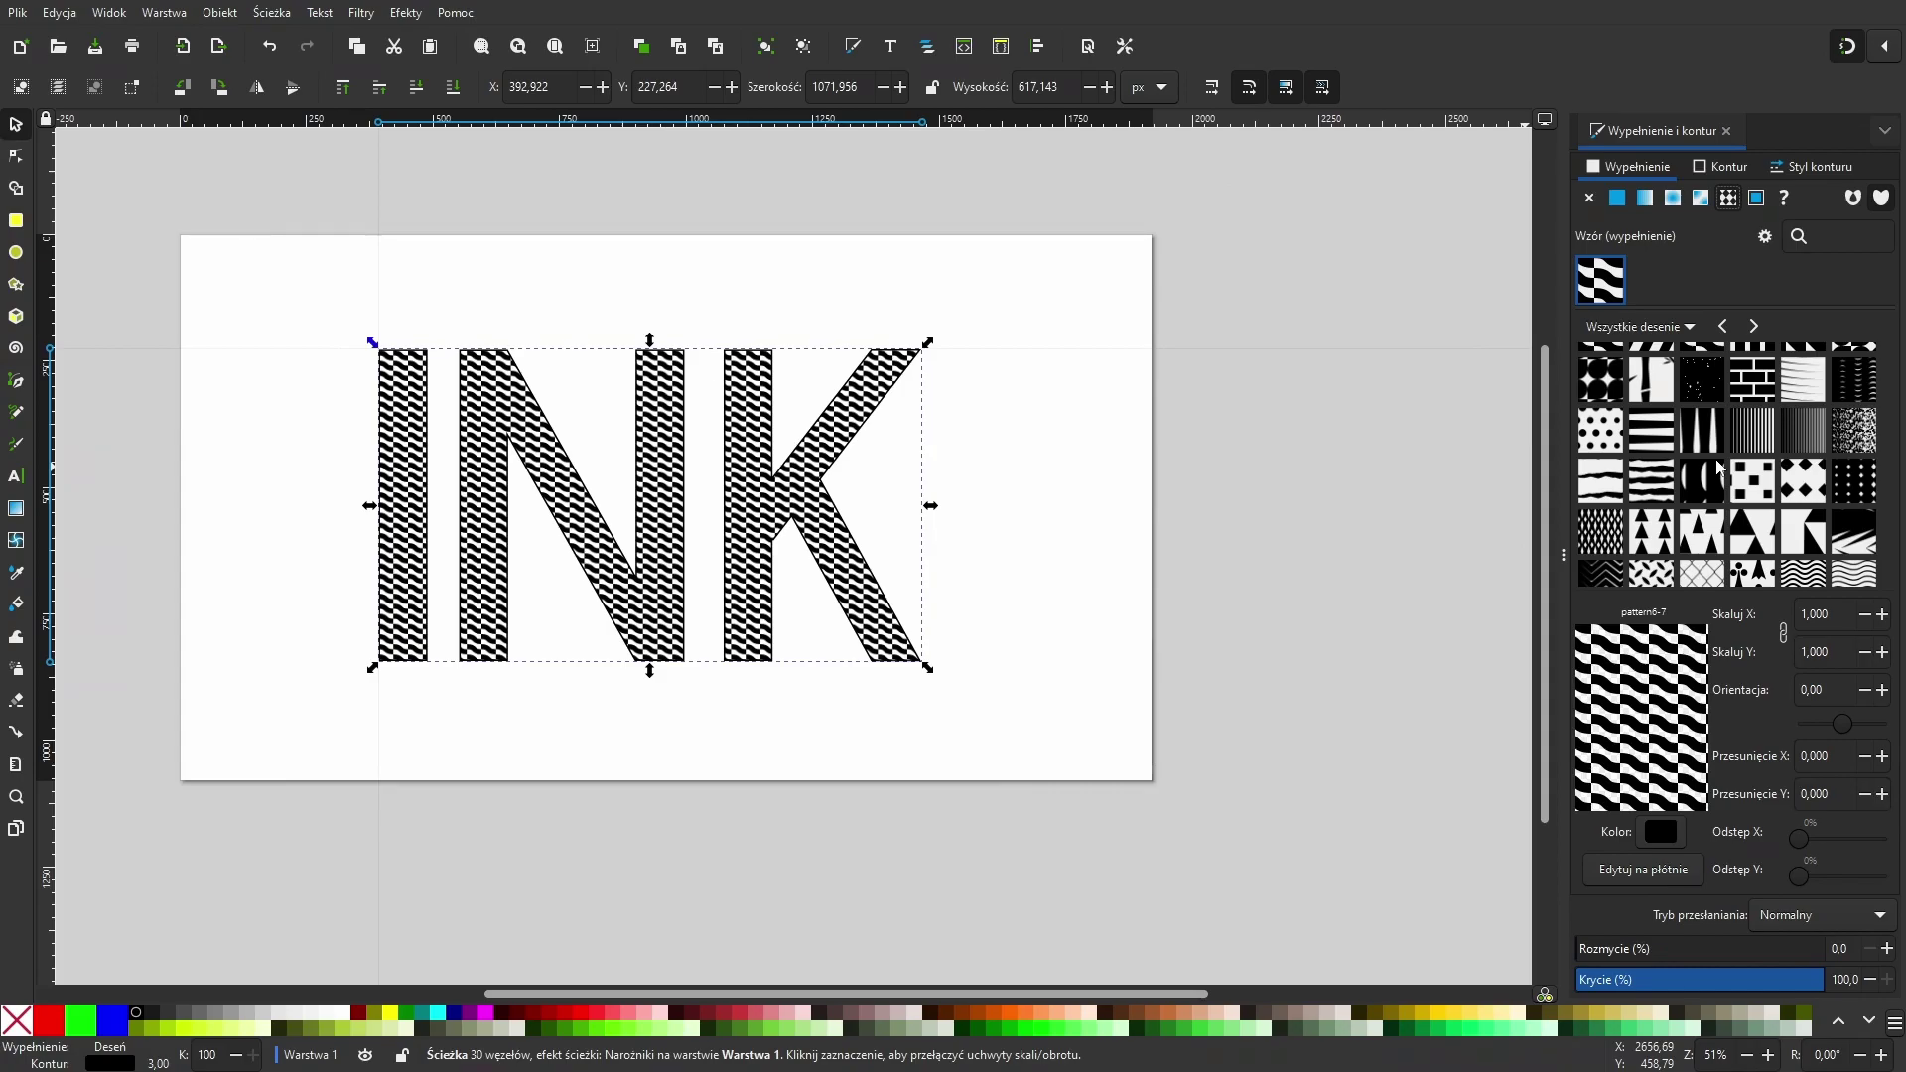
click(1752, 377)
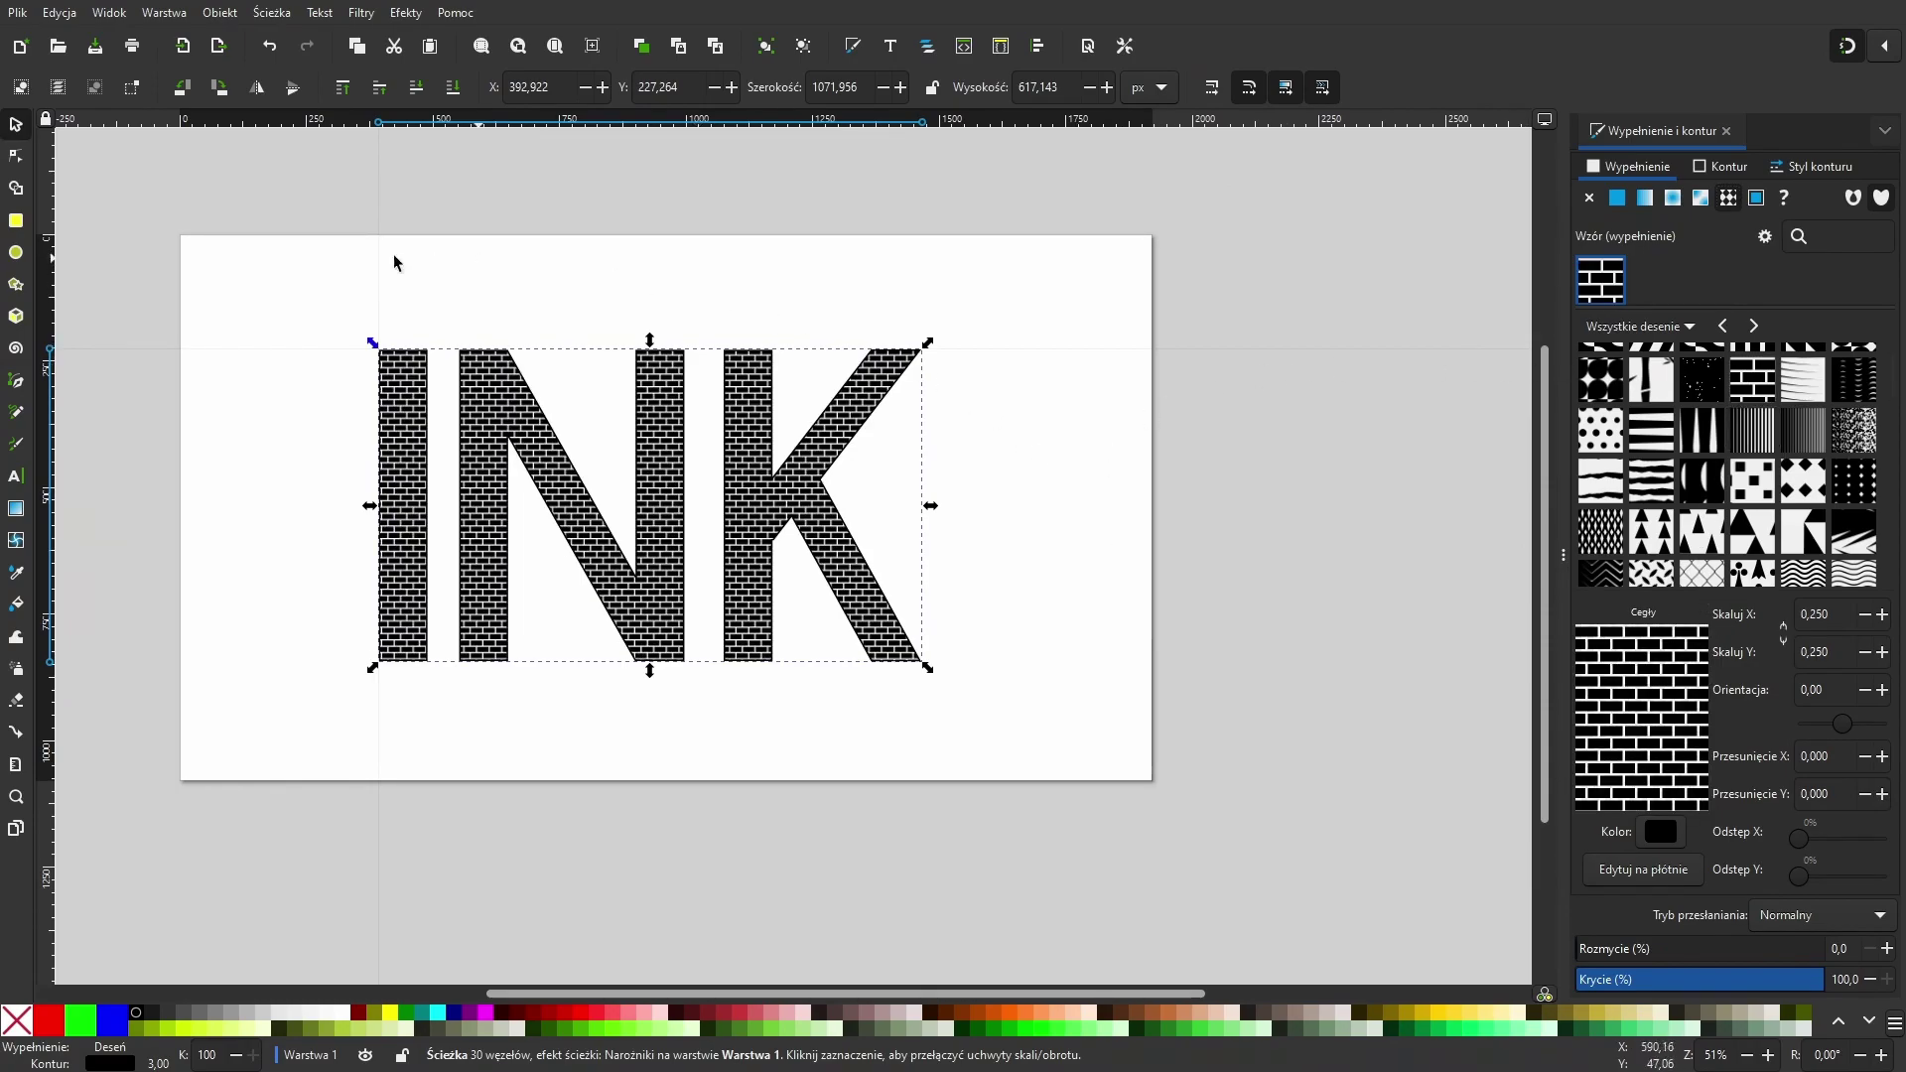
Step: Recolour the brick pattern to bright orange (cf6200ff) via hue and lightness, then close Kolor desenia
click(1656, 833)
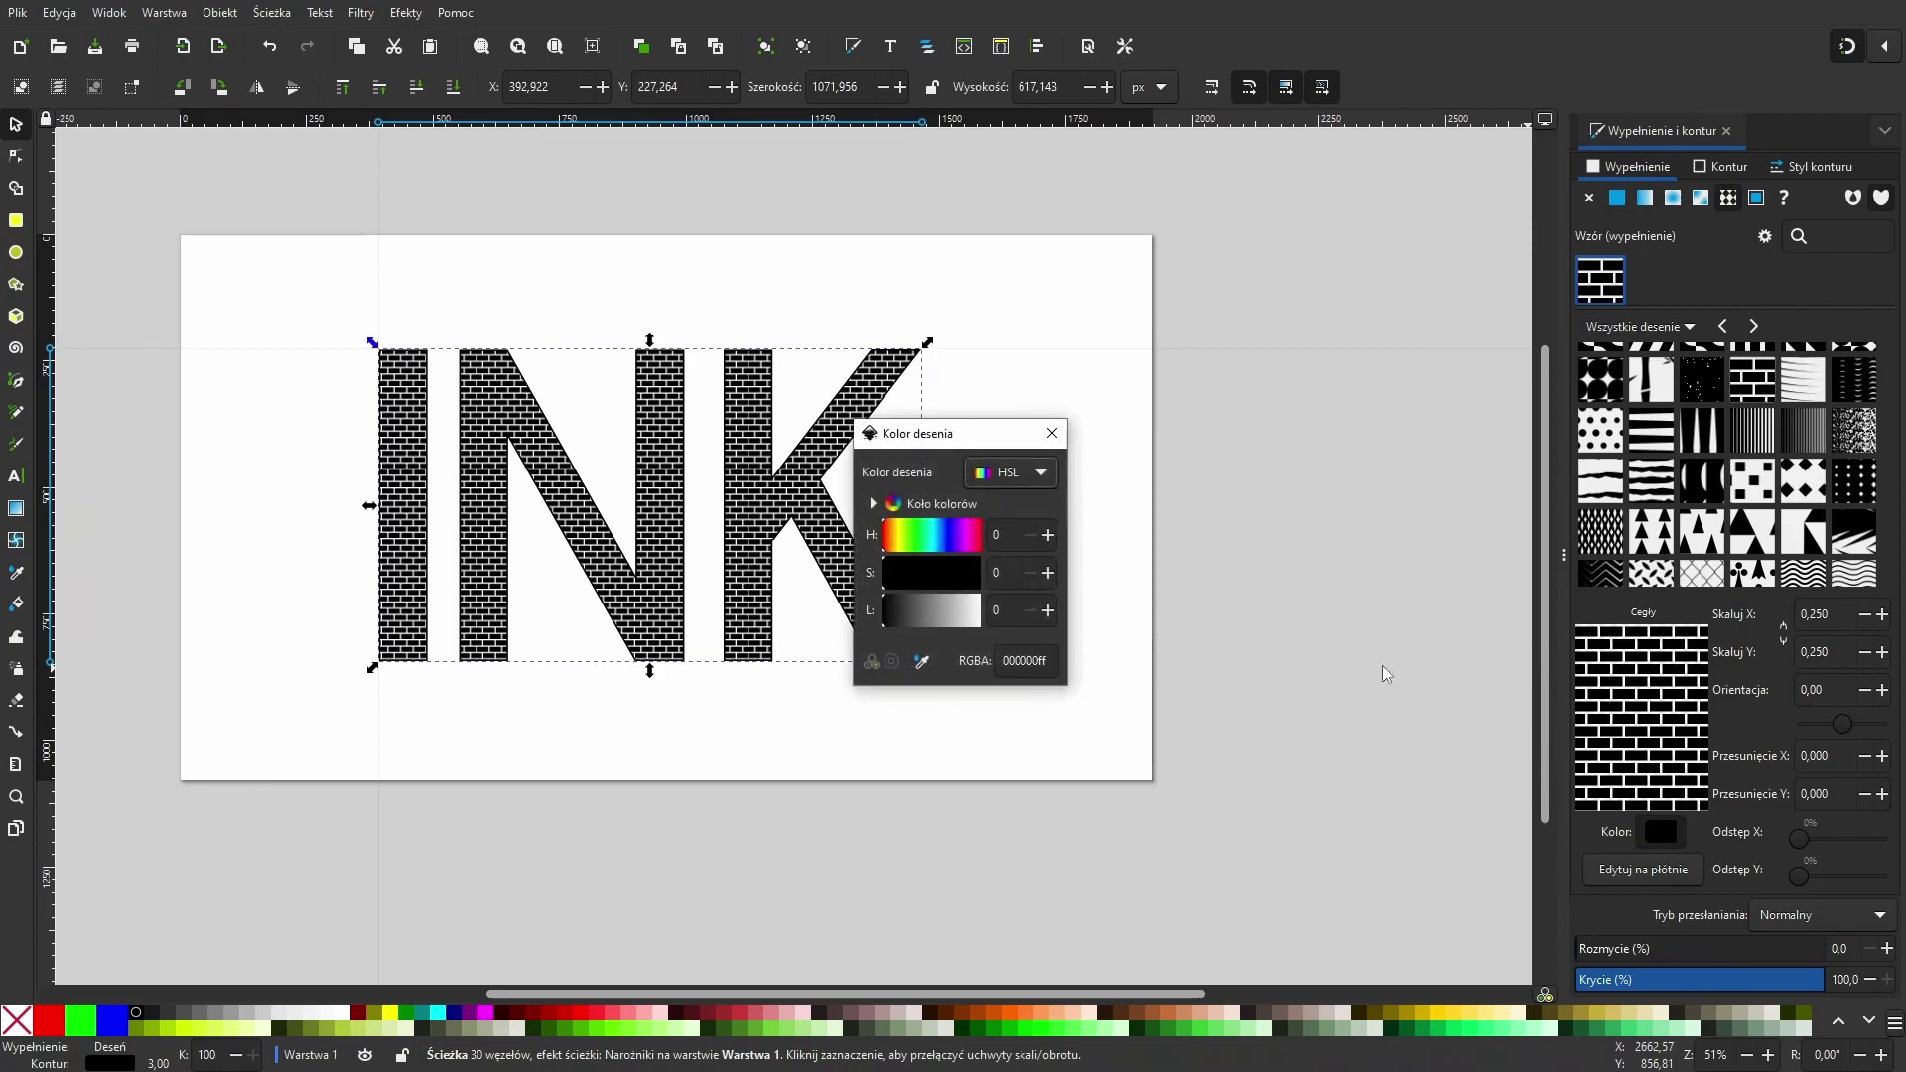
click(897, 552)
mouse_move(899, 559)
mouse_down()
mouse_move(896, 543)
mouse_move(893, 559)
mouse_up()
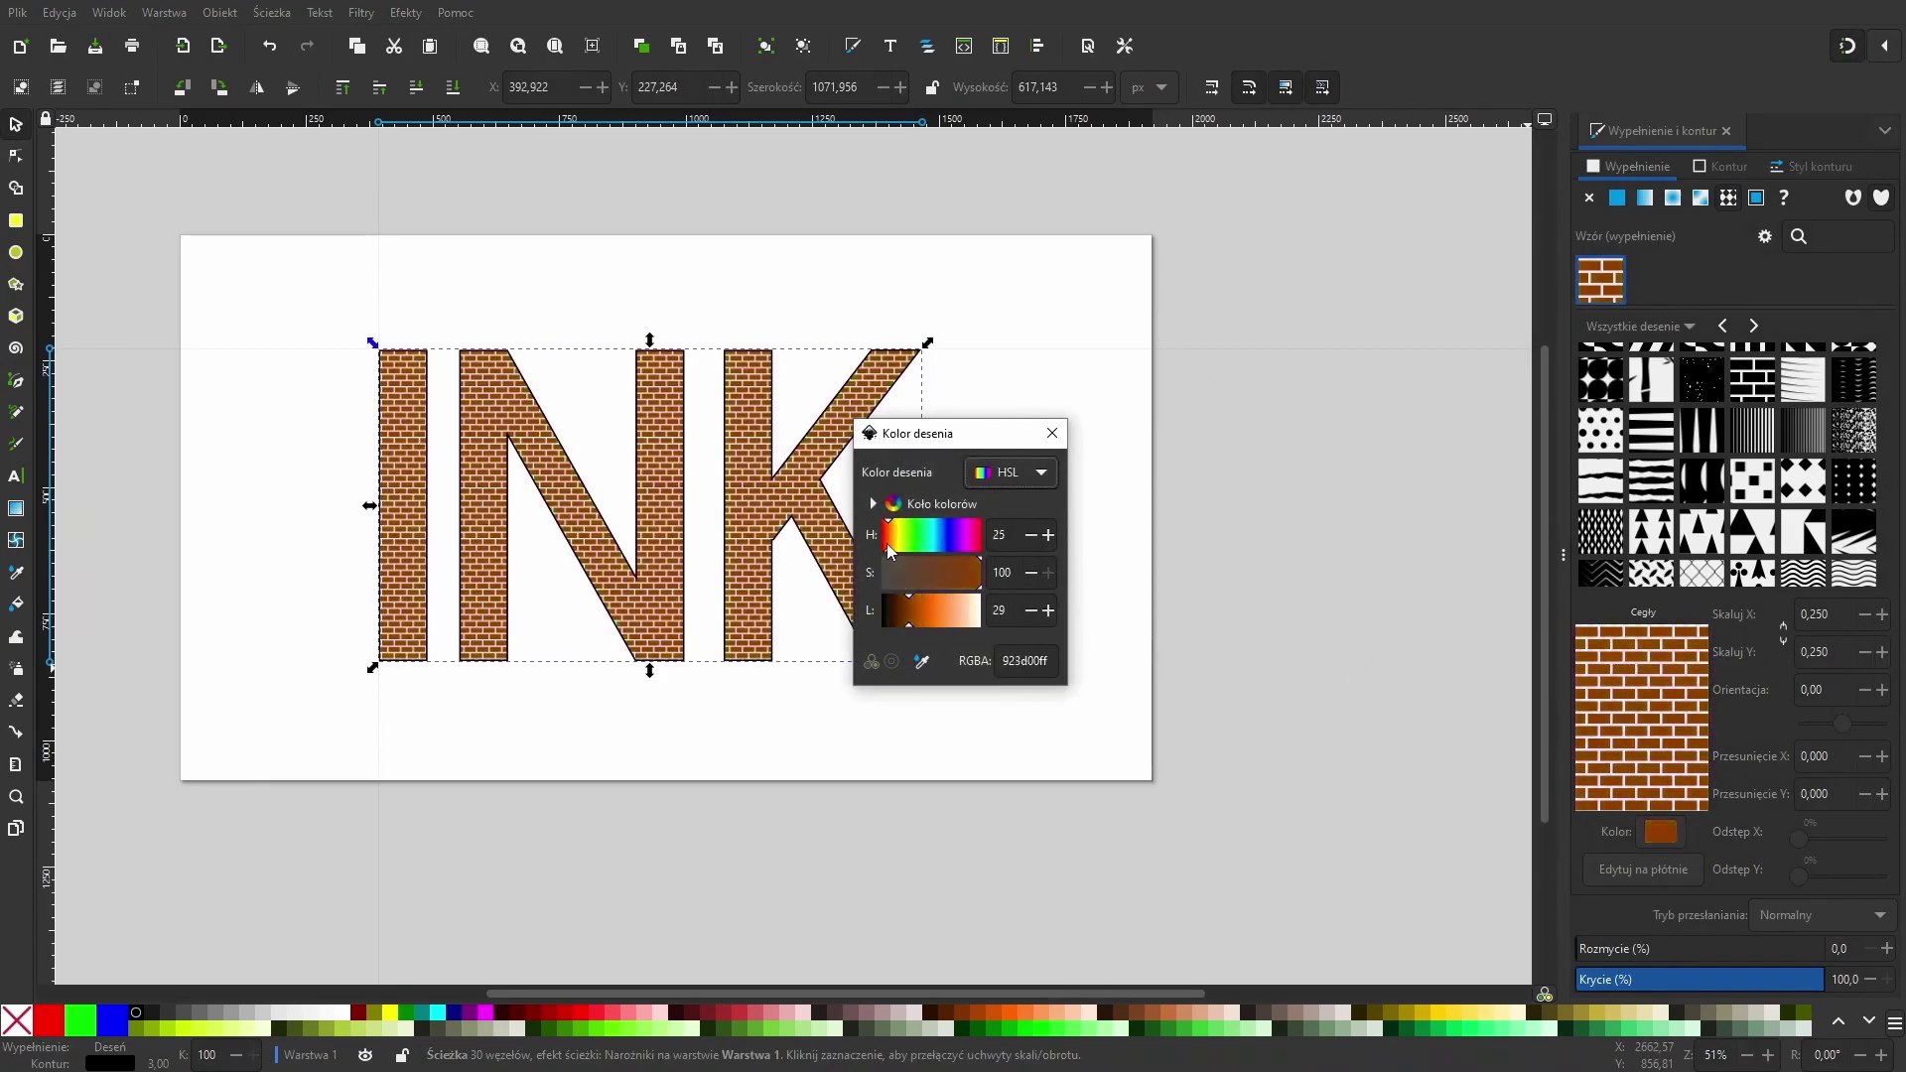
click(891, 552)
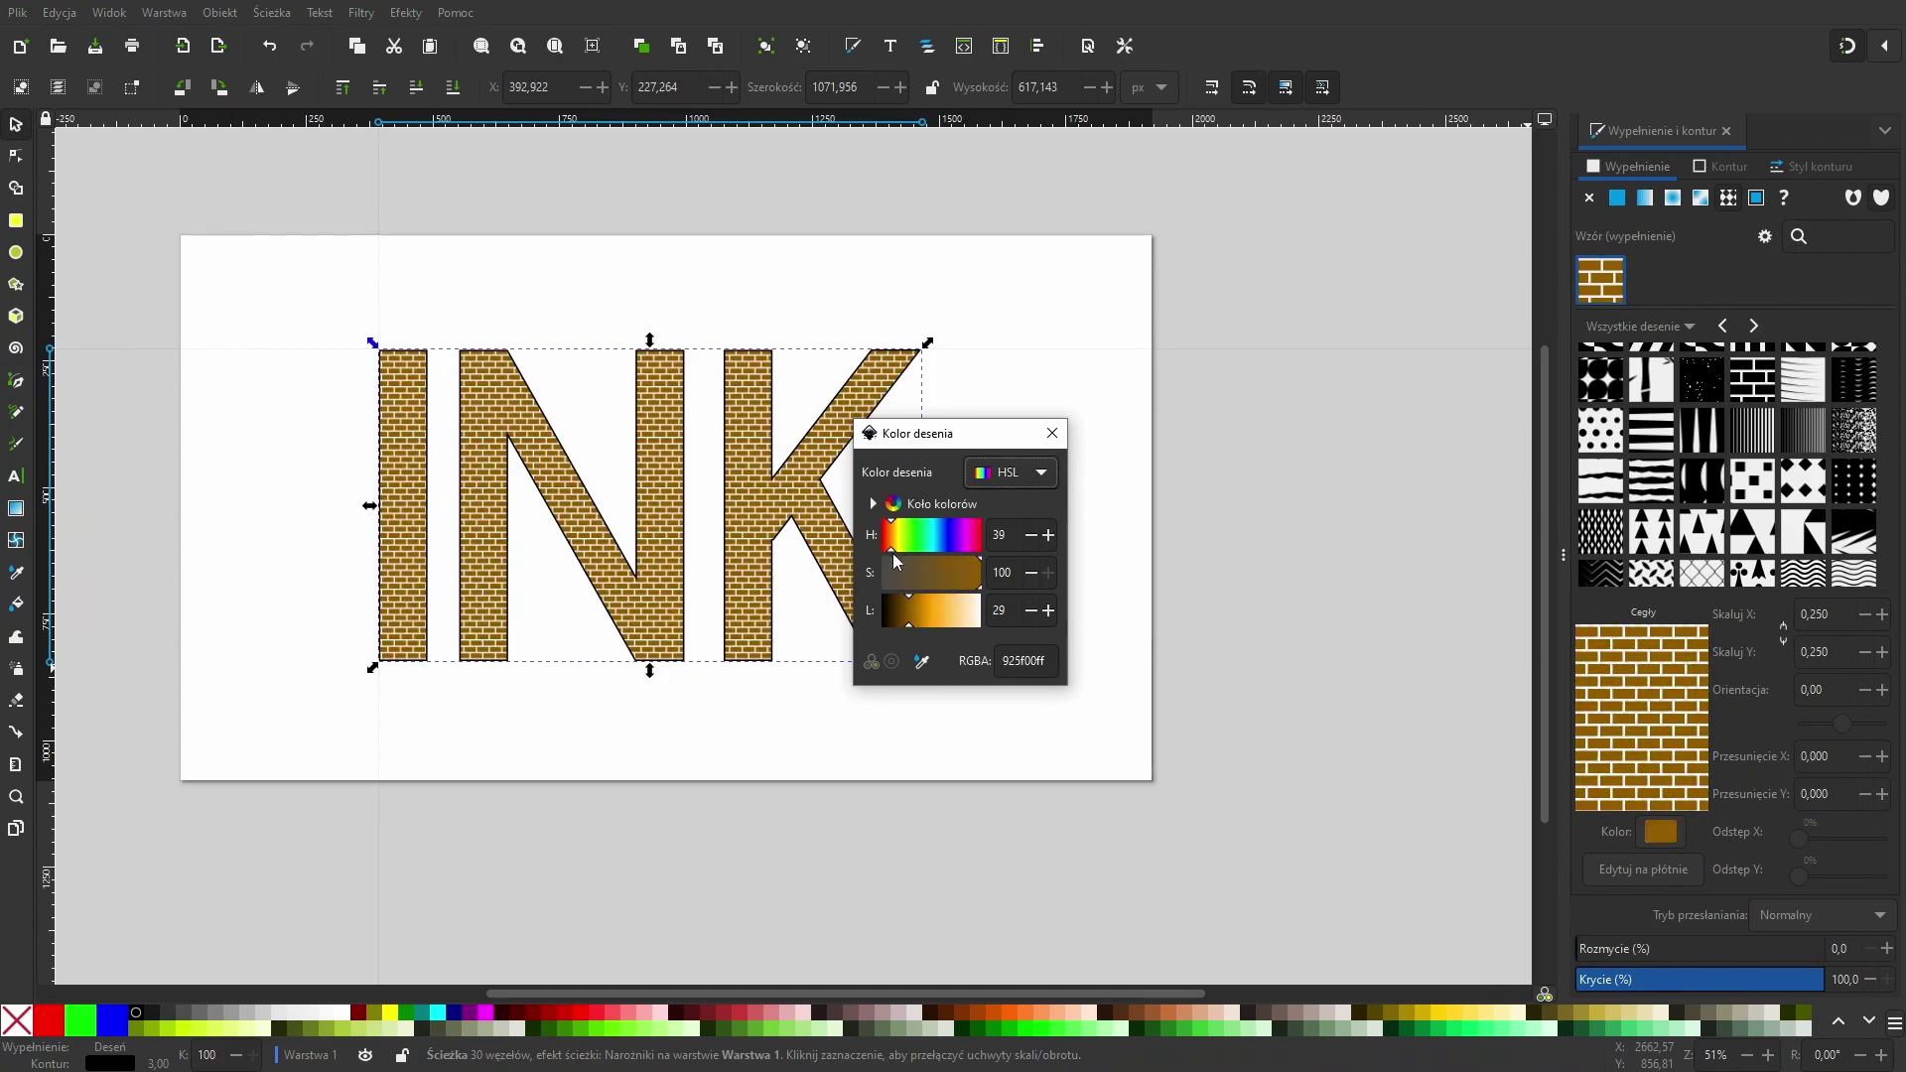
drag(926, 620, 921, 618)
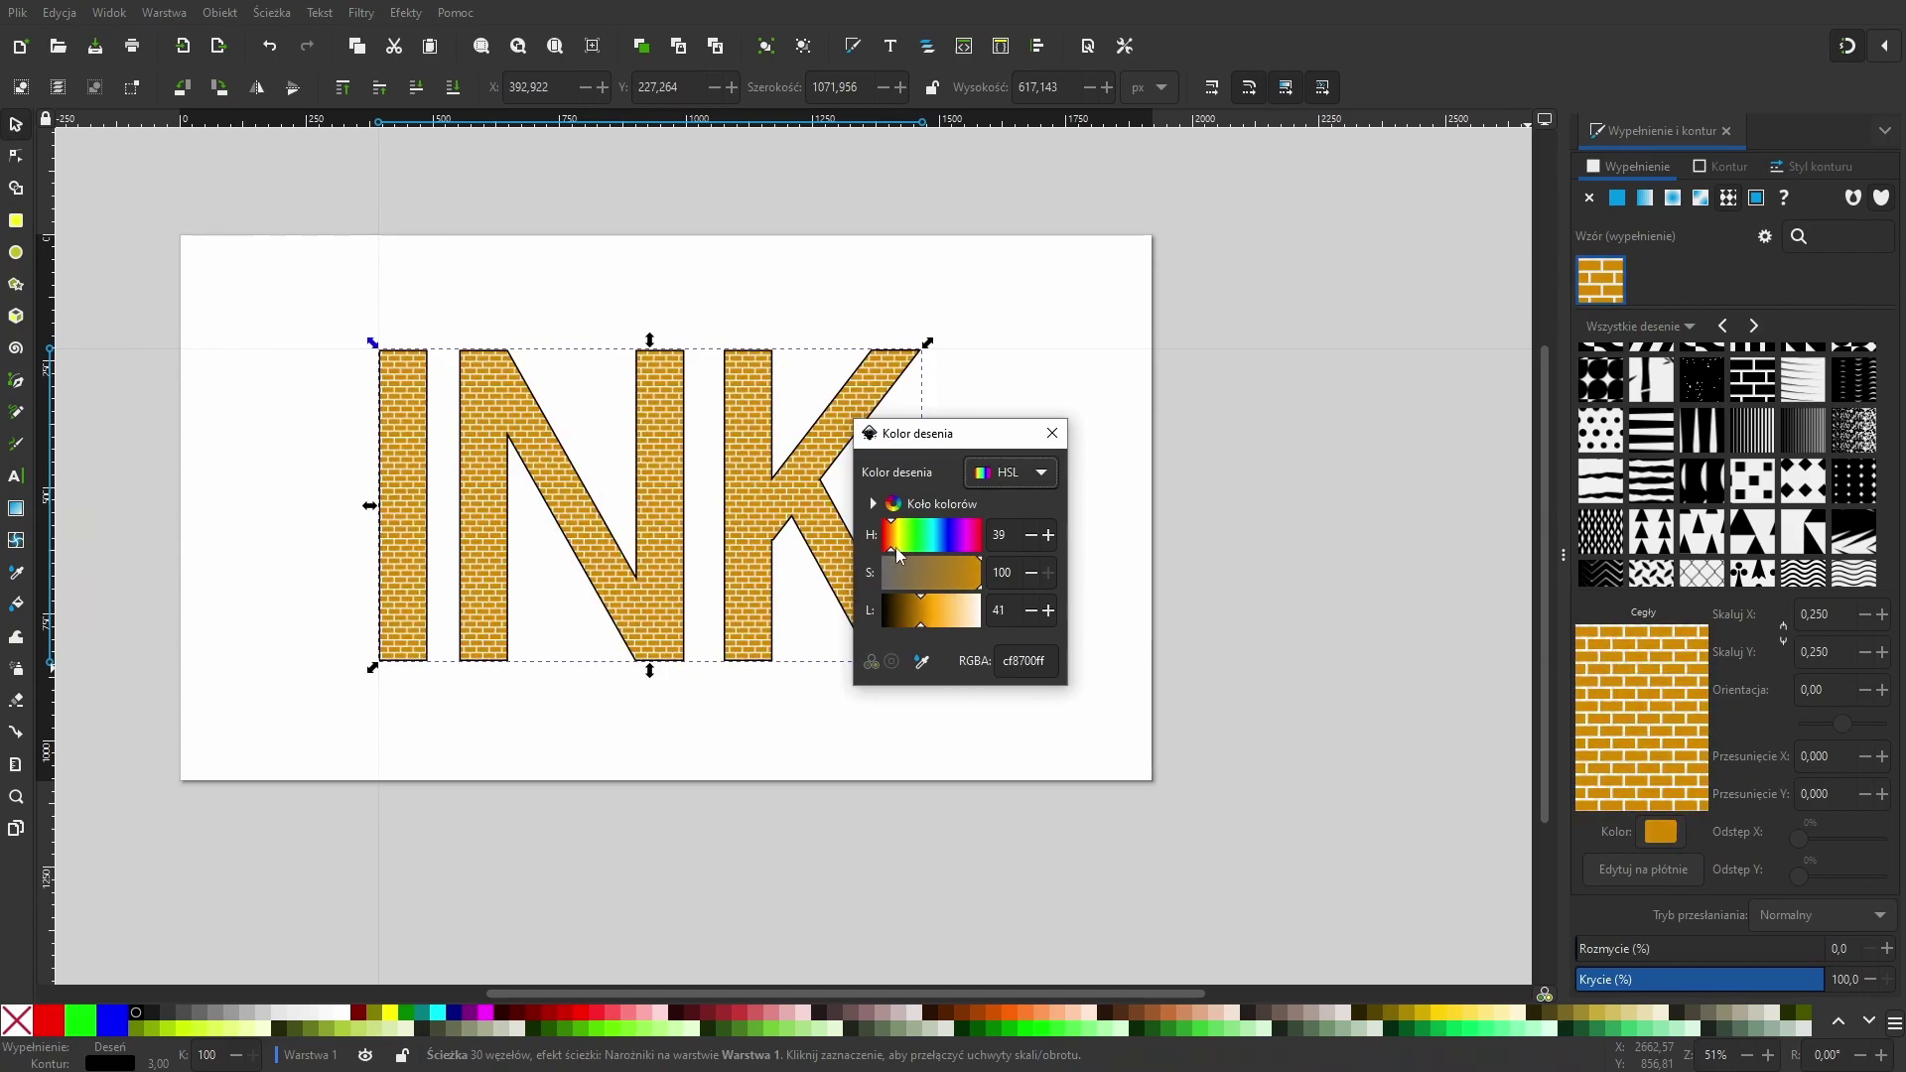
drag(894, 546, 889, 548)
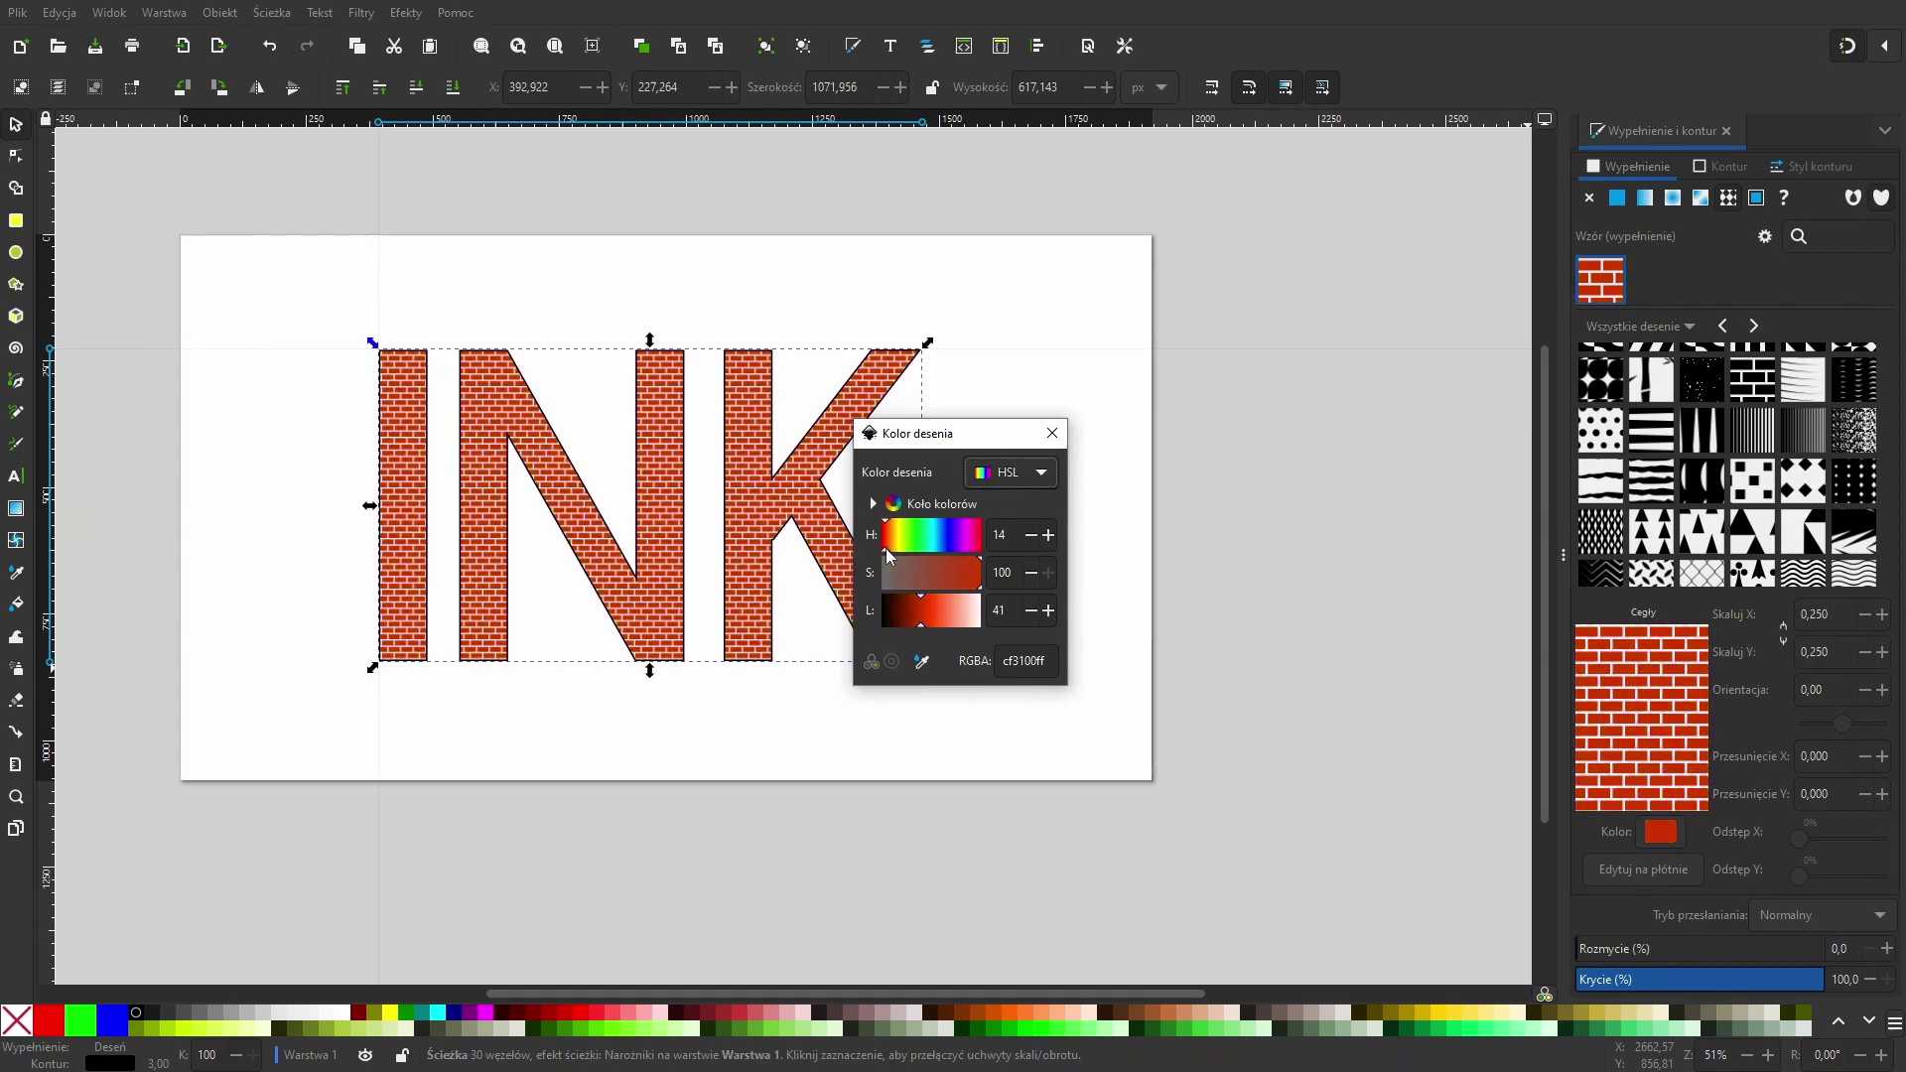
click(1052, 433)
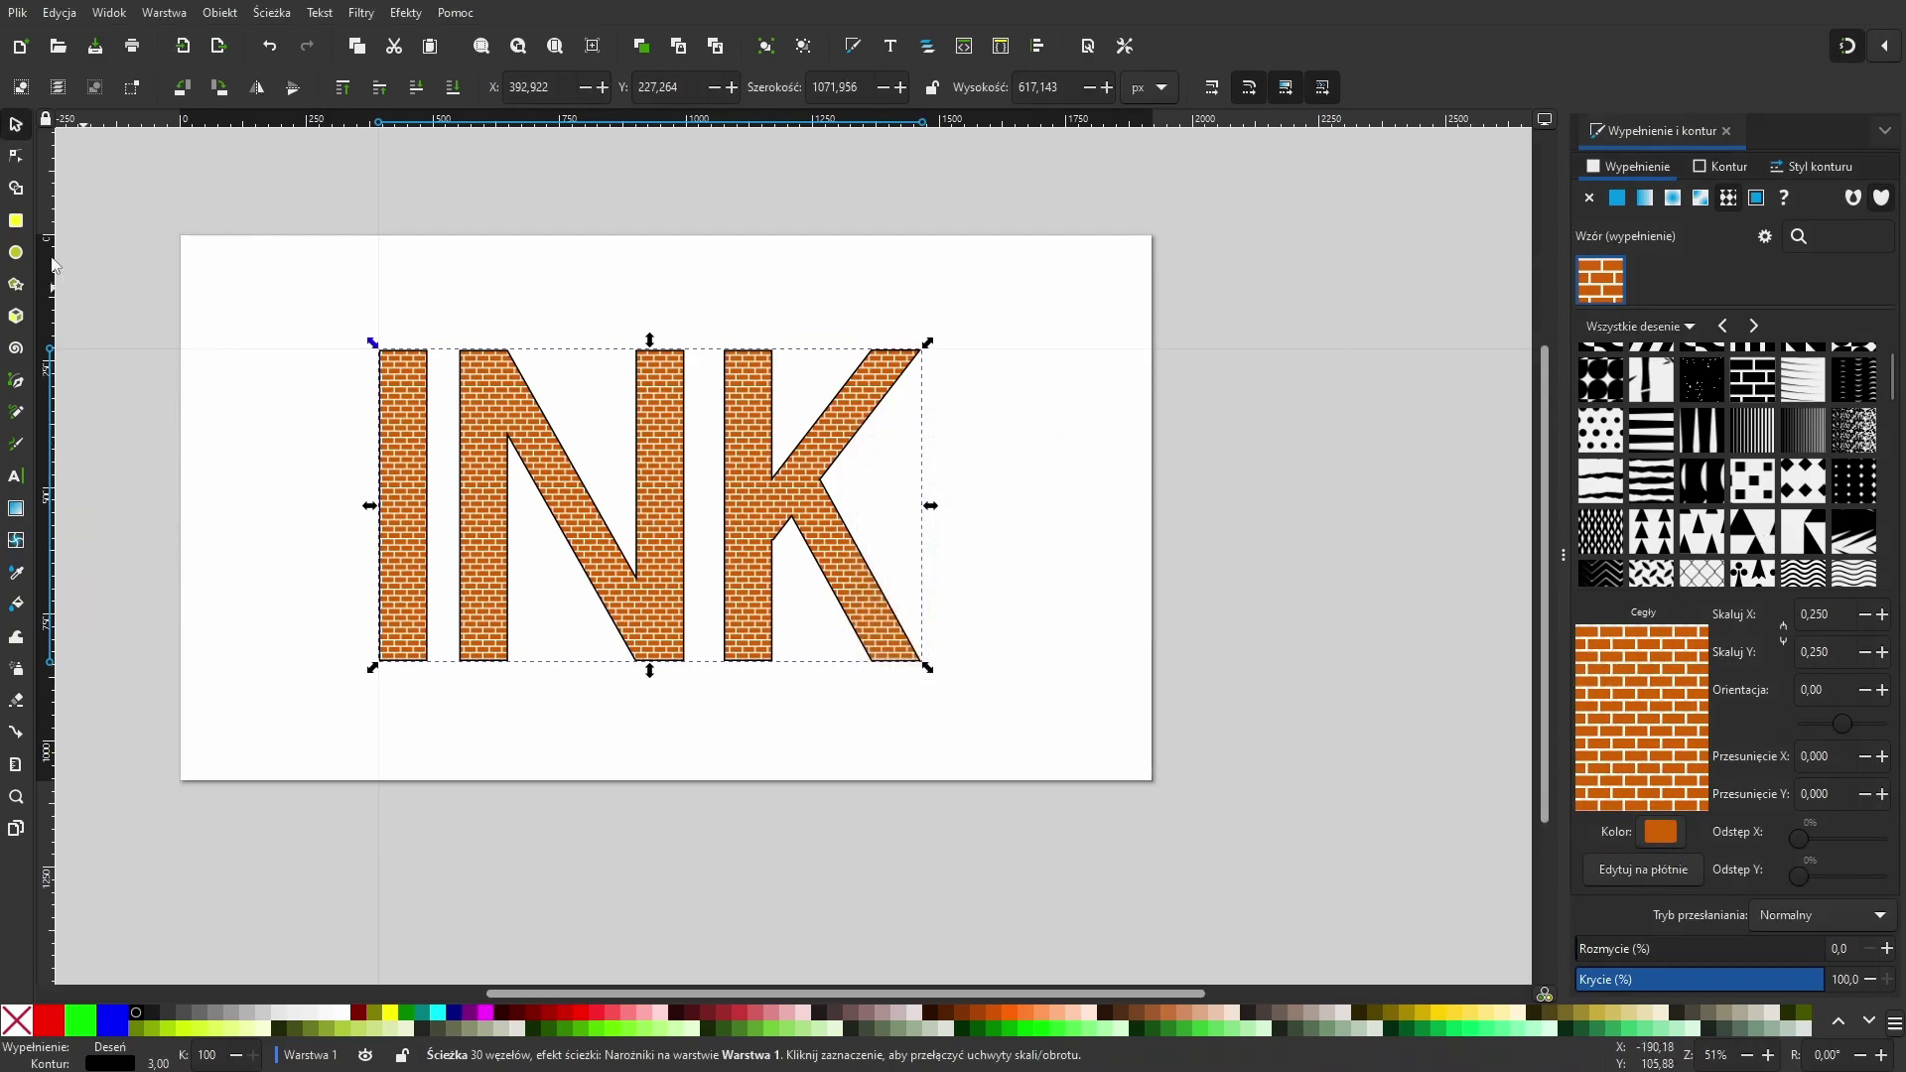
Step: Enlarge the brick pattern to a moderate size and rotate it diagonally to about 40°
click(16, 156)
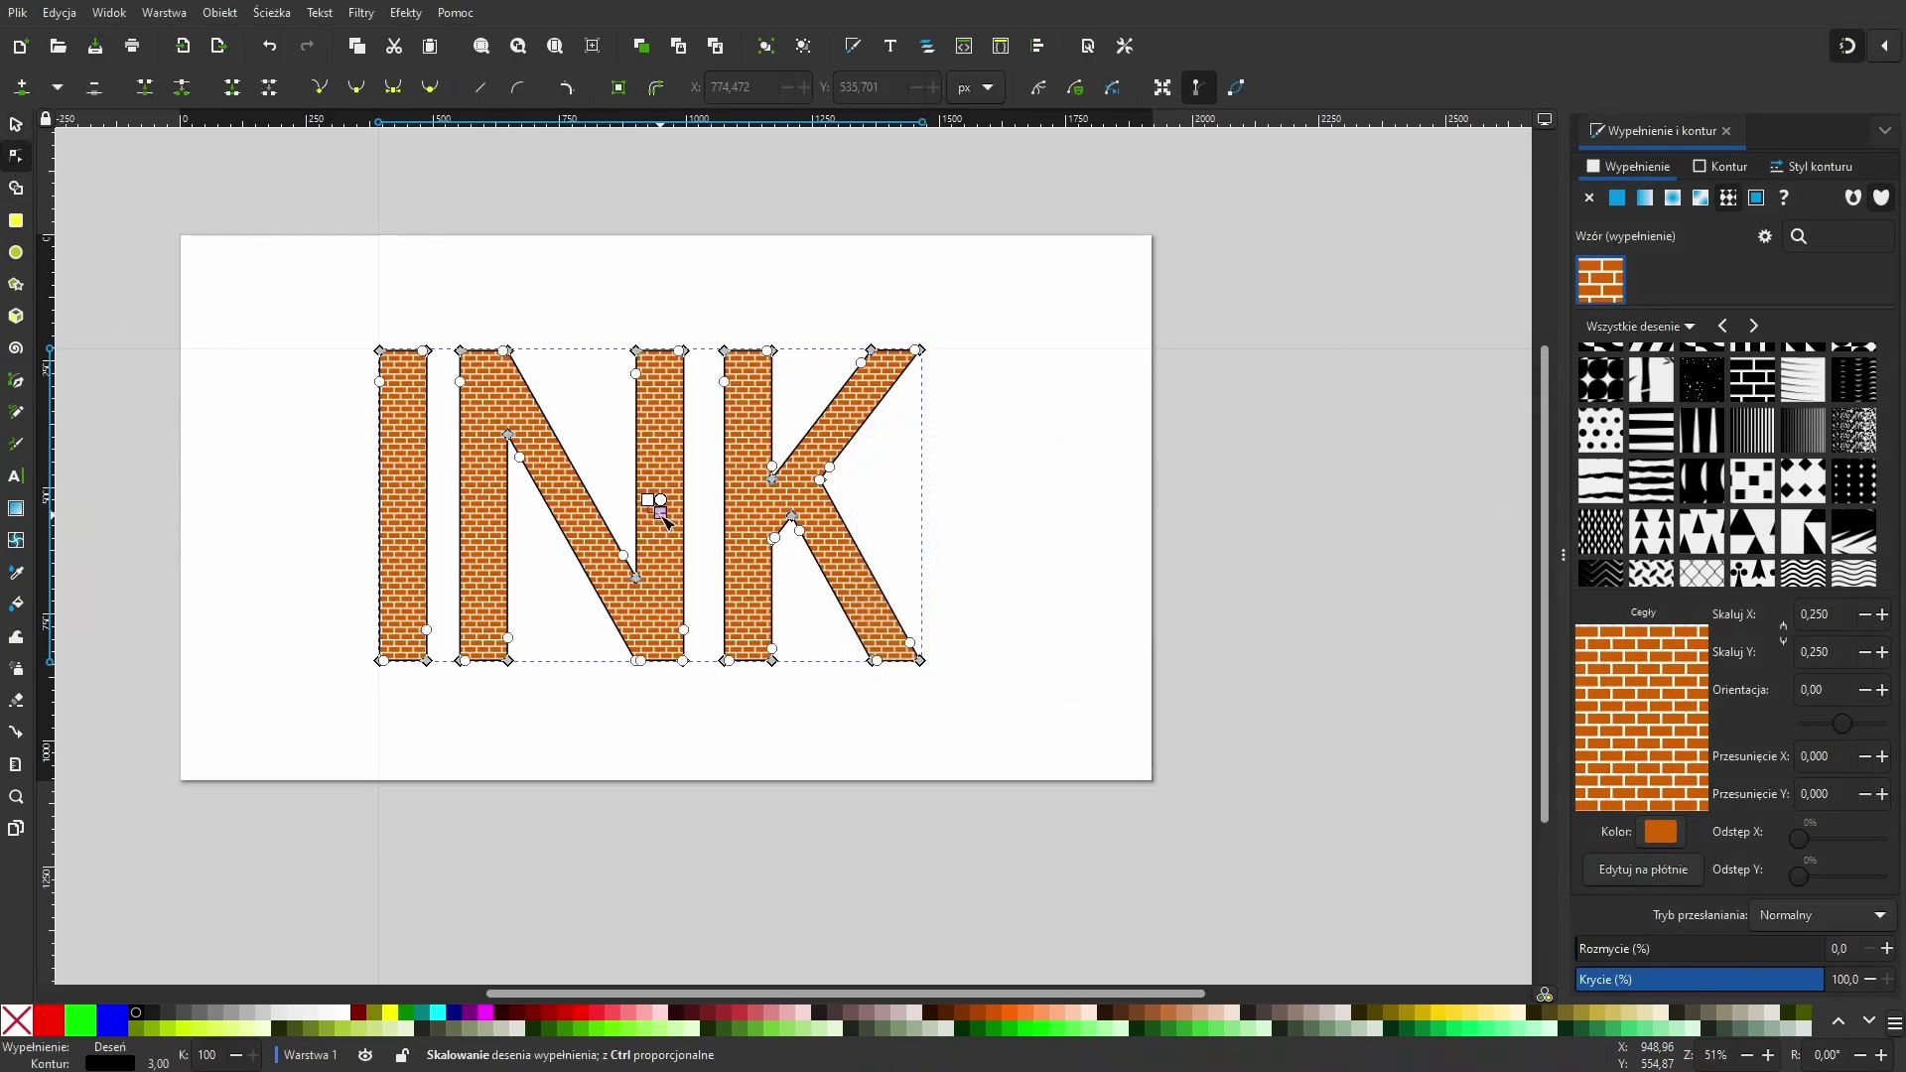
drag(661, 518, 819, 623)
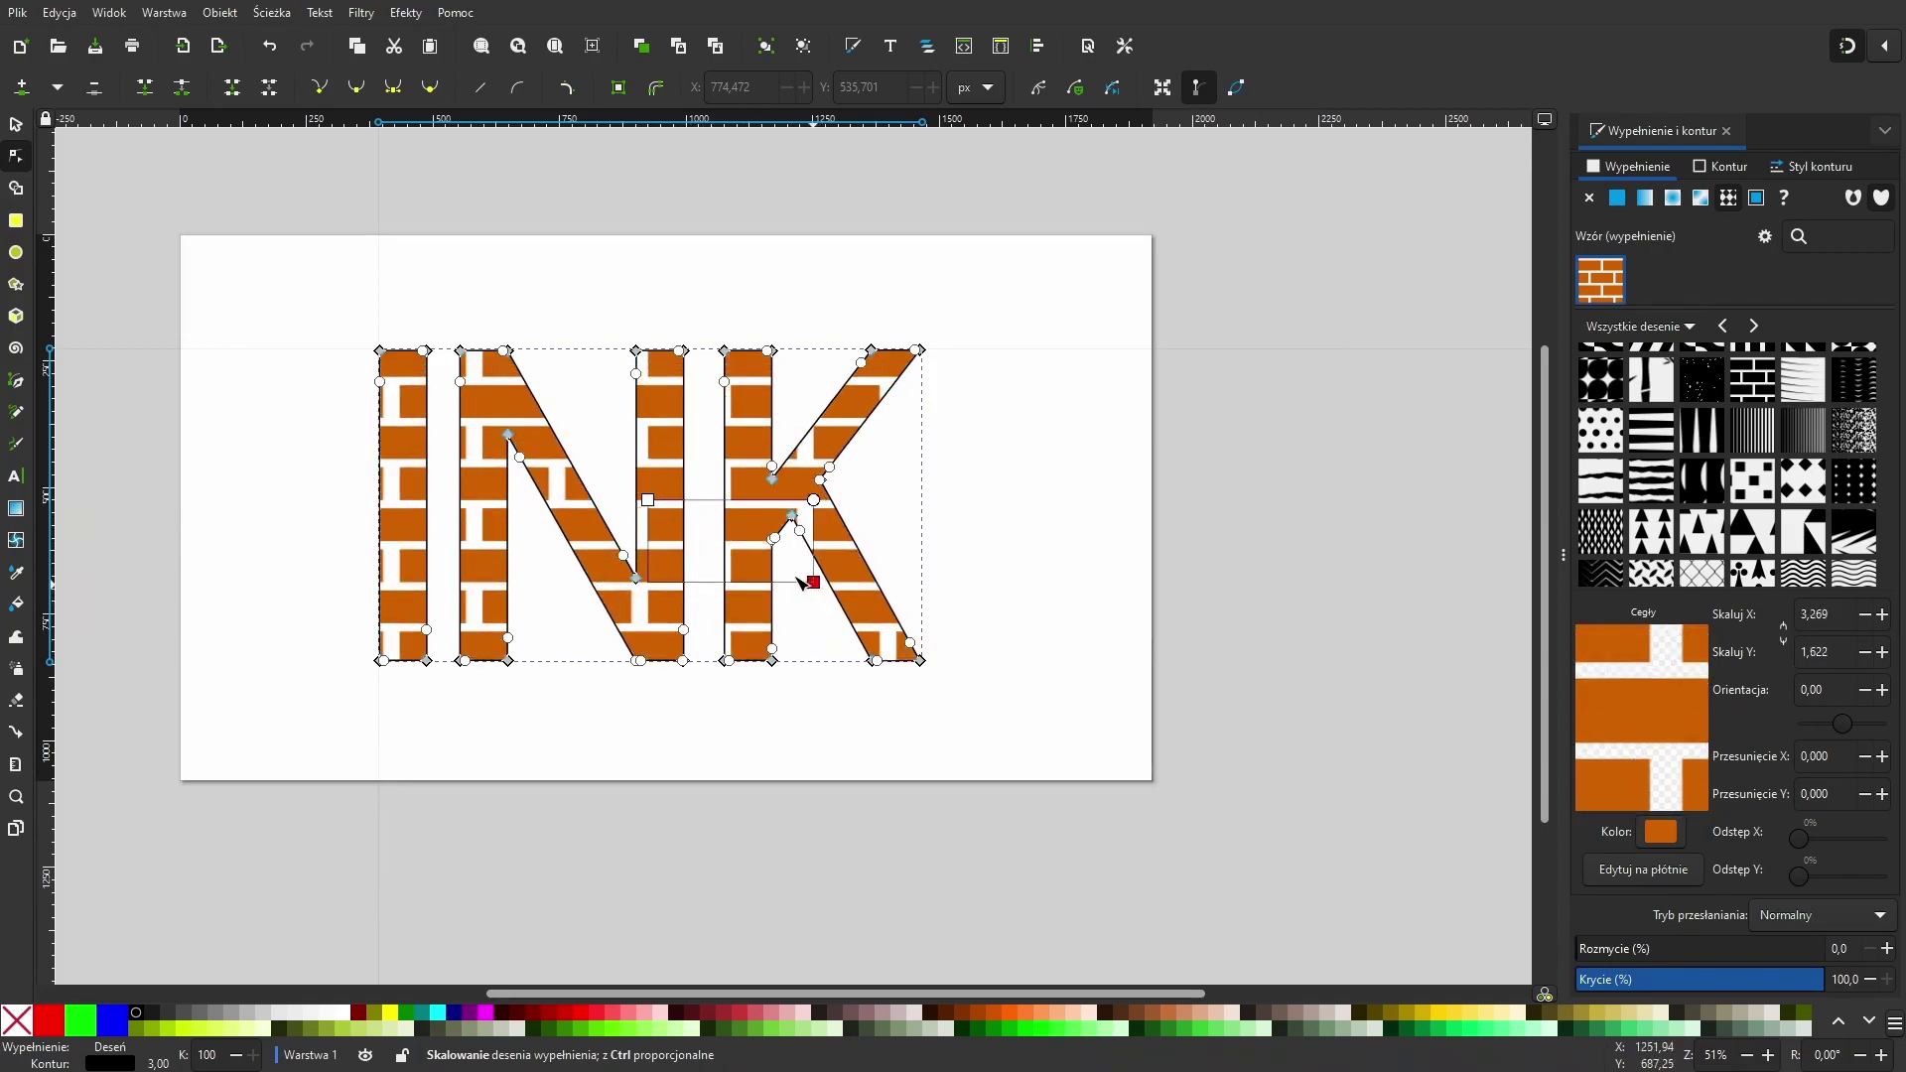
drag(821, 627, 733, 558)
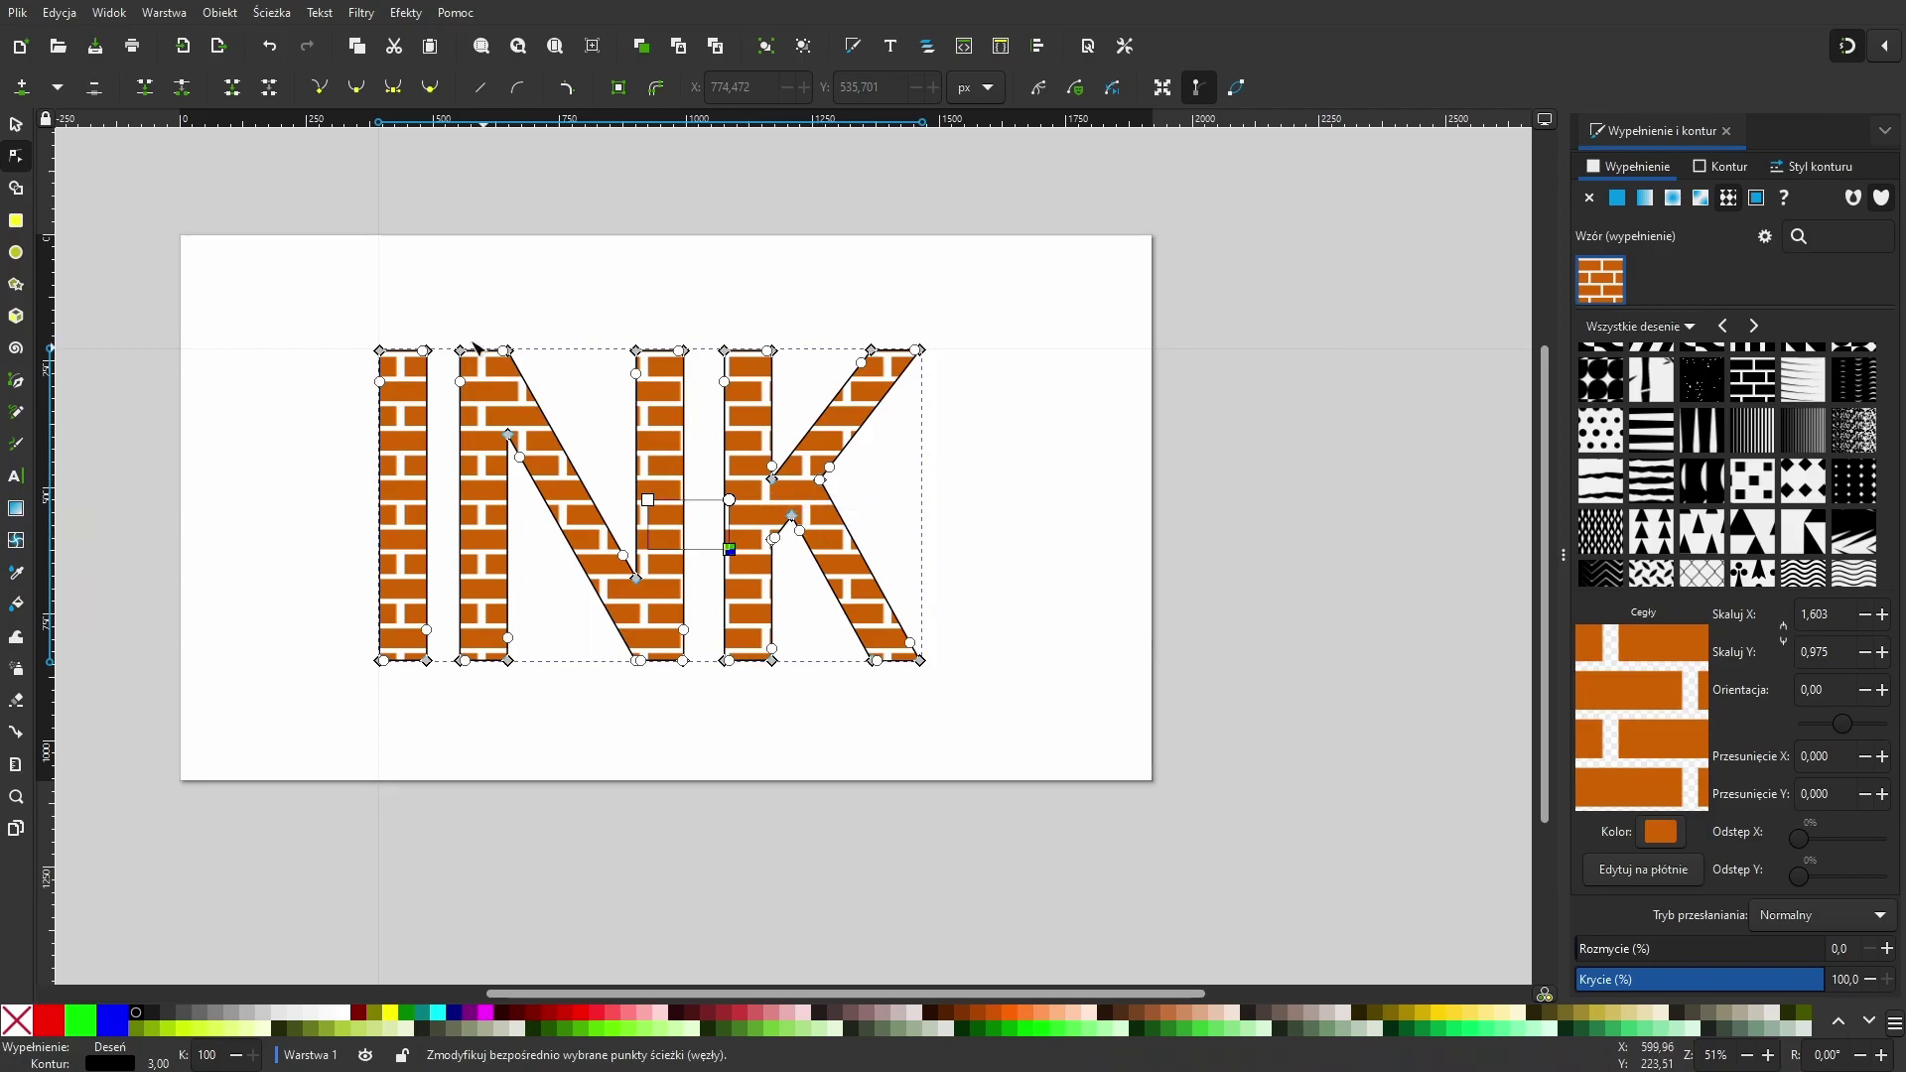
drag(730, 500, 709, 552)
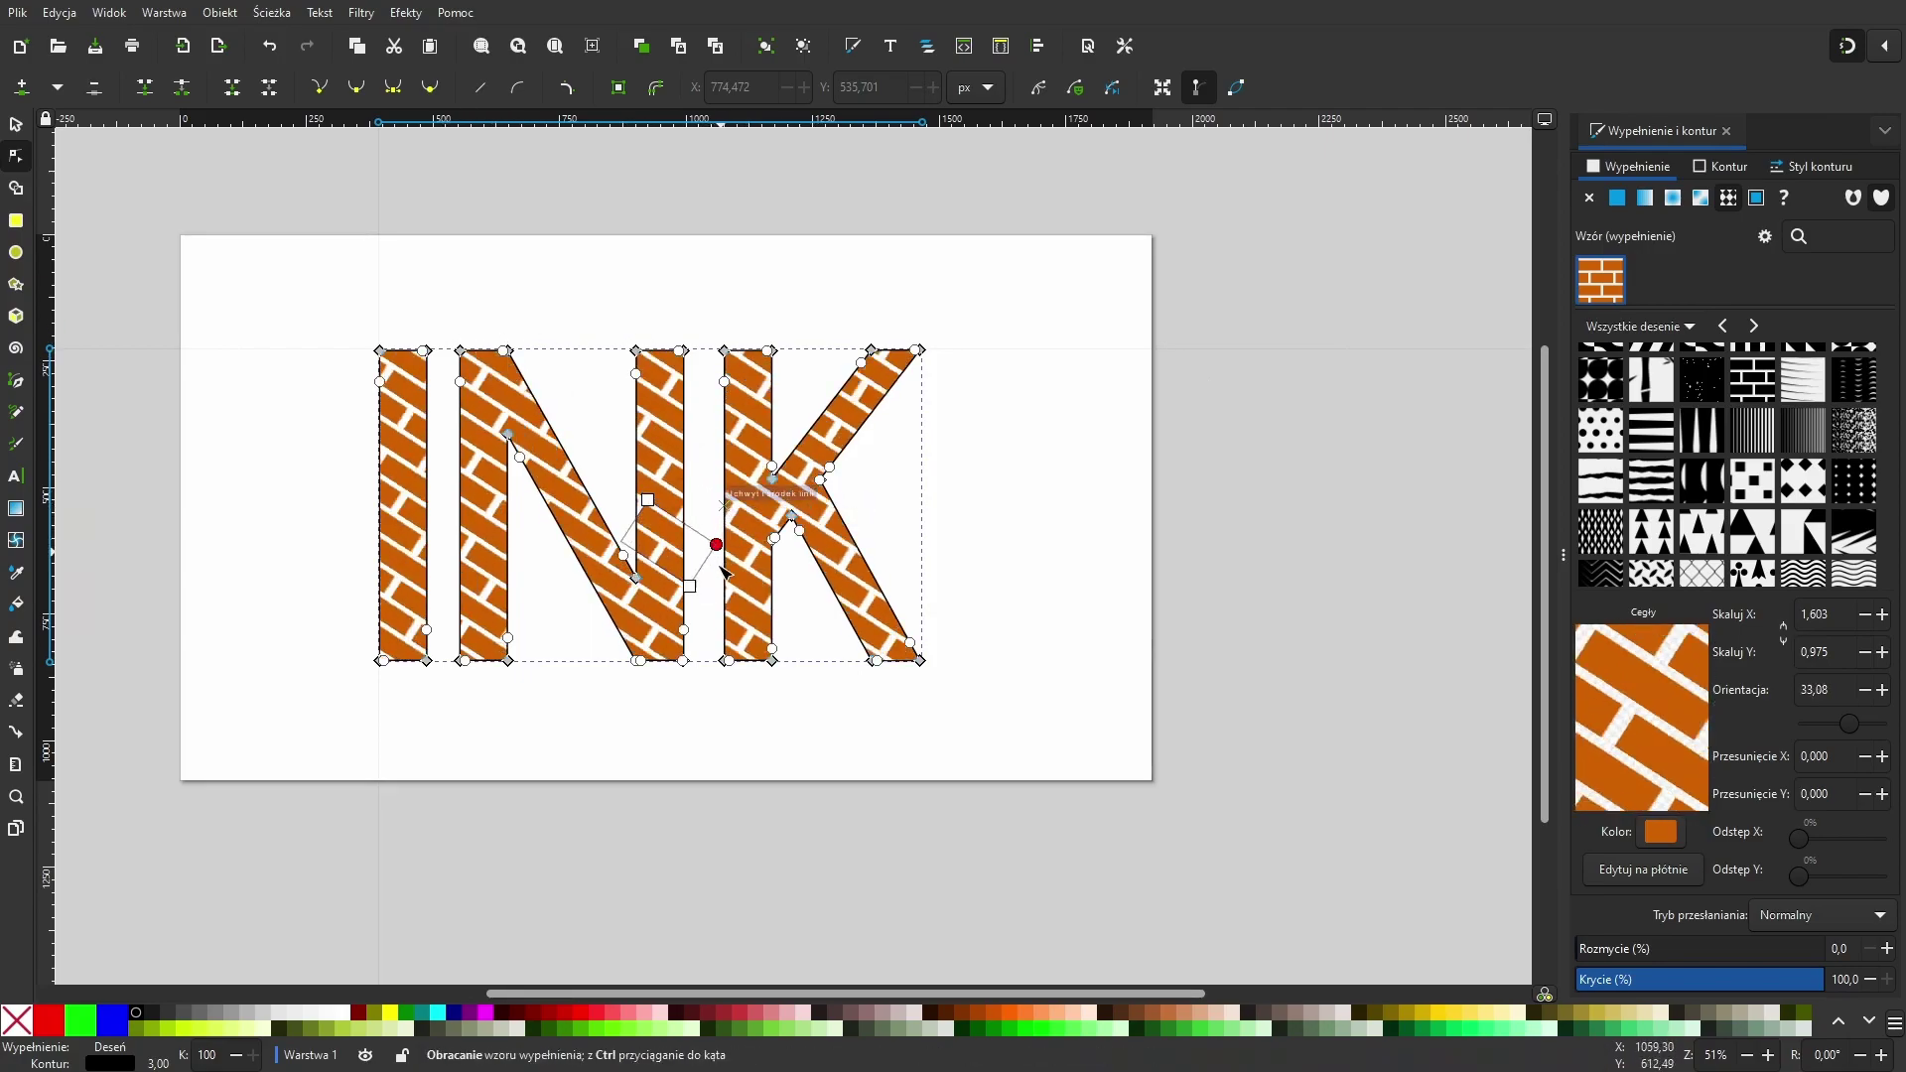
scroll(1809, 462, down, 3)
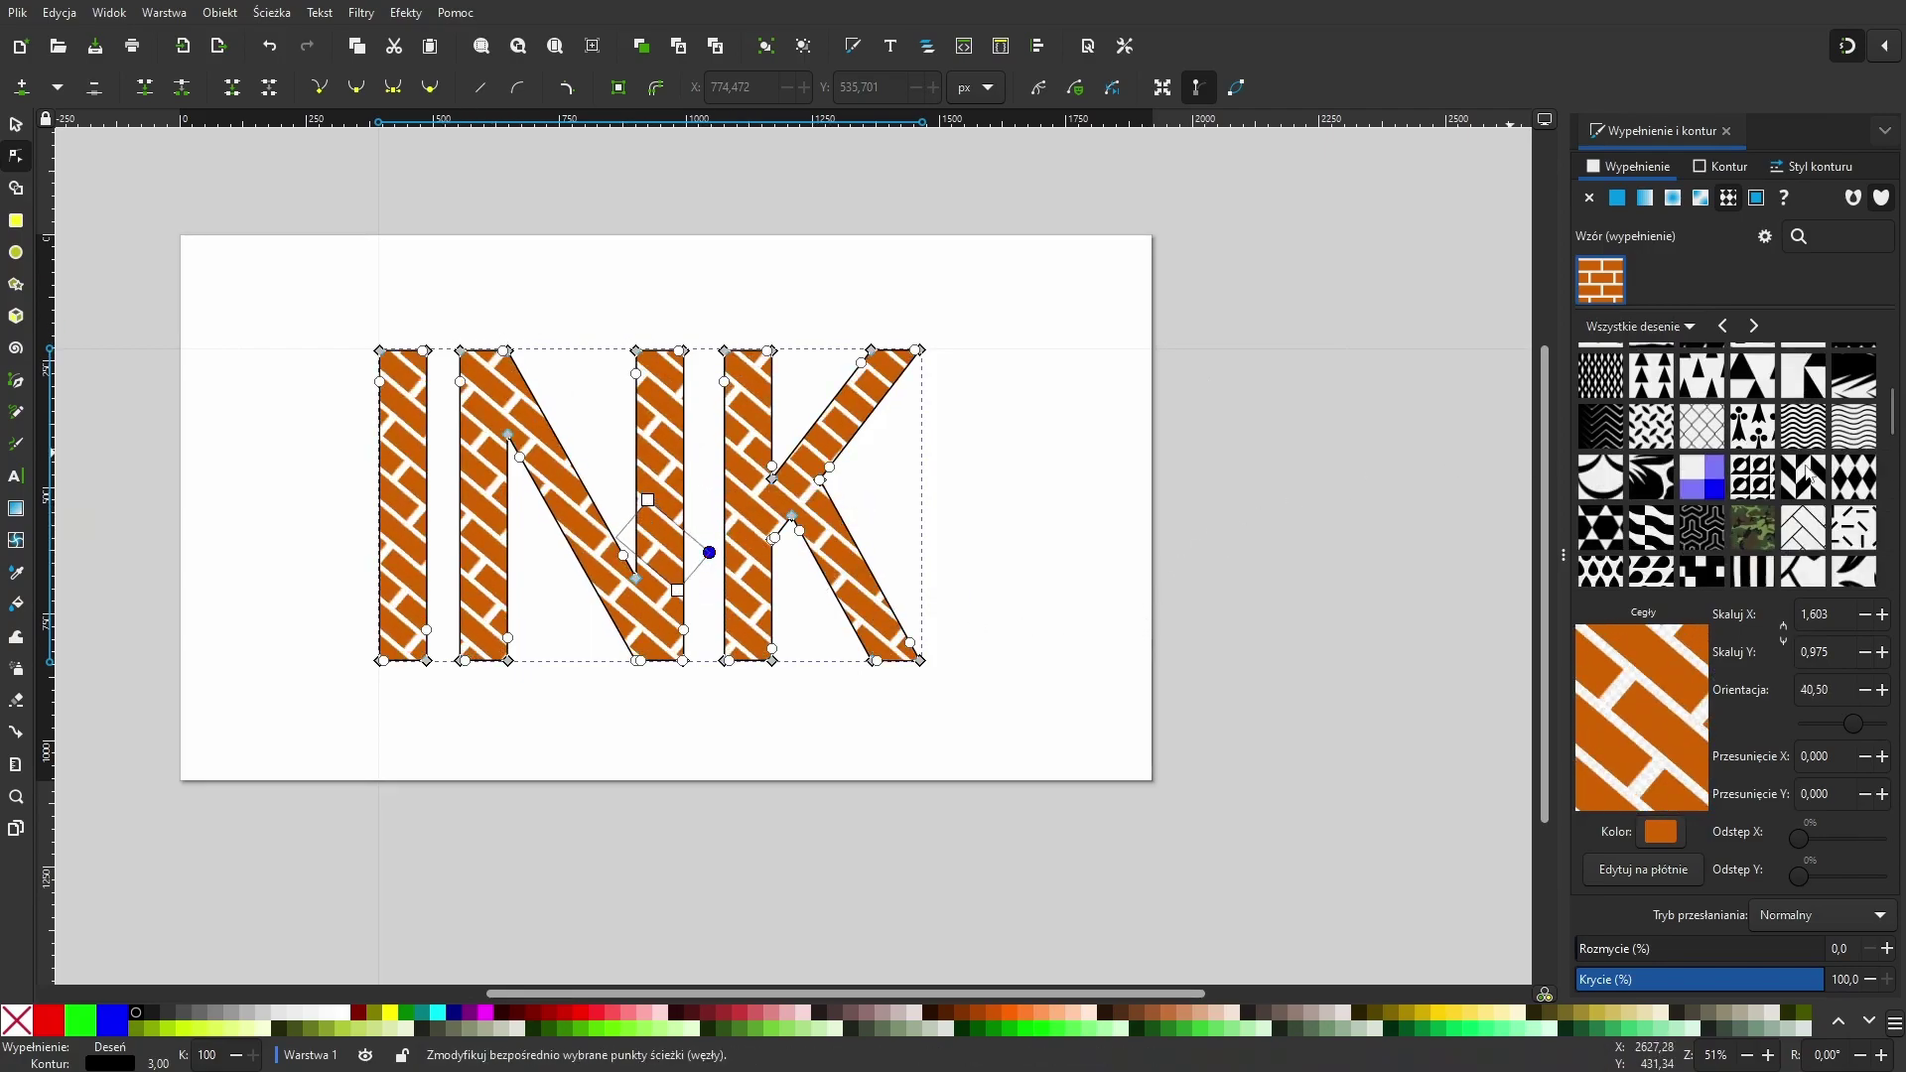
Step: Replace the bricks with the Gingham pattern and turn its colour from blue to red (hue 360)
click(1690, 450)
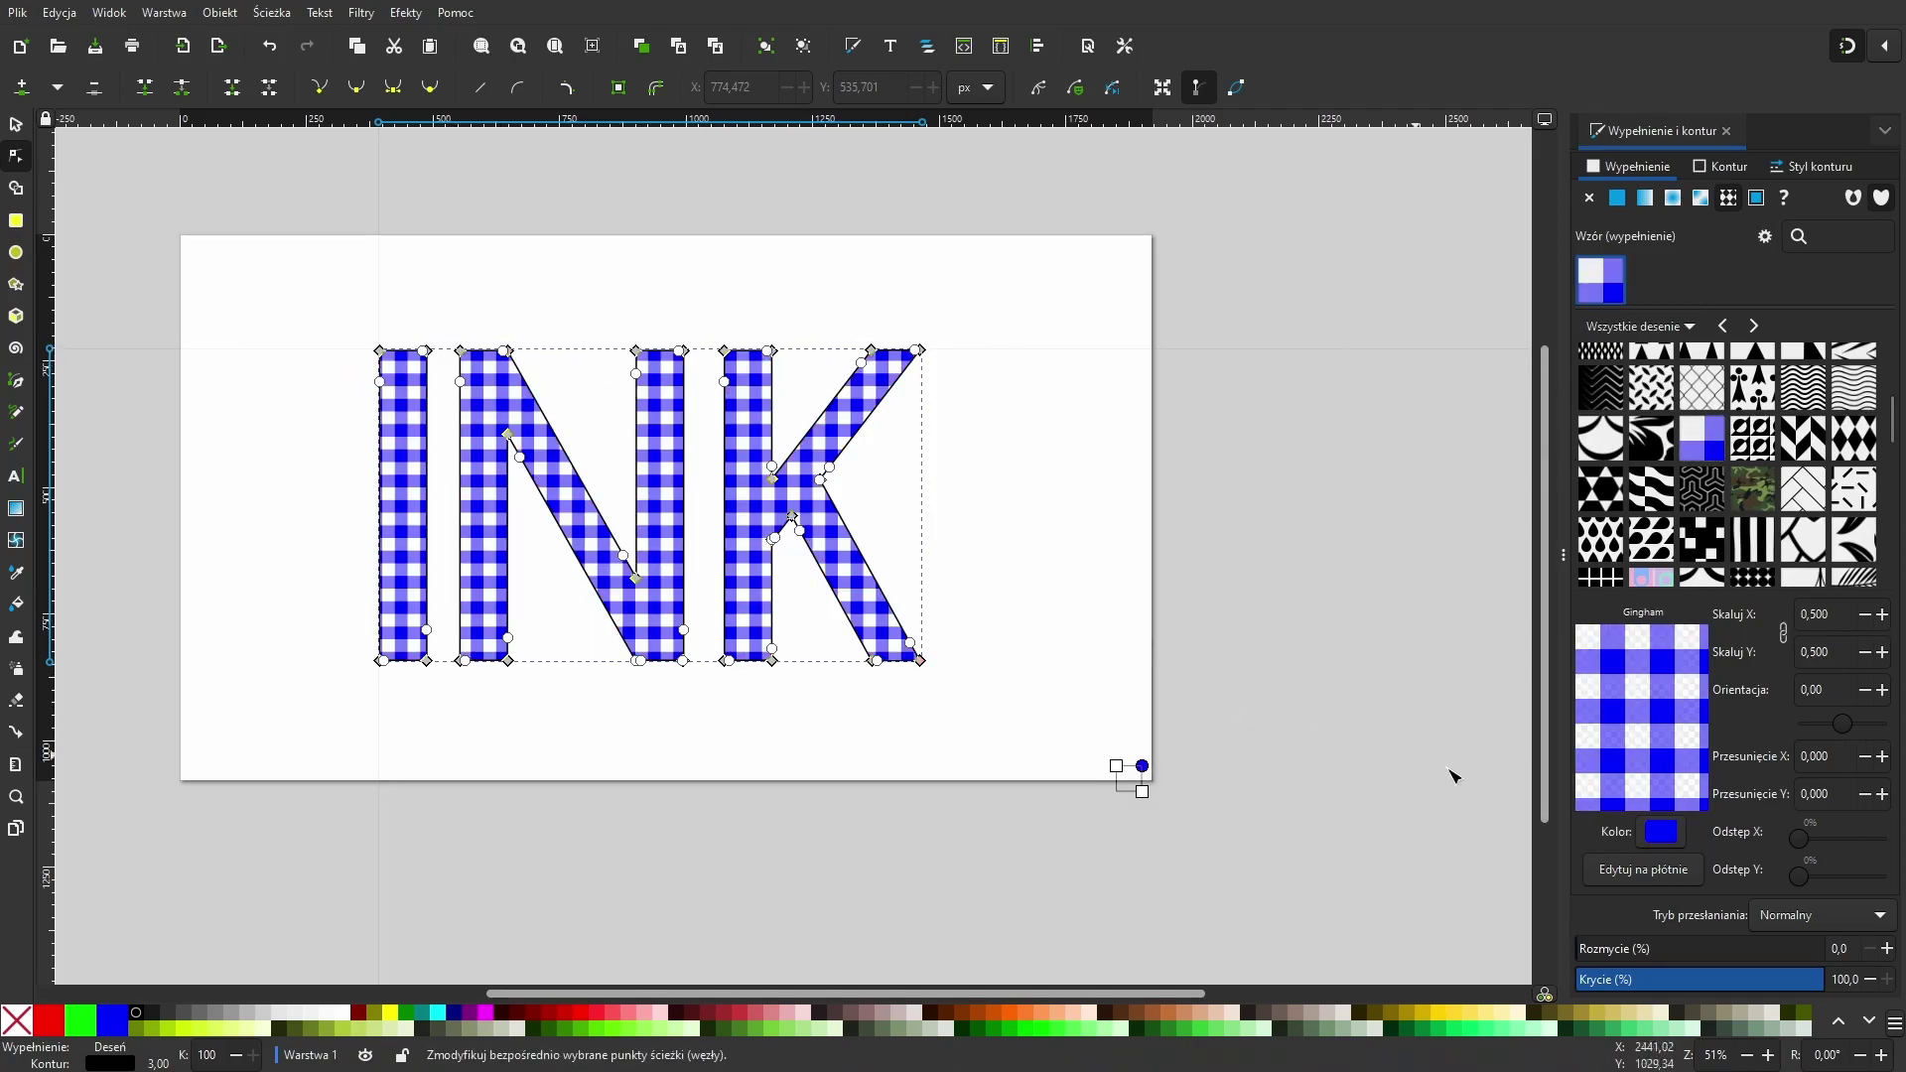
click(1660, 834)
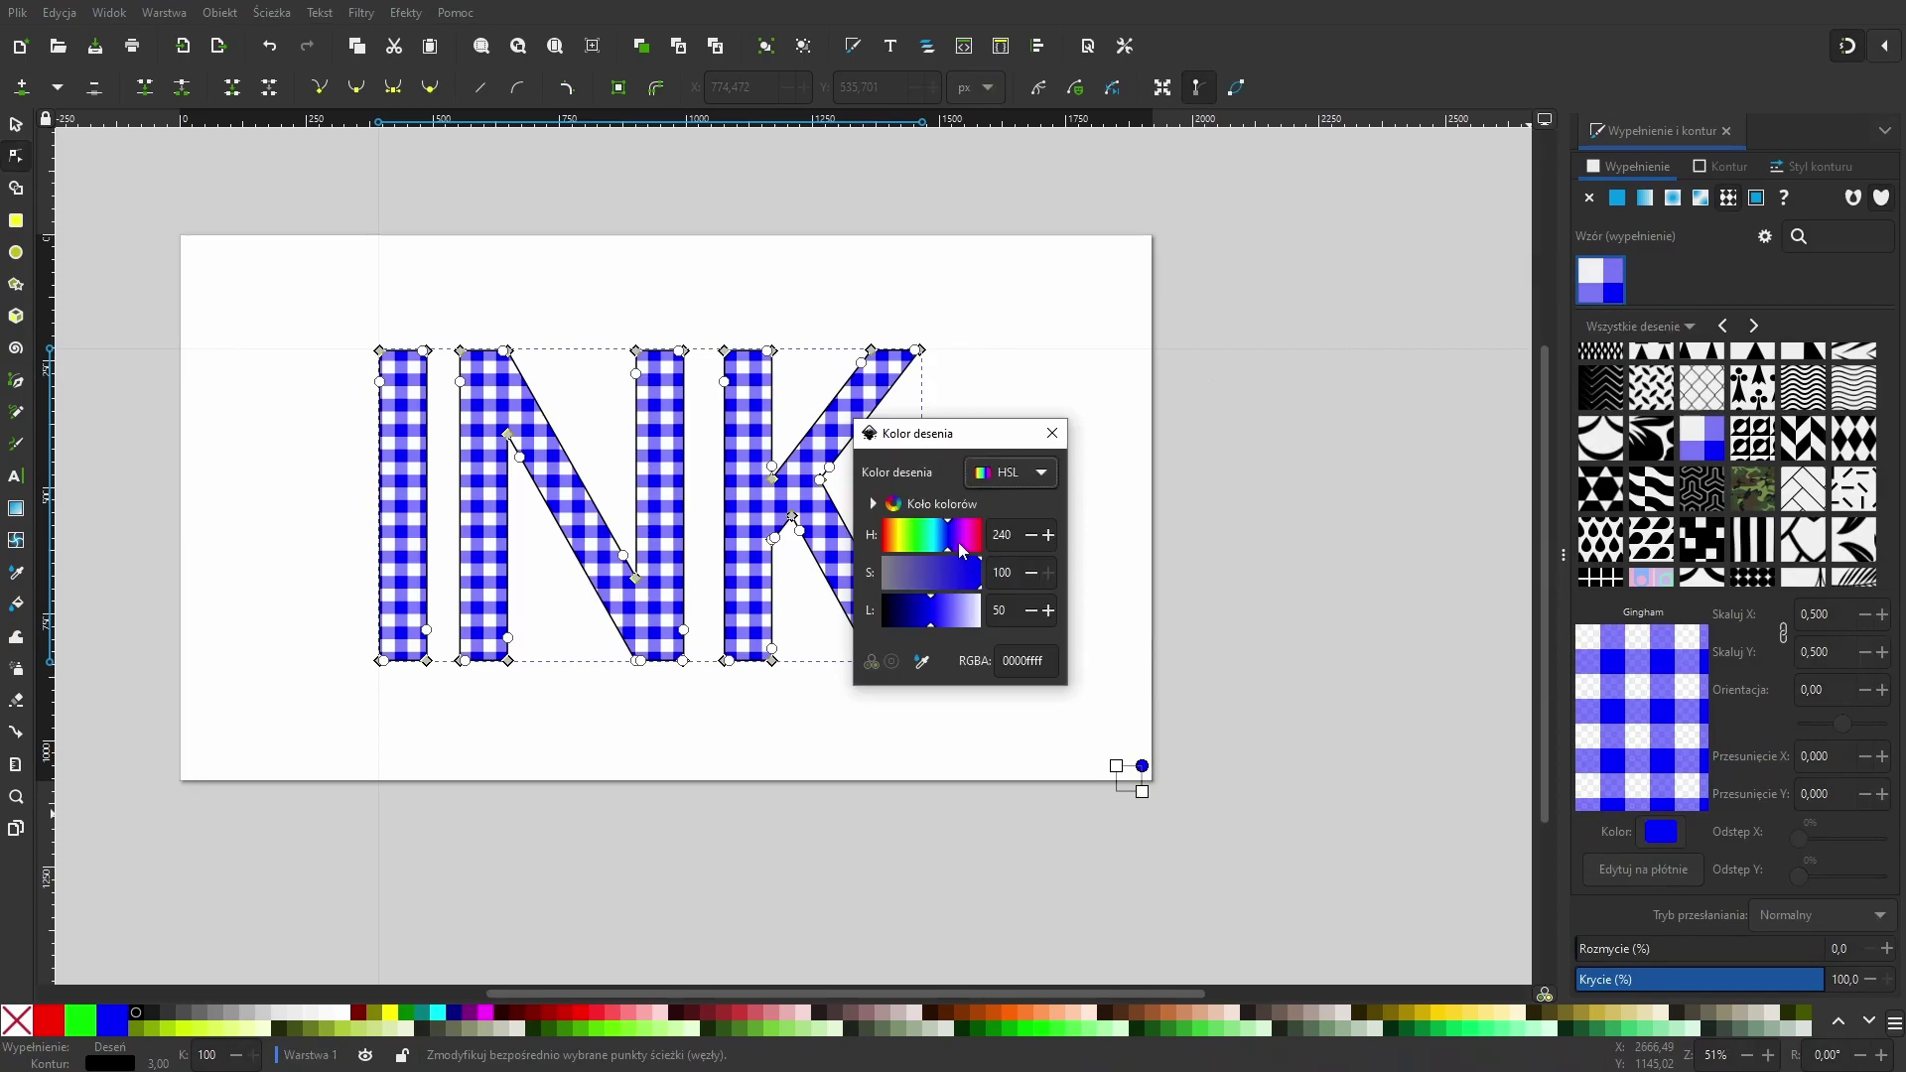
drag(953, 544, 983, 541)
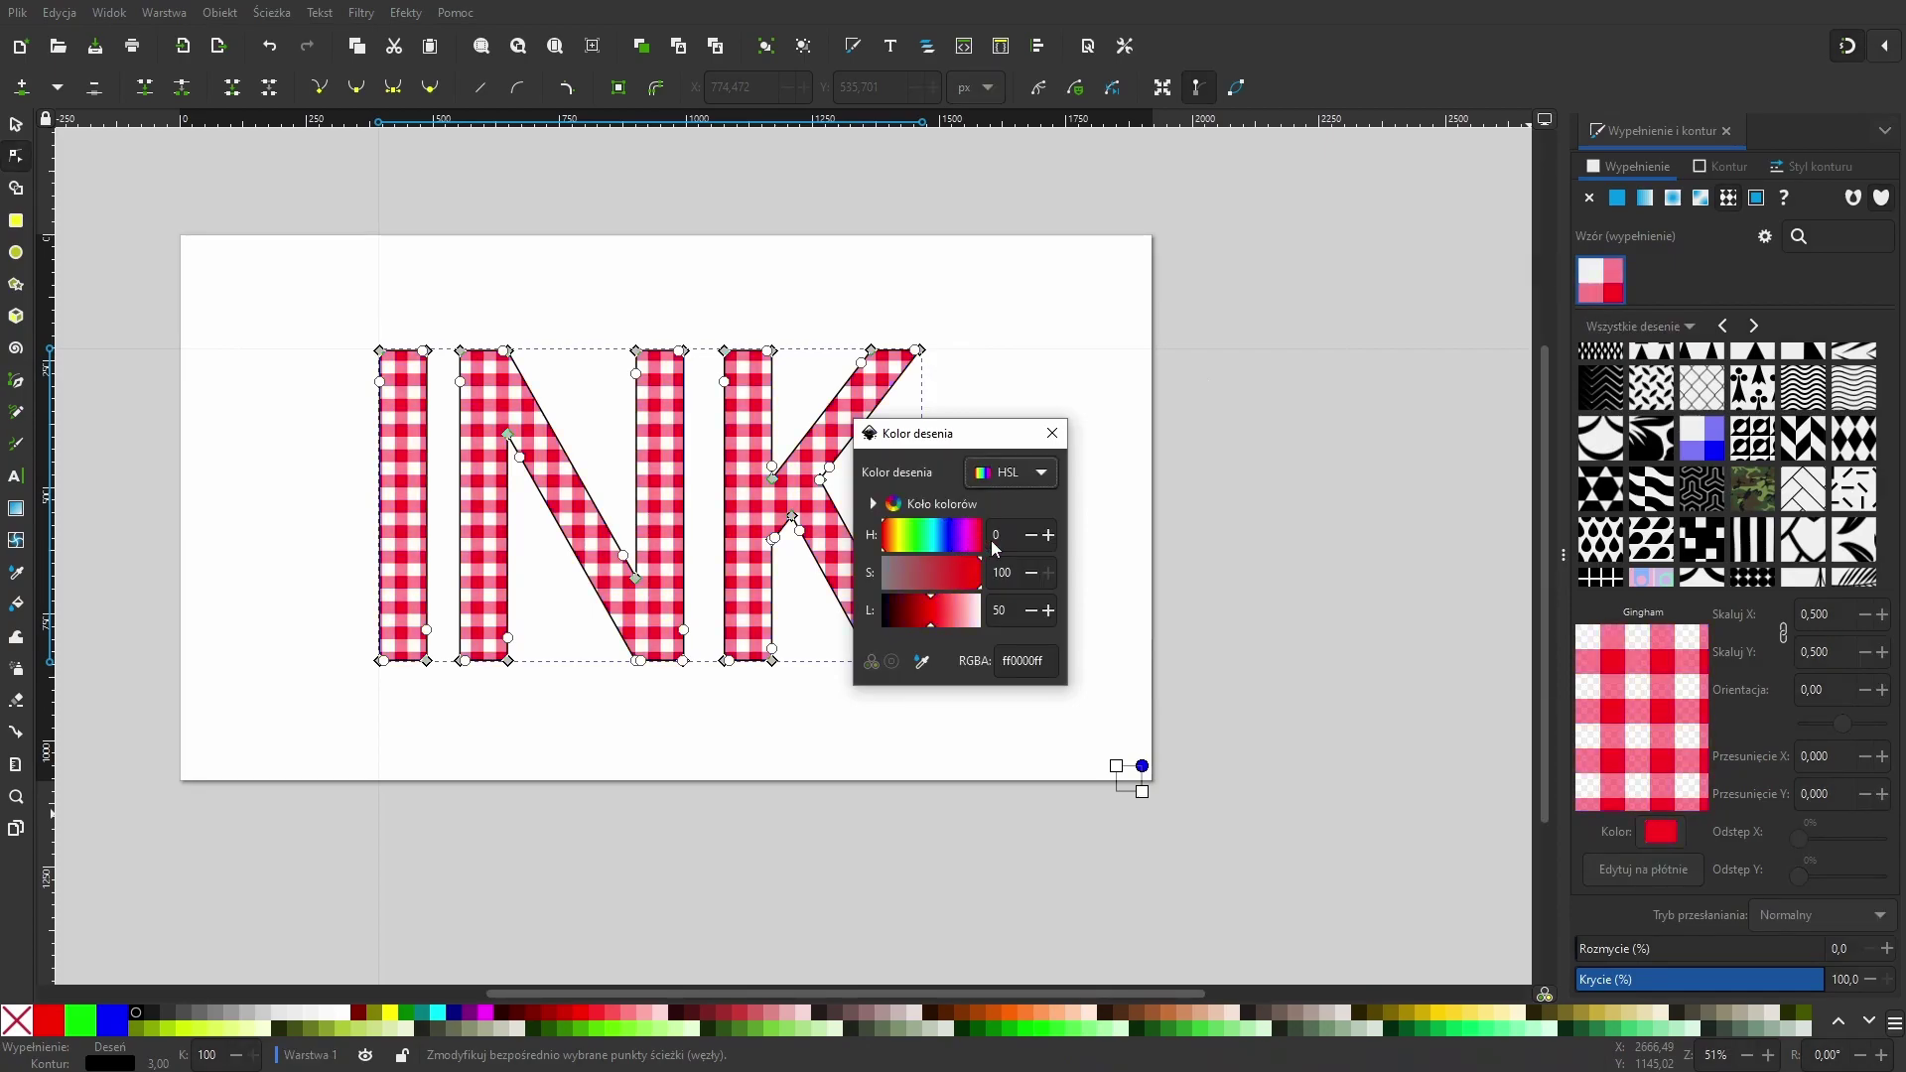
click(1050, 434)
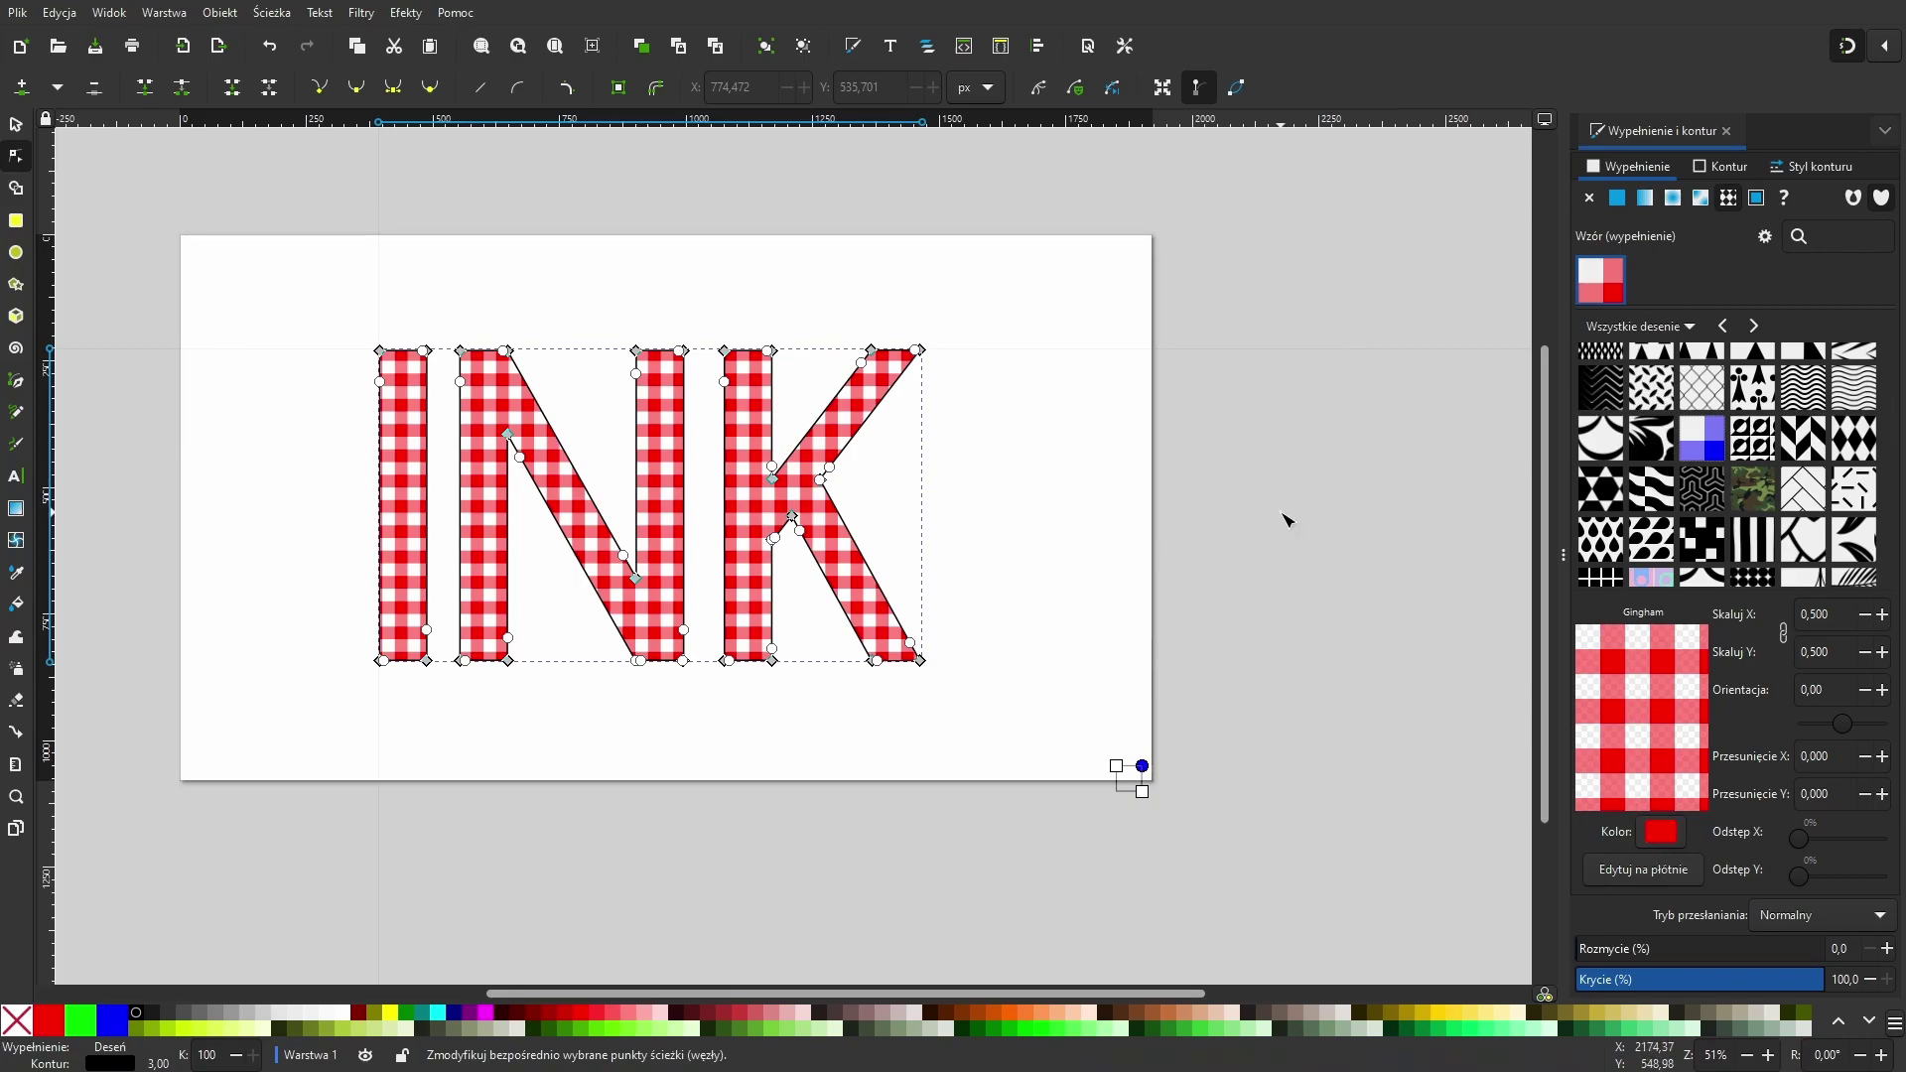
click(19, 127)
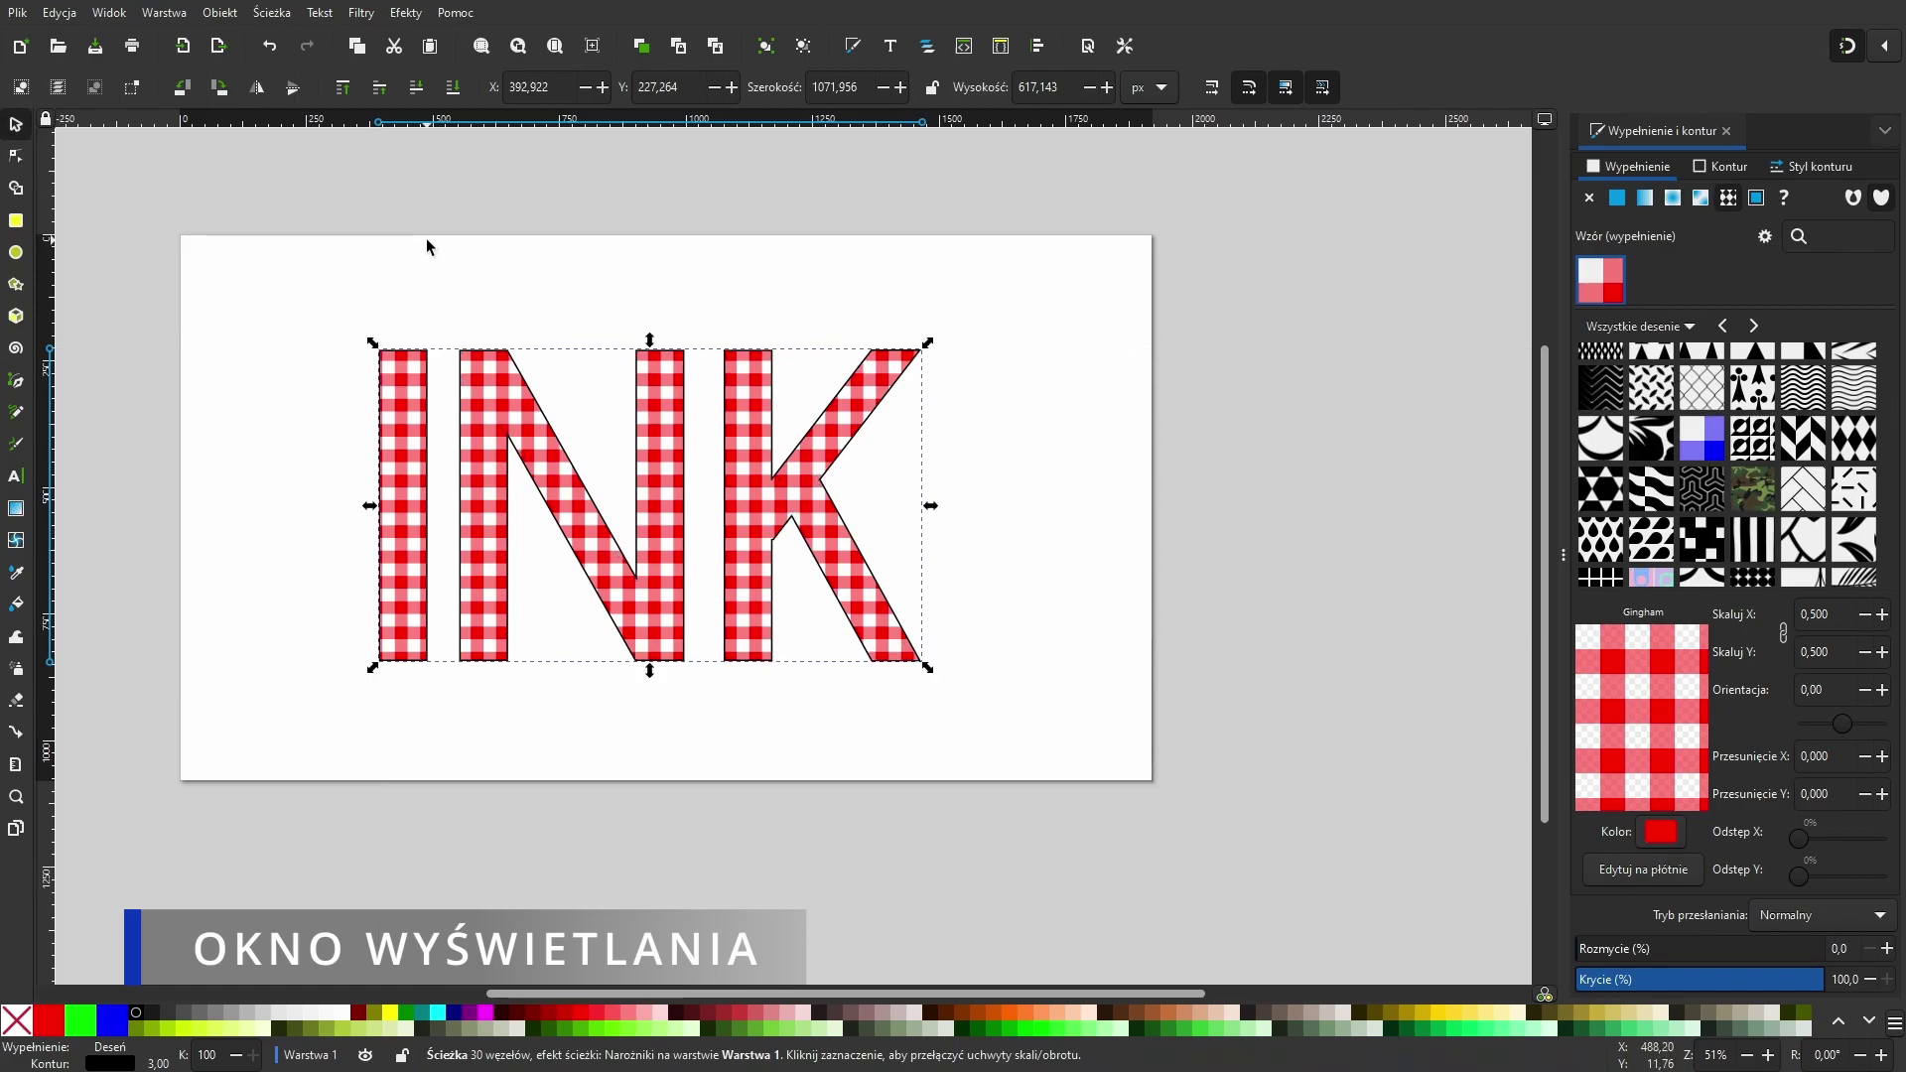
click(1550, 123)
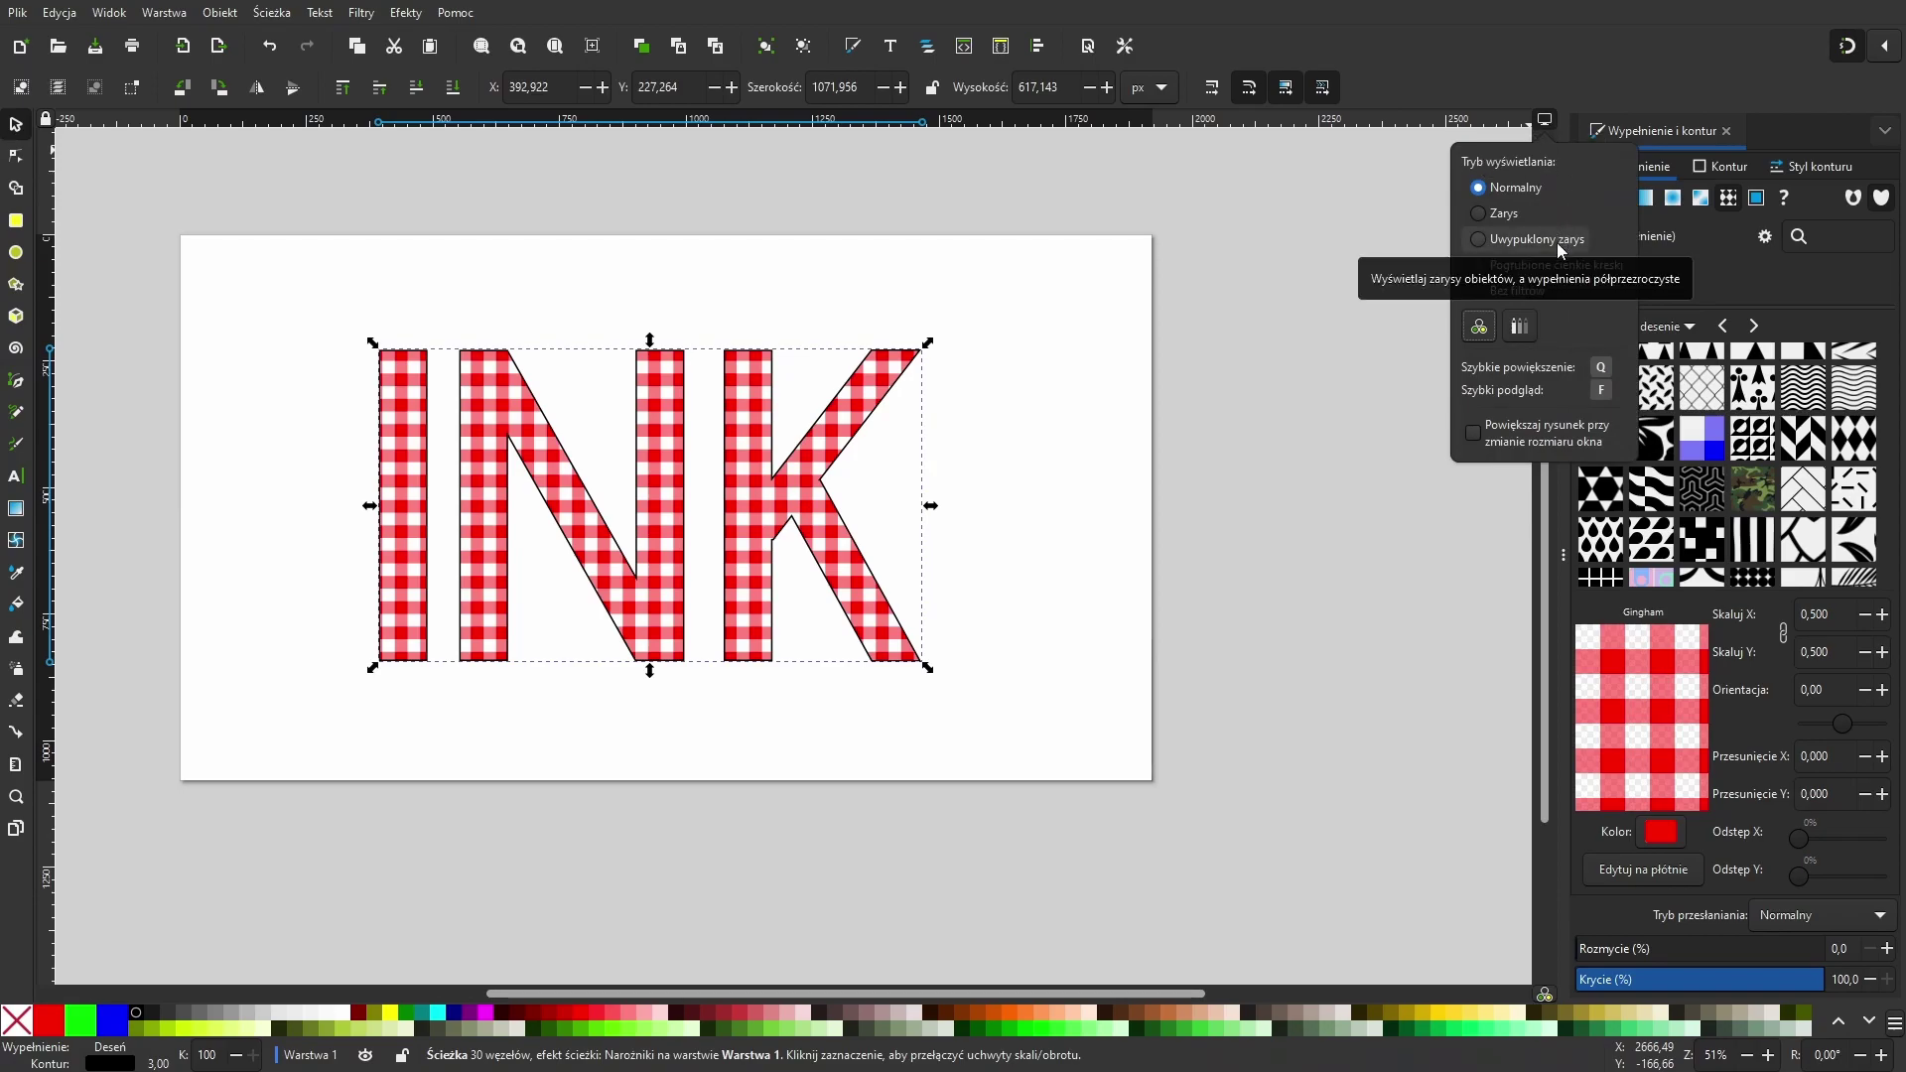
click(1526, 328)
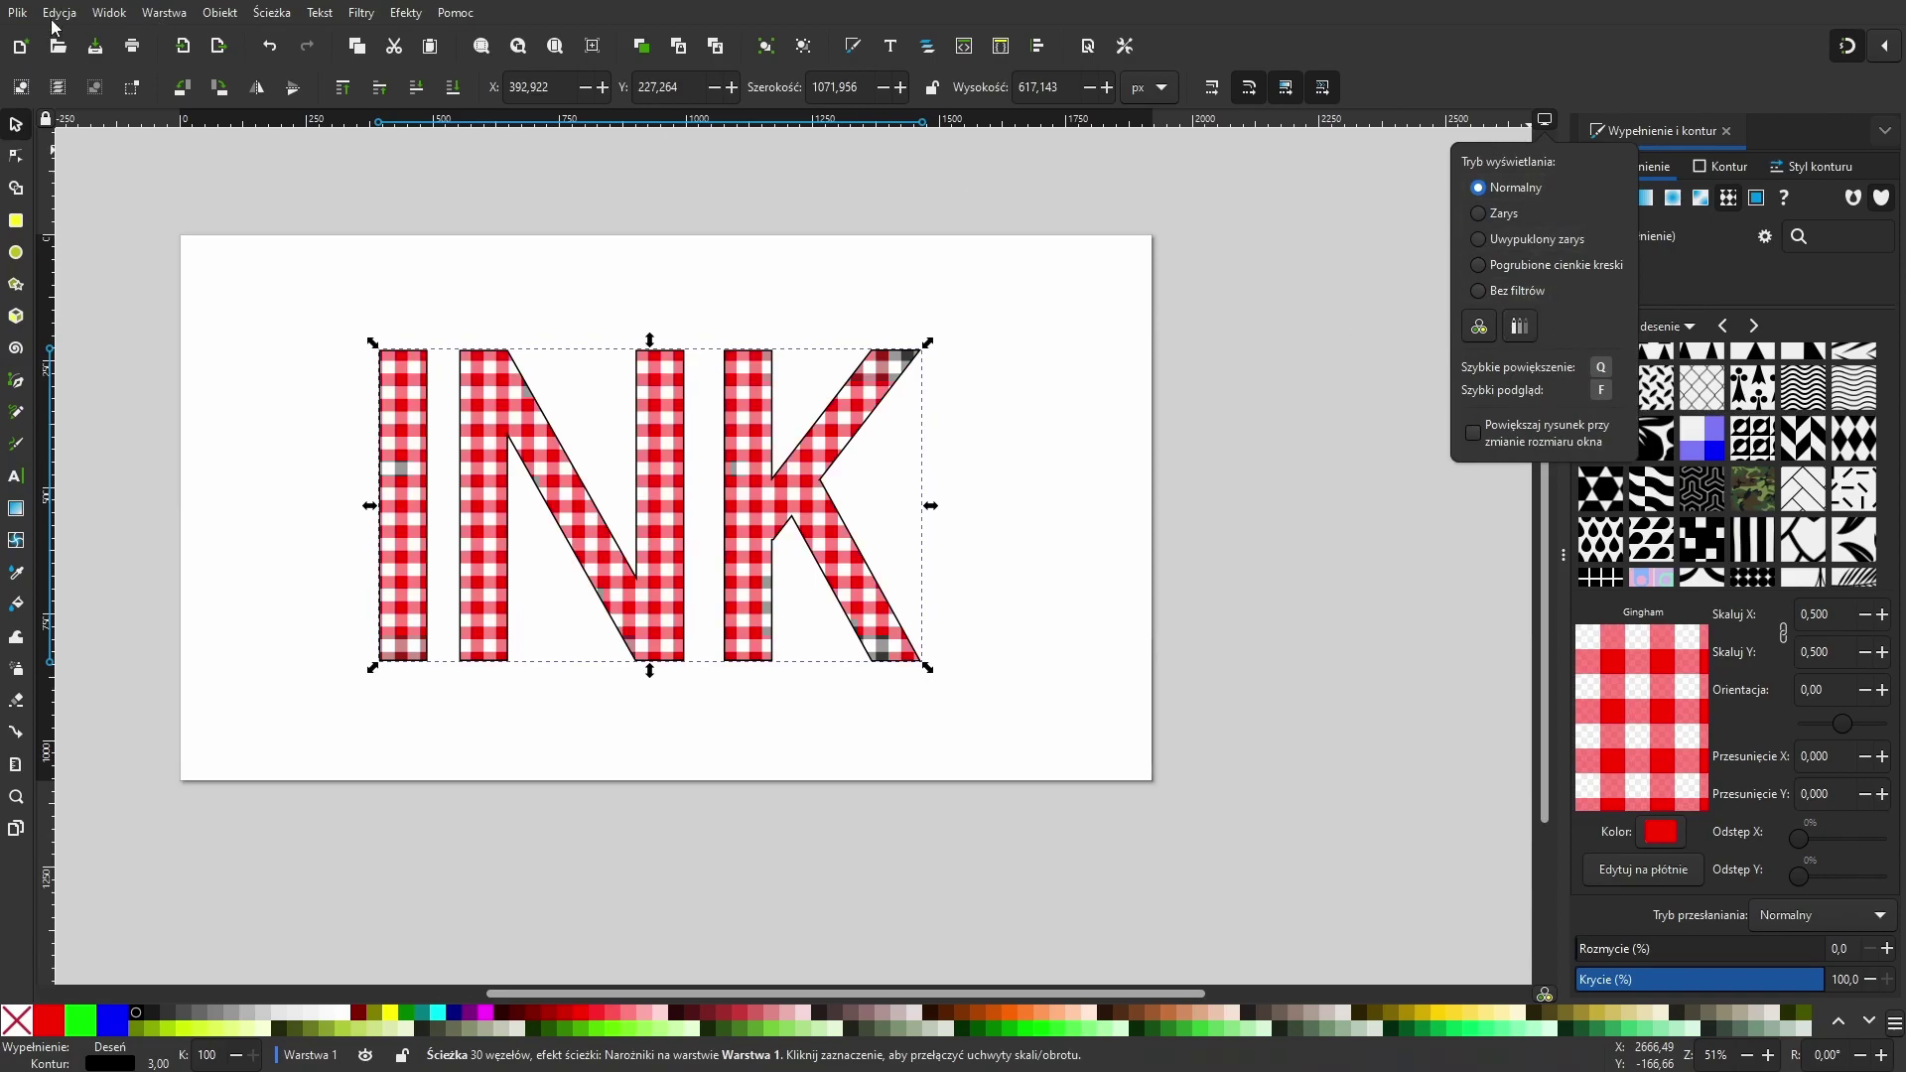
click(109, 13)
click(1547, 119)
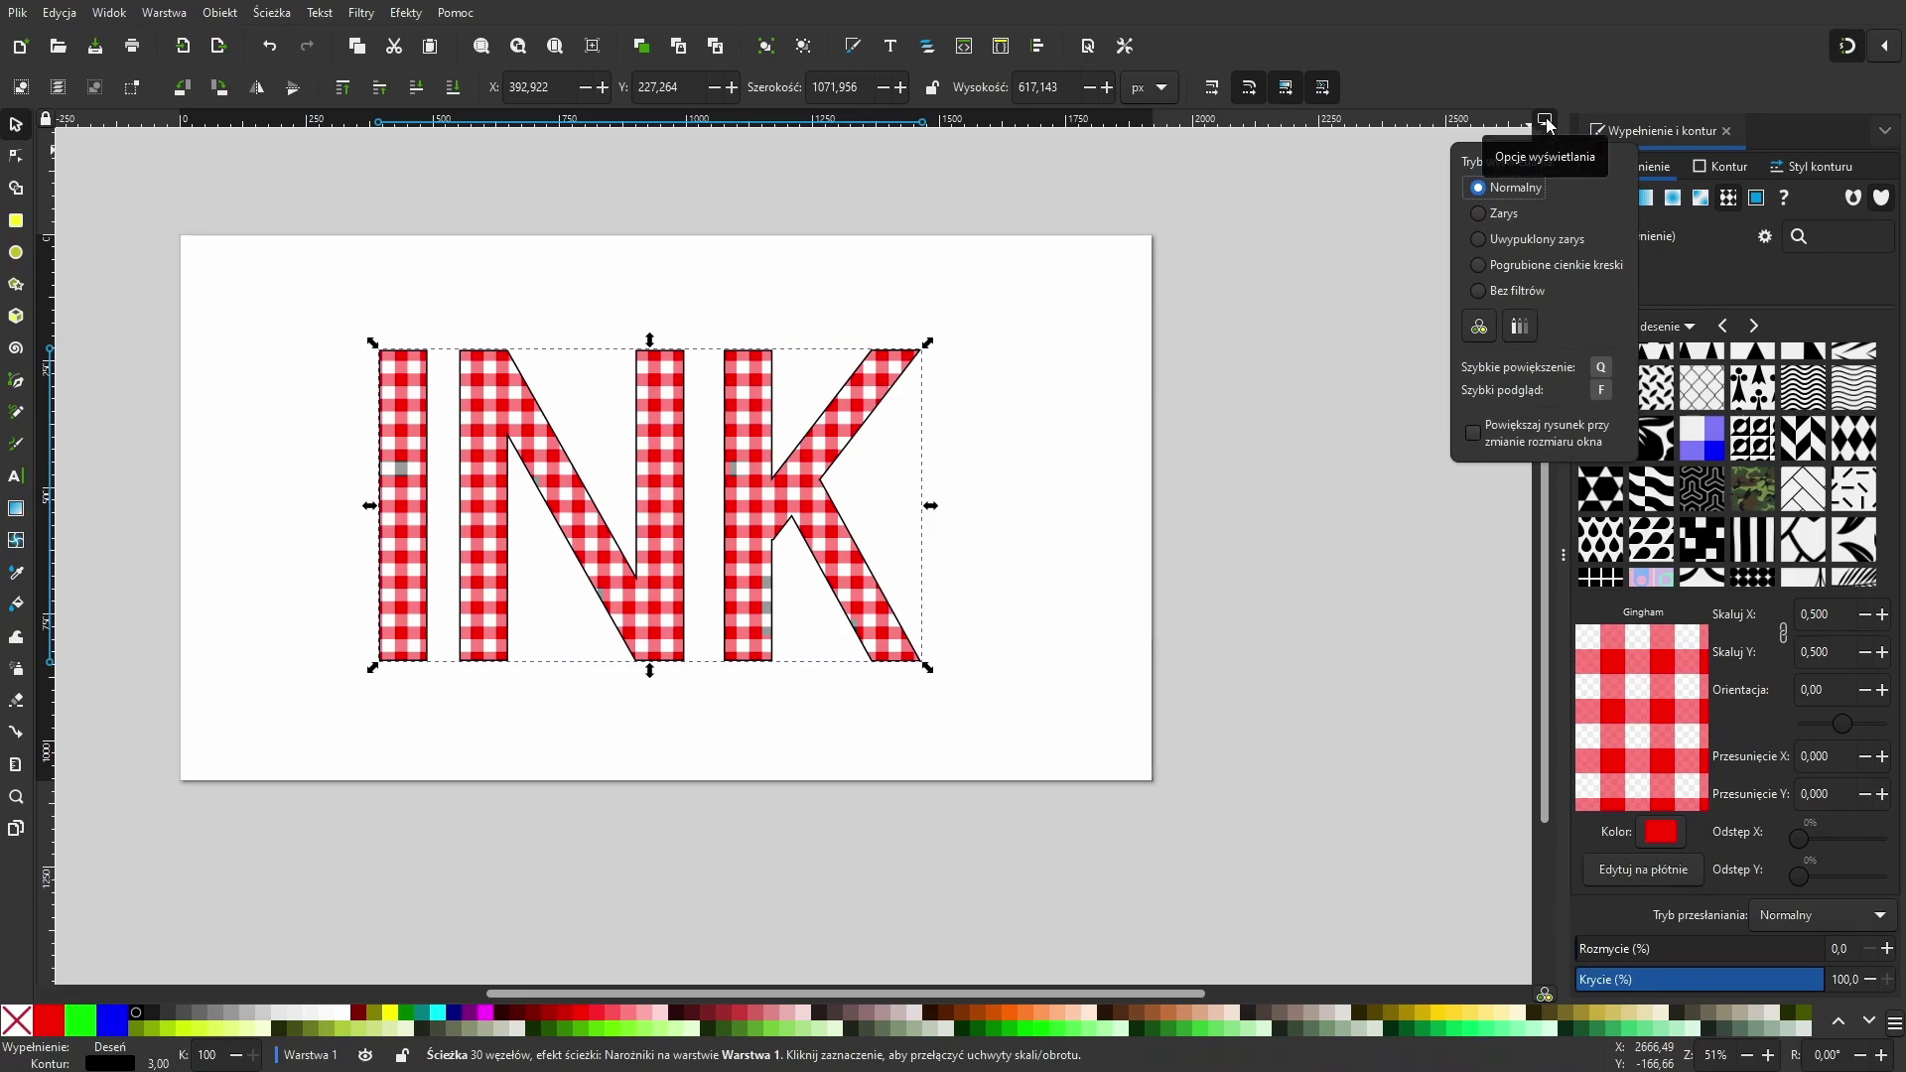
click(1546, 120)
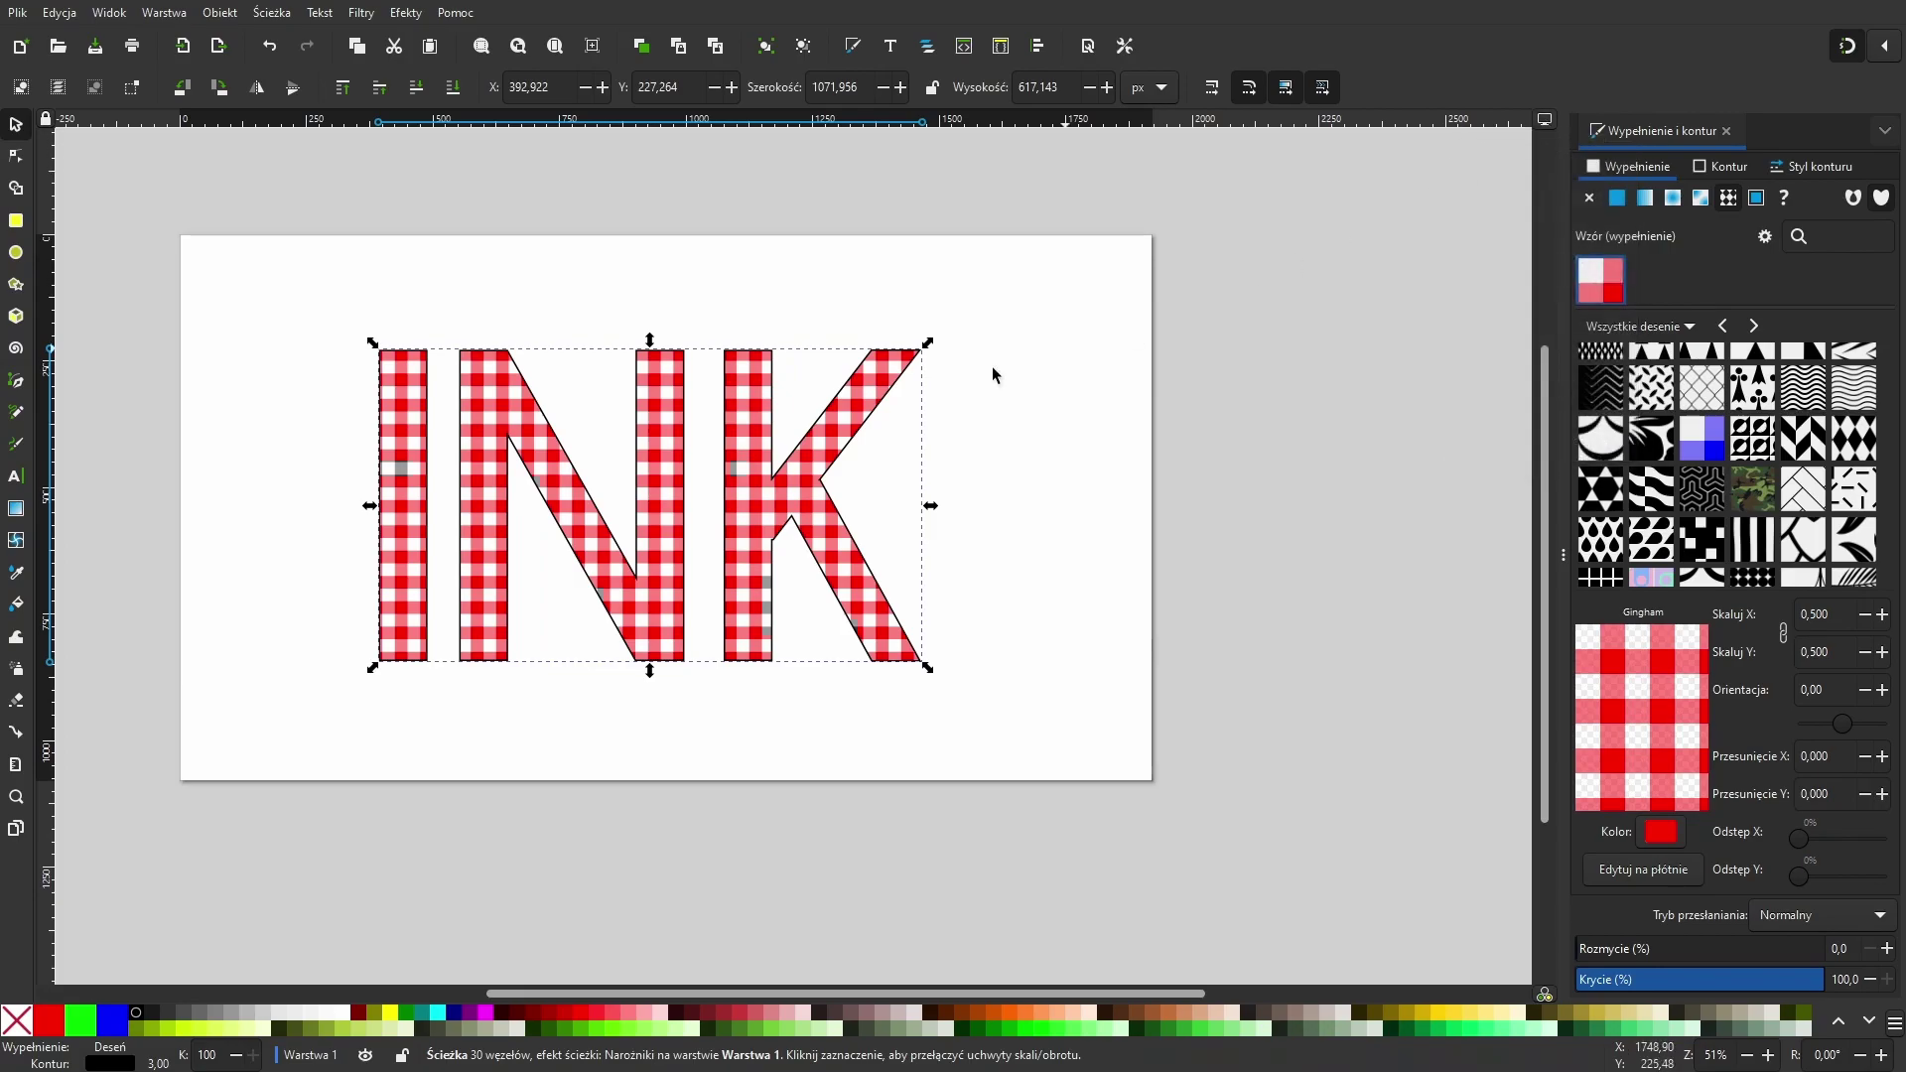
click(289, 302)
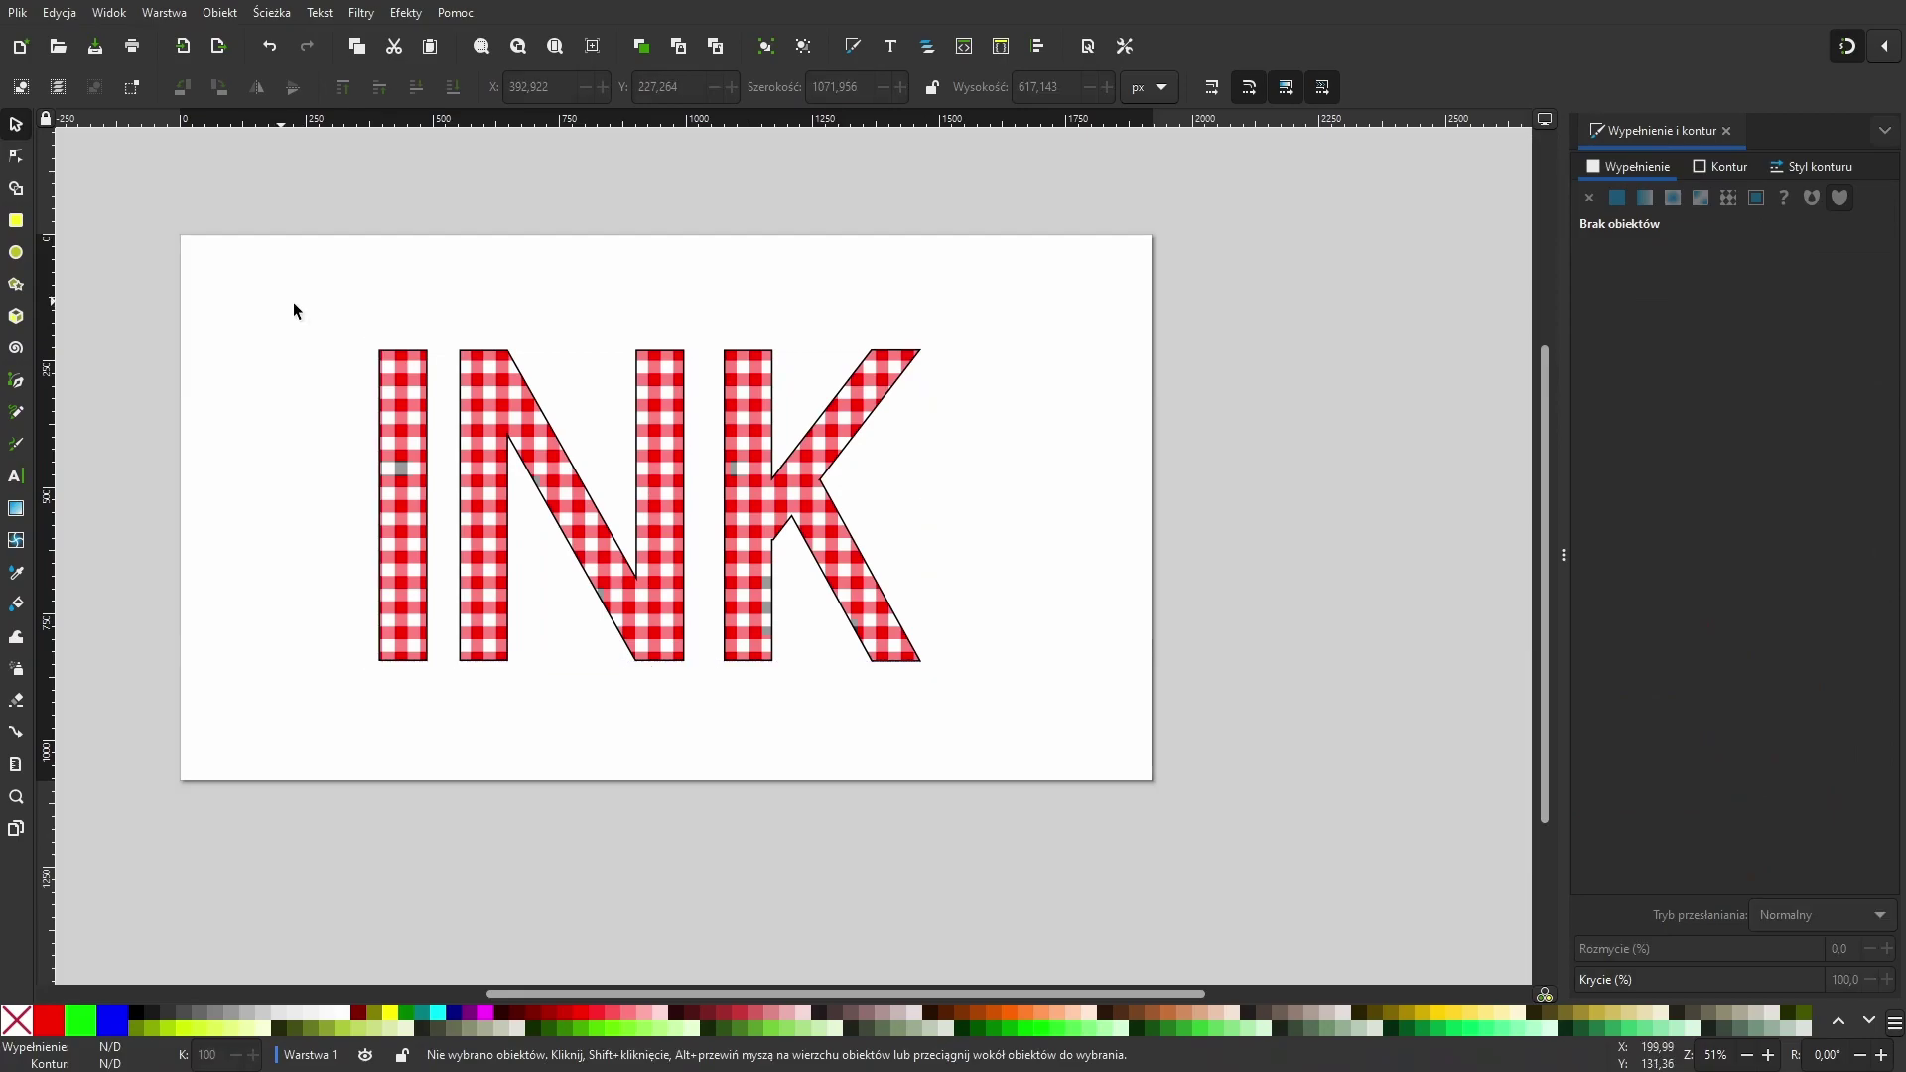
drag(289, 302, 1092, 758)
key(3)
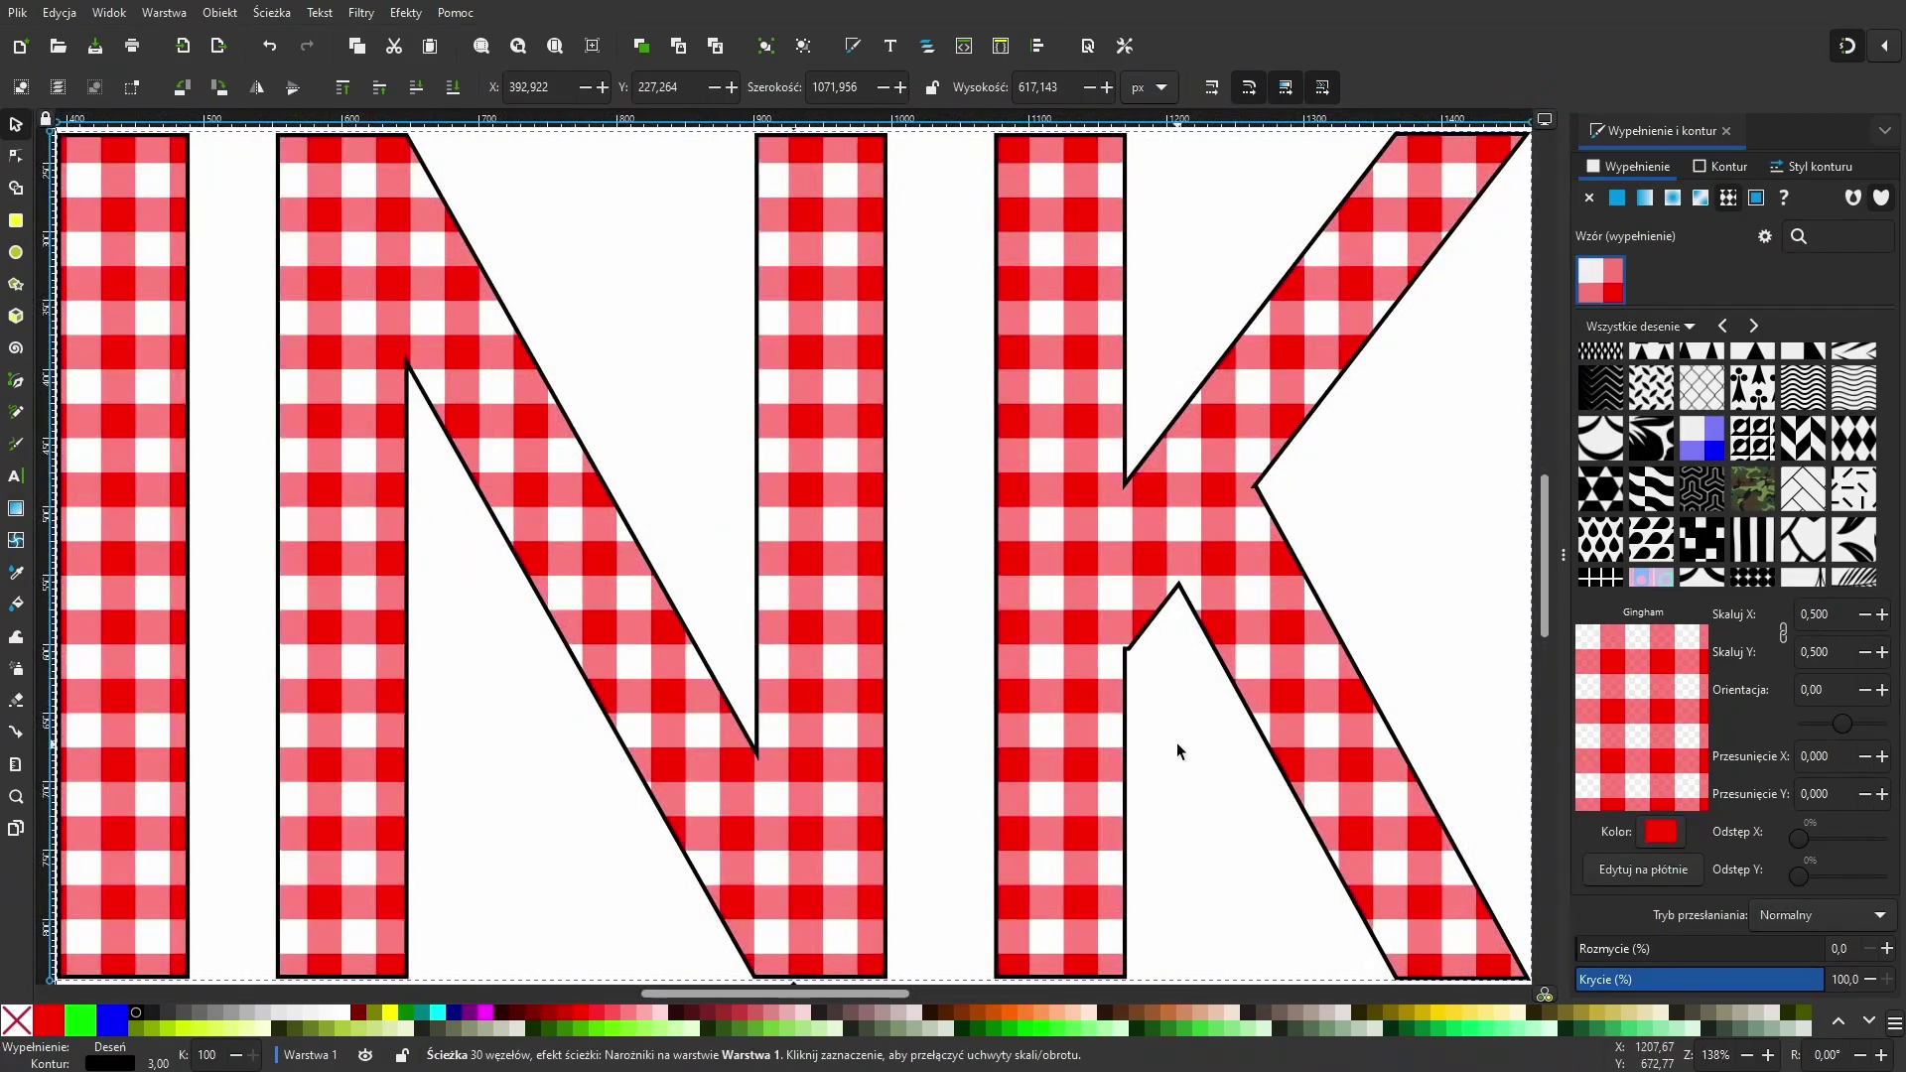
key(grave)
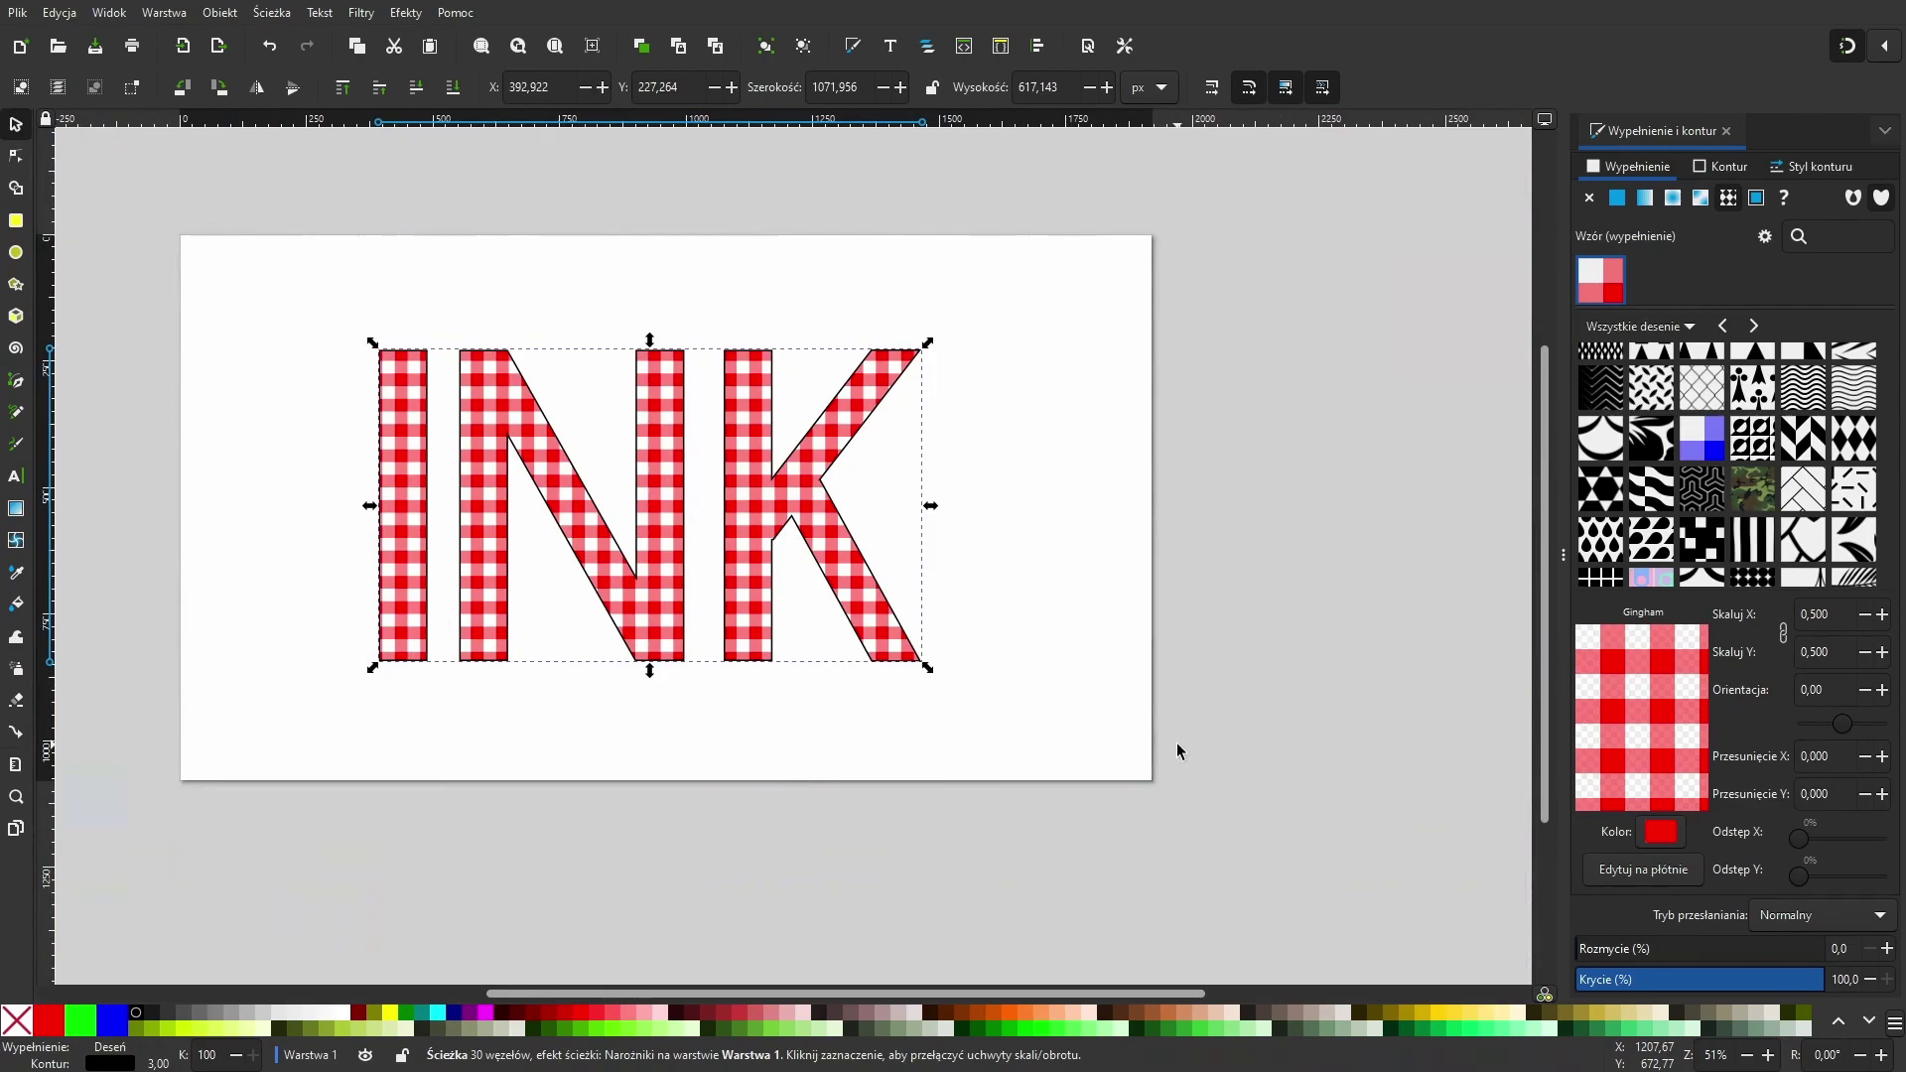
key(Escape)
key(ctrl+a)
click(1544, 119)
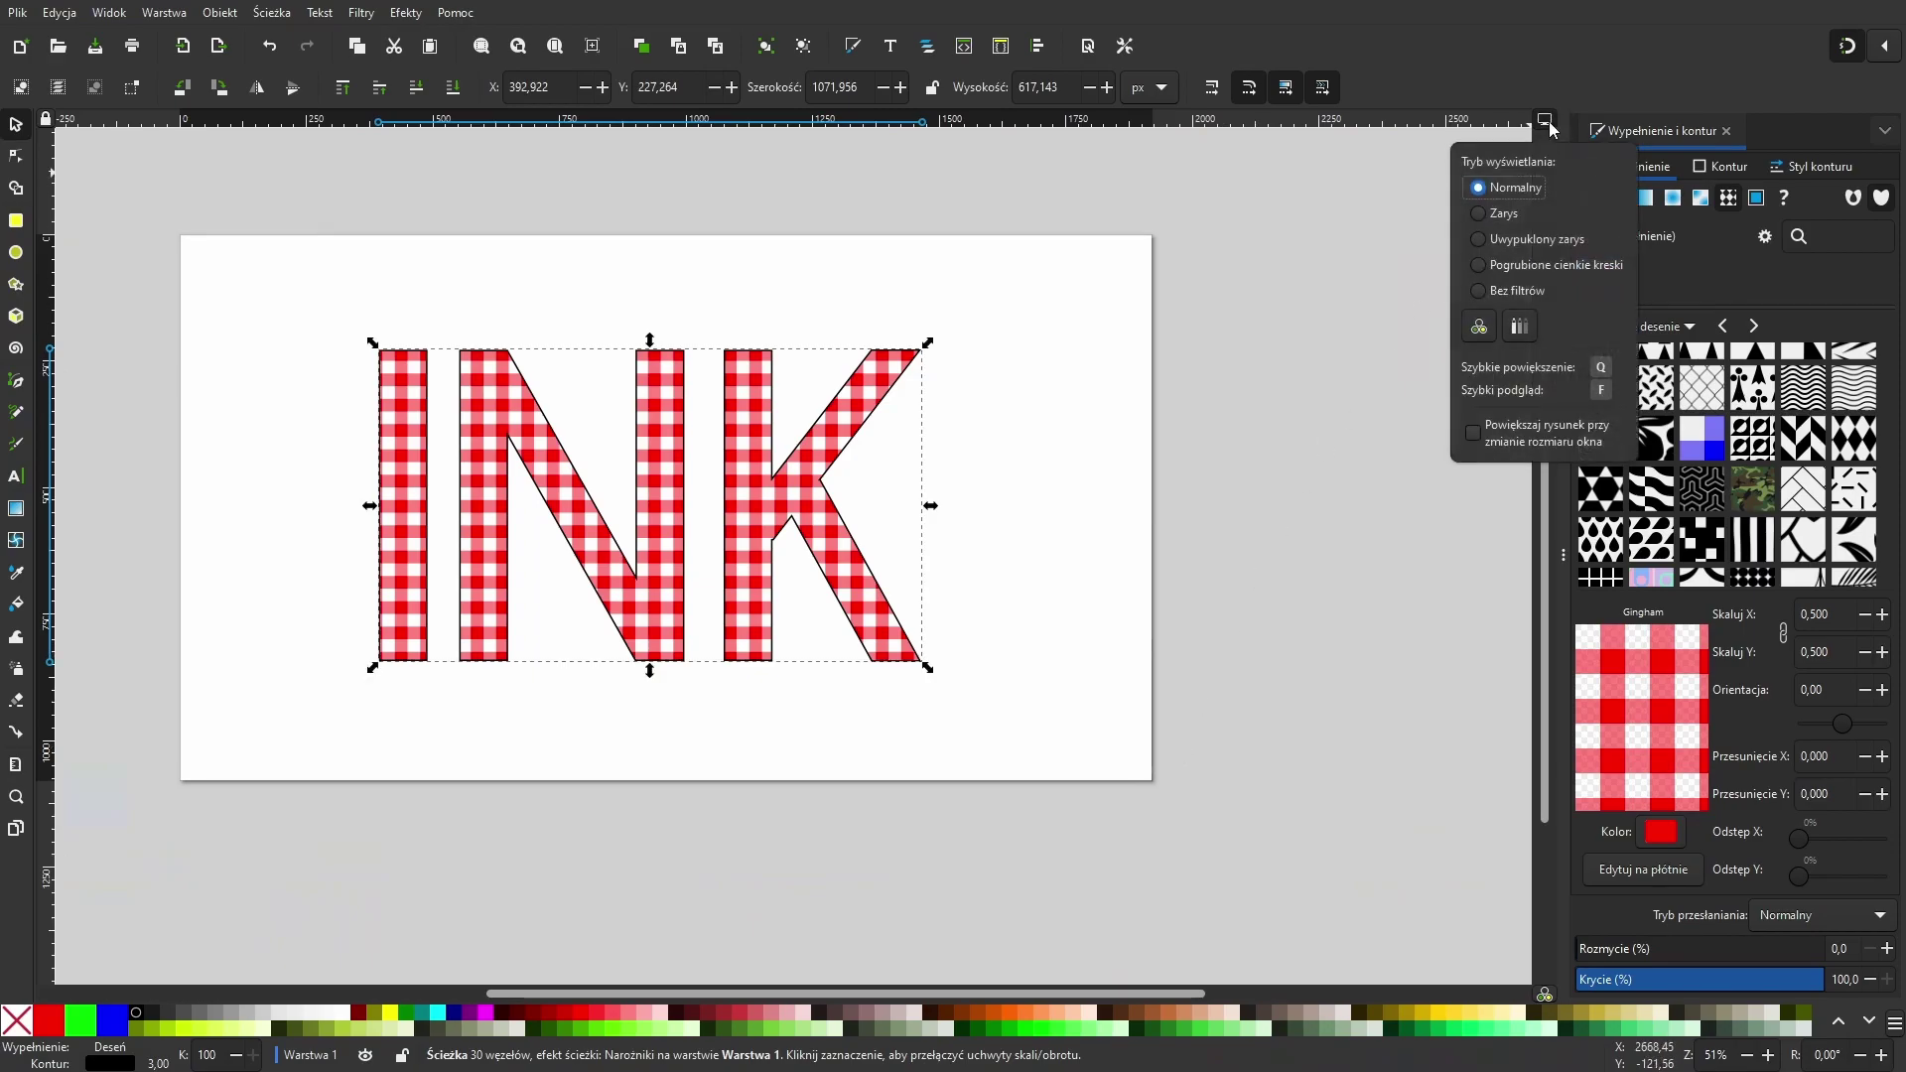
click(1294, 318)
click(1175, 366)
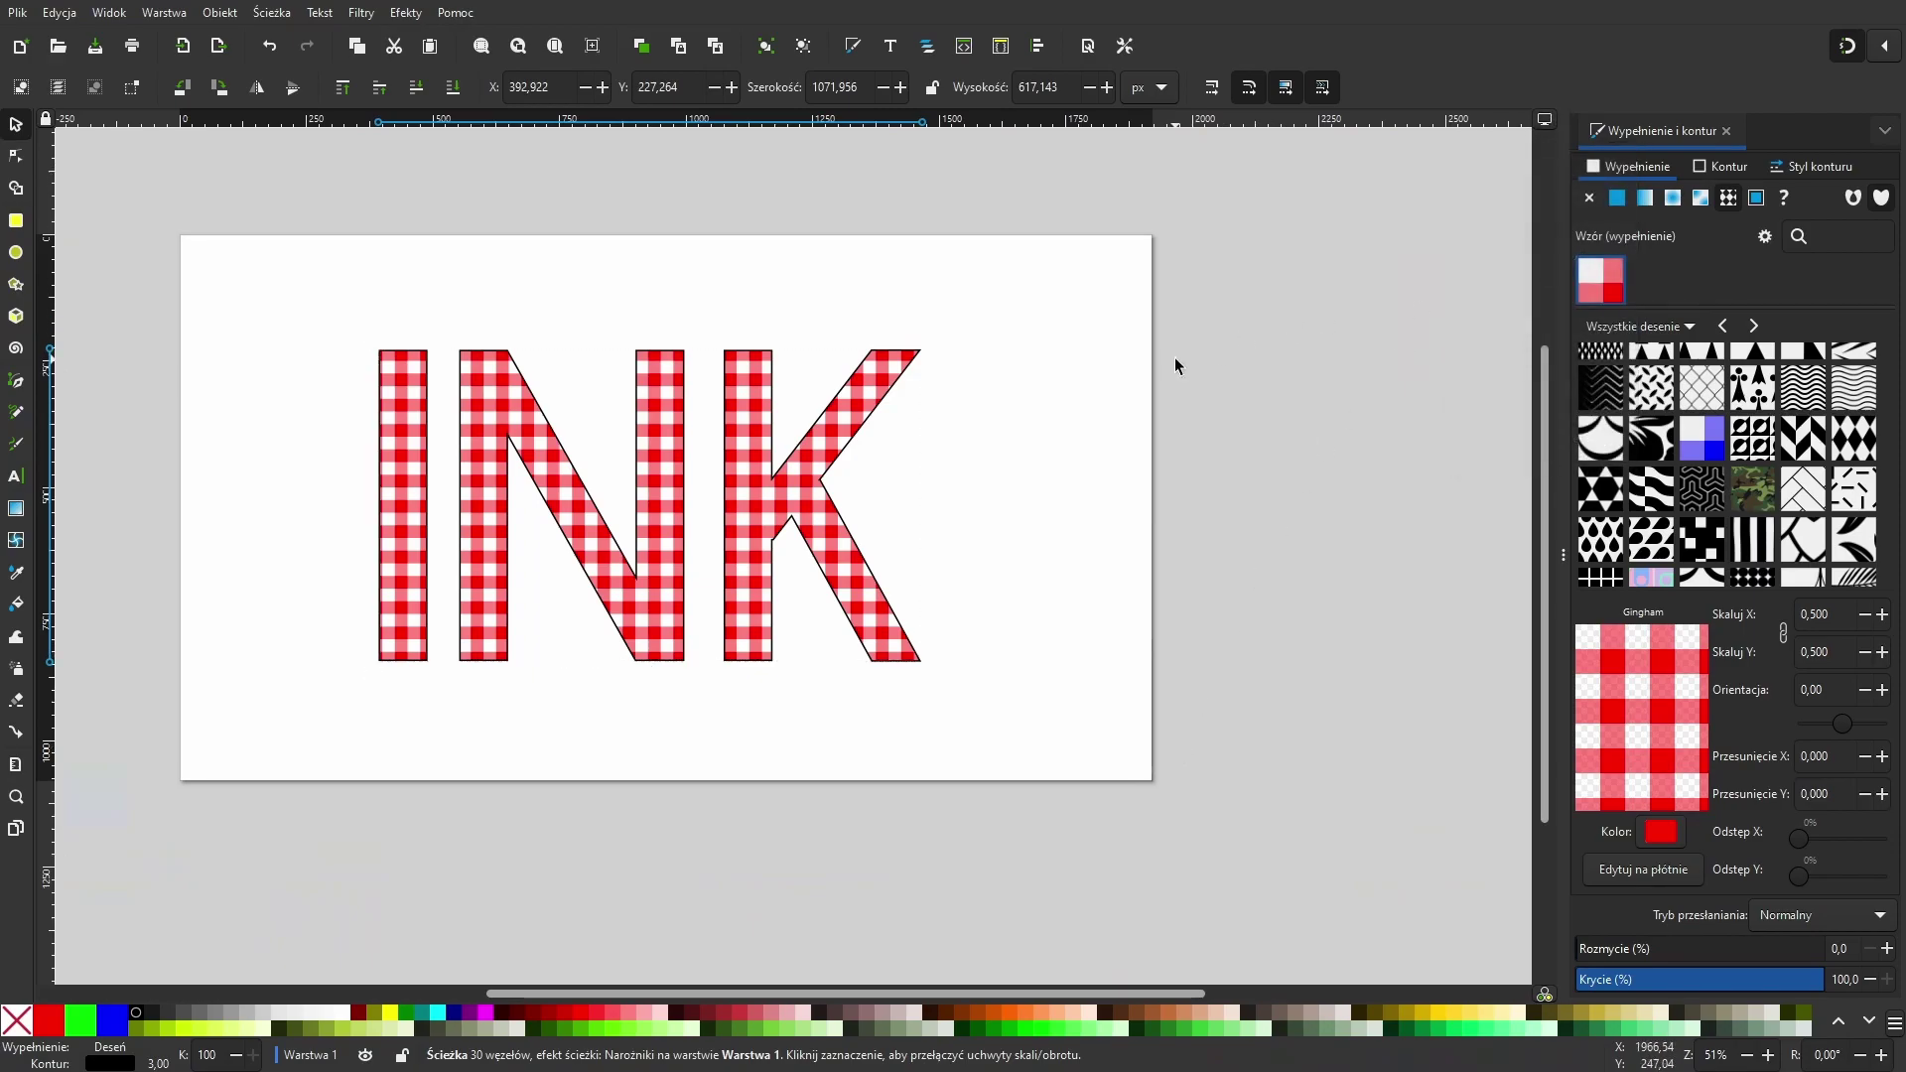
key(ctrl+a)
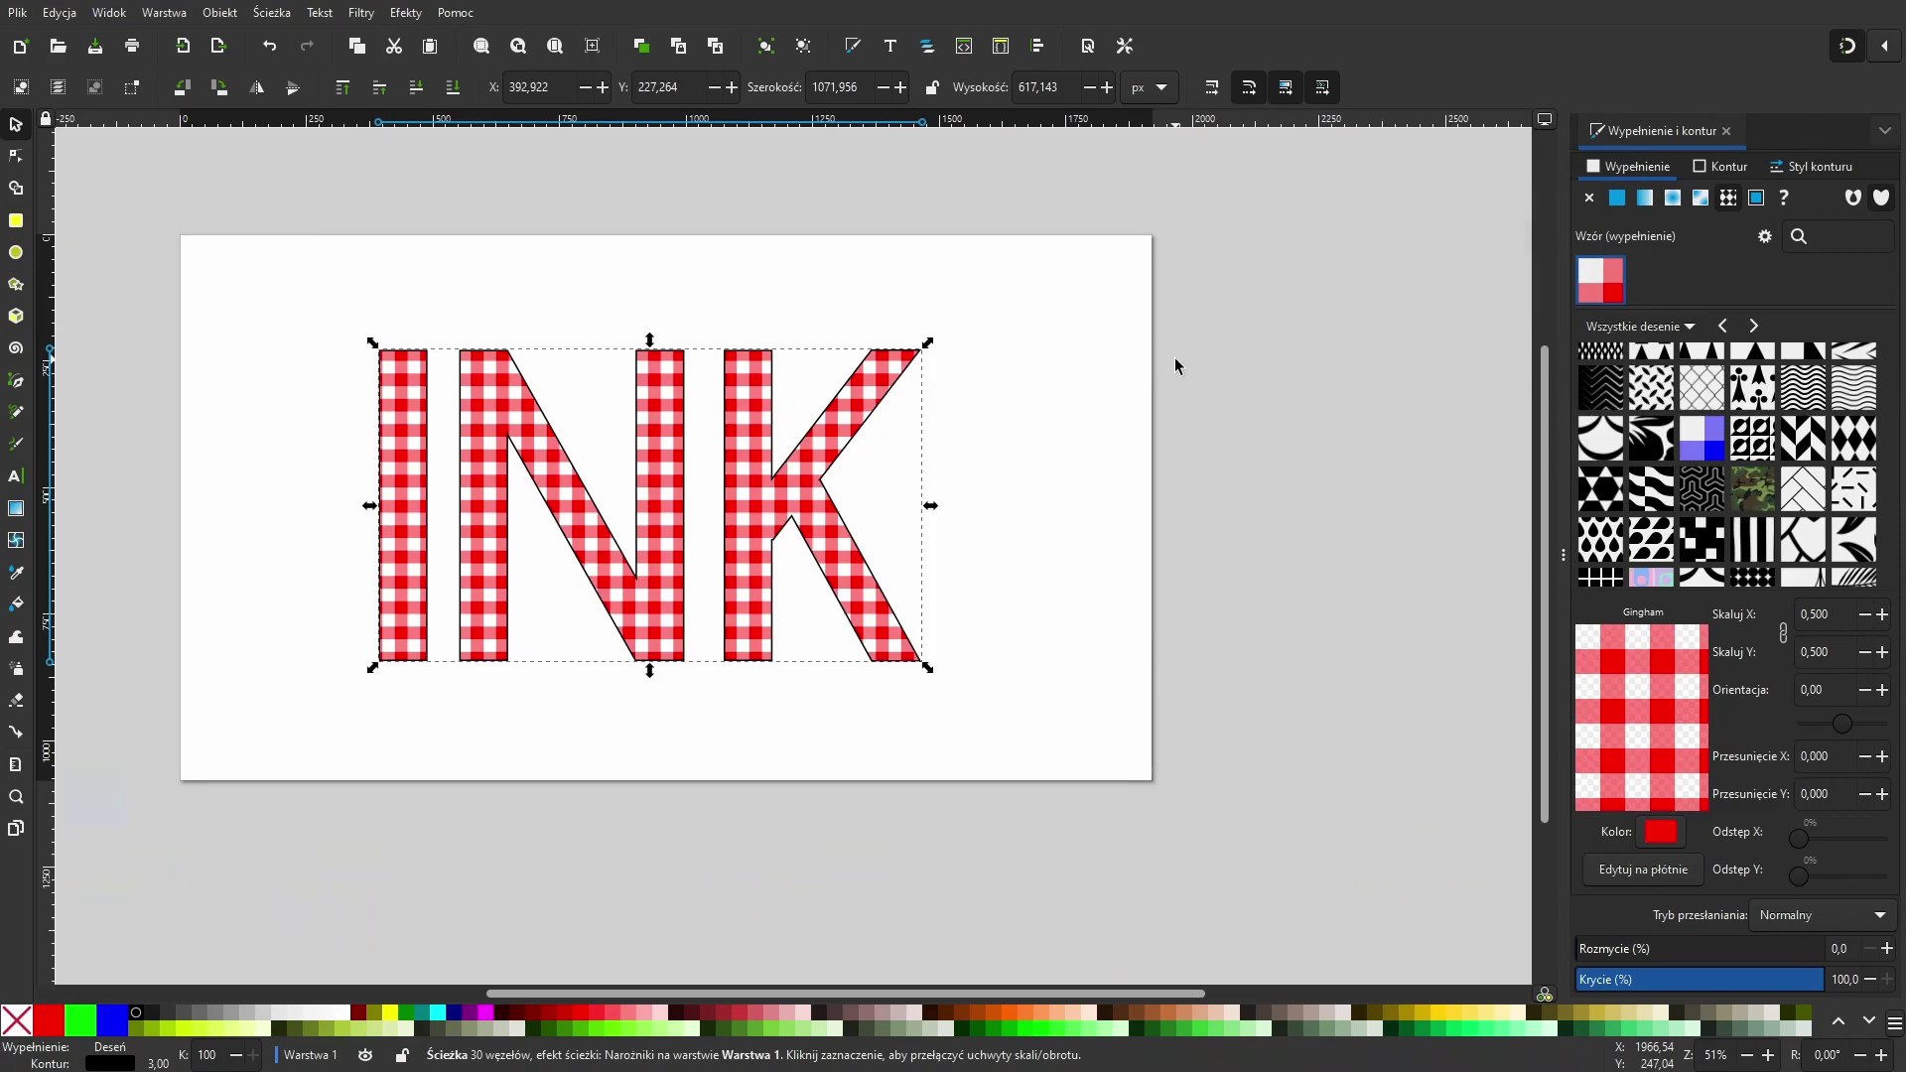
click(16, 156)
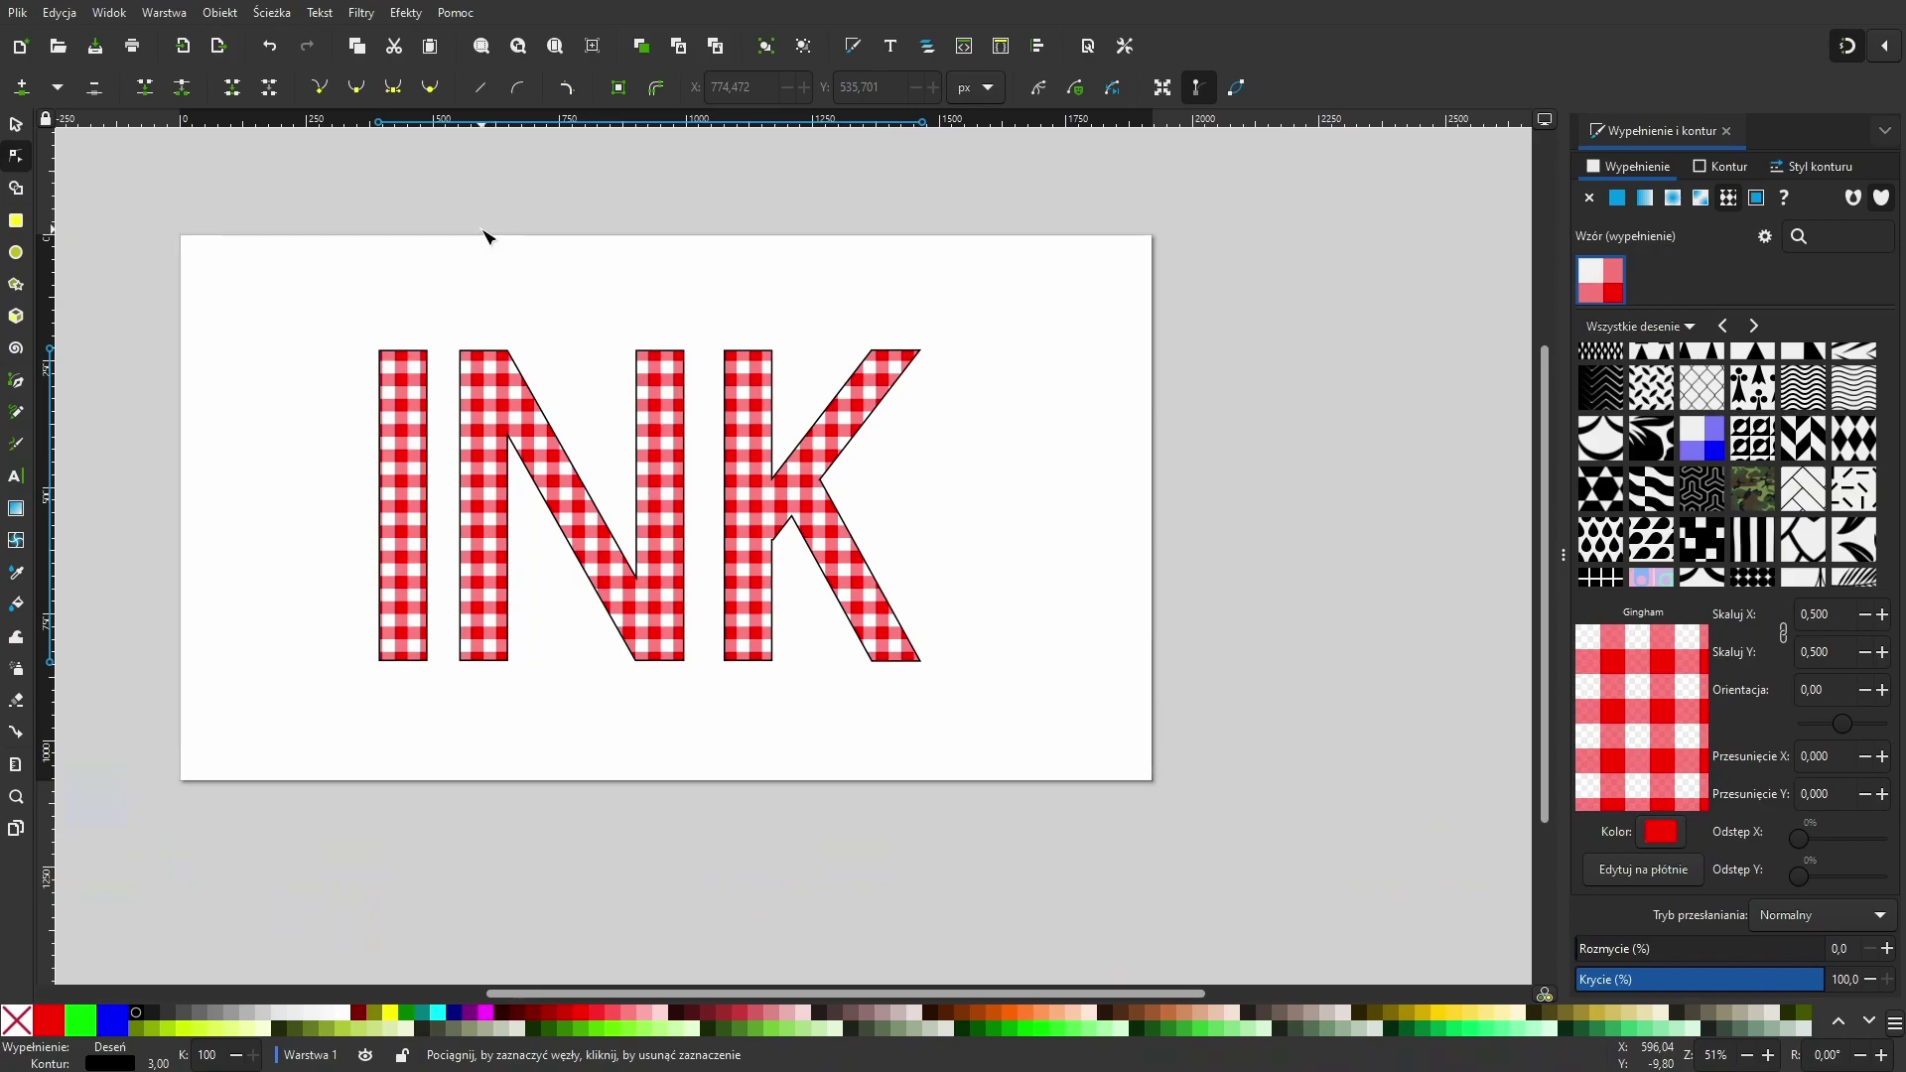
key(ctrl+a)
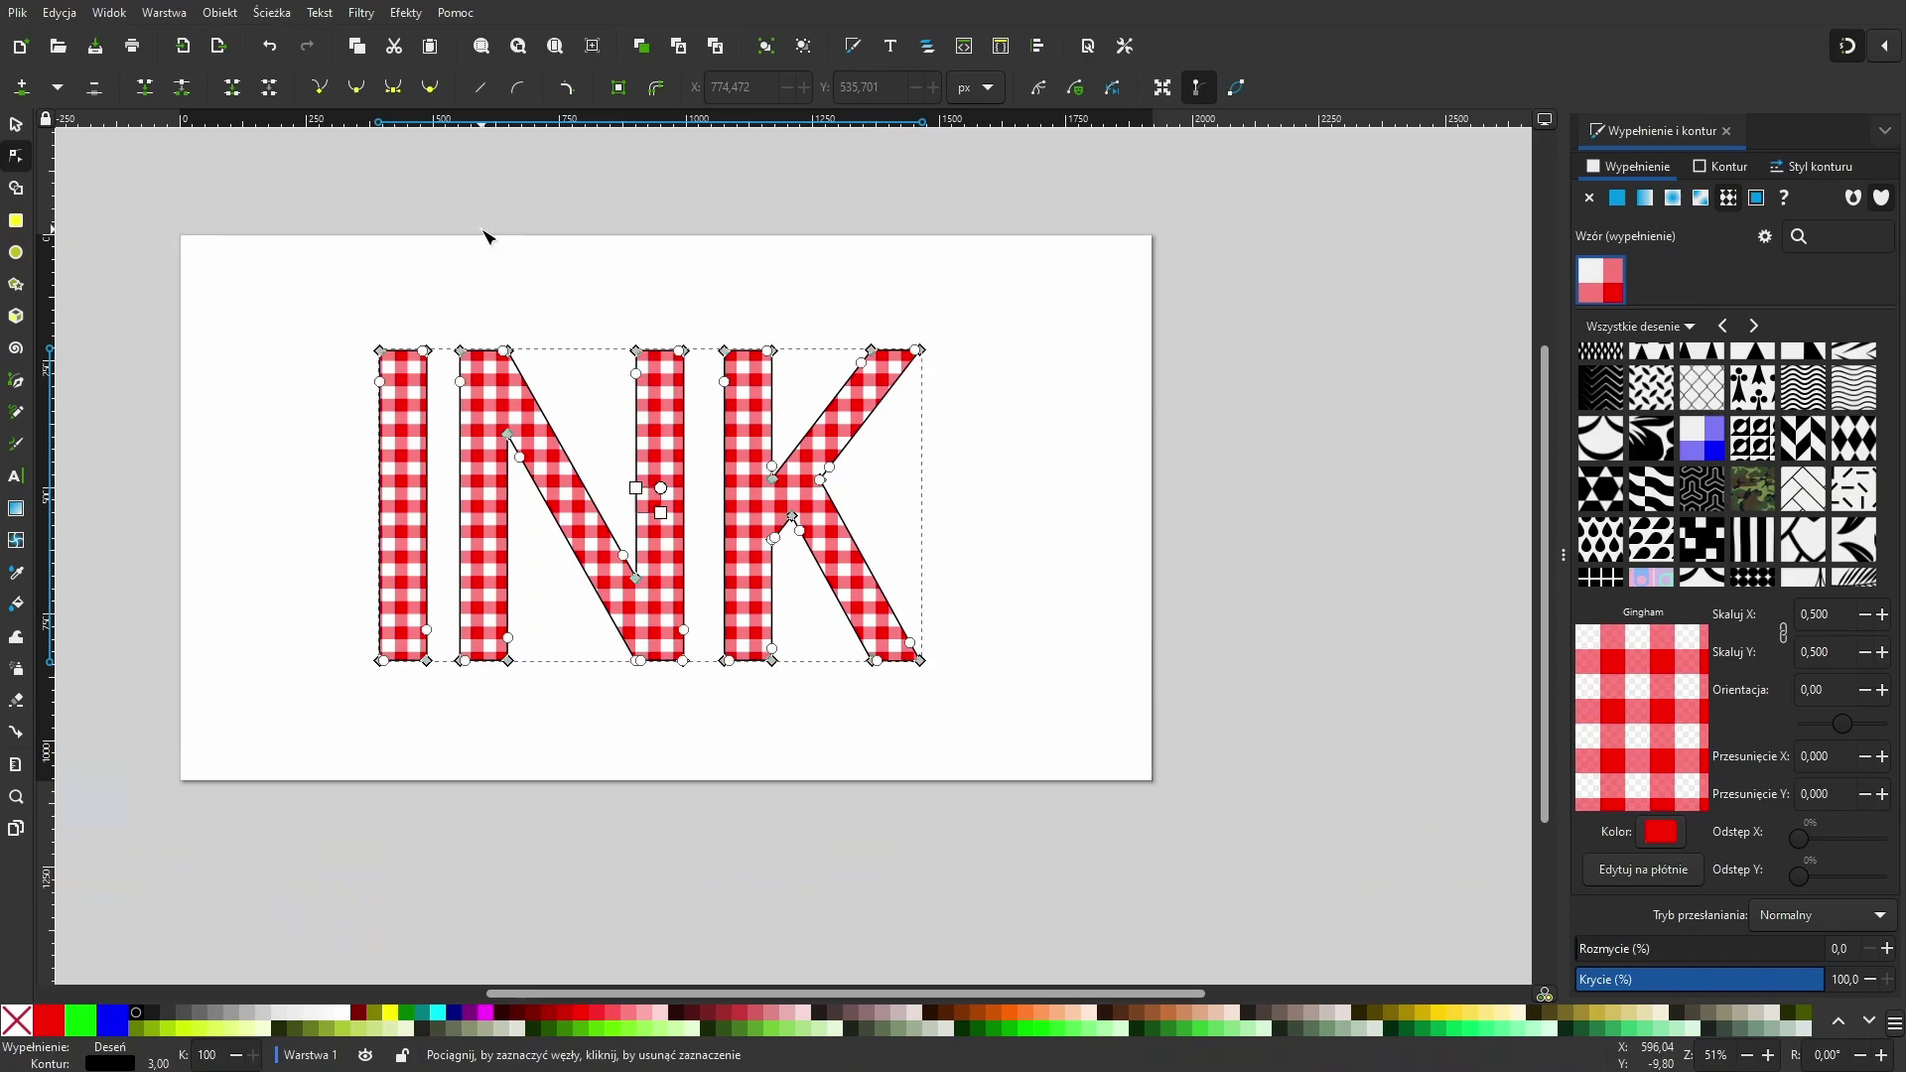